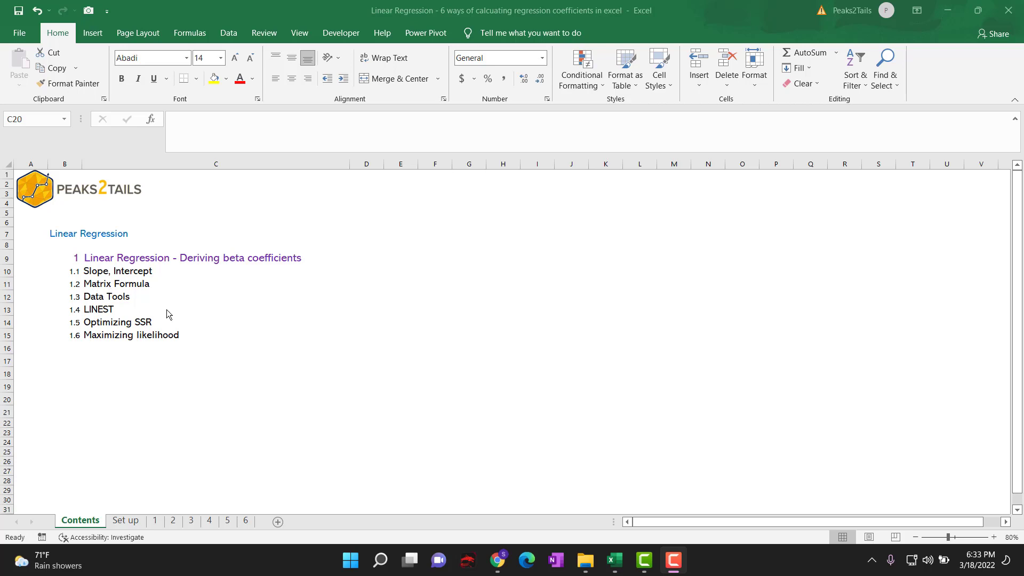
Step: Go to the Set up sheet and examine the TV (x) and sales (y) data and their scatter chart
left_click(123, 521)
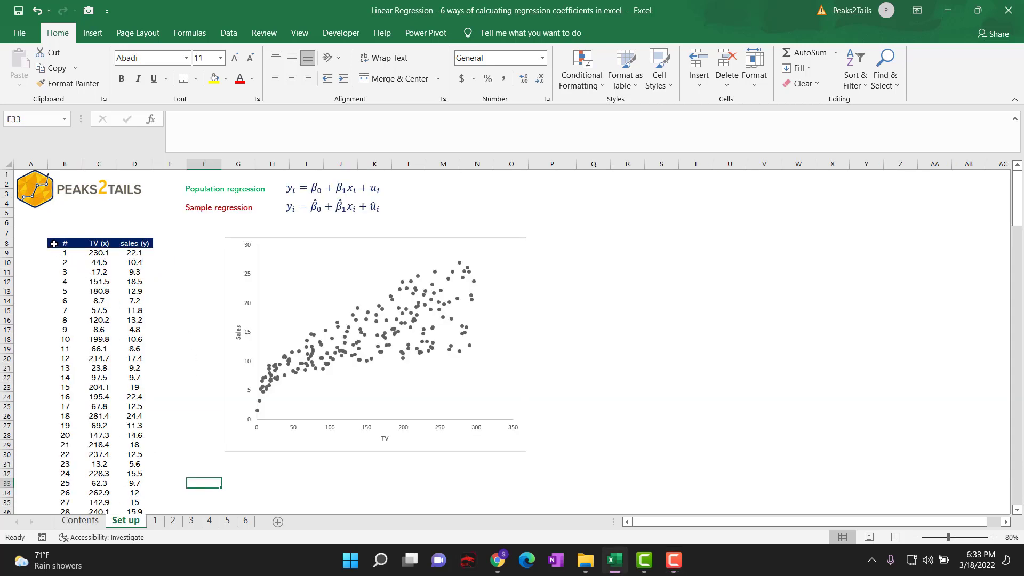
left_click_drag(53, 244, 138, 429)
left_click(169, 339)
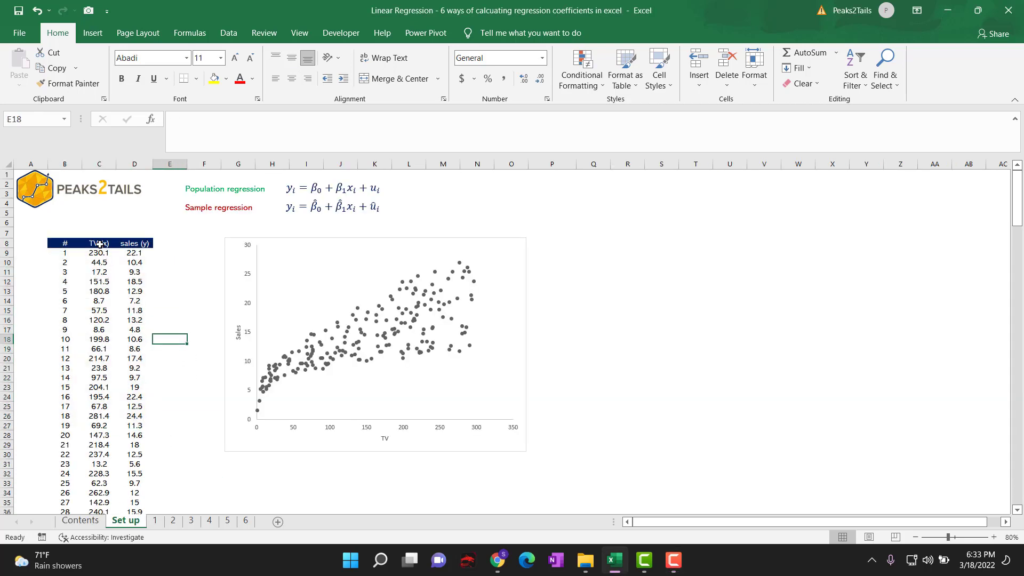
left_click_drag(99, 244, 114, 421)
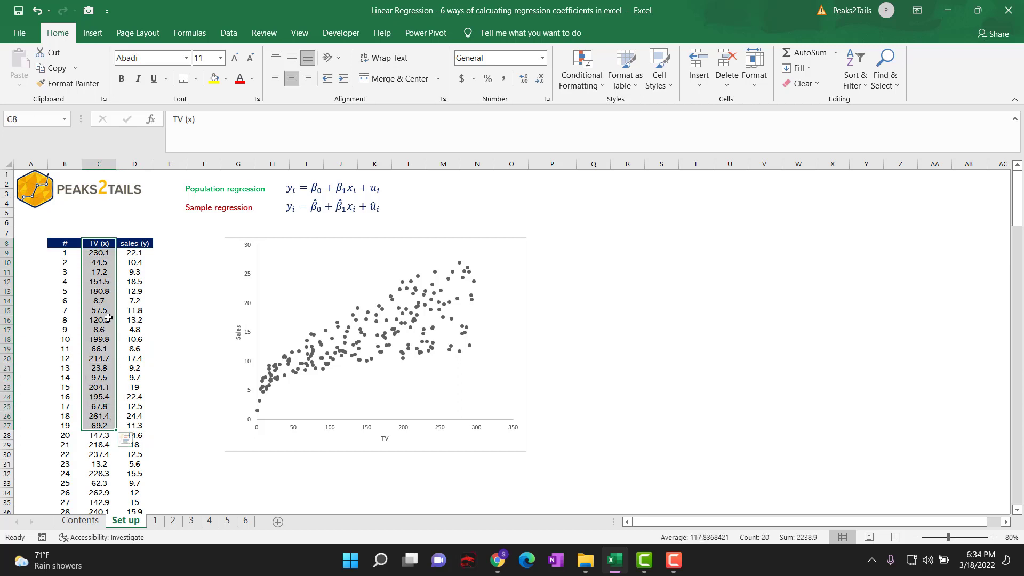
left_click_drag(134, 244, 138, 417)
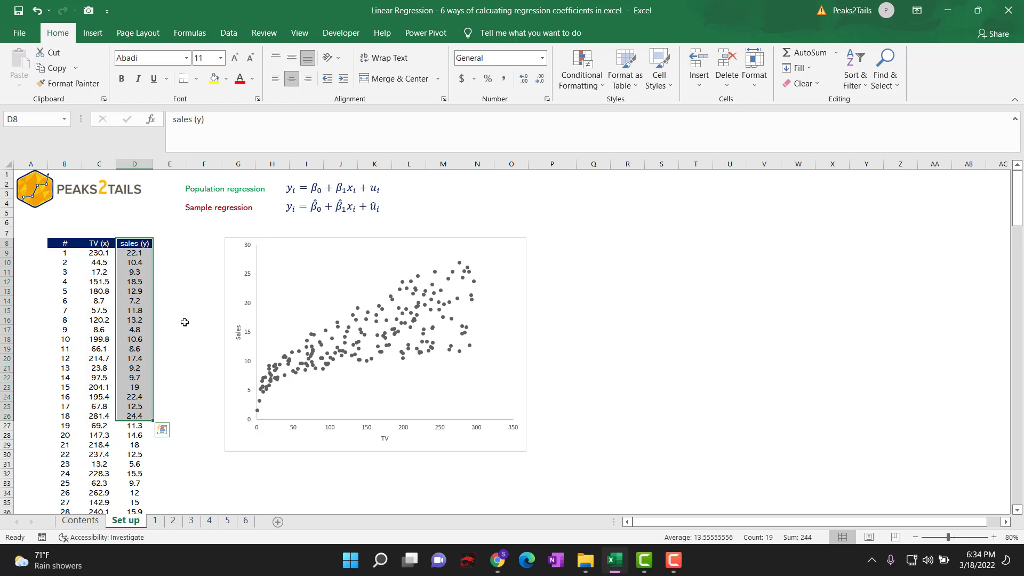
left_click(367, 343)
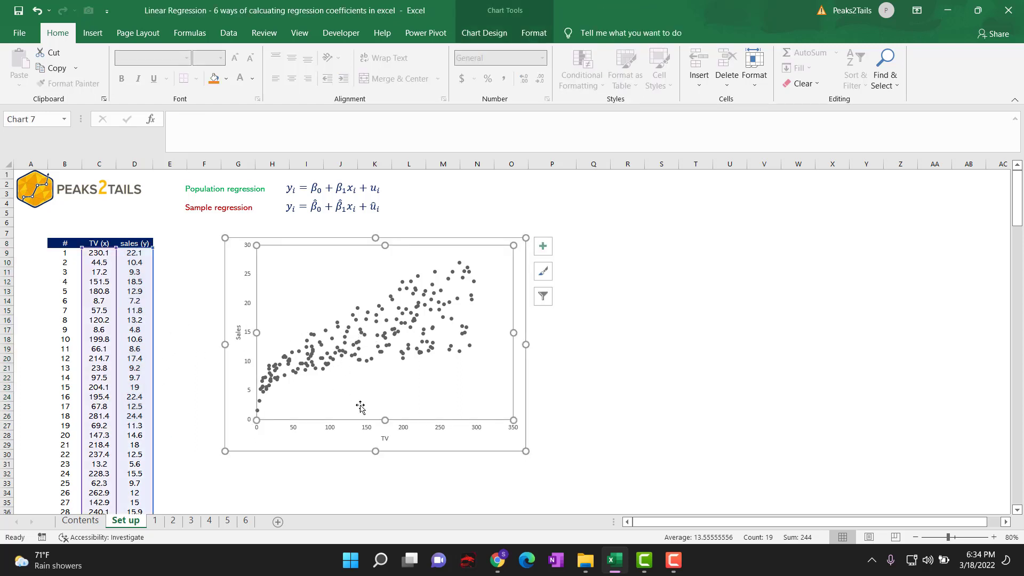
left_click(182, 467)
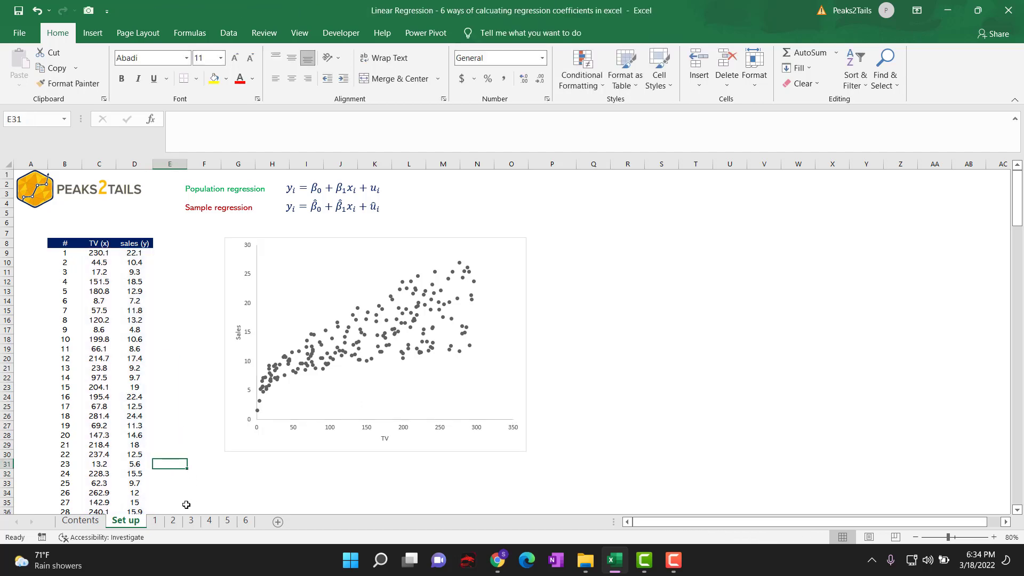
Step: Go to sheet 1 and examine the intercept and slope labels of Method 1 and the TV (x) data
left_click(155, 520)
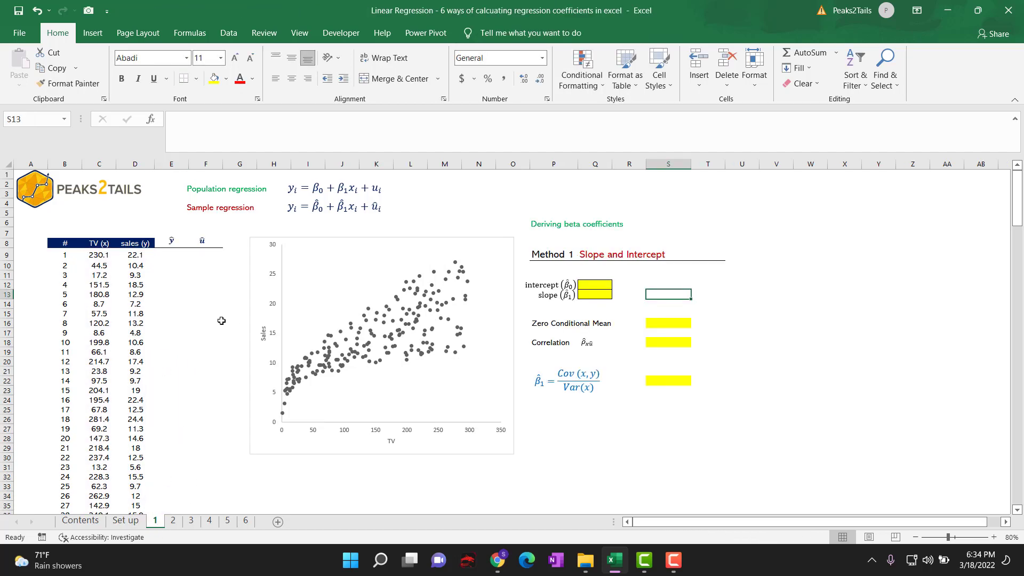
left_click(541, 286)
left_click(544, 297)
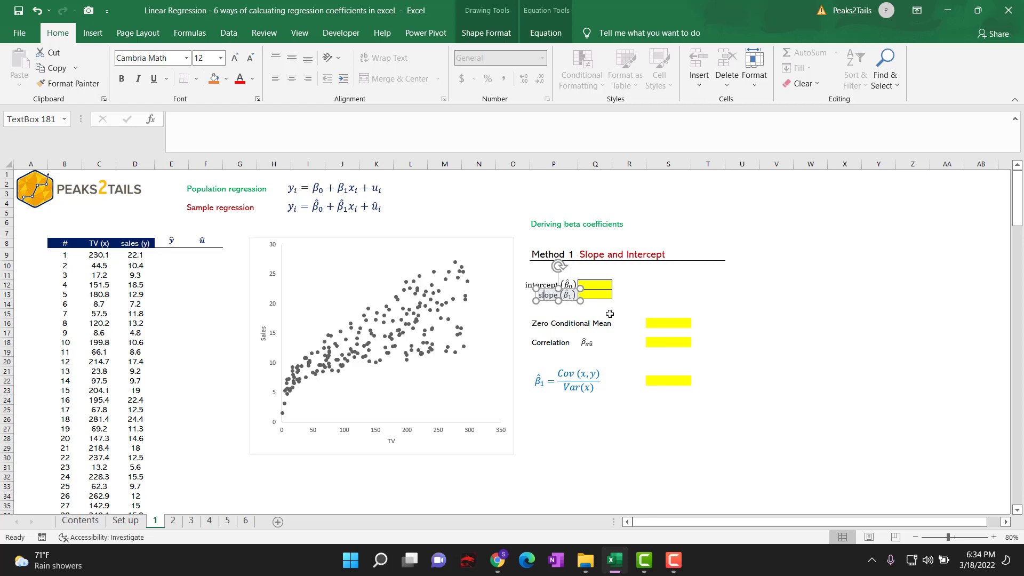
left_click(659, 296)
left_click(540, 286)
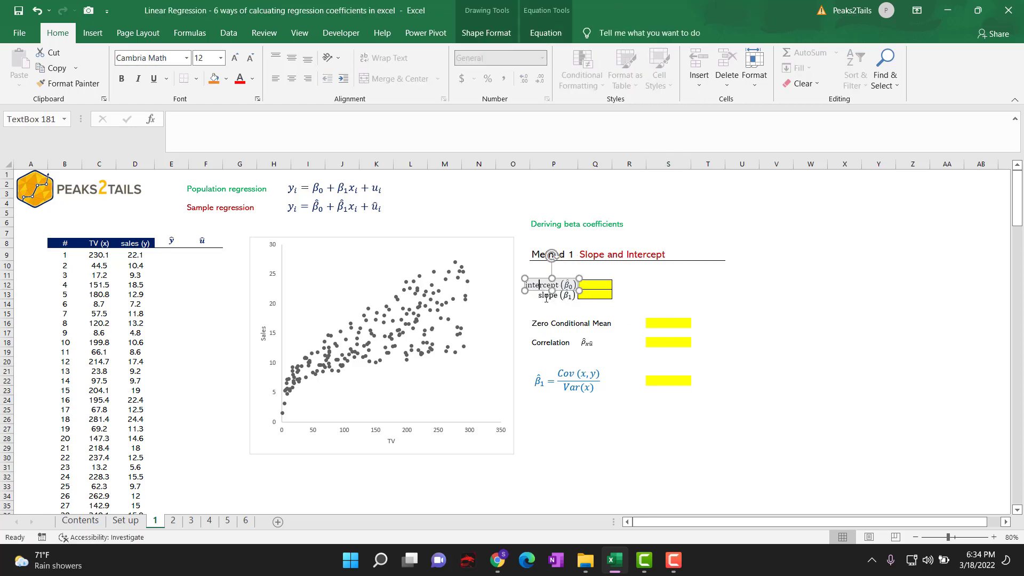
left_click(546, 298)
left_click(663, 298)
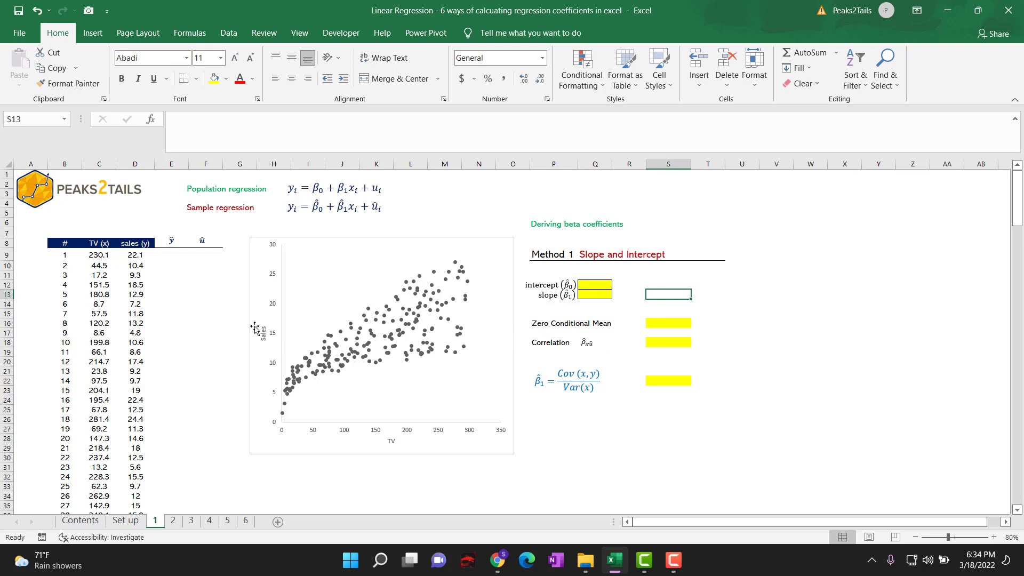
left_click_drag(95, 255, 102, 451)
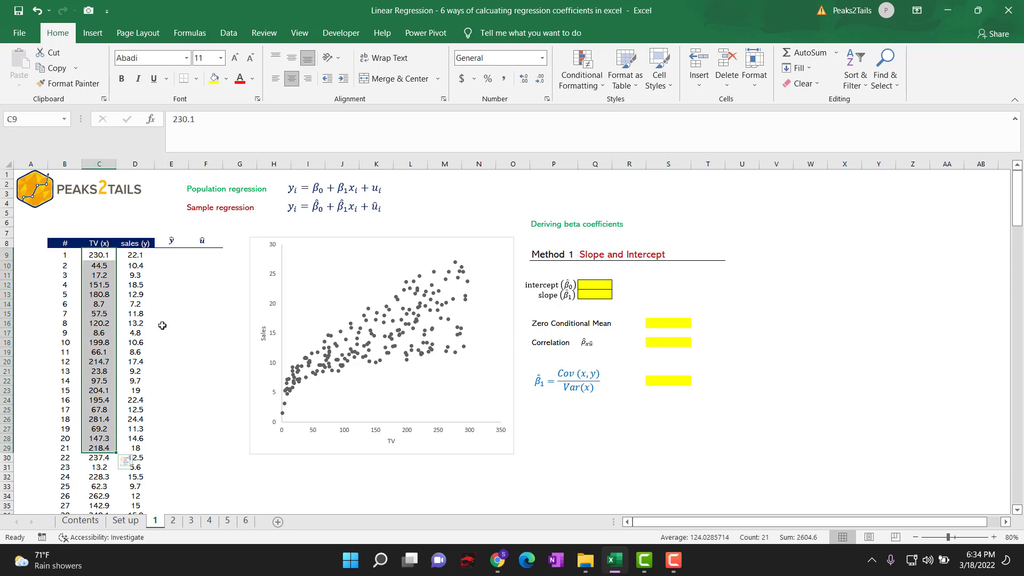
Step: Calculate the intercept in Q12 with INTERCEPT, using sales D9:D208 as known y's and TV C9:C208 as known x's
left_click(588, 284)
type("=inter")
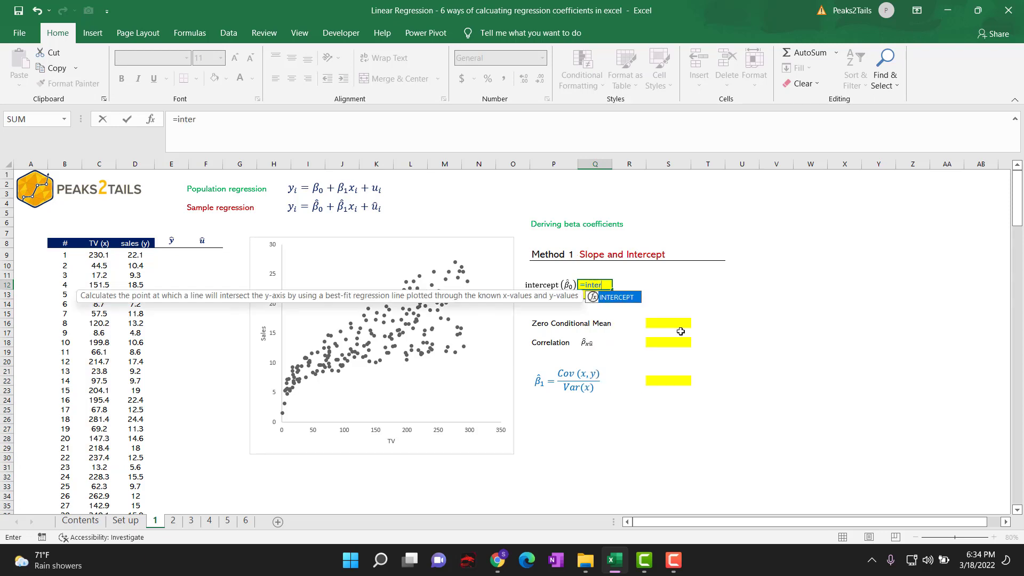
double_click(624, 298)
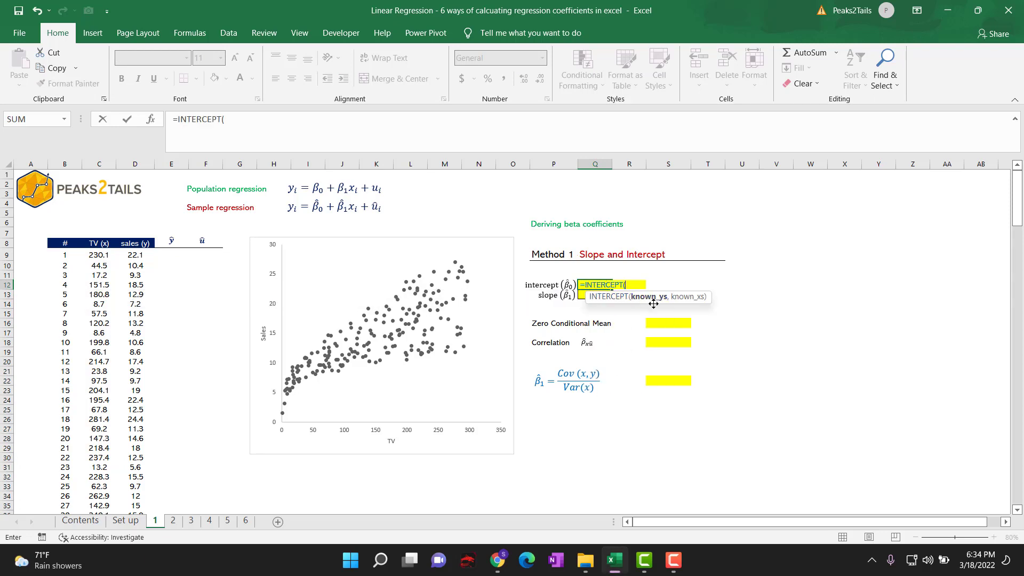
left_click(135, 255)
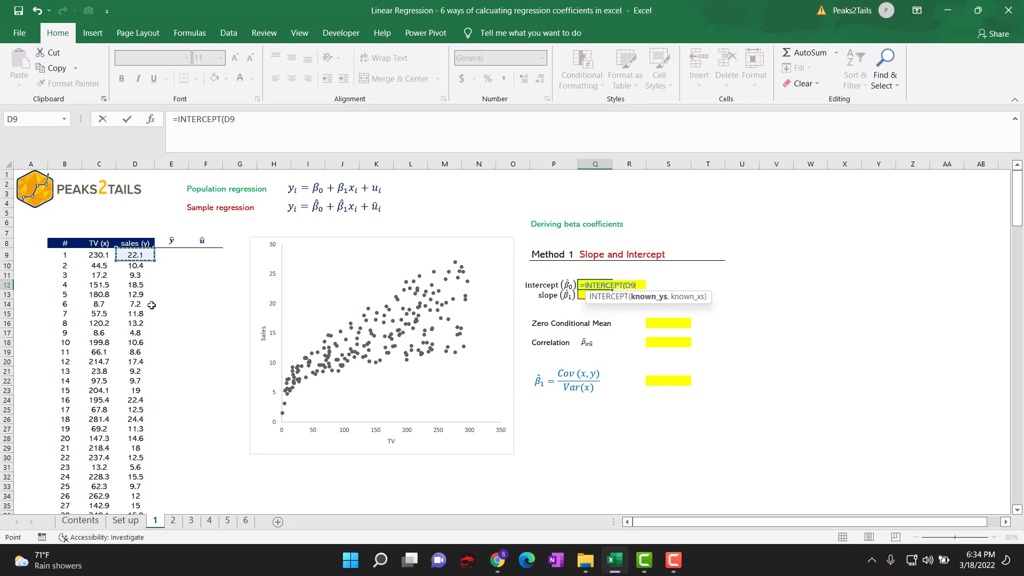
key("ctrl+shift+Down")
type(",")
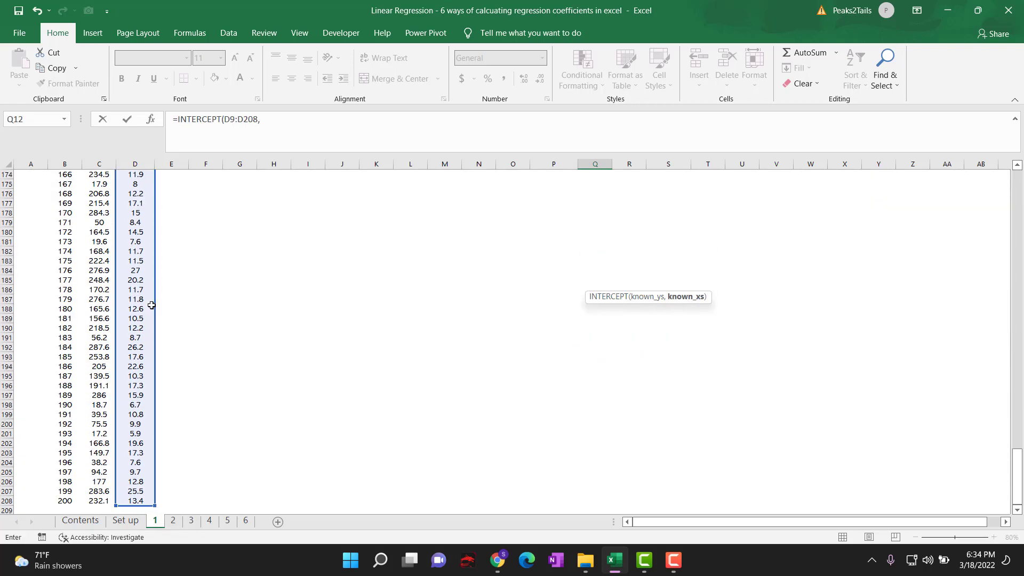
left_click_drag(1017, 463, 1019, 184)
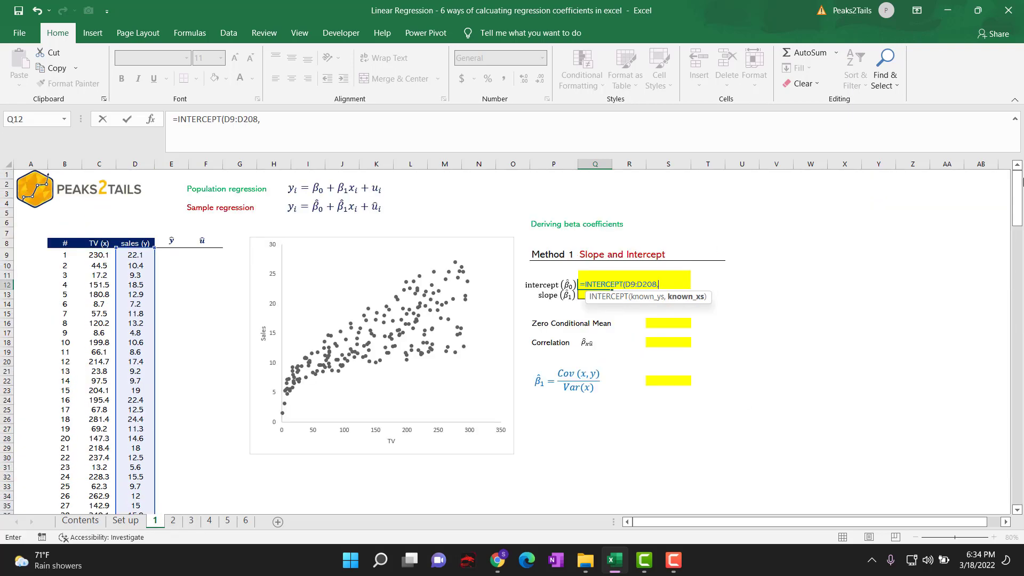
left_click(110, 256)
key("ctrl+shift+Down")
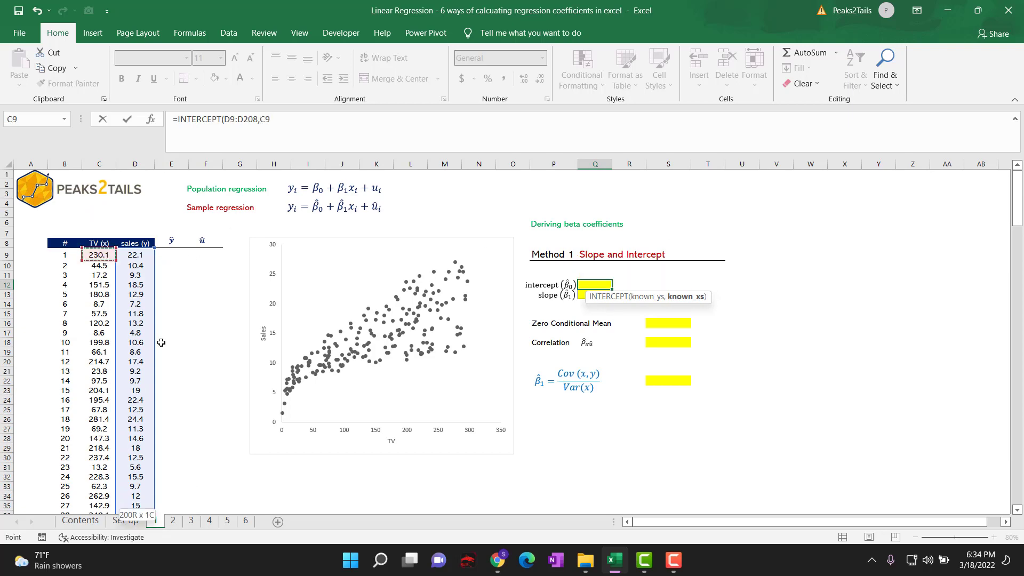
key("Return")
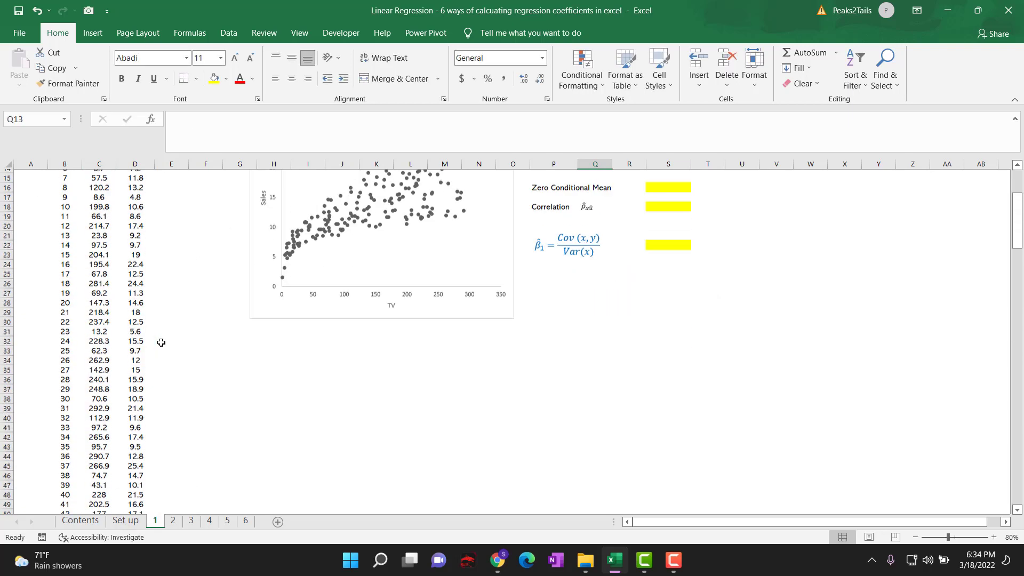
scroll(170, 348, "up", 4)
left_click(597, 285)
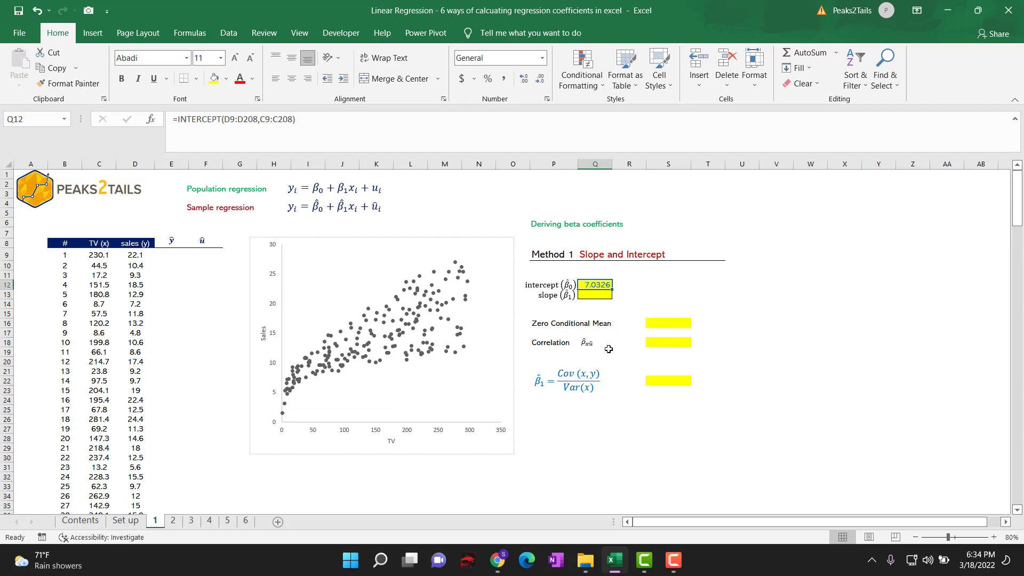
Step: Calculate the slope in Q13 with SLOPE, using sales D9:D208 as known y's and TV C9:C208 as known x's
left_click(597, 296)
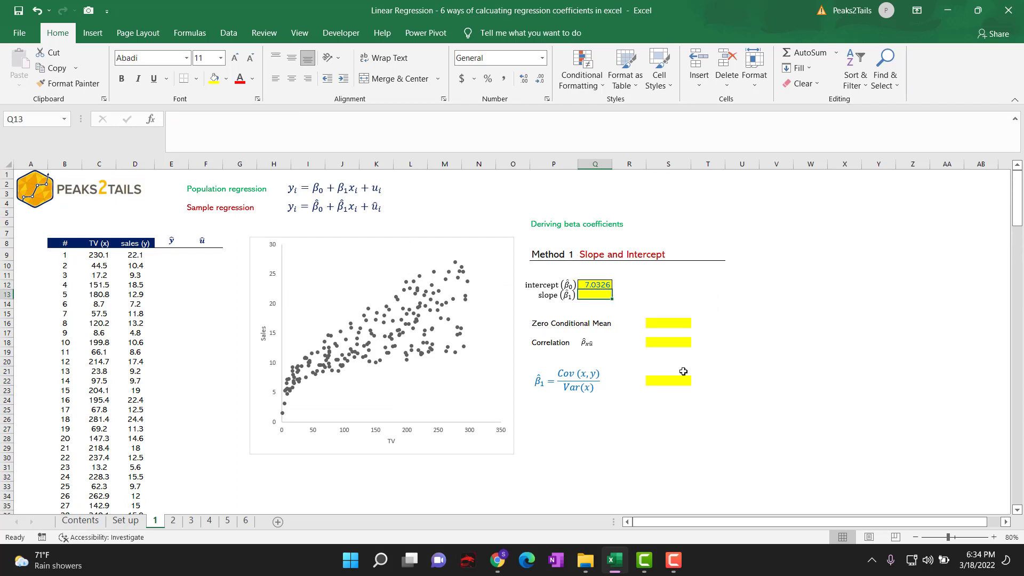
type("=slope(")
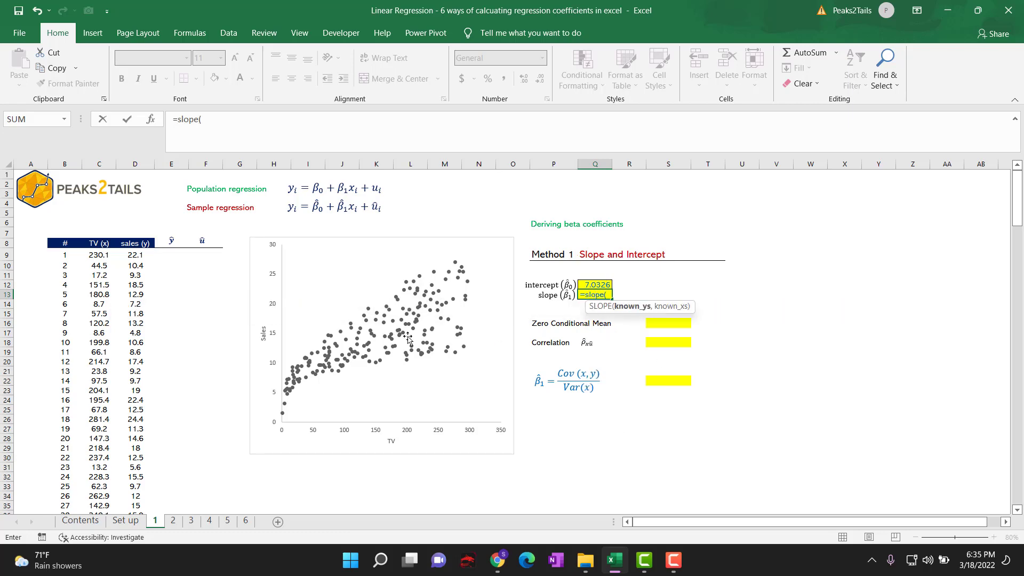
left_click(140, 254)
key("ctrl+shift+Down")
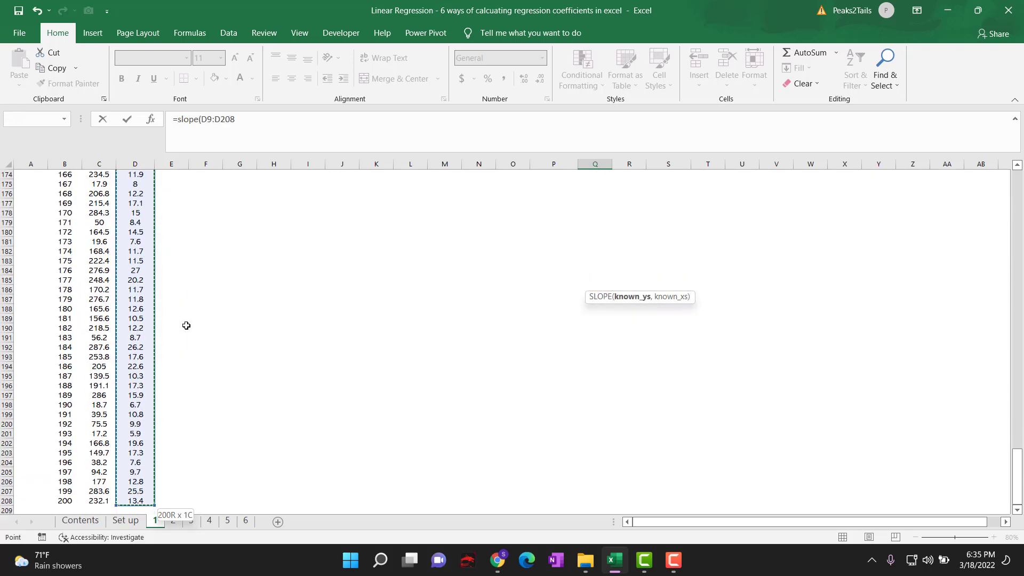
type(",")
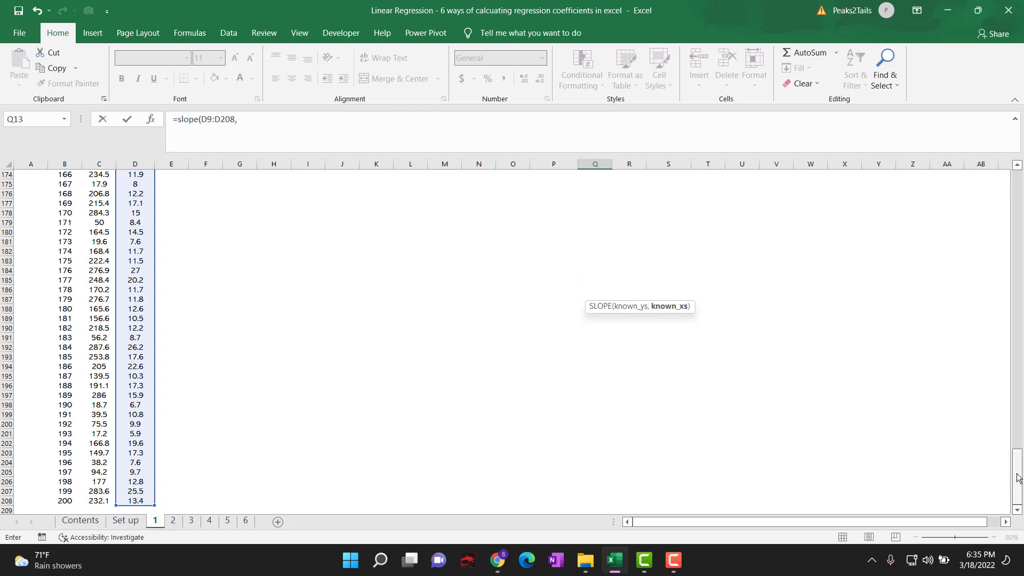
left_click_drag(1016, 476, 1017, 197)
left_click(103, 256)
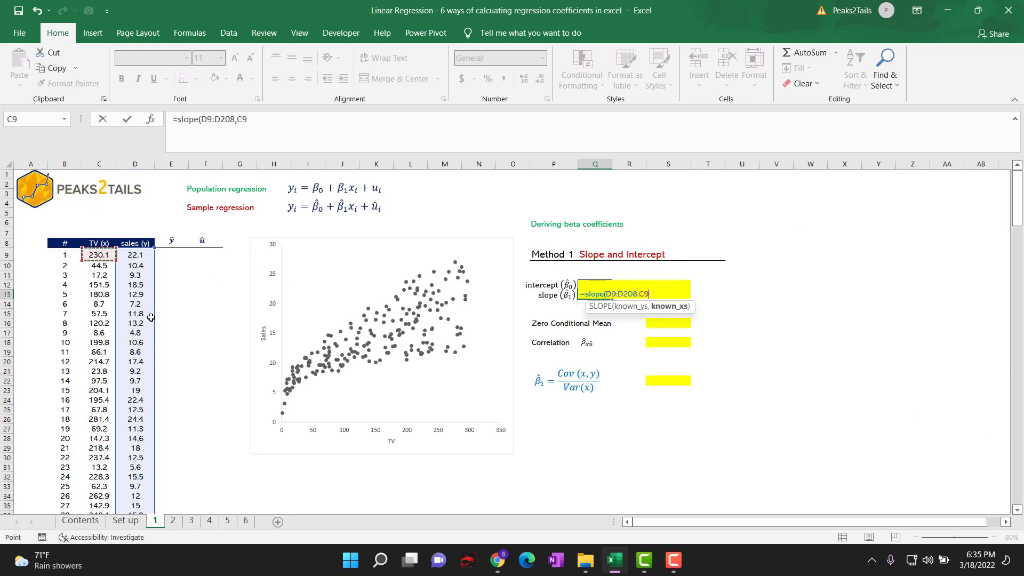
key("ctrl+shift+Down")
key("Return")
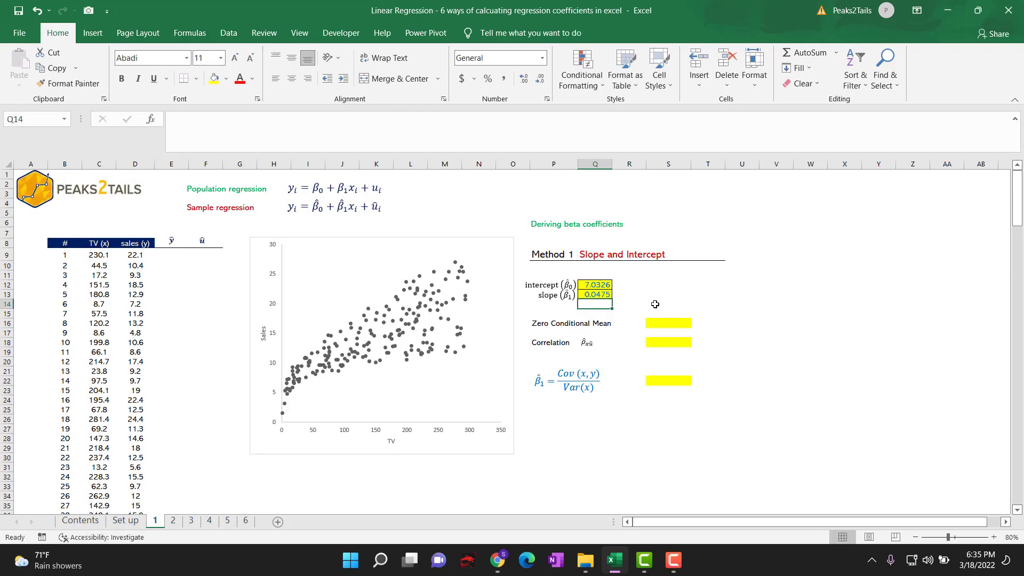
left_click(628, 295)
left_click(603, 286)
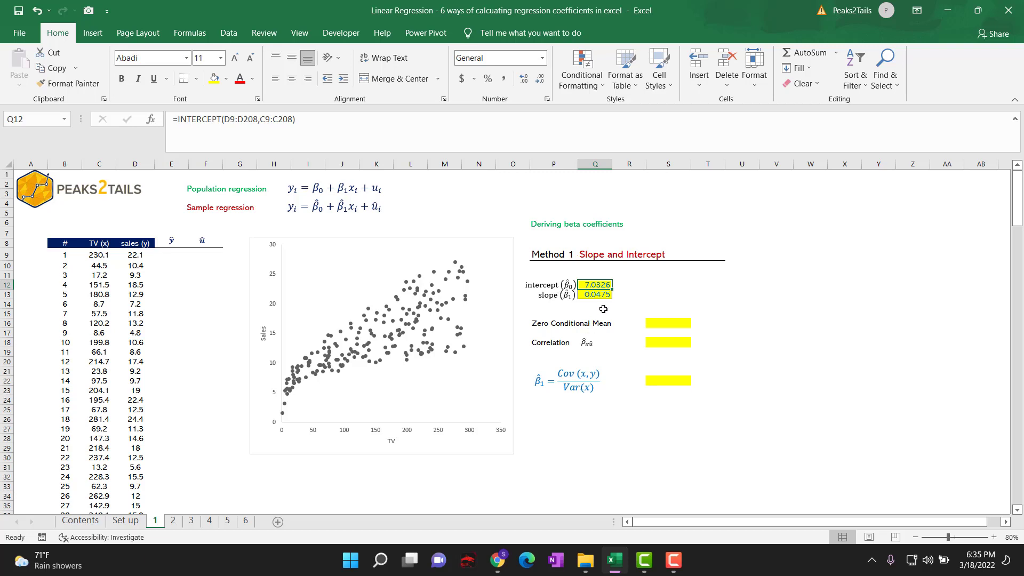
Step: Enter the predicted sales formula =$Q$12+$Q$13*C9 in E9, the first cell of the ŷ column
left_click(173, 255)
left_click(205, 254)
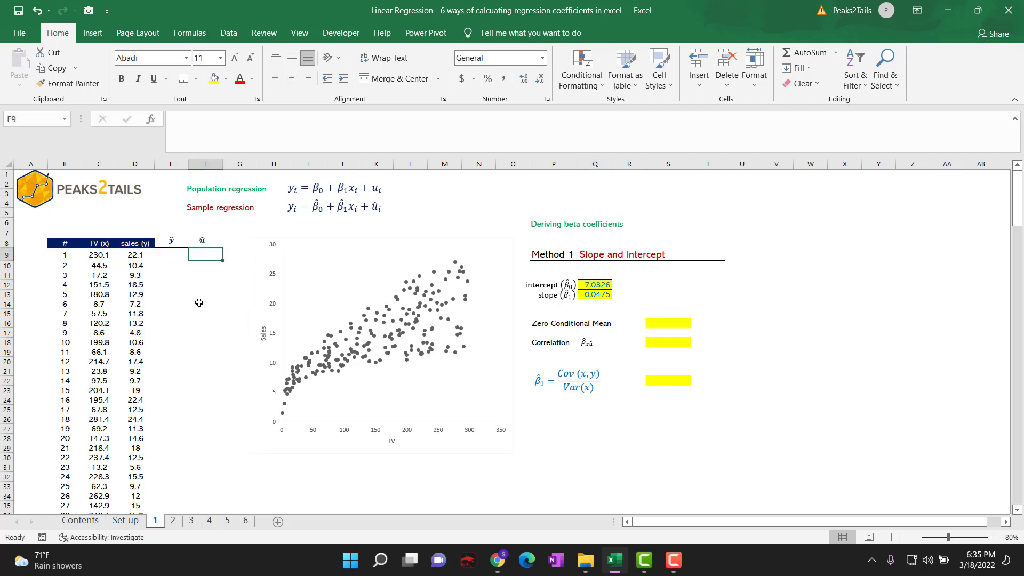
left_click(176, 256)
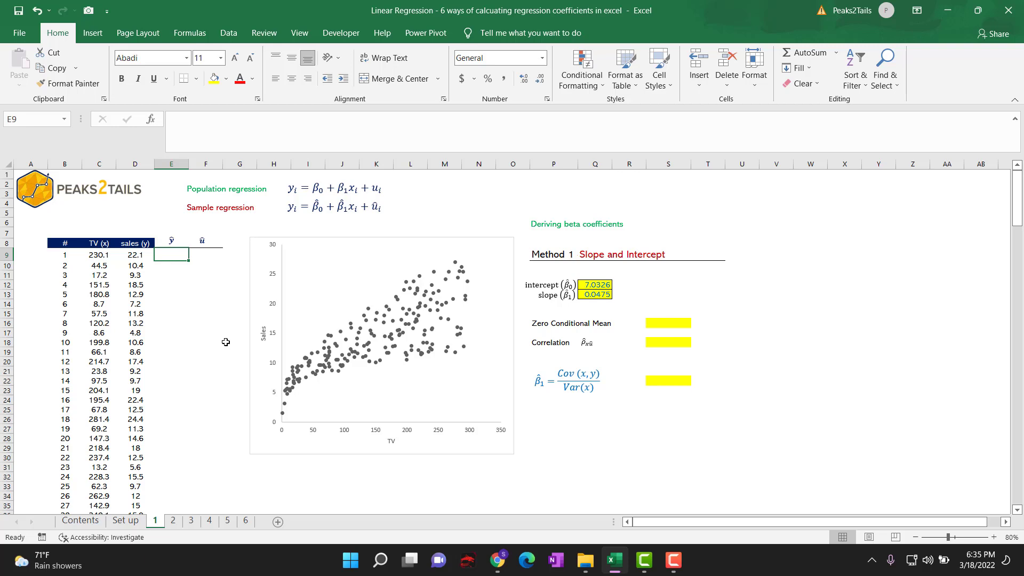
type("=")
left_click(605, 286)
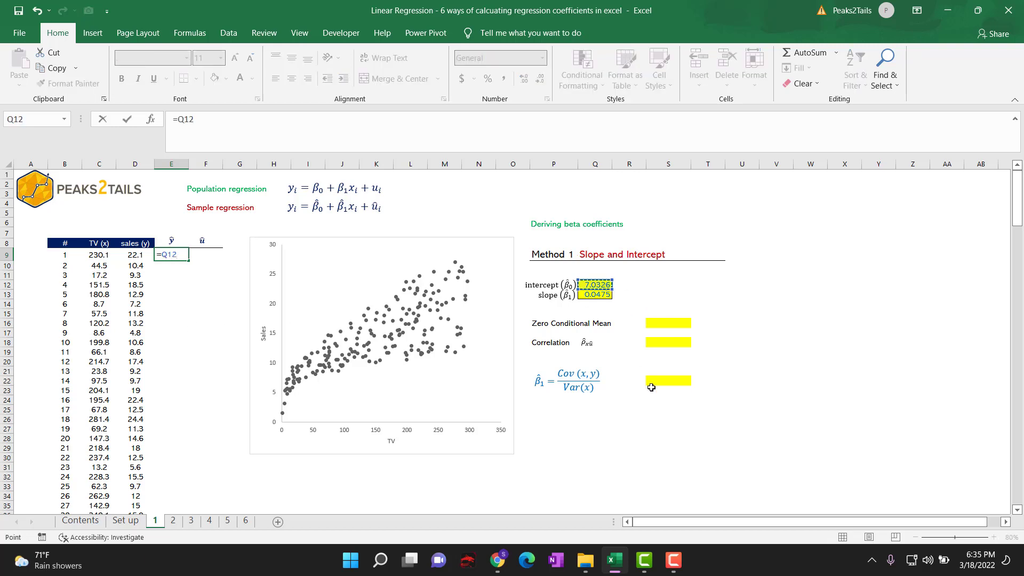
key("F4")
type("+")
left_click(595, 296)
key("F4")
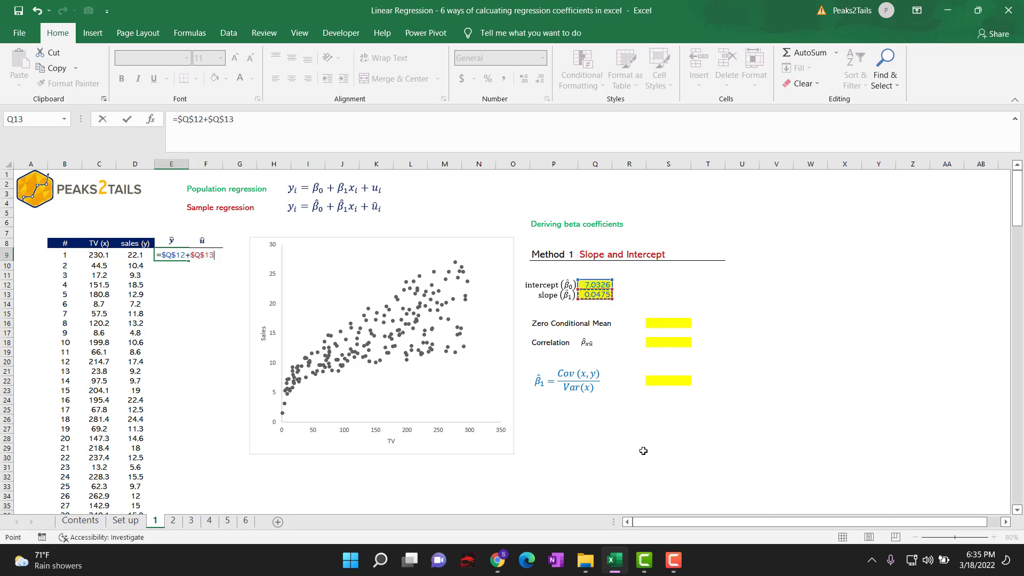
type("*")
left_click(106, 253)
key("Return")
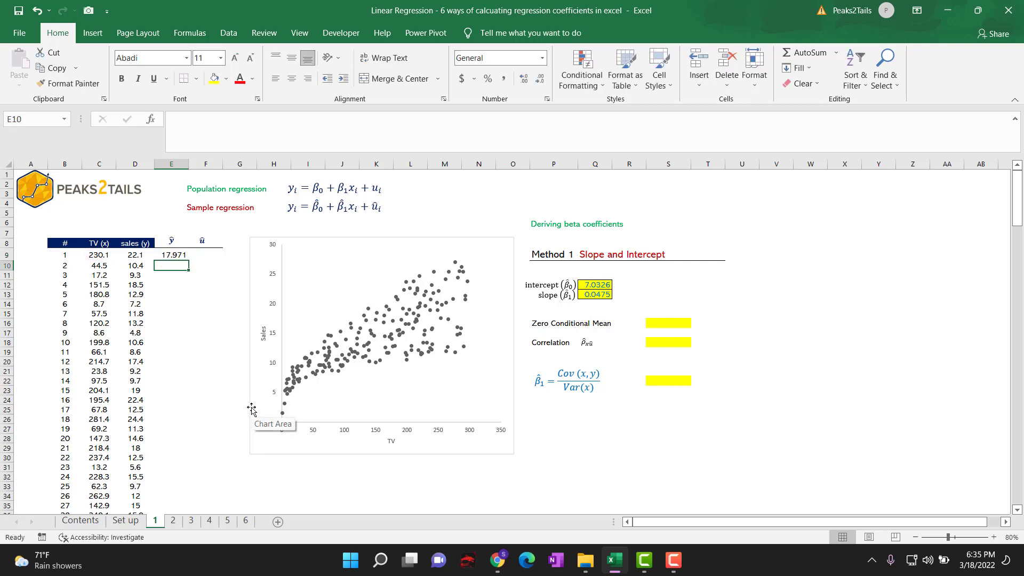
Step: Fill the predicted sales formula from E9 down the ŷ column for all observations
left_click(182, 255)
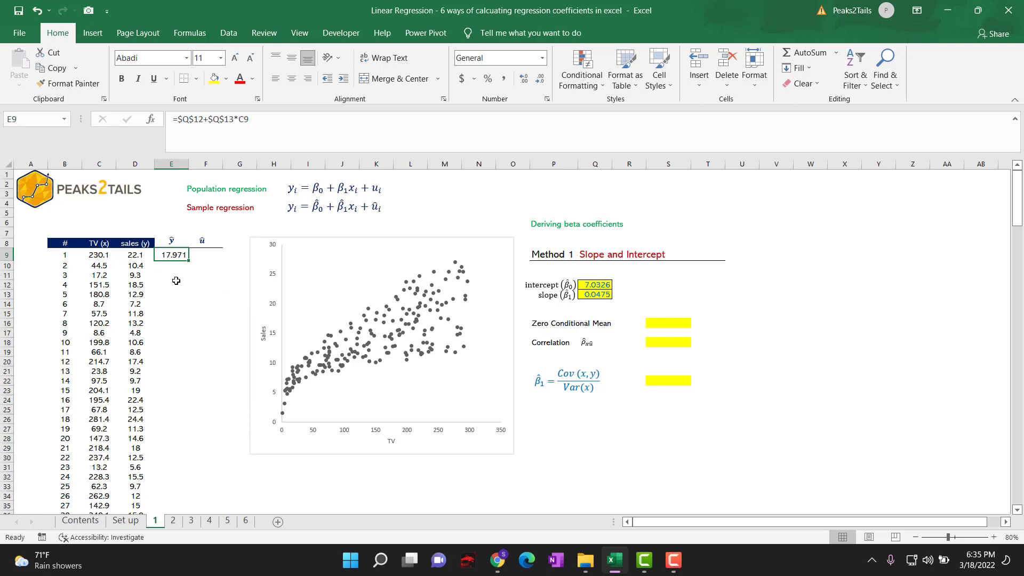
left_click(132, 256)
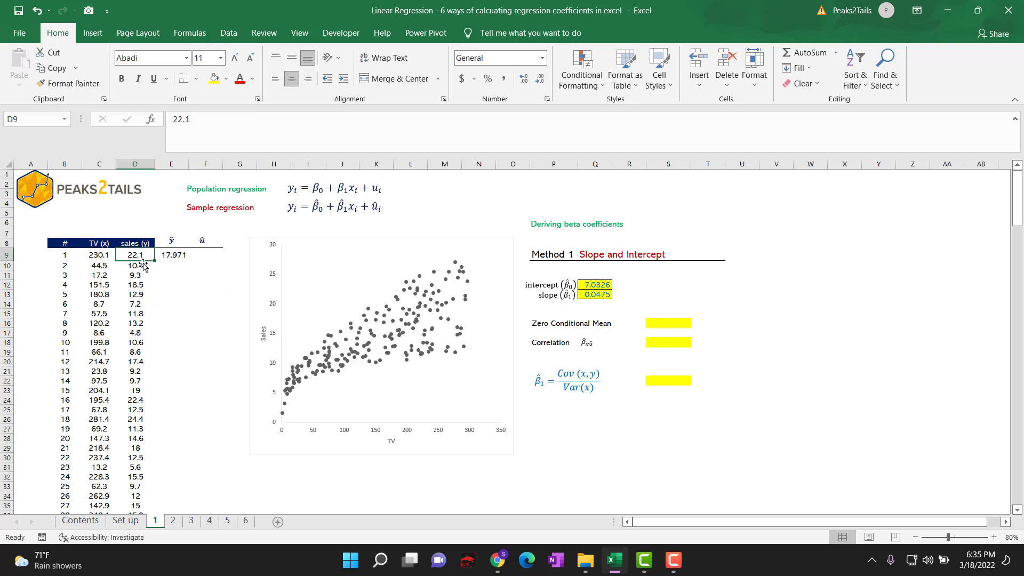
left_click(175, 255)
double_click(188, 261)
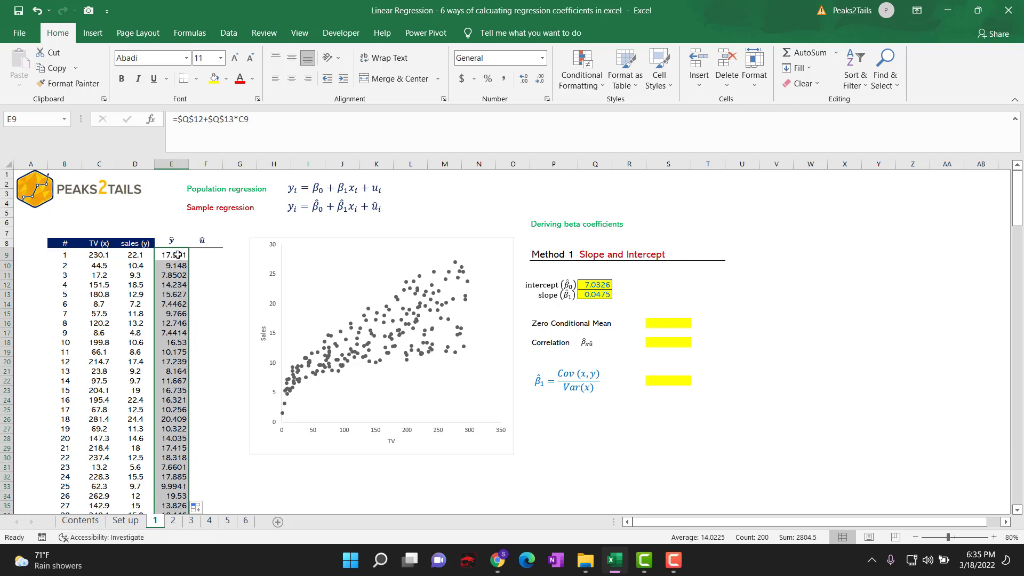
Step: Enter the residual formula =D9-E9 in F9 and fill it down the û column for all observations
left_click(205, 256)
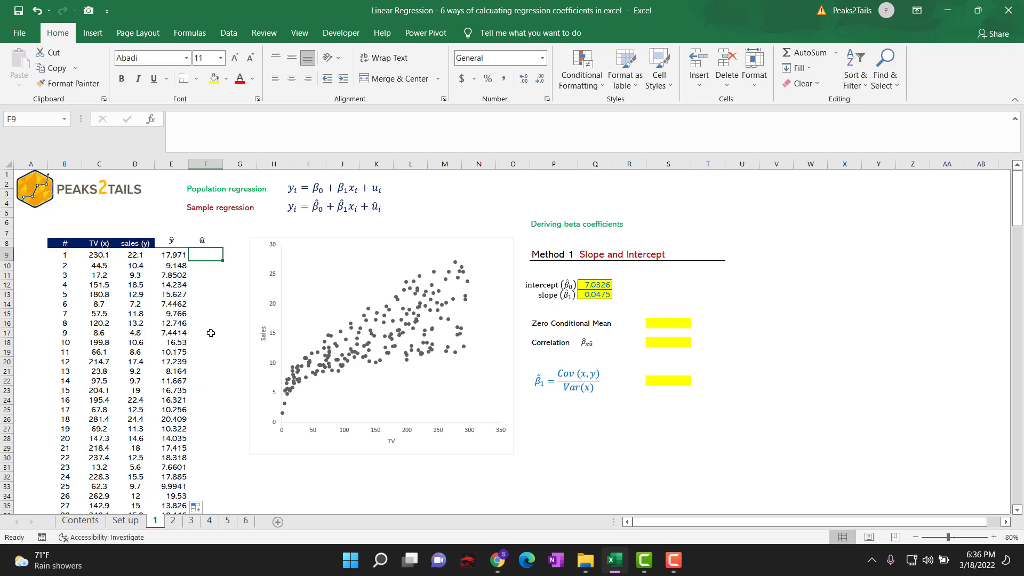
type("=")
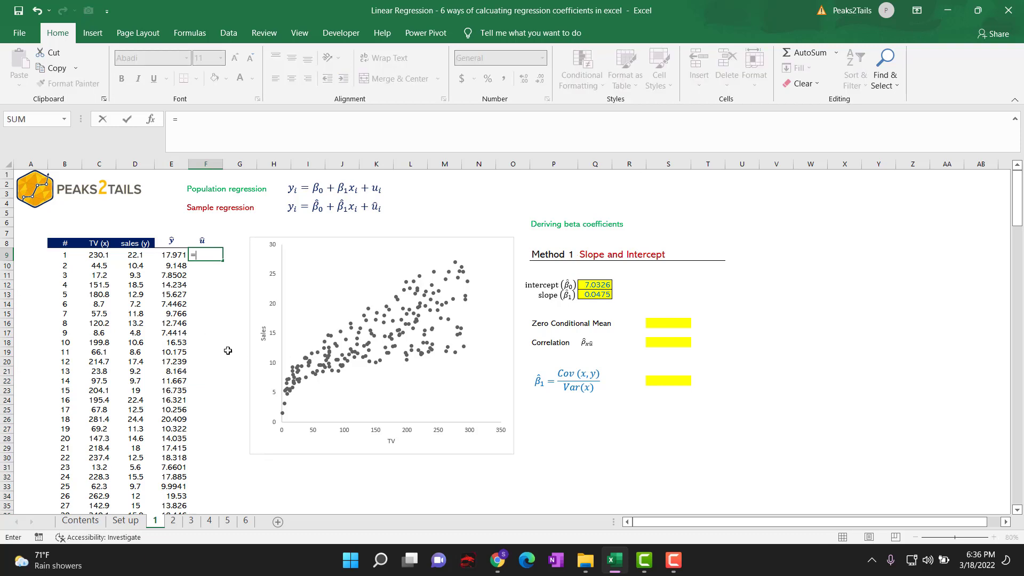
left_click(130, 255)
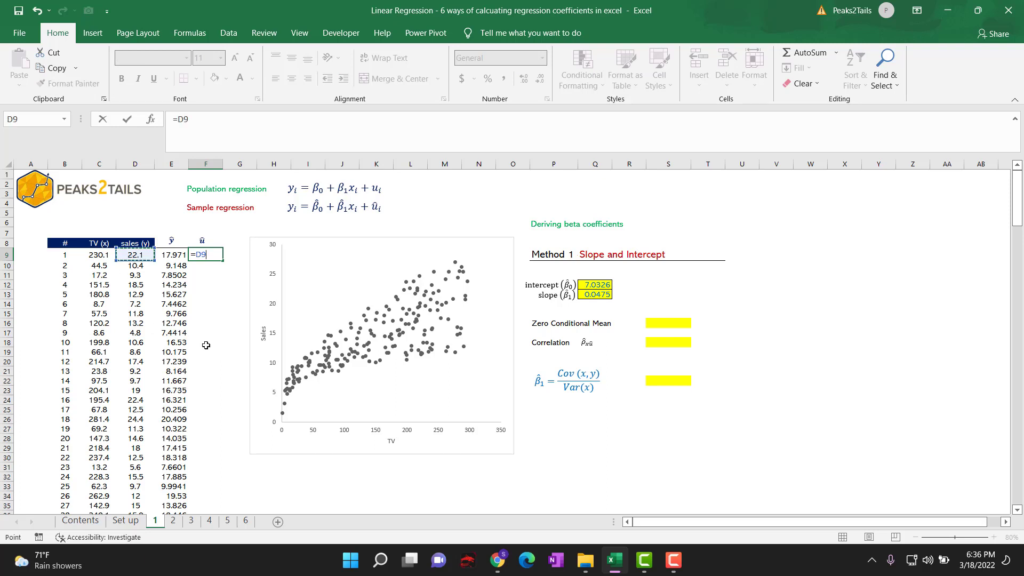
type("-")
left_click(170, 255)
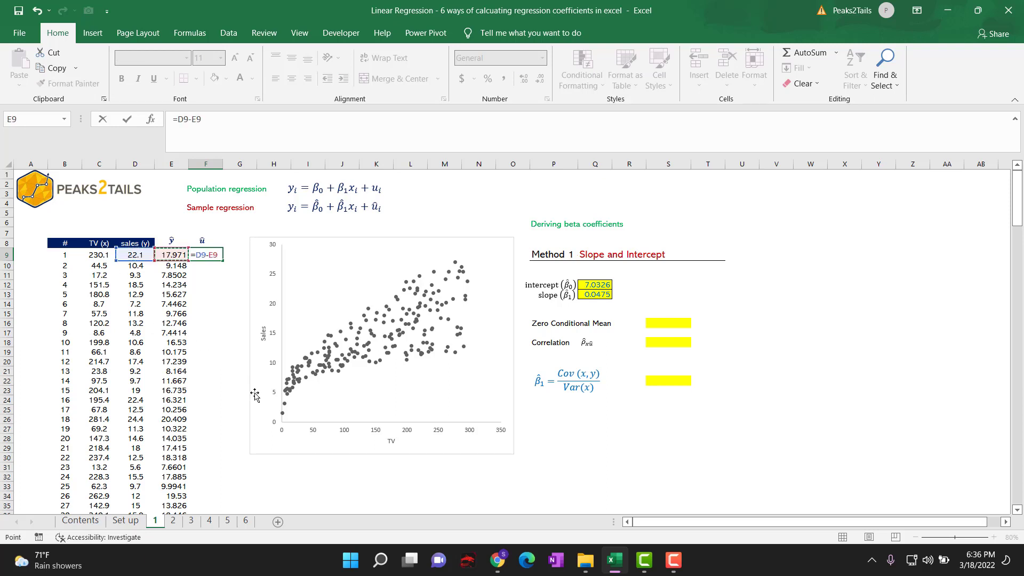
key("Return")
left_click(210, 256)
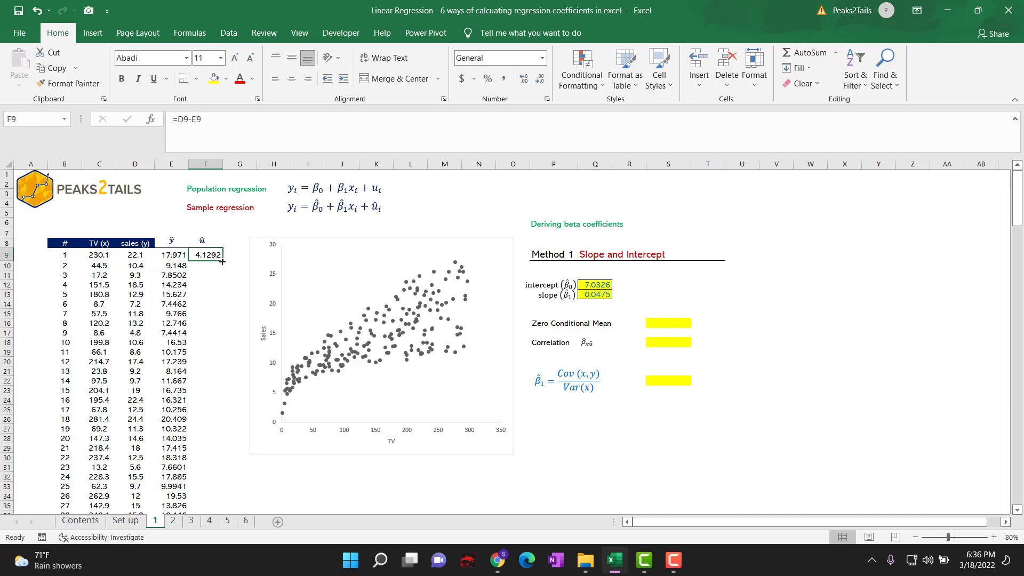
double_click(223, 260)
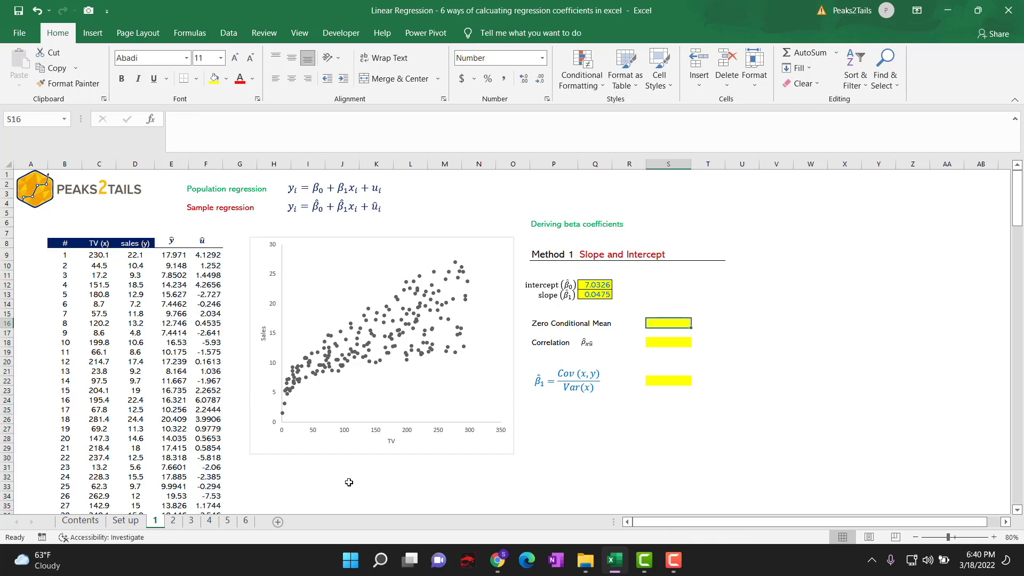
Step: Examine the Zero Conditional Mean and Correlation conditions against the residual column and the intercept and slope cells
left_click(560, 327)
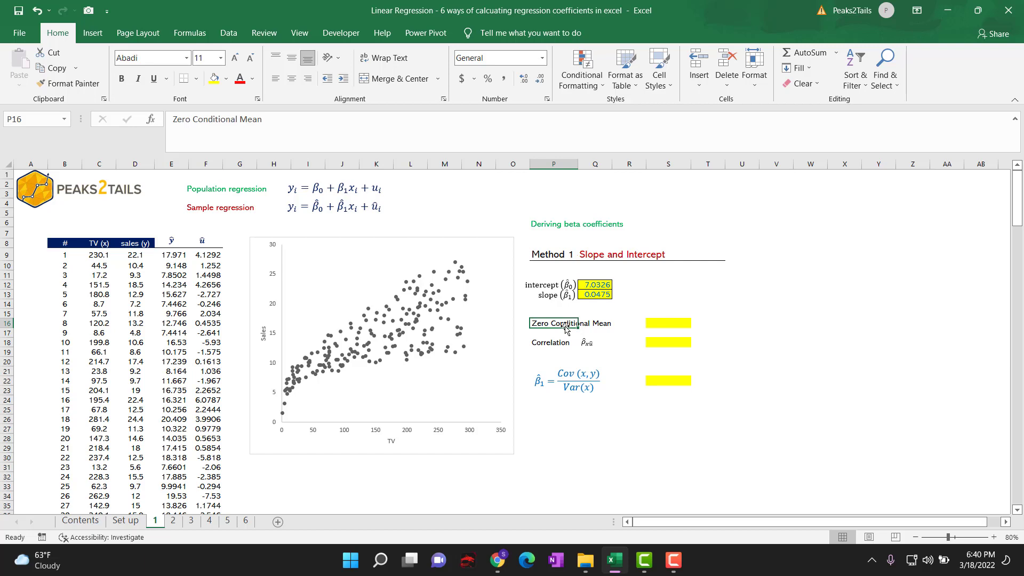
left_click(550, 347)
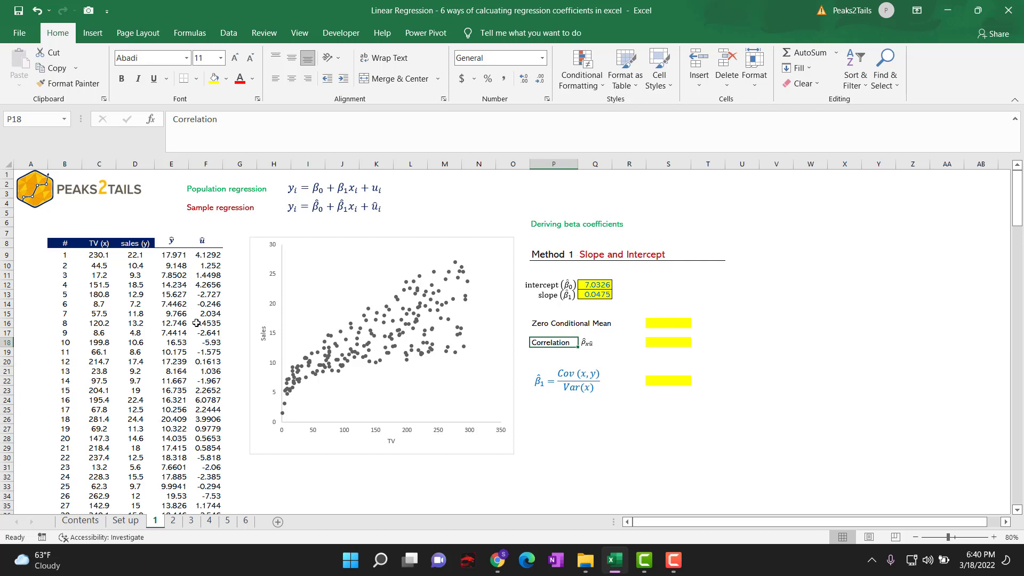
left_click_drag(202, 255, 205, 438)
left_click(544, 420)
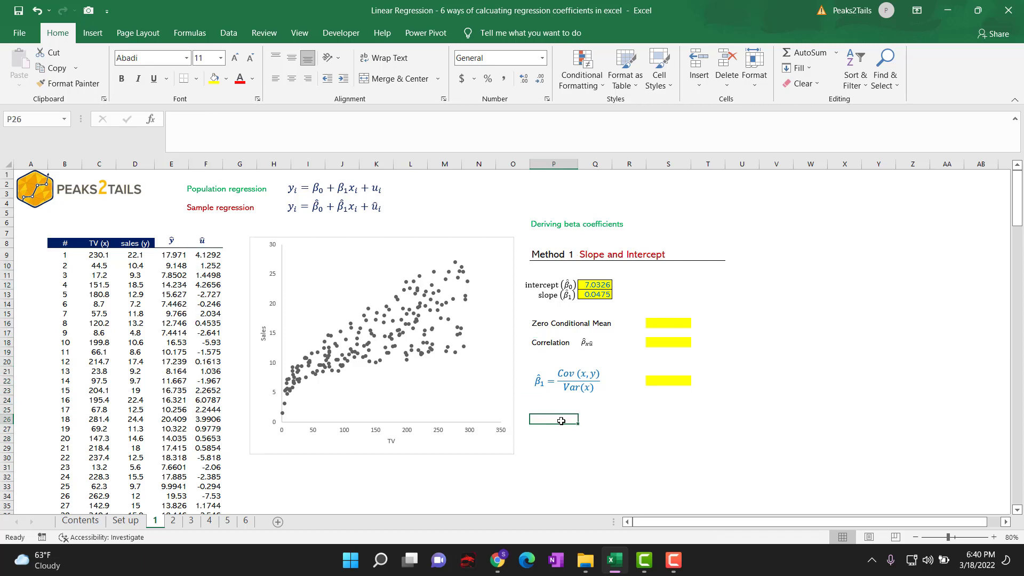
left_click(588, 285)
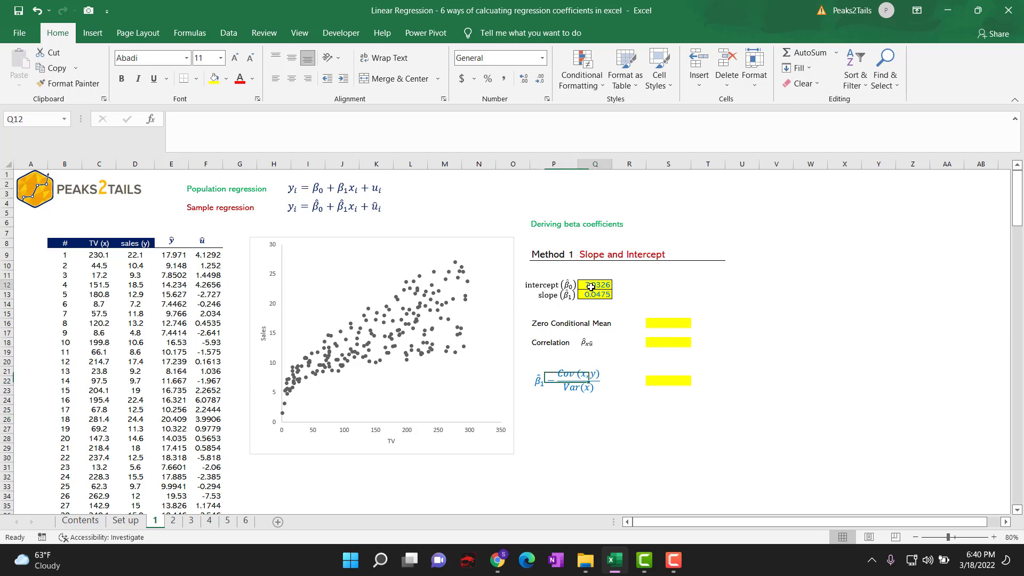
left_click(602, 296)
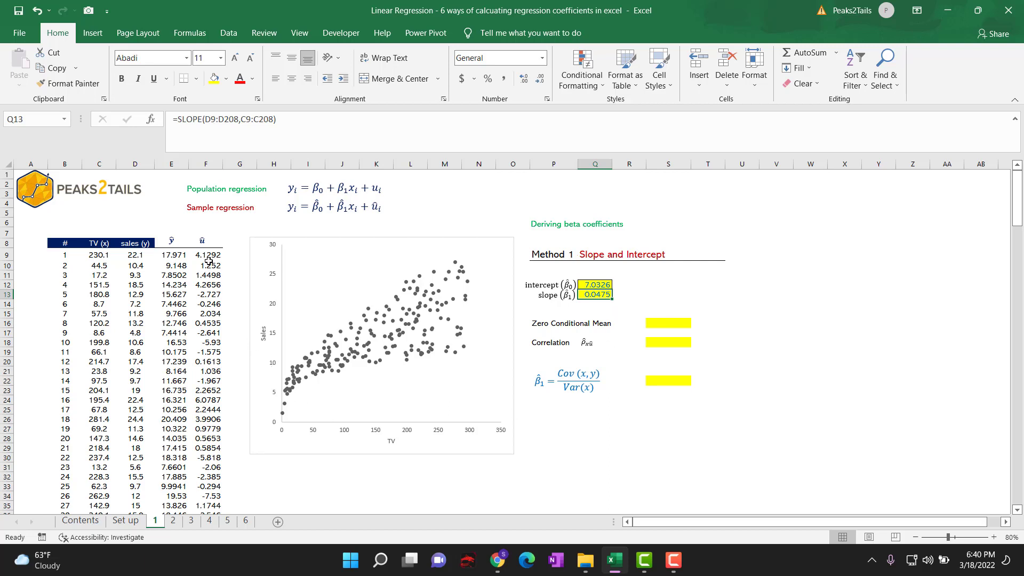
left_click_drag(209, 255, 224, 457)
left_click(541, 434)
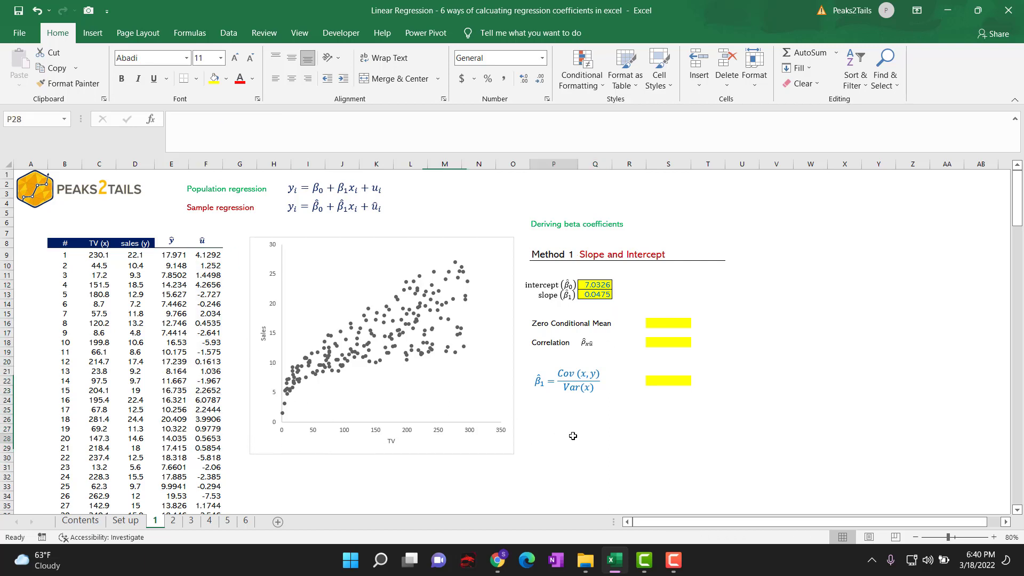
left_click(548, 322)
left_click(556, 340)
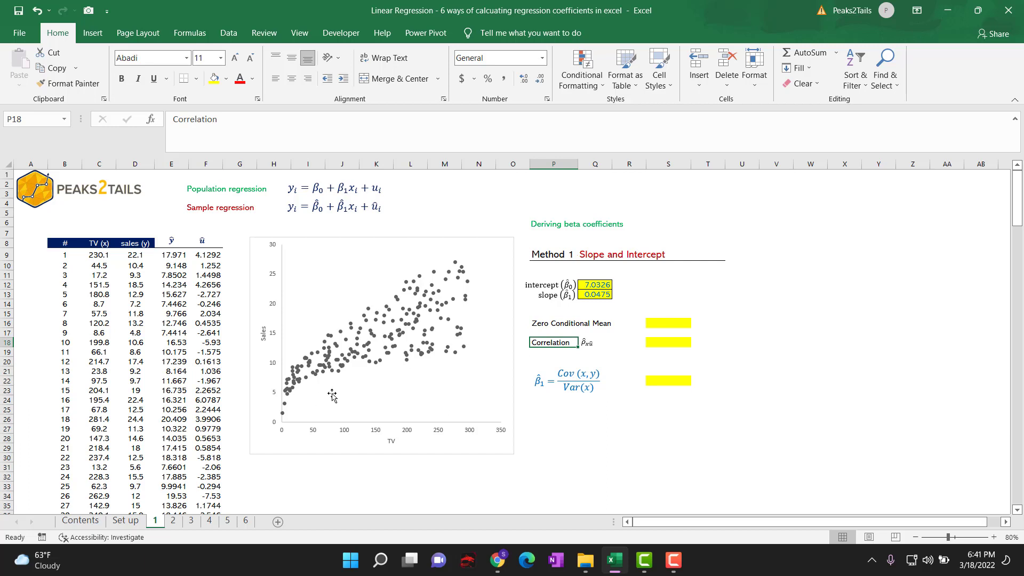
Step: Calculate the mean of the residuals F9:F208 with AVERAGE in S16, for the Zero Conditional Mean check
left_click(675, 326)
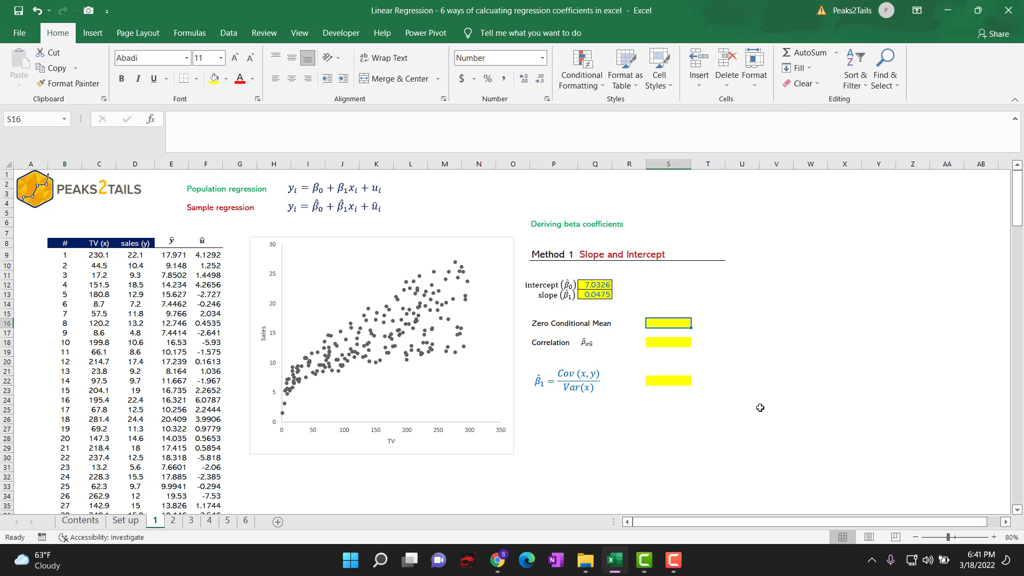
type("=aver")
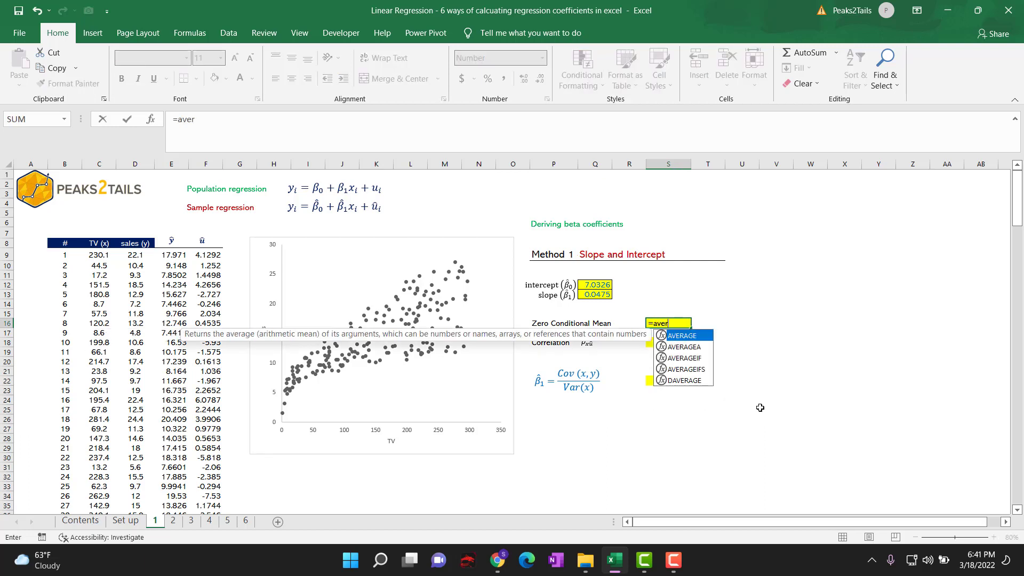
type("age(")
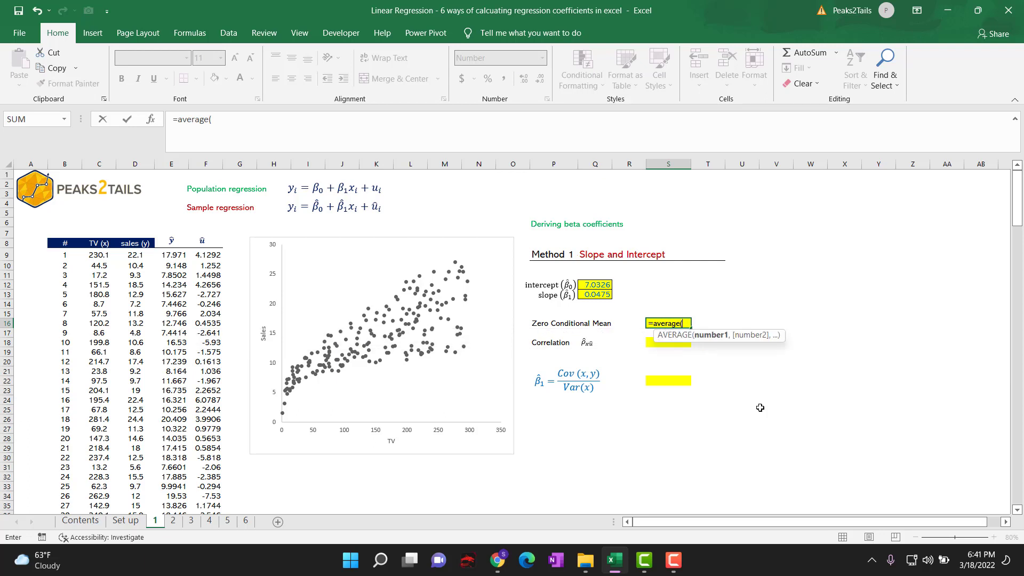
left_click(206, 254)
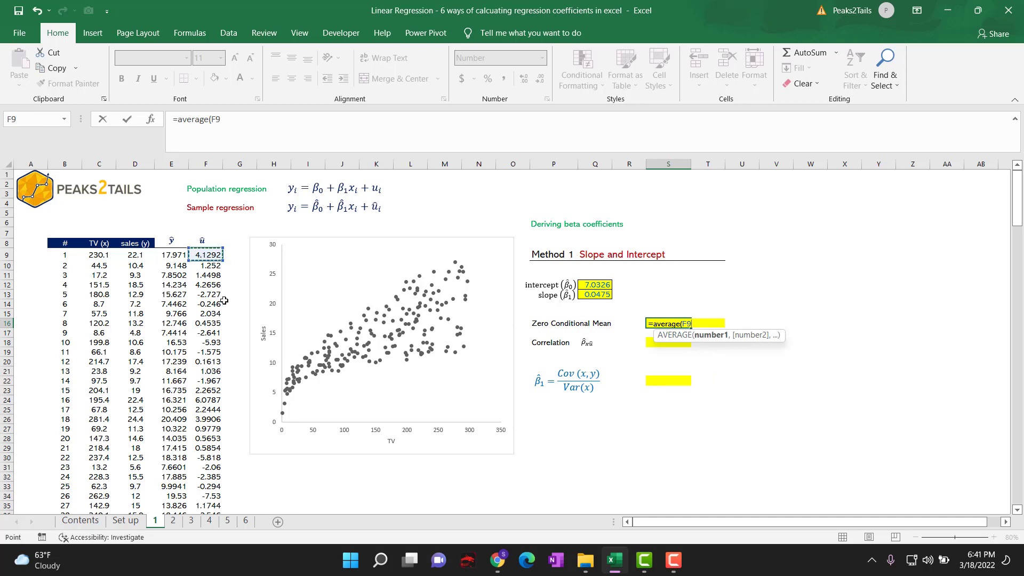
key("ctrl+shift+Down")
type(")")
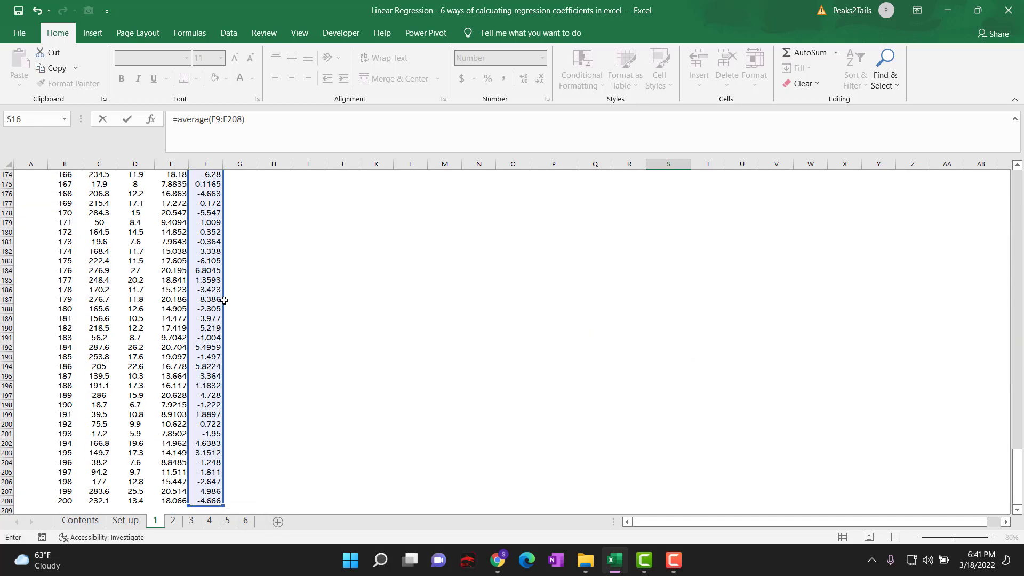
key("Return")
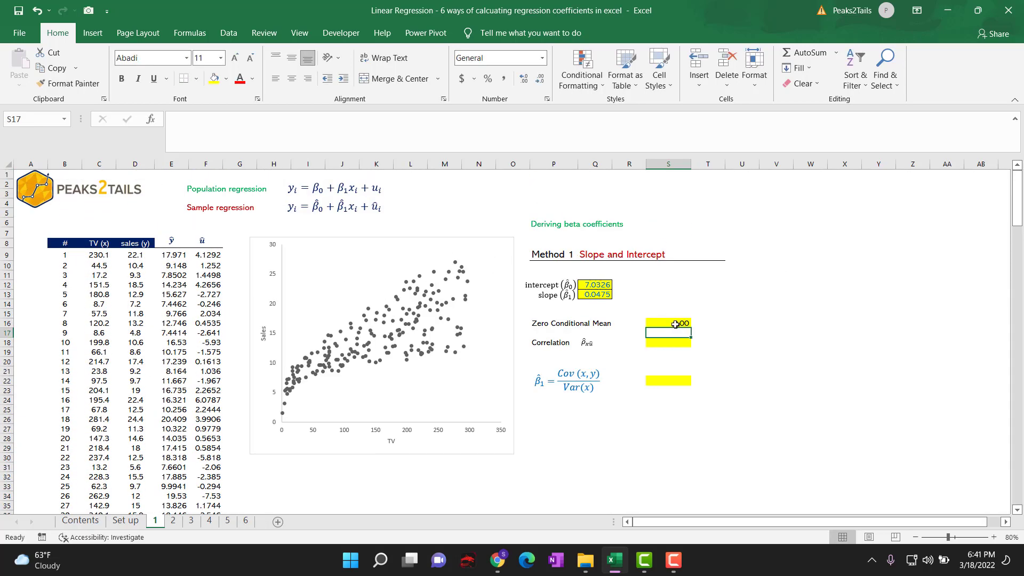
left_click(675, 324)
left_click(605, 285)
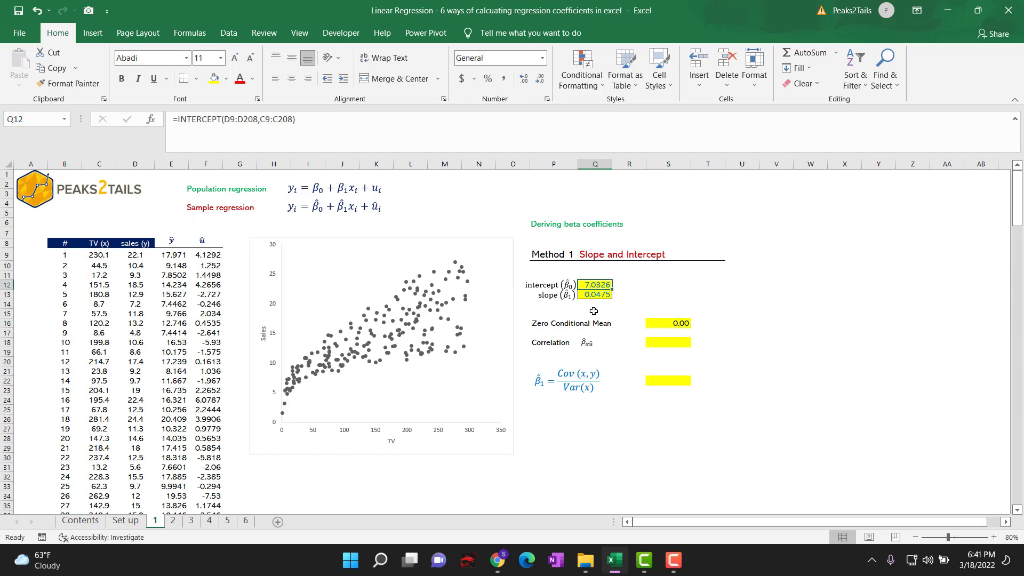
left_click(603, 296)
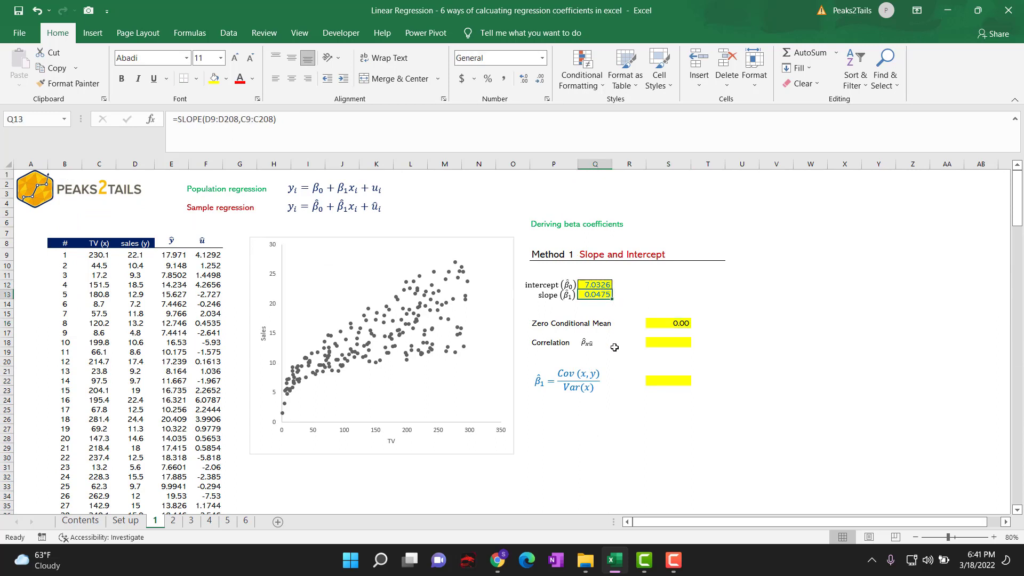
left_click(559, 323)
left_click(560, 343)
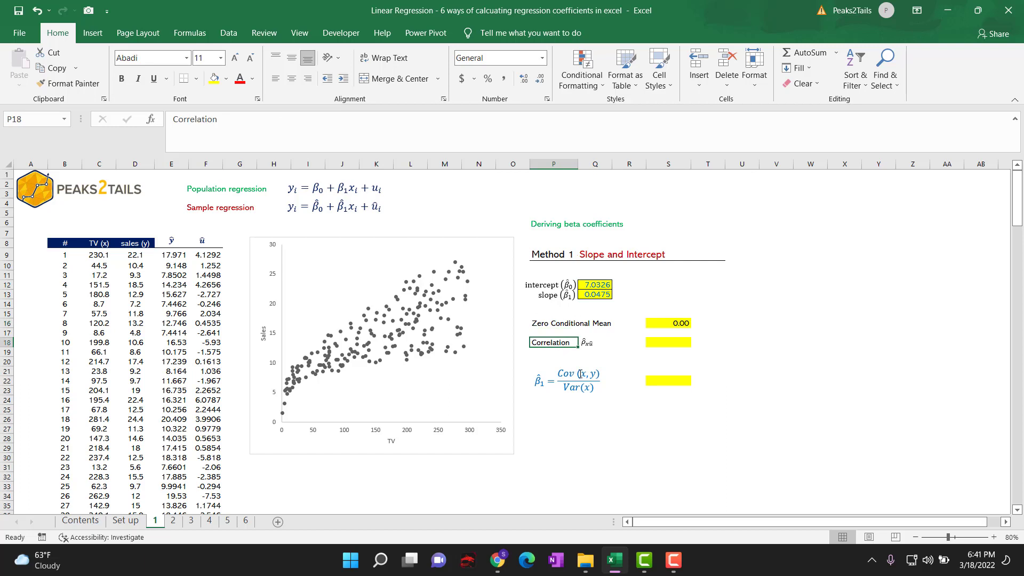
Step: Calculate the correlation between TV C9:C208 and the residuals F9:F208 in S18 with CORREL
left_click(657, 344)
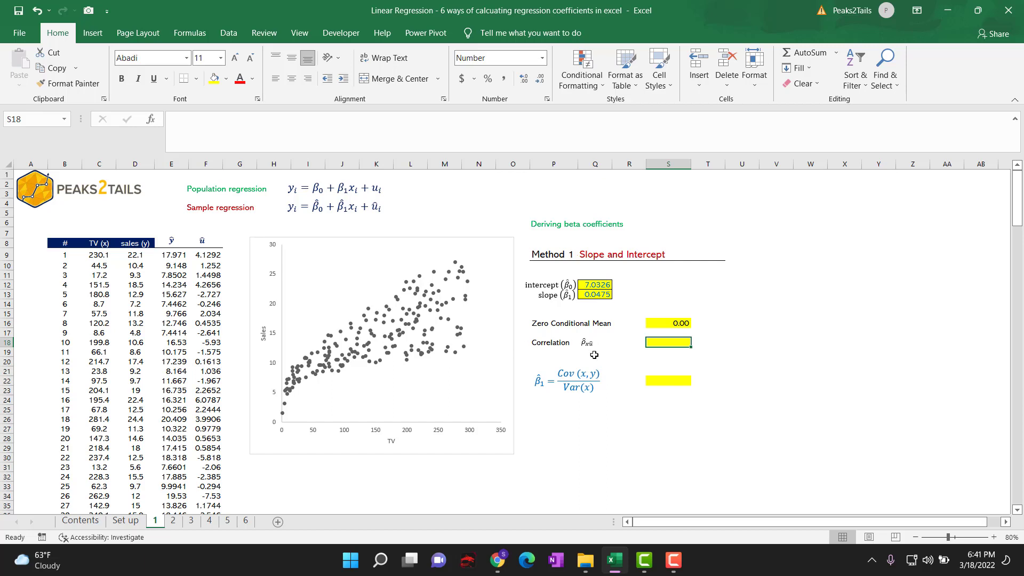
type("=c")
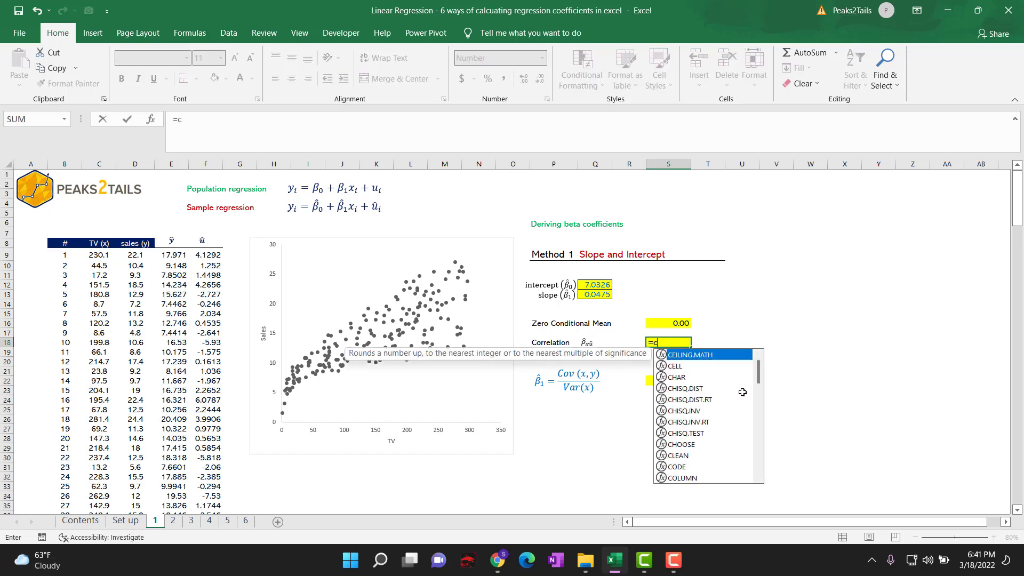
type("orre")
double_click(680, 356)
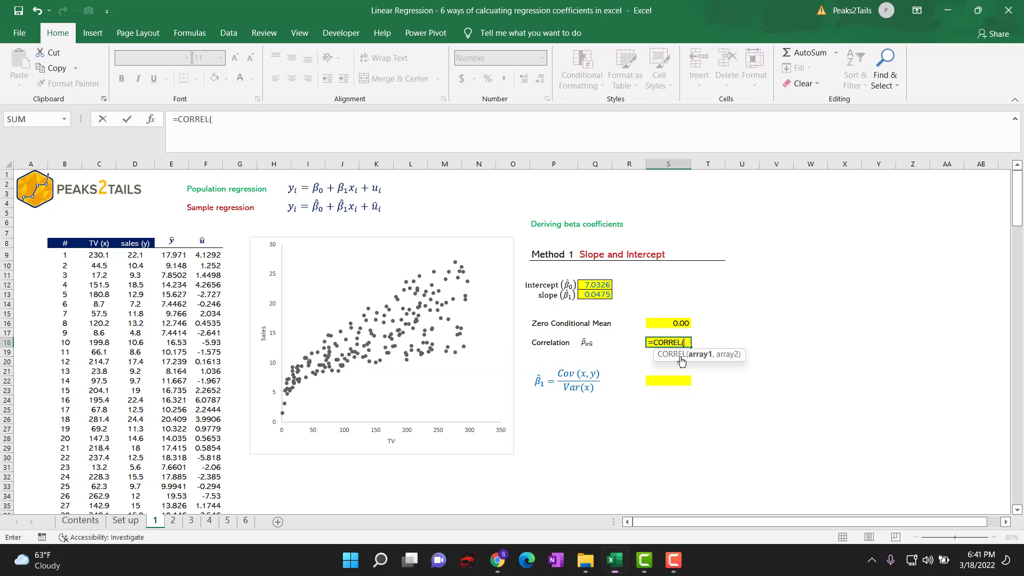
left_click(99, 255)
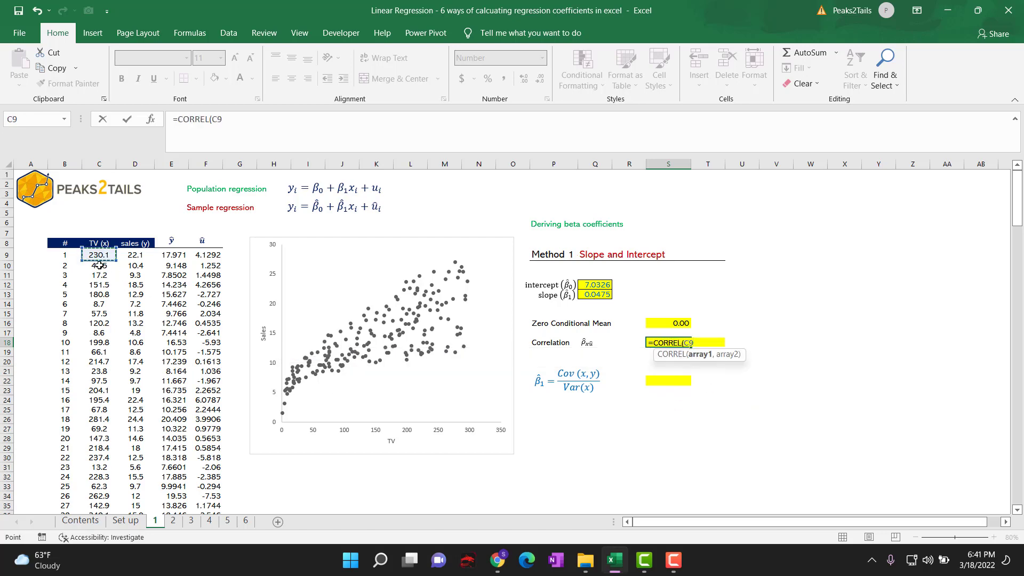
key("ctrl+shift+Down")
type(",")
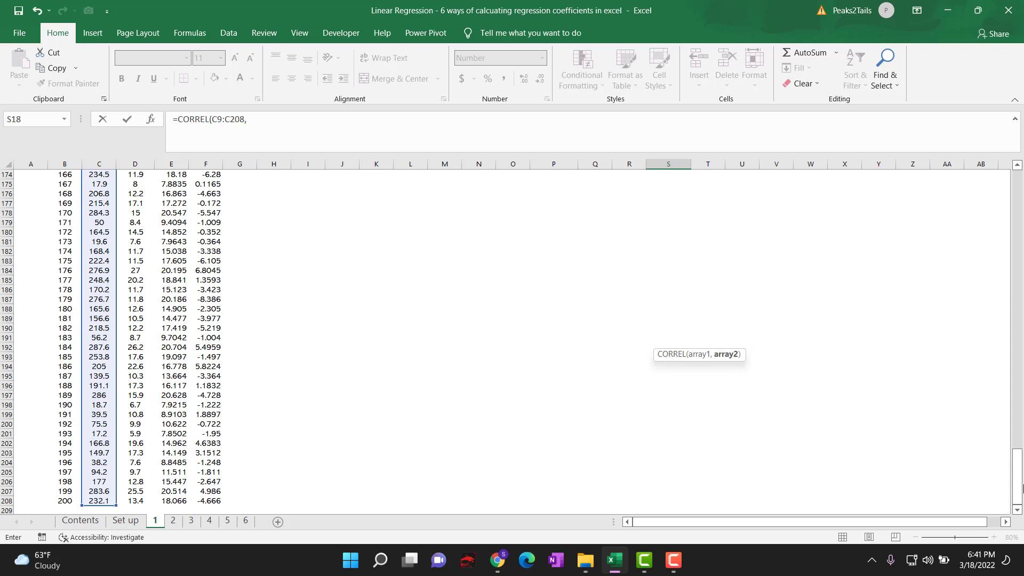
left_click_drag(1017, 470, 1017, 193)
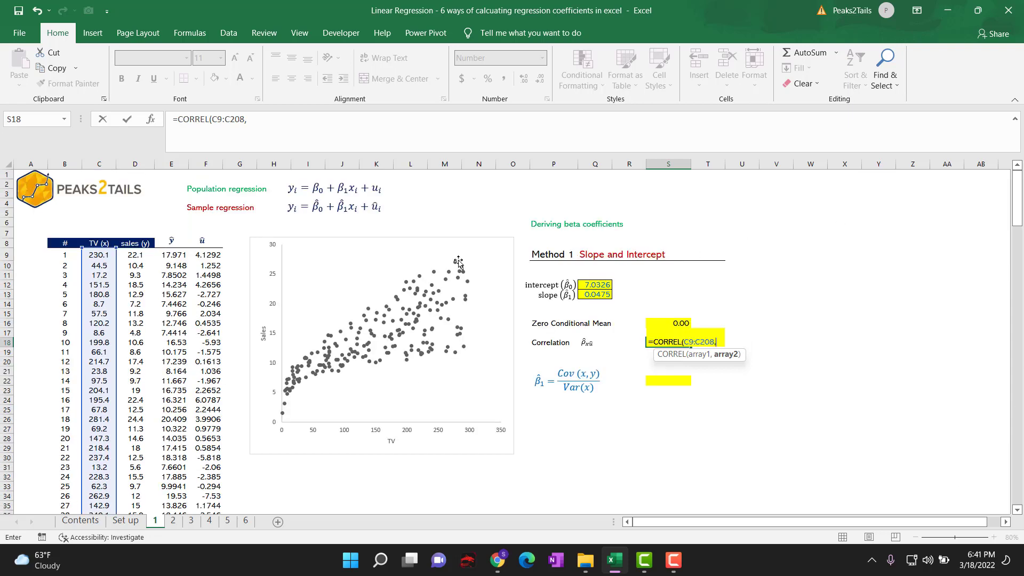
left_click(205, 255)
key("ctrl+shift+Down")
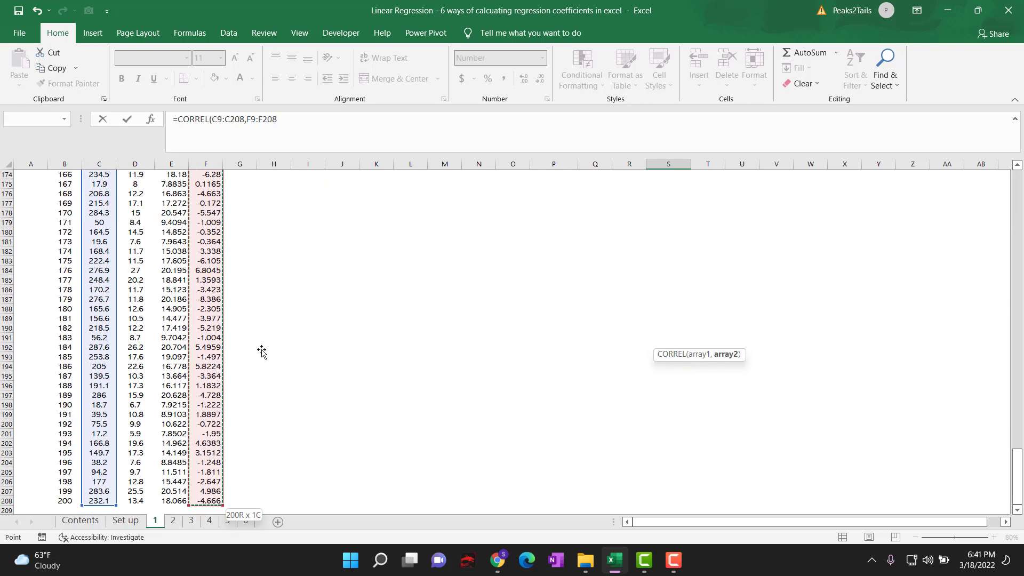
type(")")
key("Return")
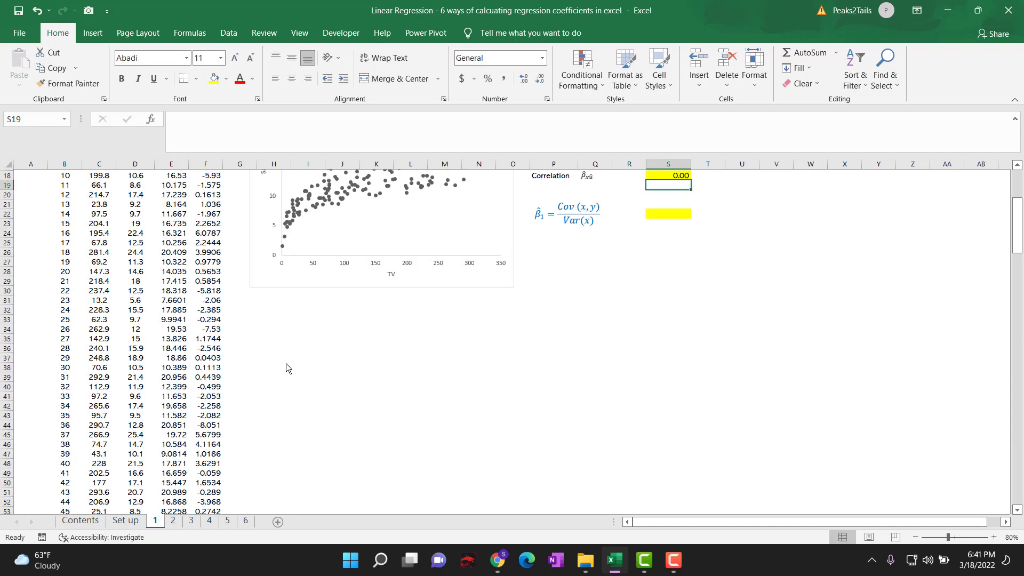
left_click(682, 343)
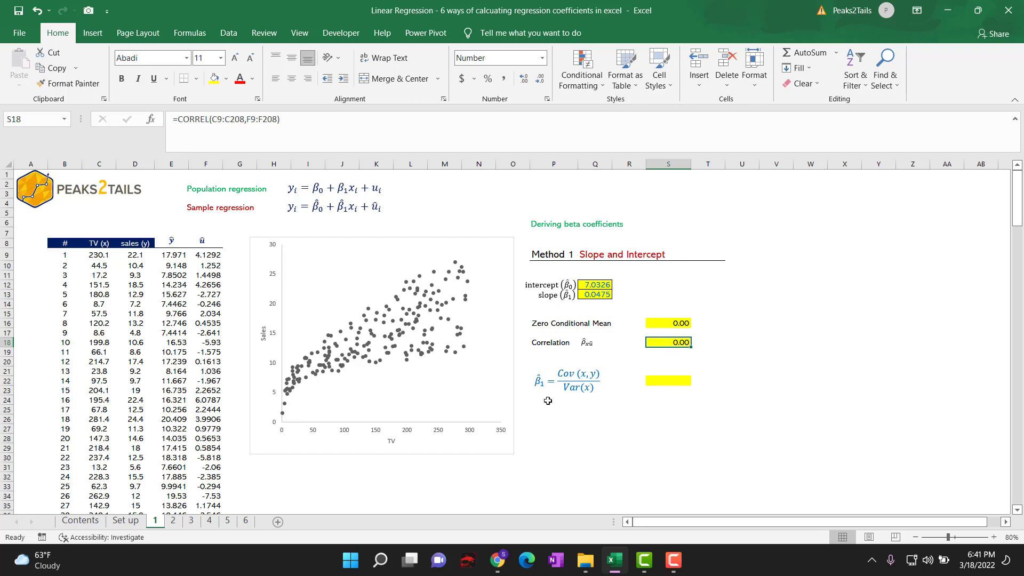
left_click_drag(99, 255, 98, 409)
left_click_drag(212, 255, 212, 409)
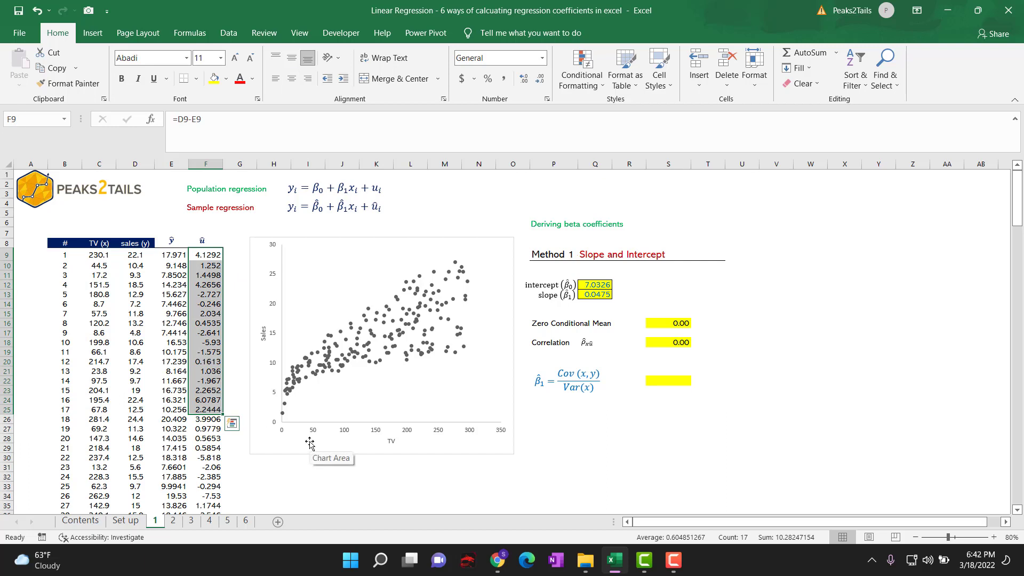
left_click(588, 454)
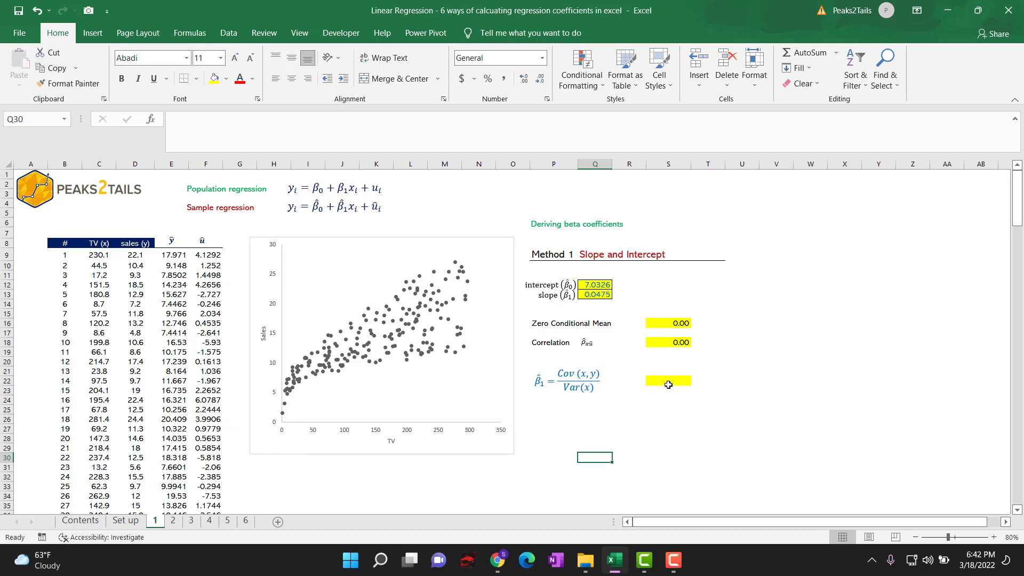
left_click(574, 387)
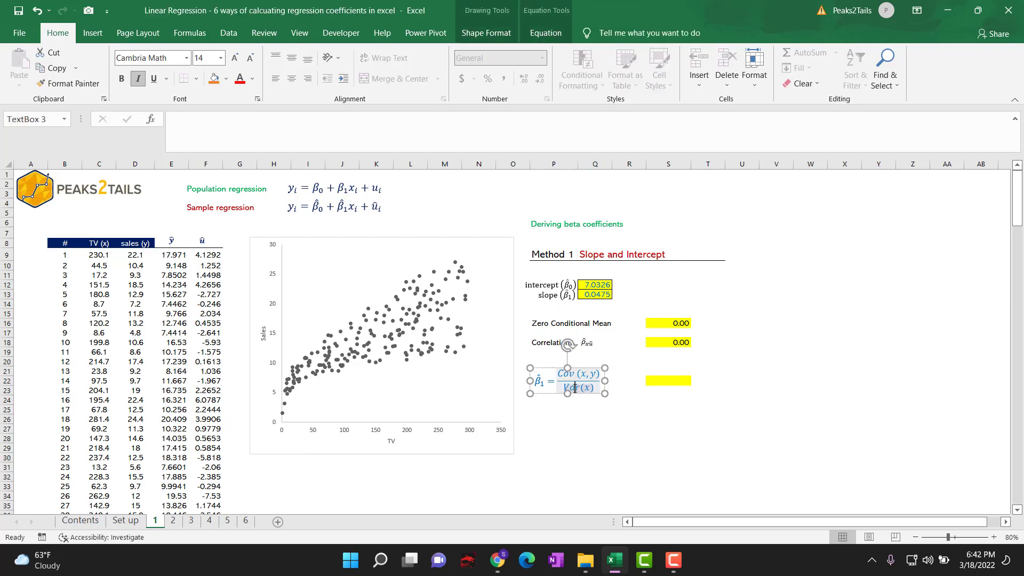
left_click(644, 410)
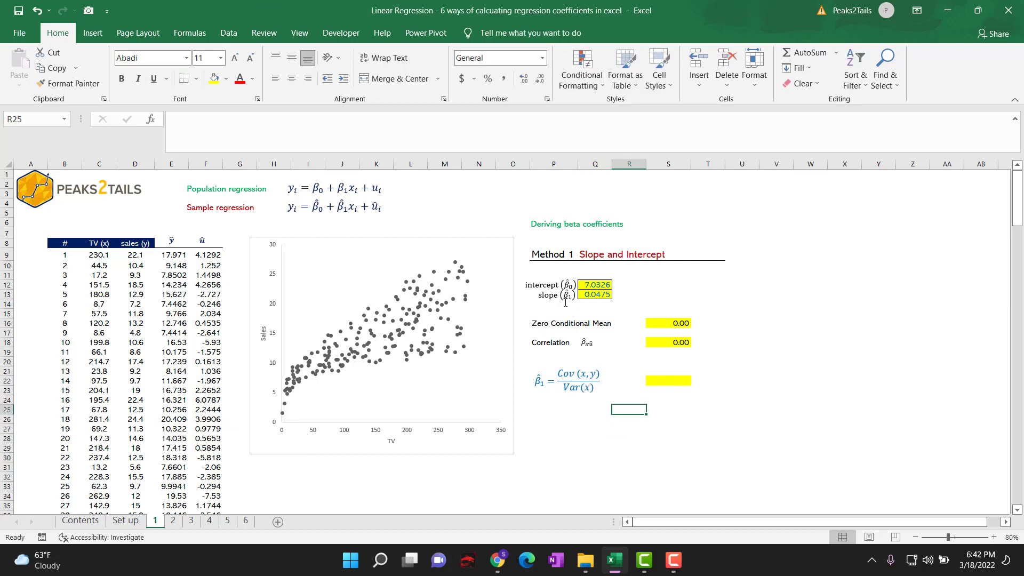
left_click(593, 297)
left_click(591, 448)
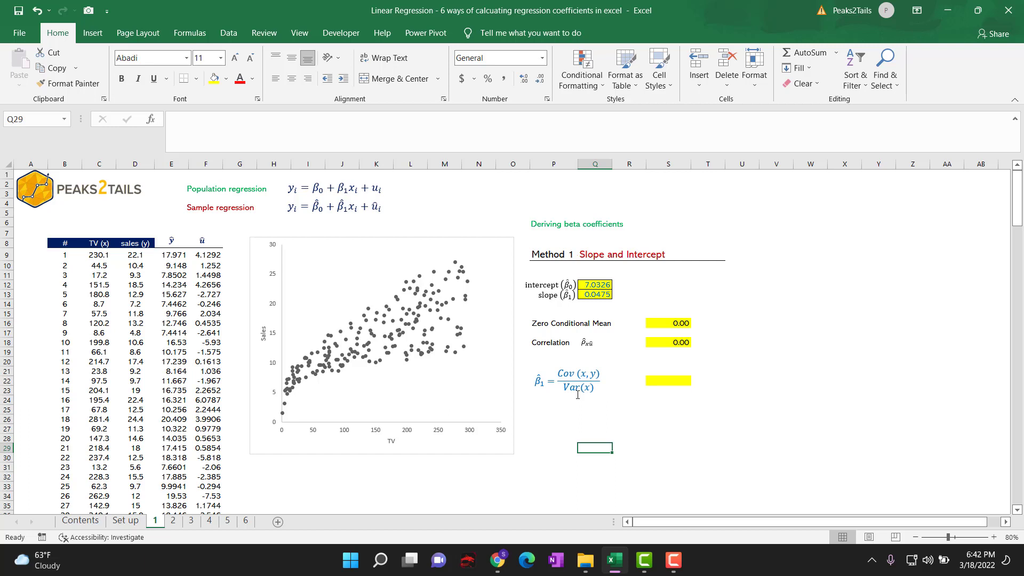
left_click(538, 386)
left_click(655, 427)
Step: Begin the slope formula in S22 with the numerator COVARIANCE.P(C9:C208,D9:D208), followed by a division sign
left_click(661, 380)
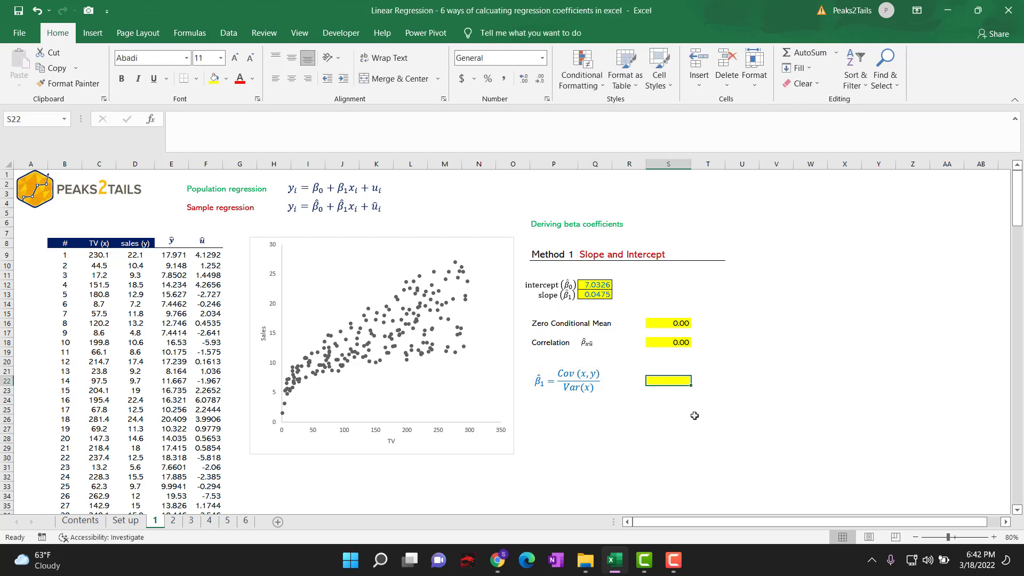
type("=")
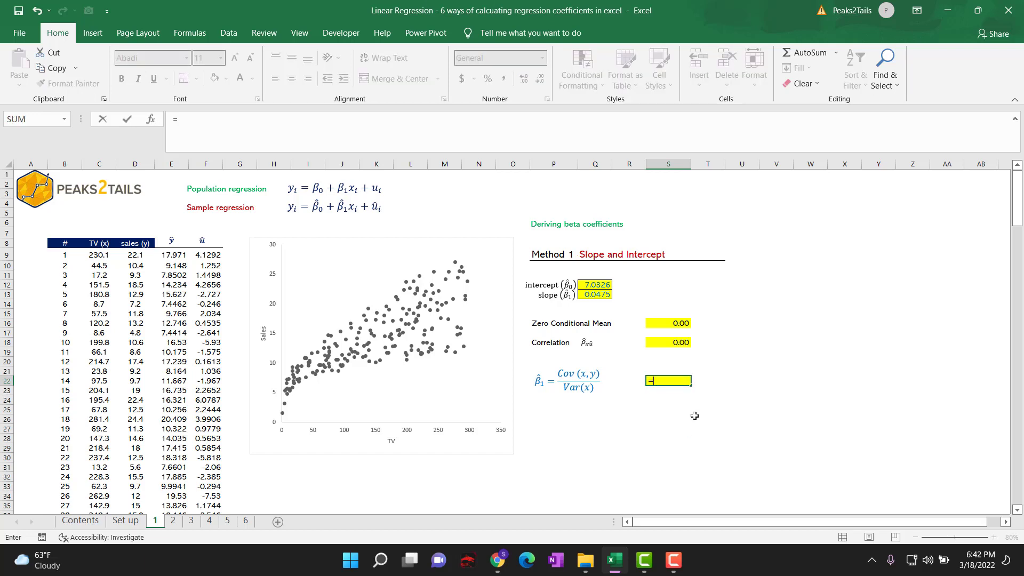
type("cov")
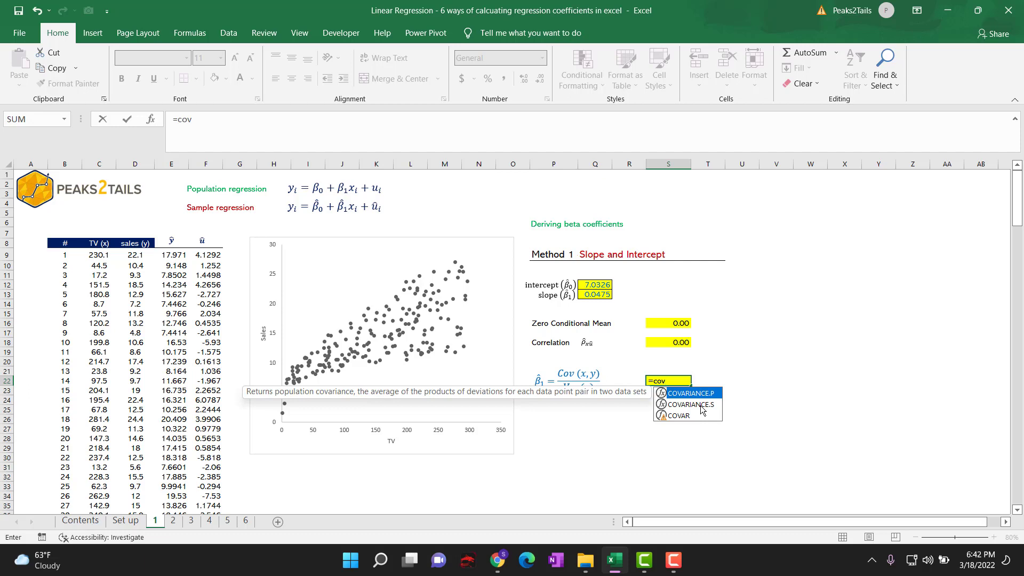
double_click(695, 396)
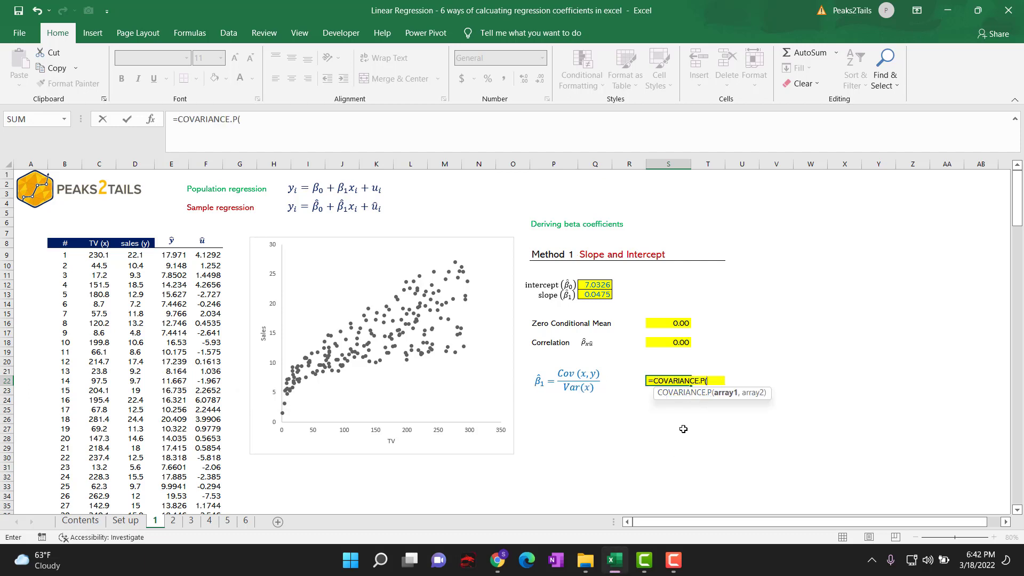
left_click(98, 255)
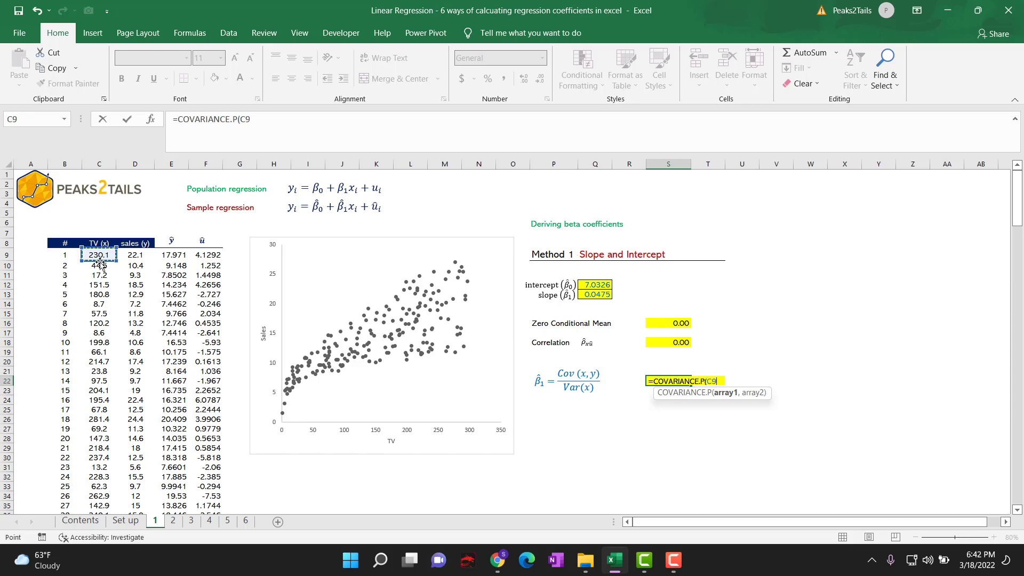
key("ctrl+shift+Down")
type(",")
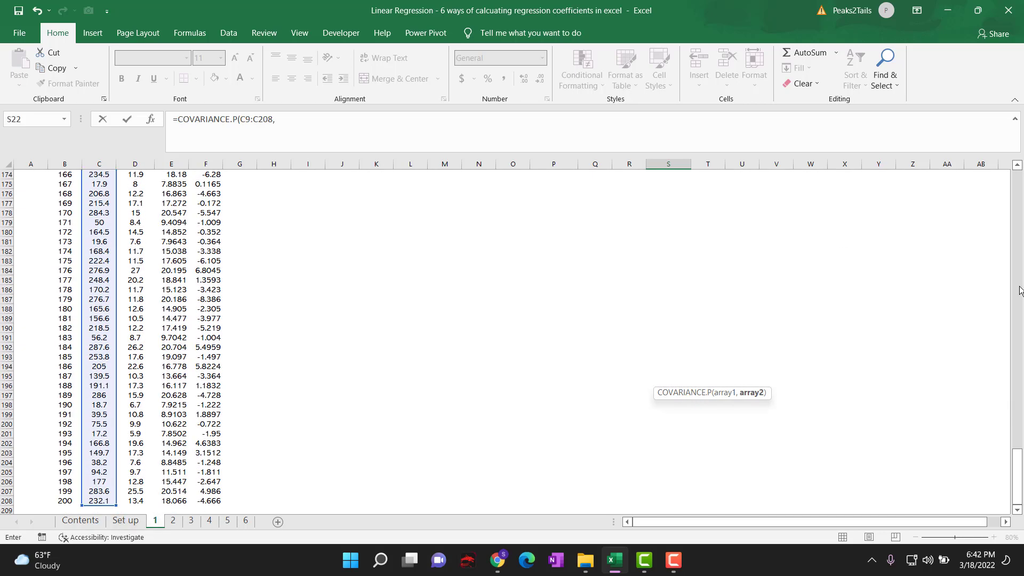
left_click_drag(1016, 484, 1009, 147)
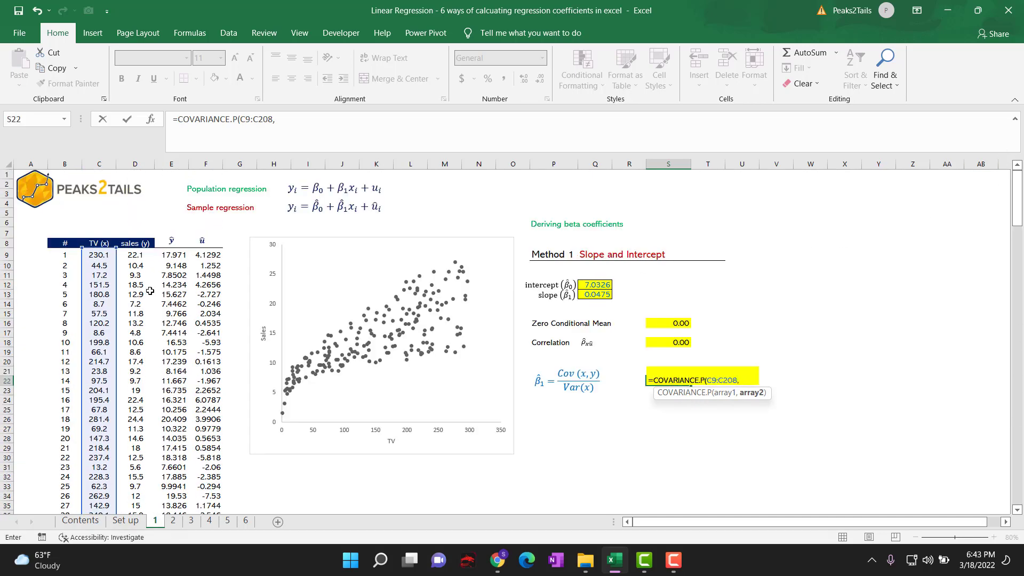
left_click(134, 257)
key("ctrl+shift+Down")
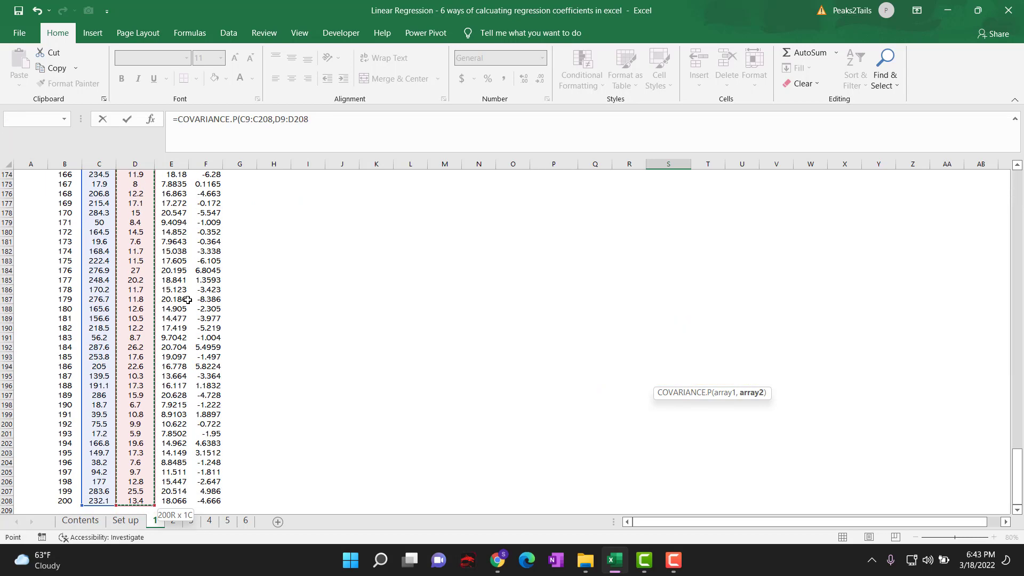
type(")/")
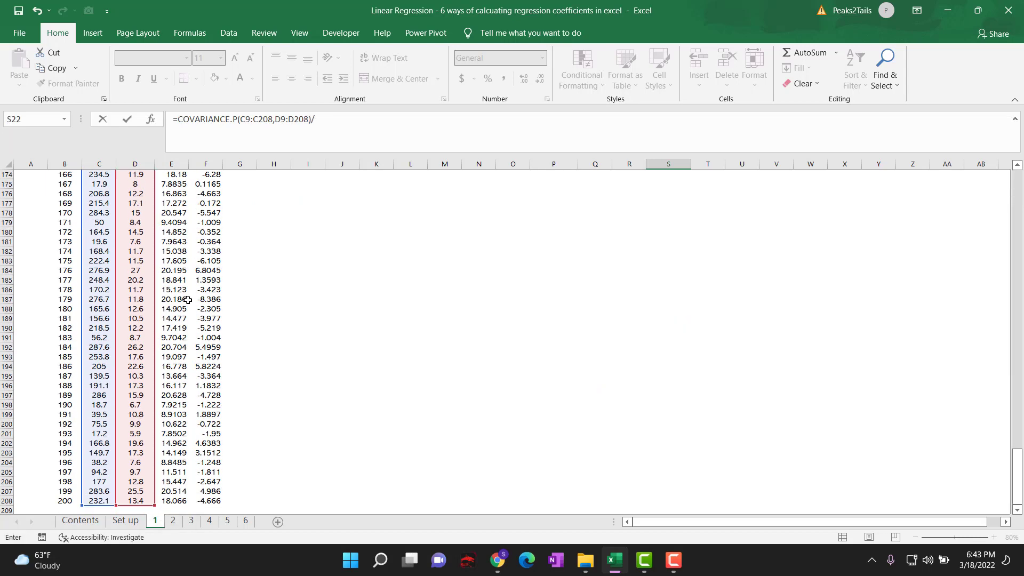
Step: Complete the S22 formula with VAR.P(C9:C208) as the denominator and compare its result with the slope cell Q13
left_click_drag(1016, 476, 1017, 197)
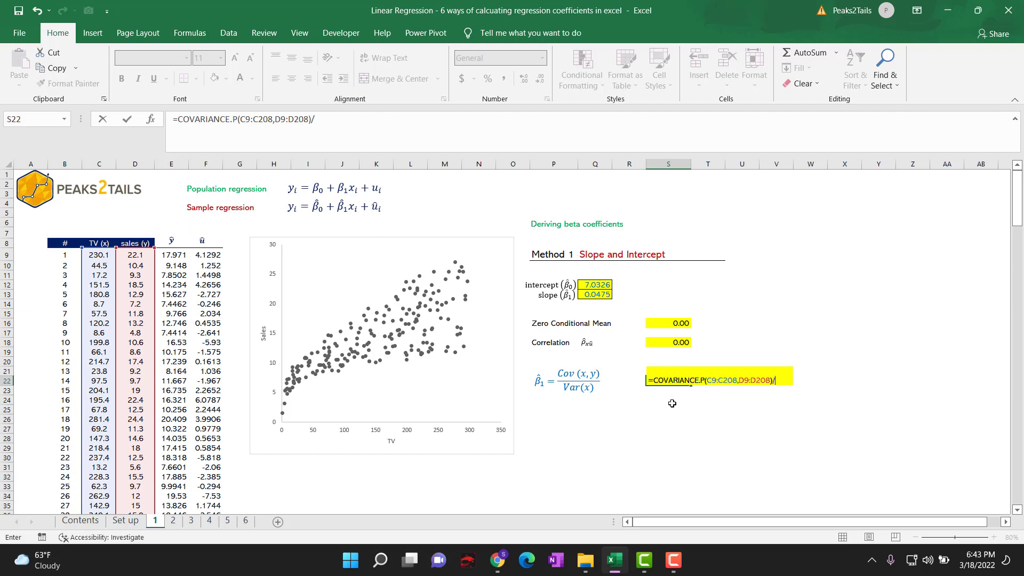
type("/var")
double_click(806, 393)
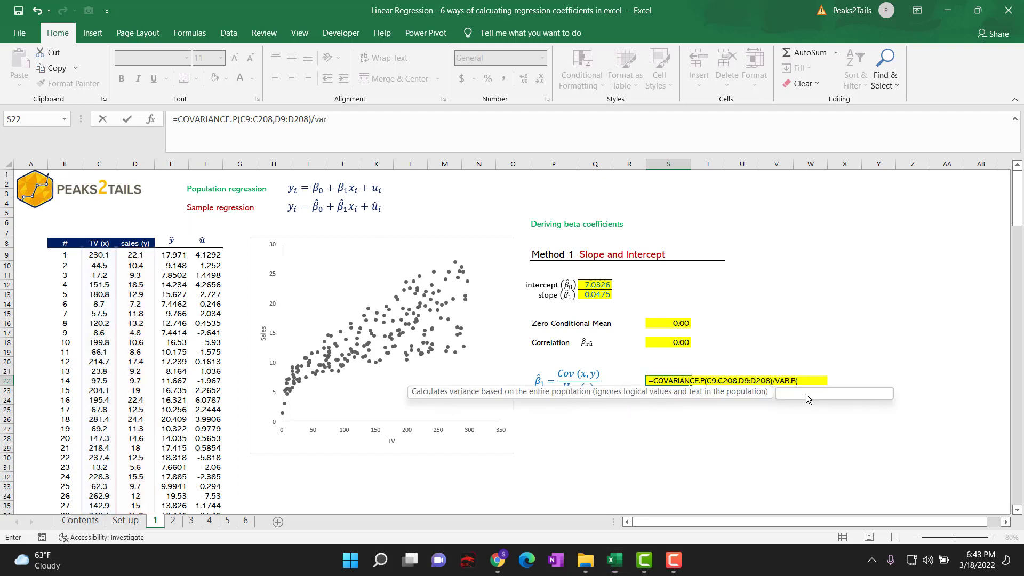
left_click(88, 258)
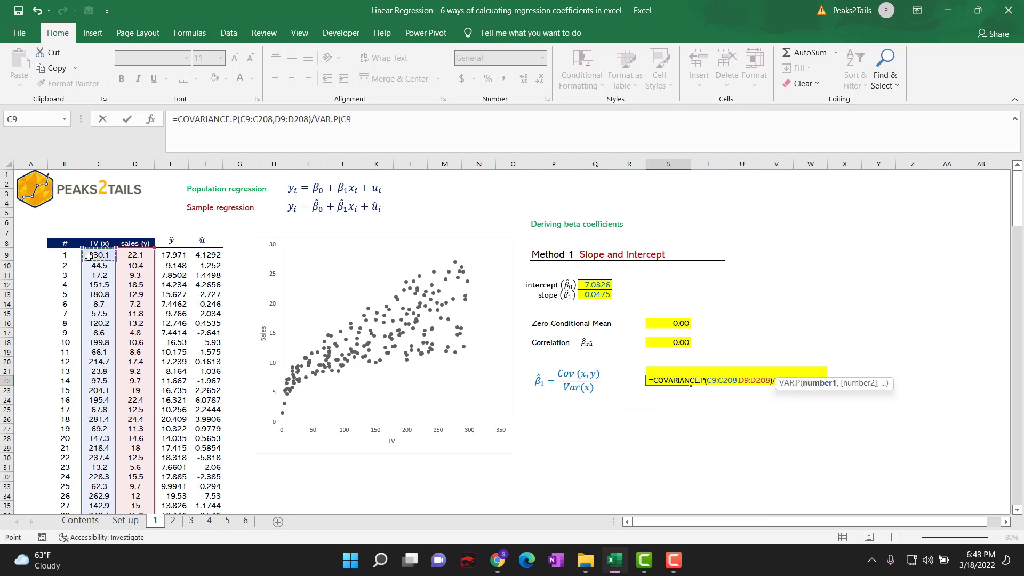
key("ctrl+shift+Down")
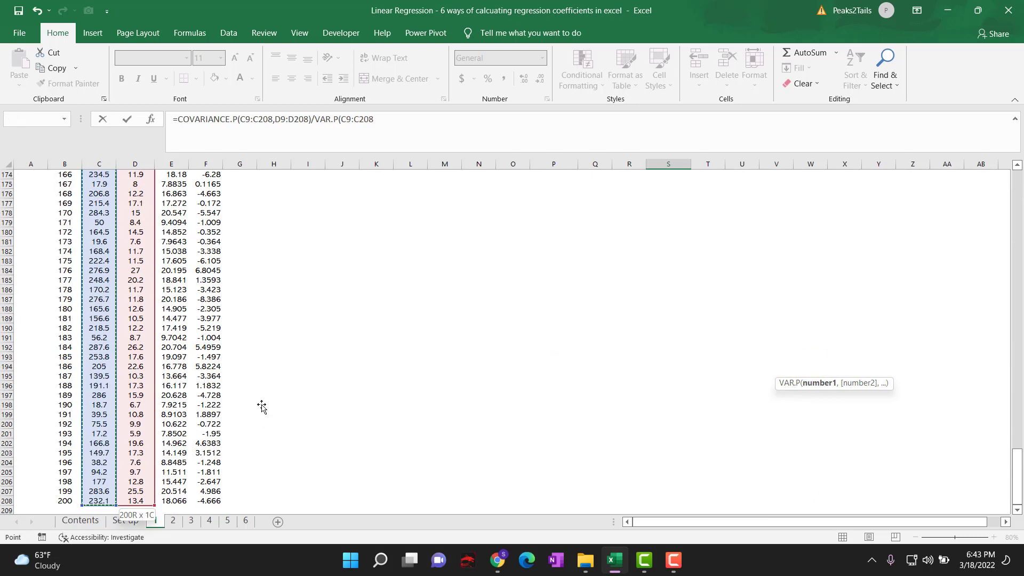
type(")")
key("Return")
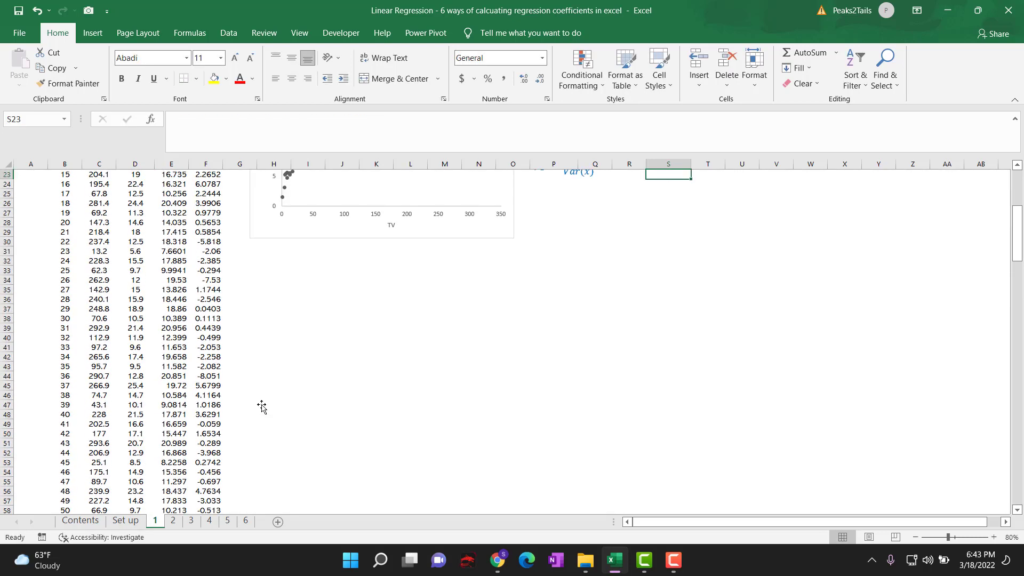
left_click(679, 381)
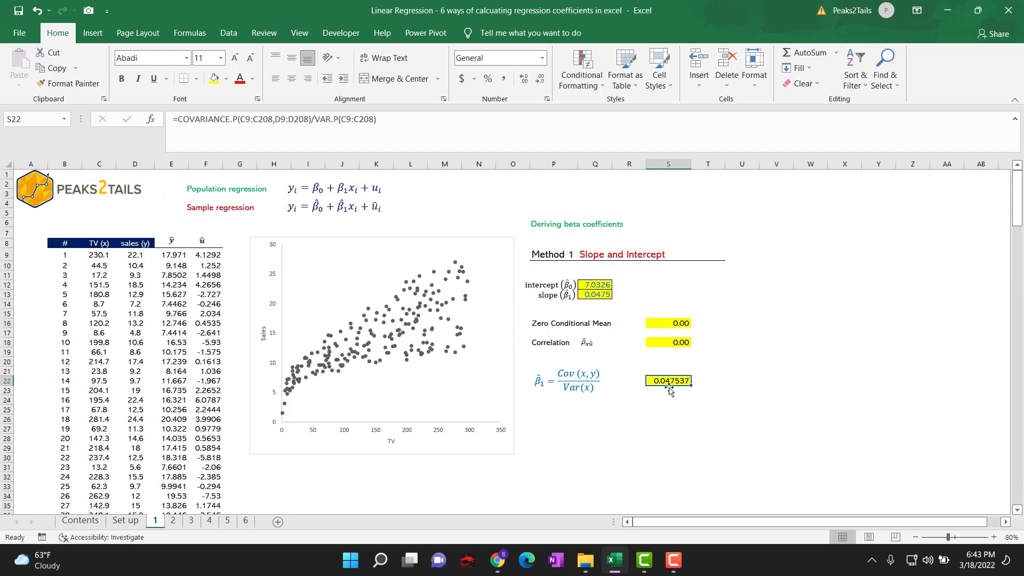
left_click(600, 294)
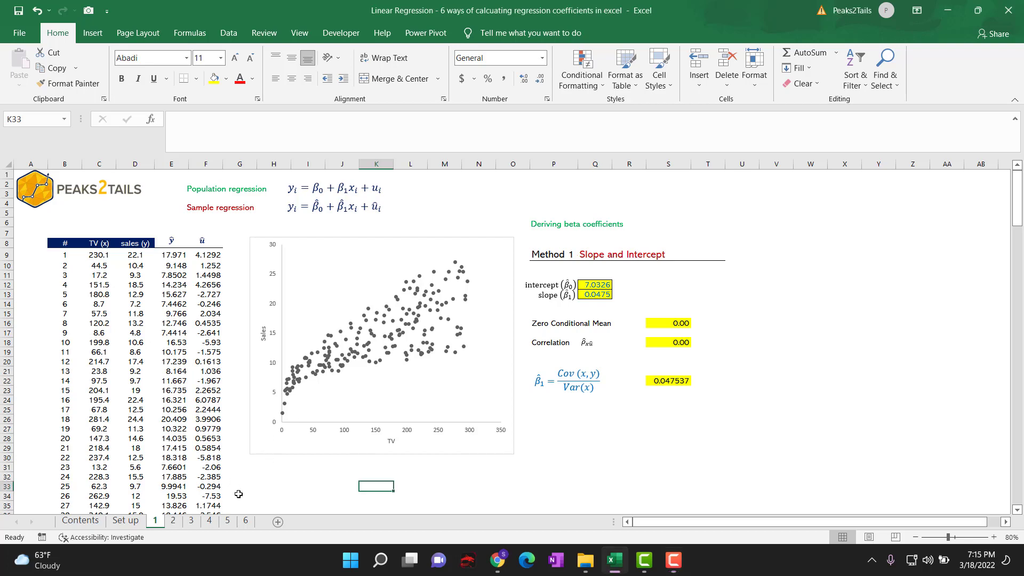
Step: Go to sheet 2 and examine the Matrix Method formula for the beta coefficients
left_click(173, 521)
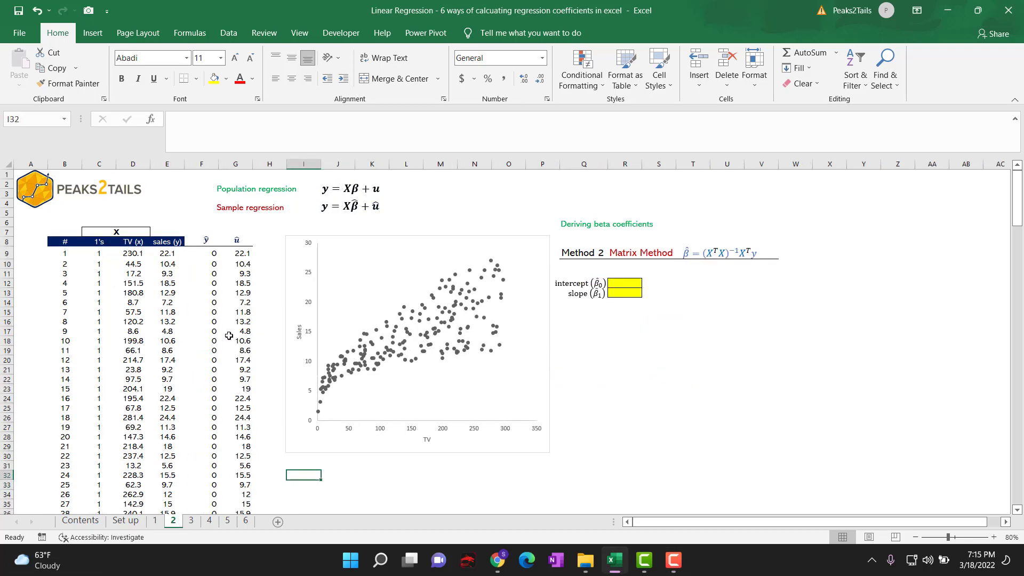
left_click(614, 329)
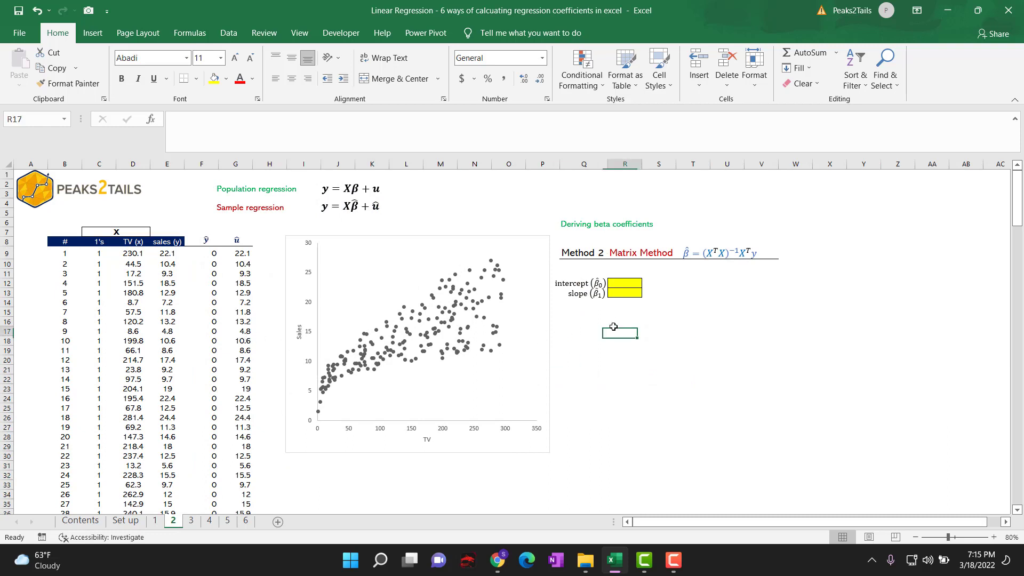
left_click(712, 254)
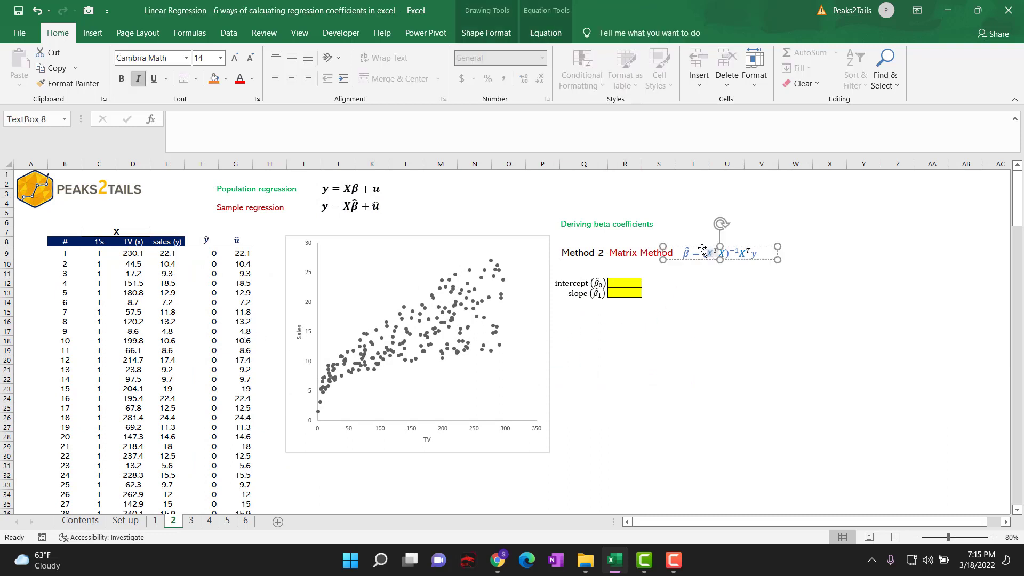
left_click(701, 293)
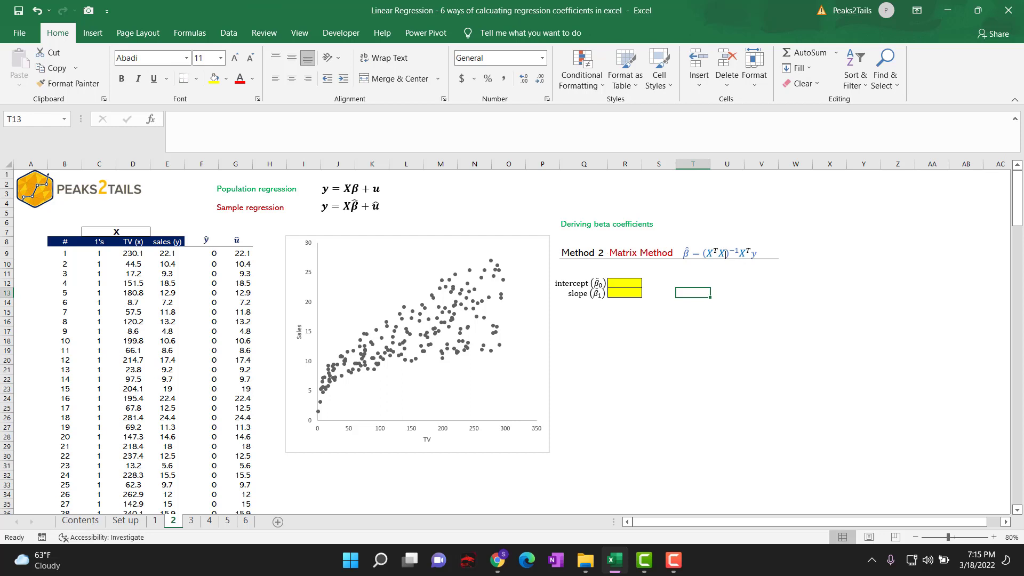
left_click(709, 258)
left_click(710, 295)
left_click(729, 264)
left_click(716, 293)
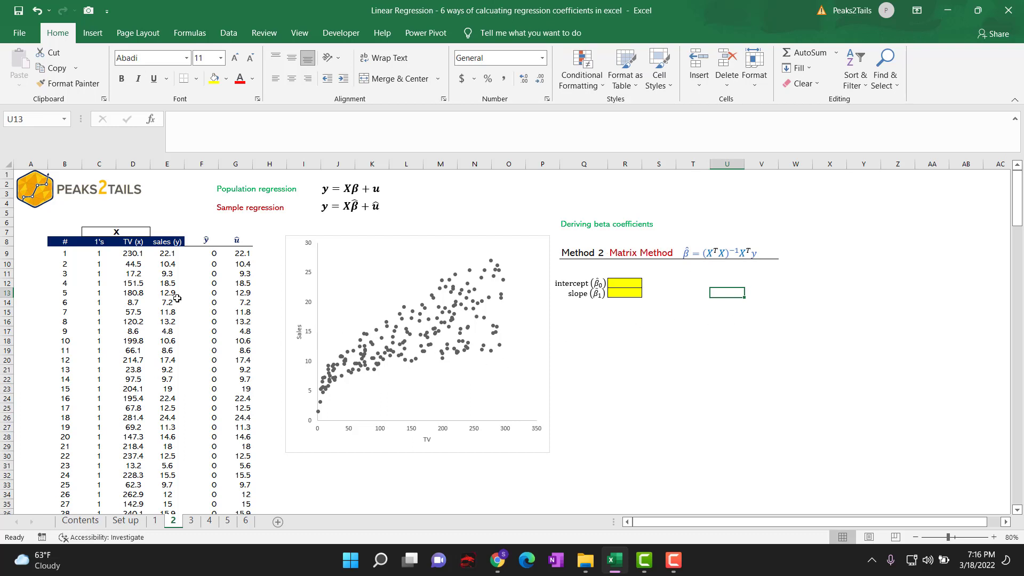
Step: Examine the sales (y) column, then the TV (x) and 1's columns that make up the regression data
left_click_drag(167, 254, 180, 501)
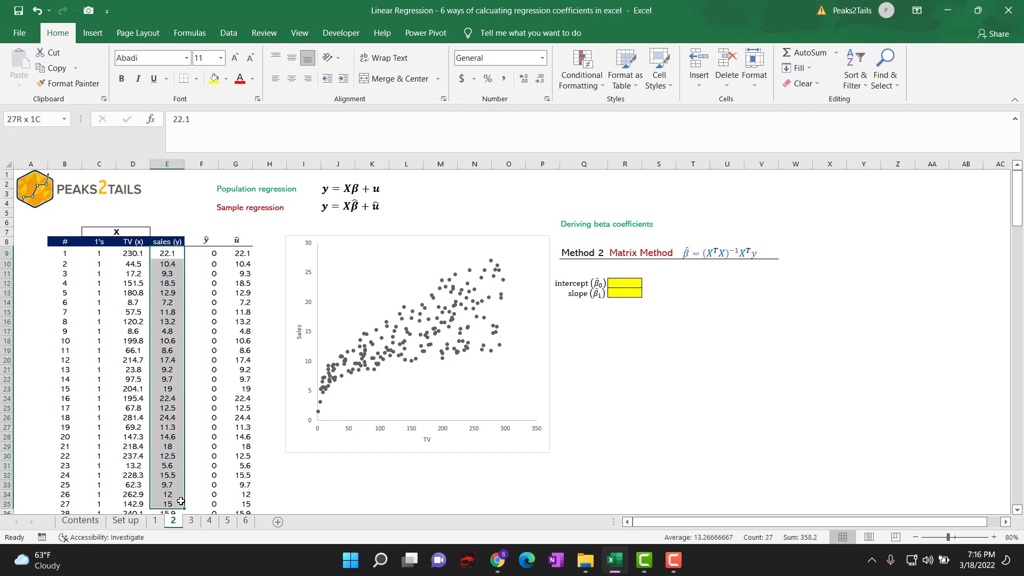
left_click(381, 426)
left_click(715, 294)
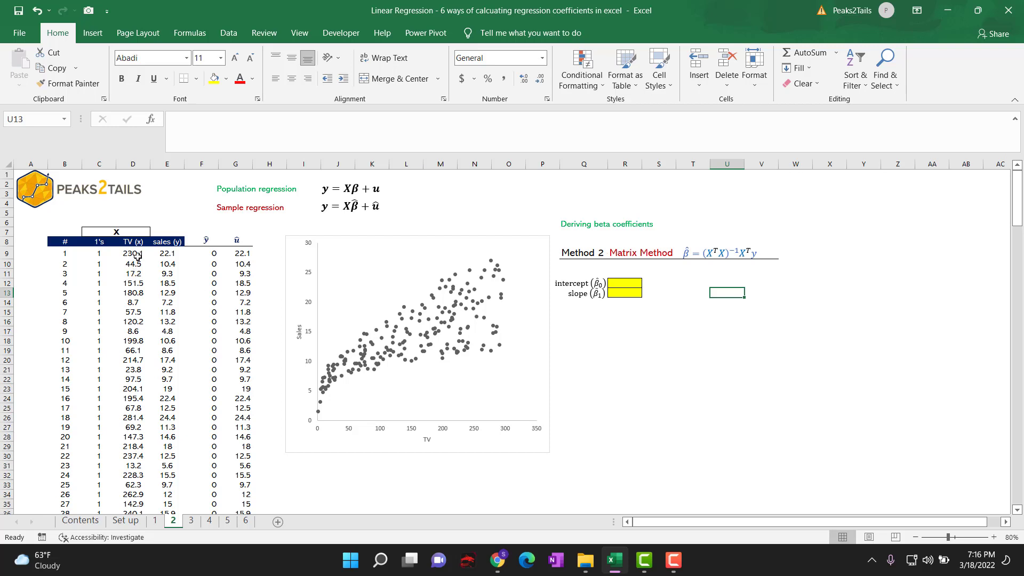
left_click_drag(138, 254, 142, 447)
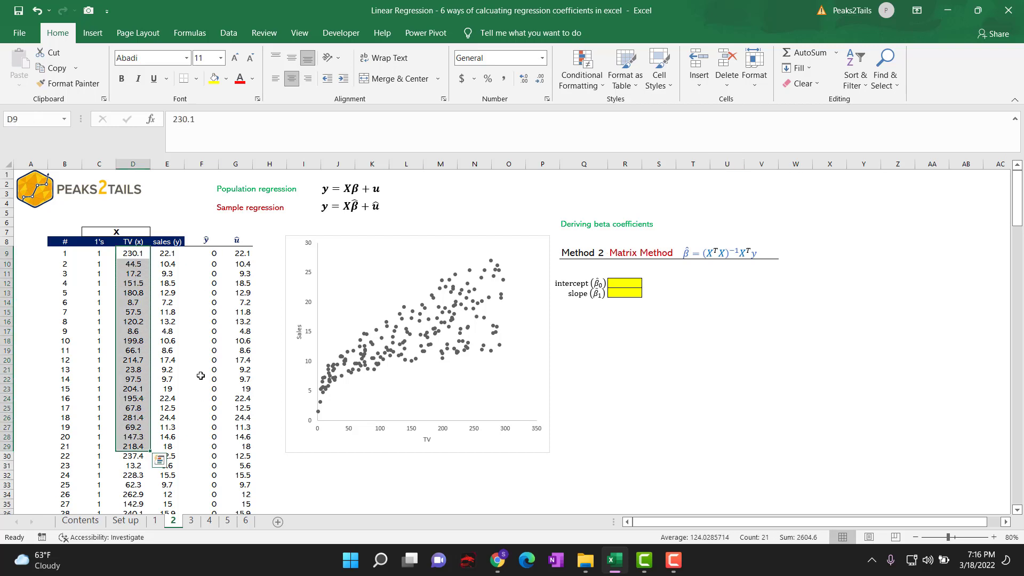
left_click(195, 359)
left_click_drag(135, 252, 141, 443)
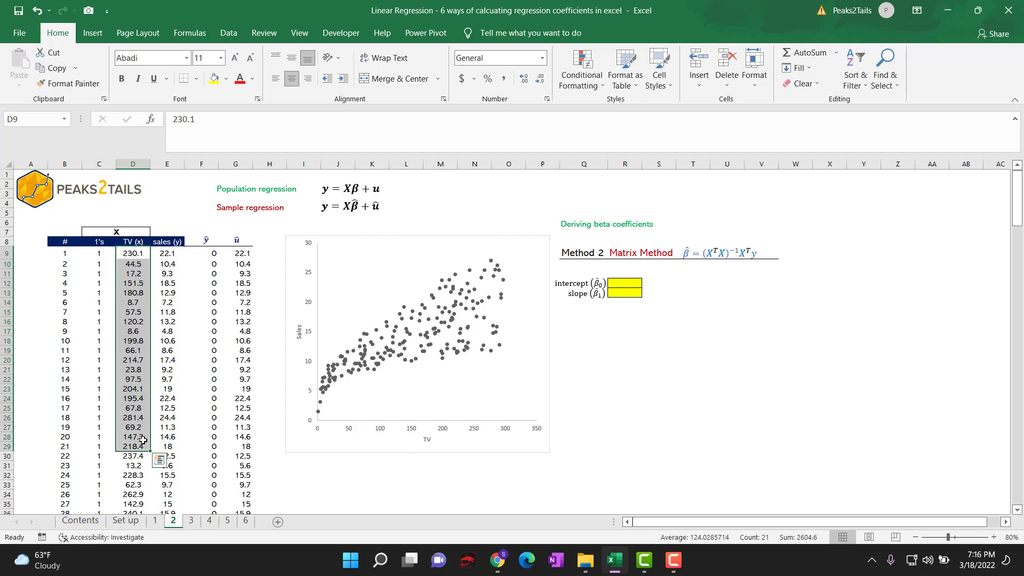
left_click(200, 379)
left_click_drag(96, 252, 106, 410)
left_click_drag(103, 452, 105, 464)
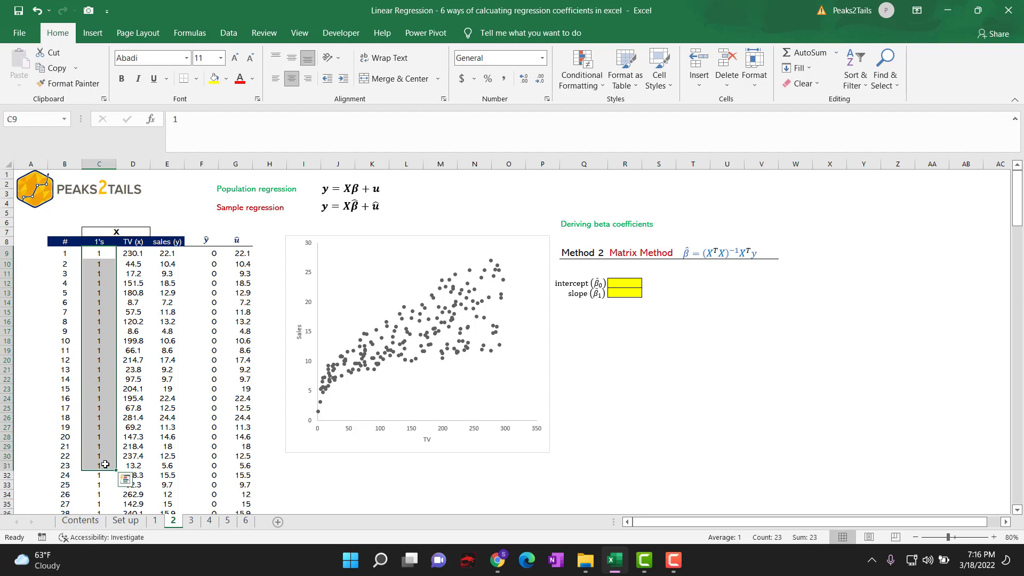
left_click(130, 379)
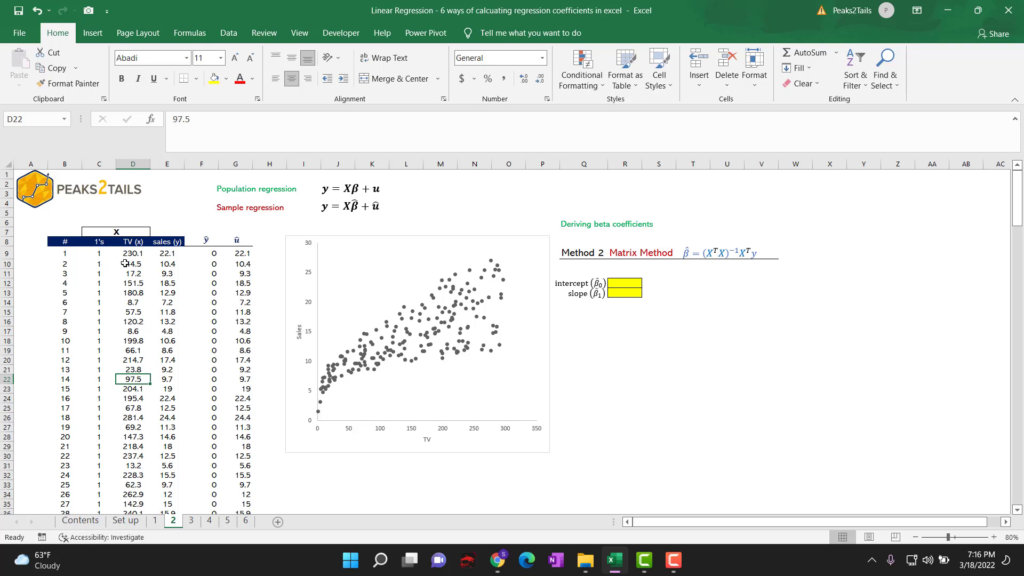
Step: Examine the X matrix as a two-column block, comparing its column of 1's with its TV column
left_click_drag(98, 253, 121, 436)
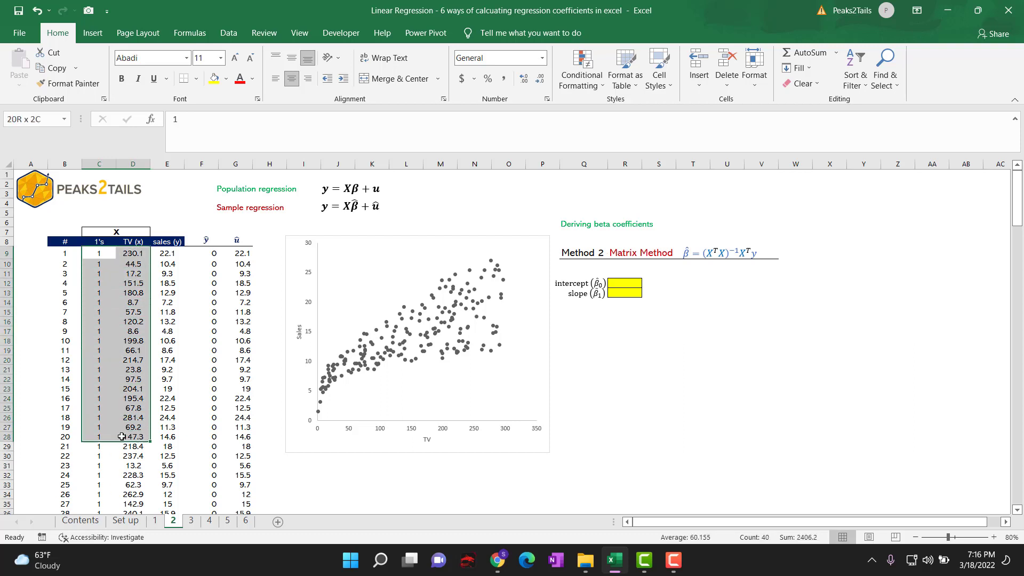
left_click(162, 360)
left_click_drag(98, 253, 98, 468)
left_click(137, 380)
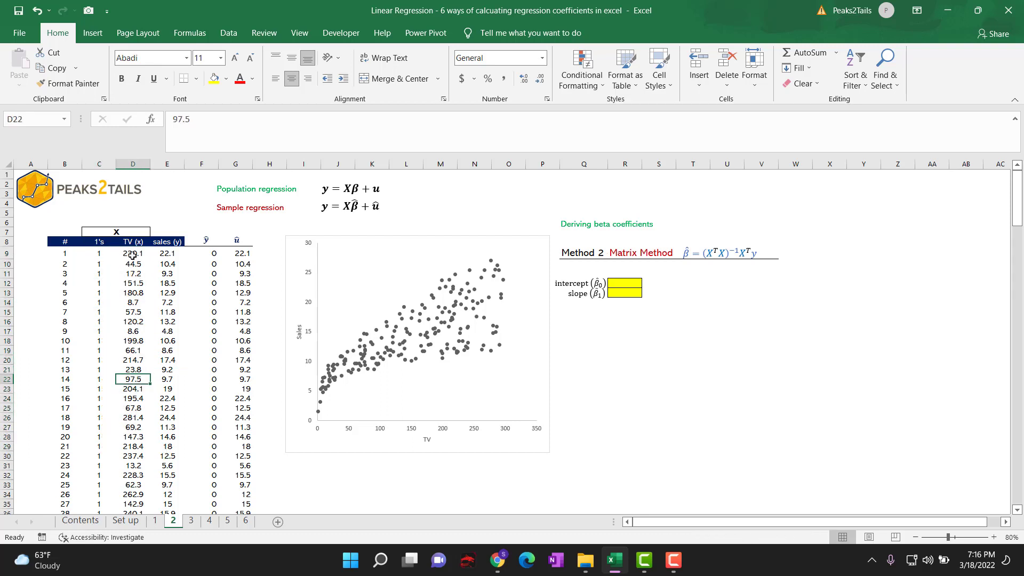
left_click_drag(133, 255, 137, 417)
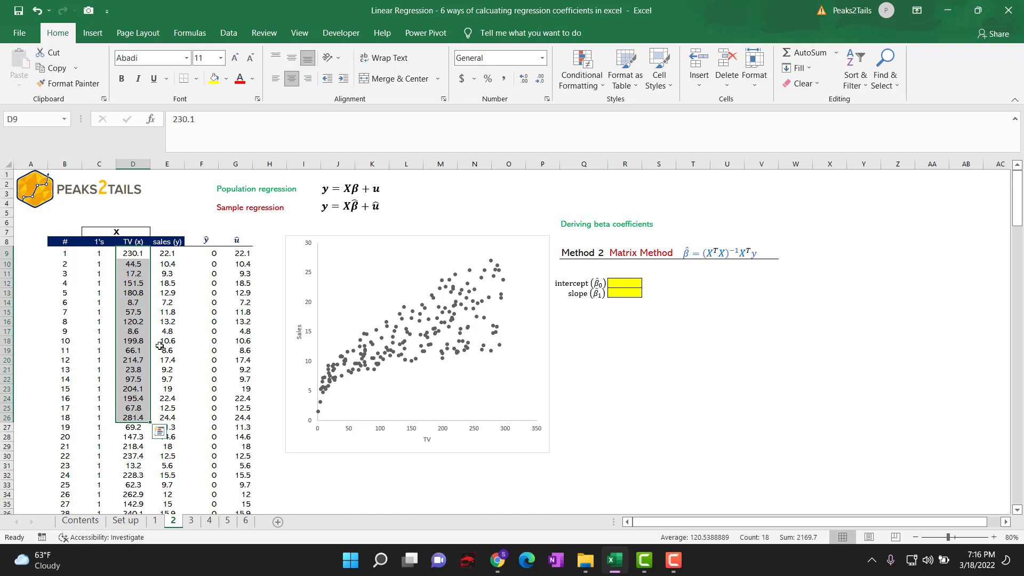
left_click_drag(99, 253, 107, 463)
left_click(133, 398)
left_click_drag(133, 255, 134, 464)
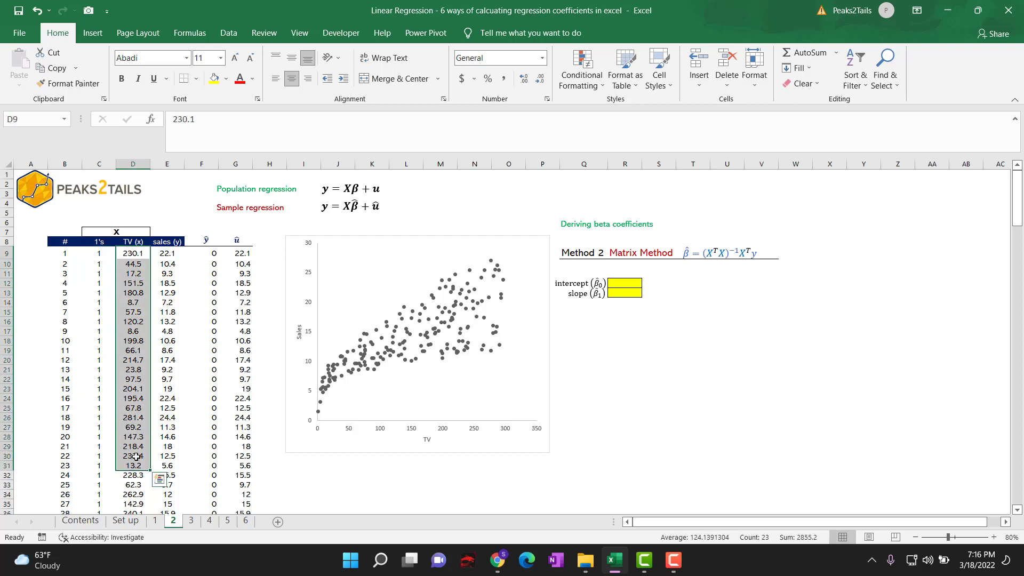
left_click(168, 389)
Step: Name the range C9:D208, covering the 1's and TV columns, as X
left_click_drag(99, 254, 129, 255)
key("ctrl+shift+Down")
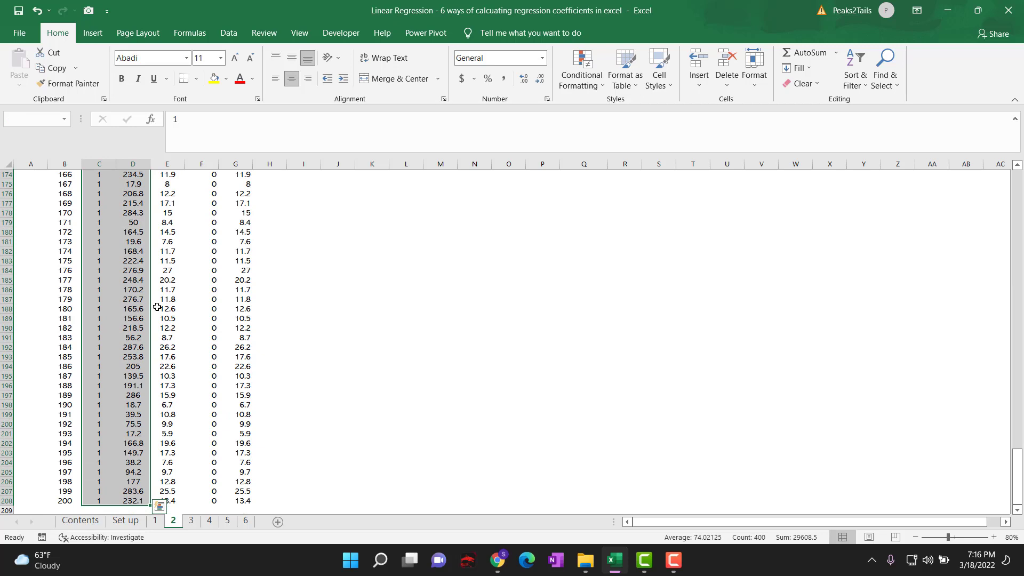
left_click(32, 119)
type("X")
key("Return")
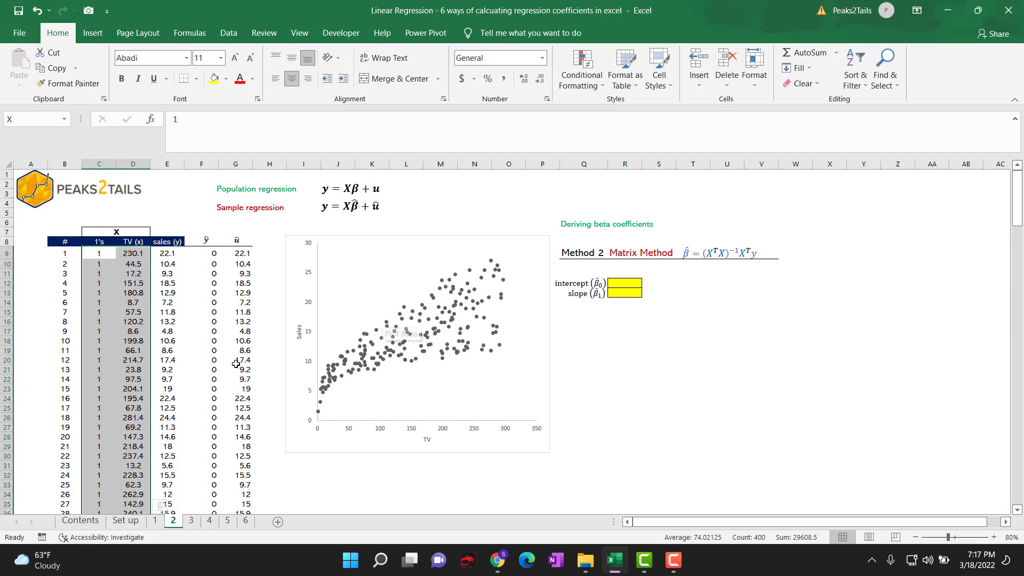
Step: Name the sales column range E9:E208 as y
left_click(202, 331)
left_click(172, 255)
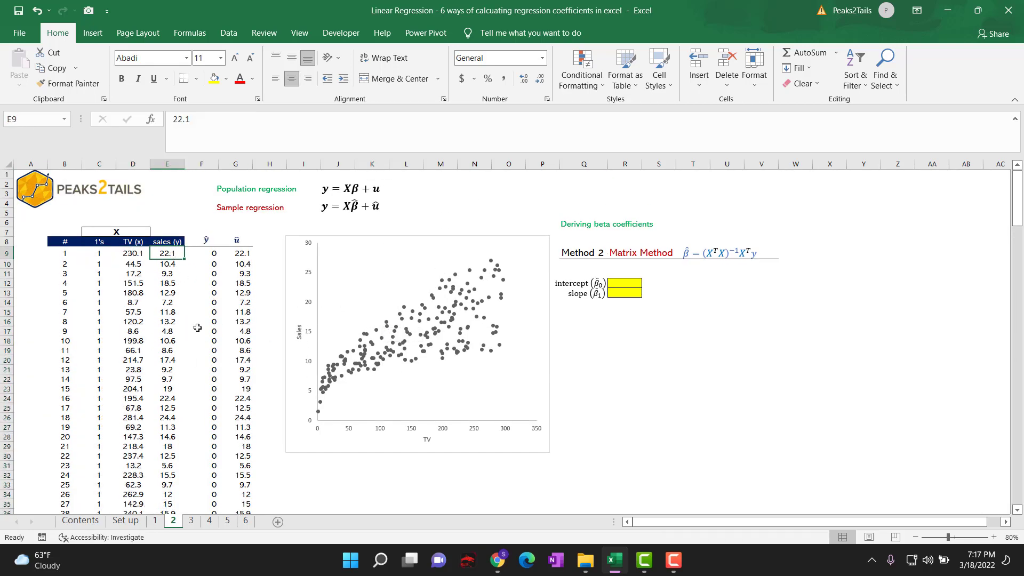
key("ctrl+shift+Down")
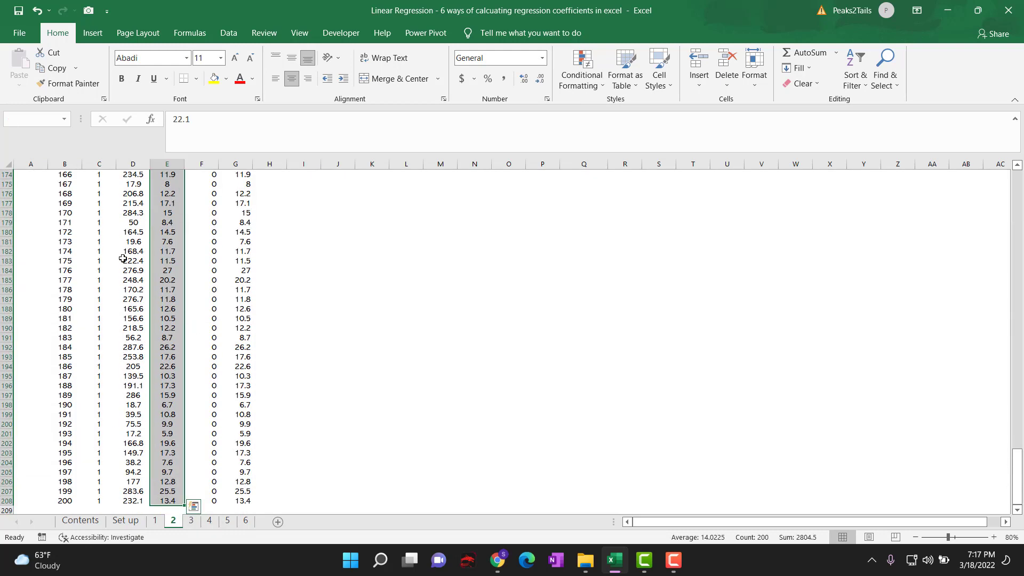
key("alt+F3")
type("y")
key("Return")
Step: Begin a formula across the intercept and slope cells R12:R13 with the matrix product MMULT(TRANSPOSE(X),X)
left_click(624, 283)
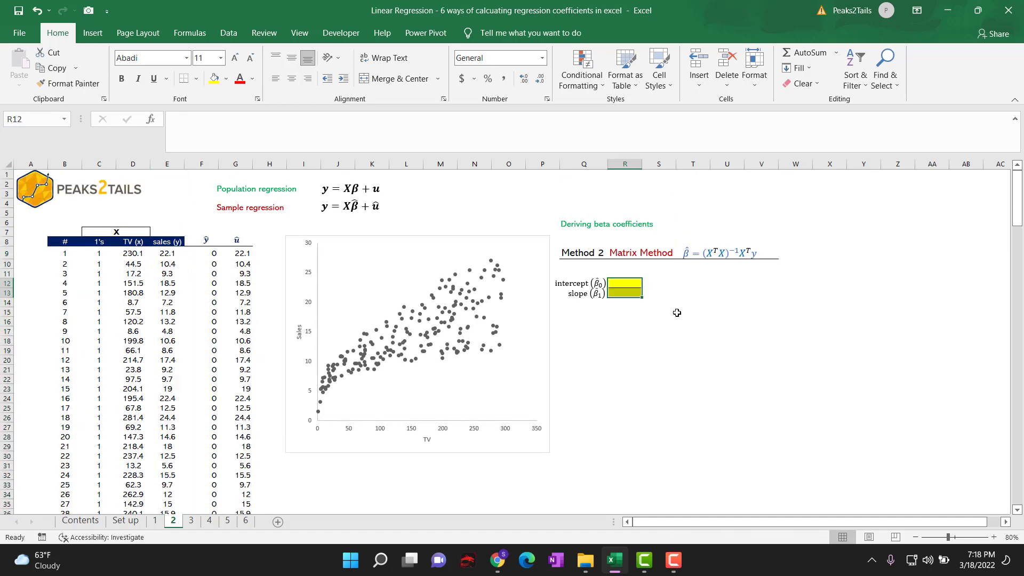
left_click(711, 253)
left_click(714, 306)
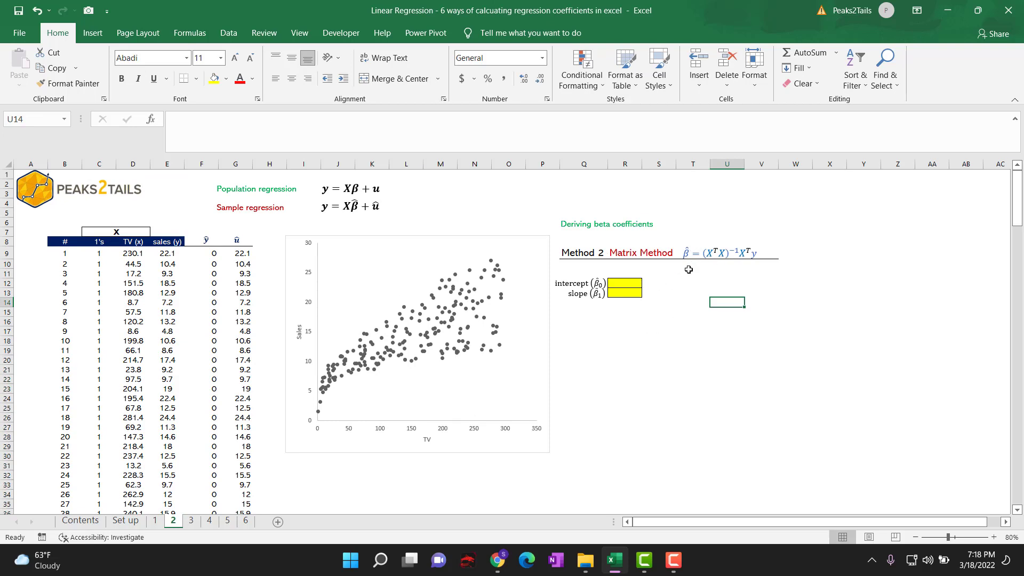
left_click_drag(630, 284, 631, 293)
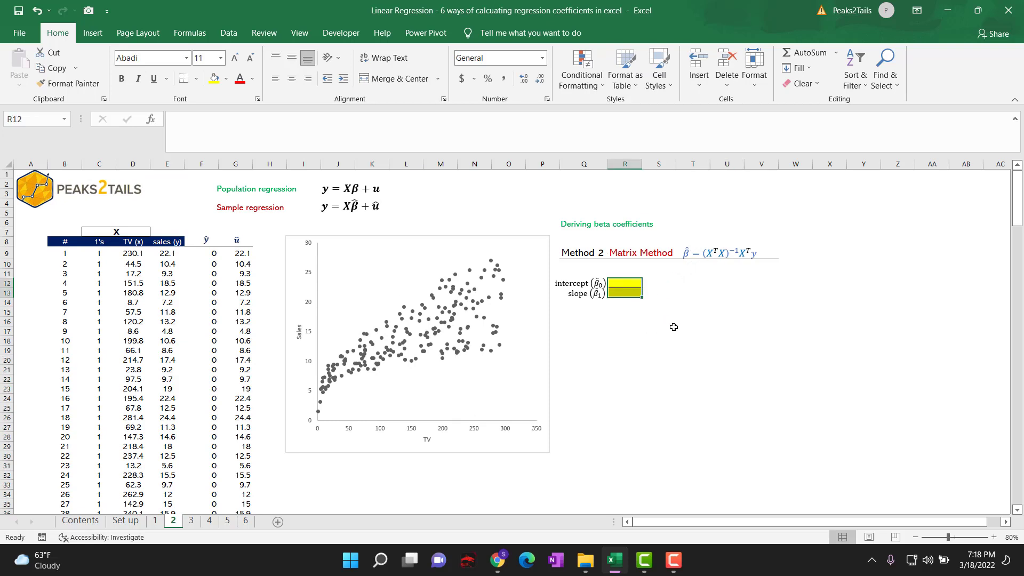
type("=")
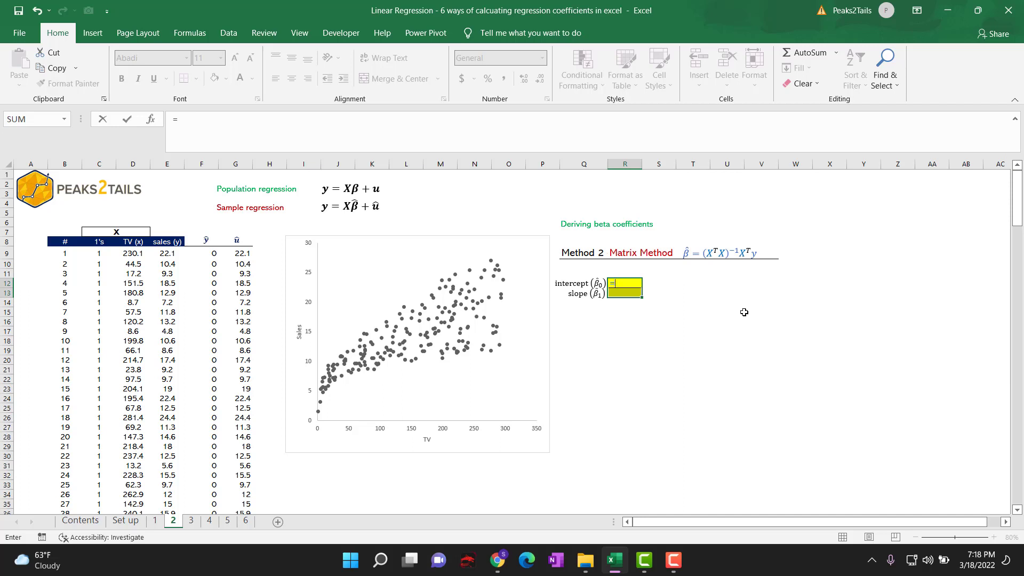
type("mmul")
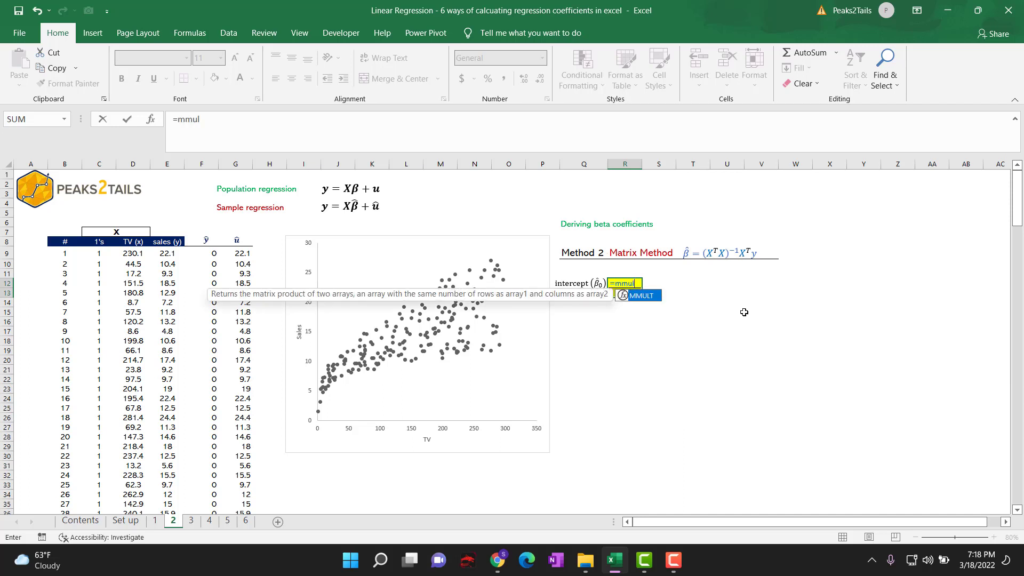
type("t(")
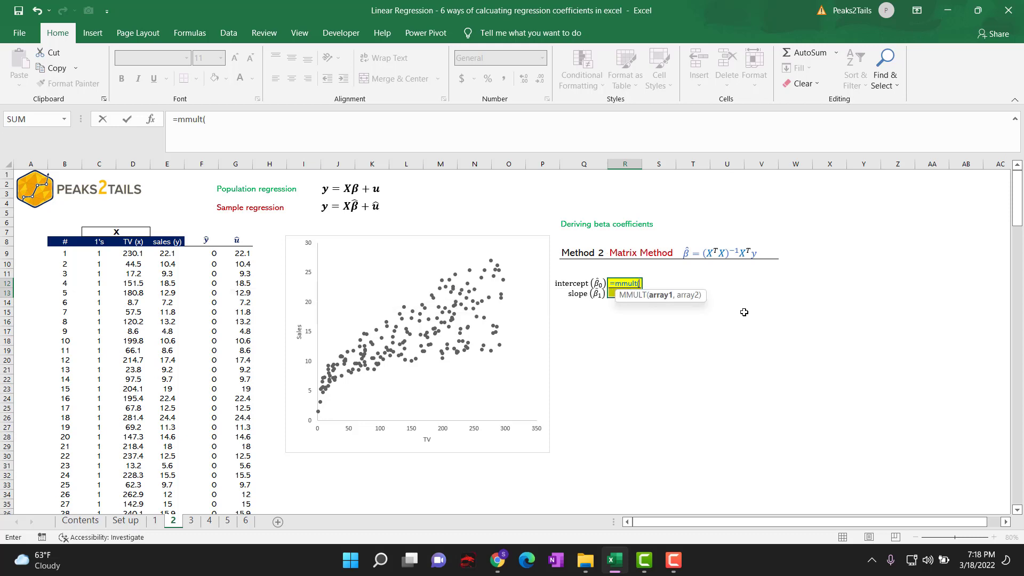
type("trans")
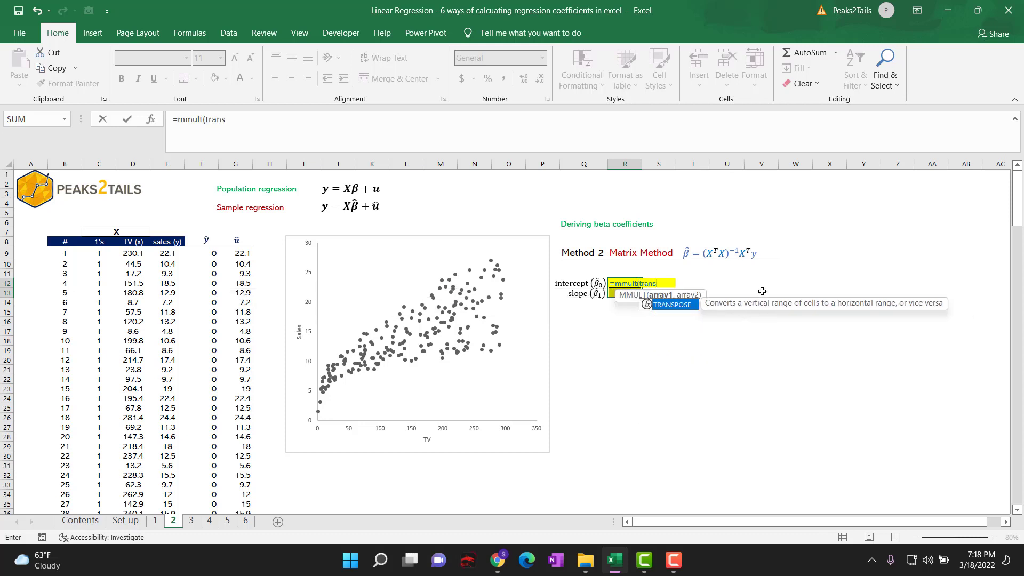
double_click(689, 308)
type("X")
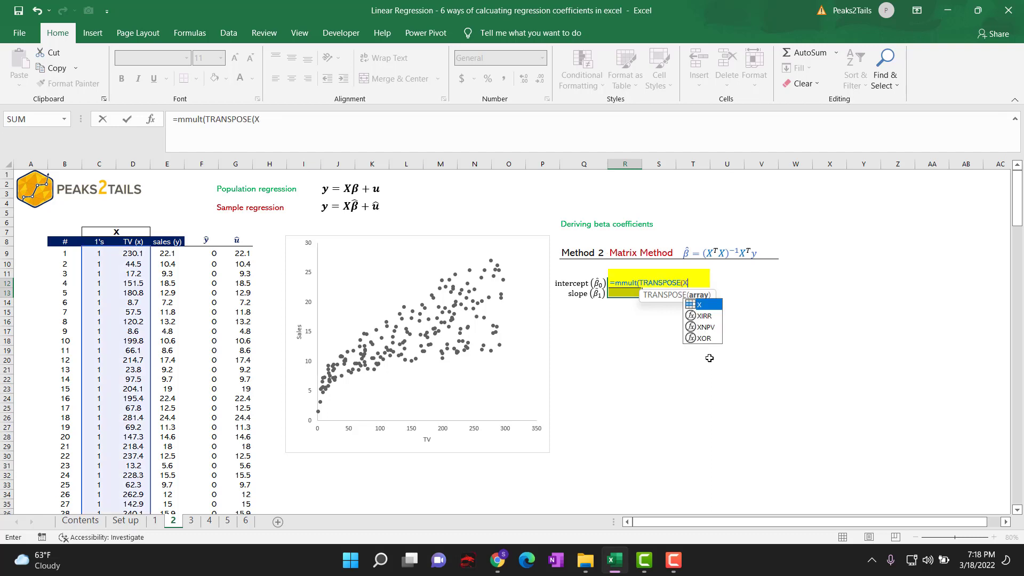
type("),X")
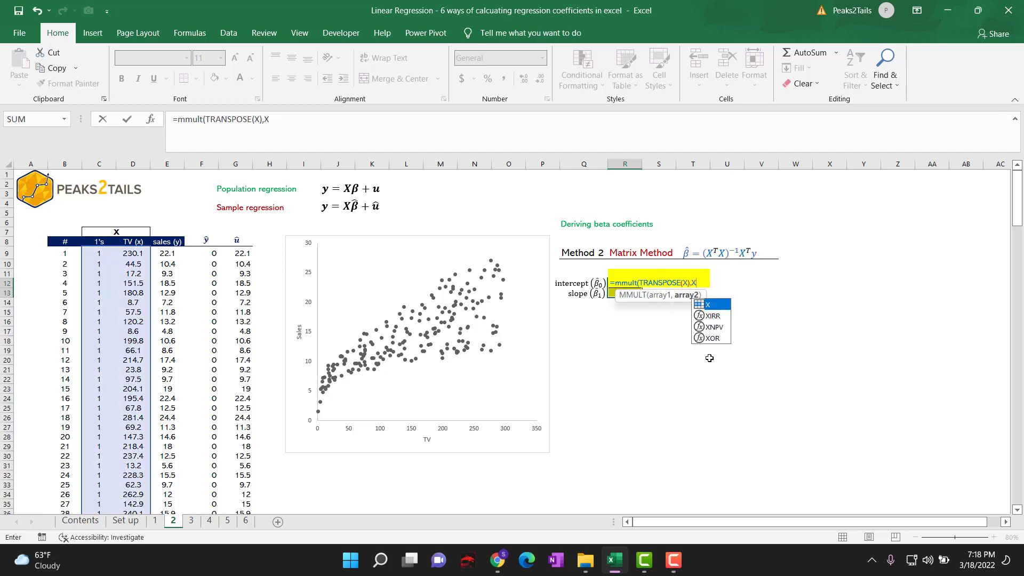
type(")")
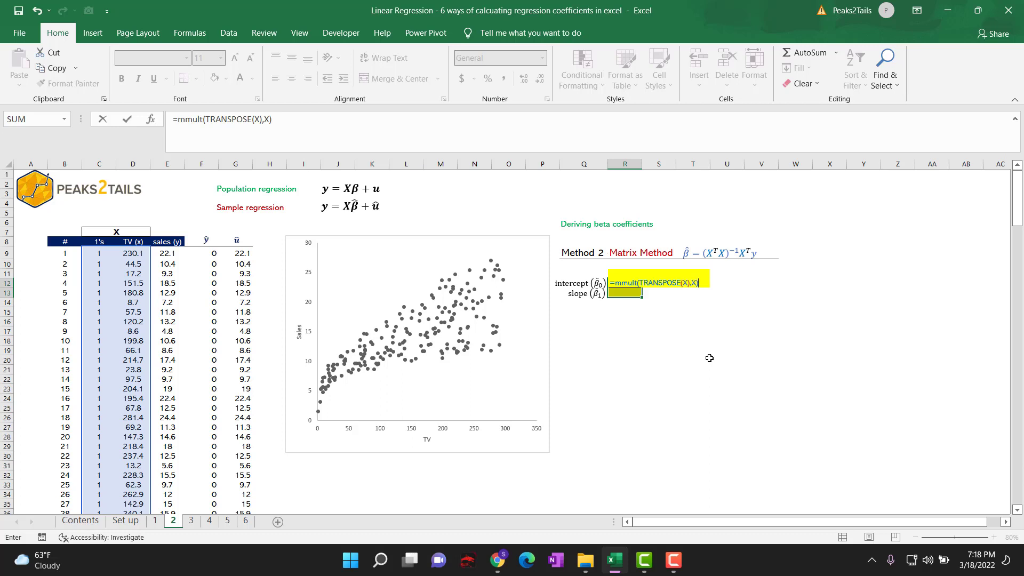
Step: Wrap the product of X transpose and X in MINVERSE to invert it within the same formula
left_click(178, 119)
type("minv")
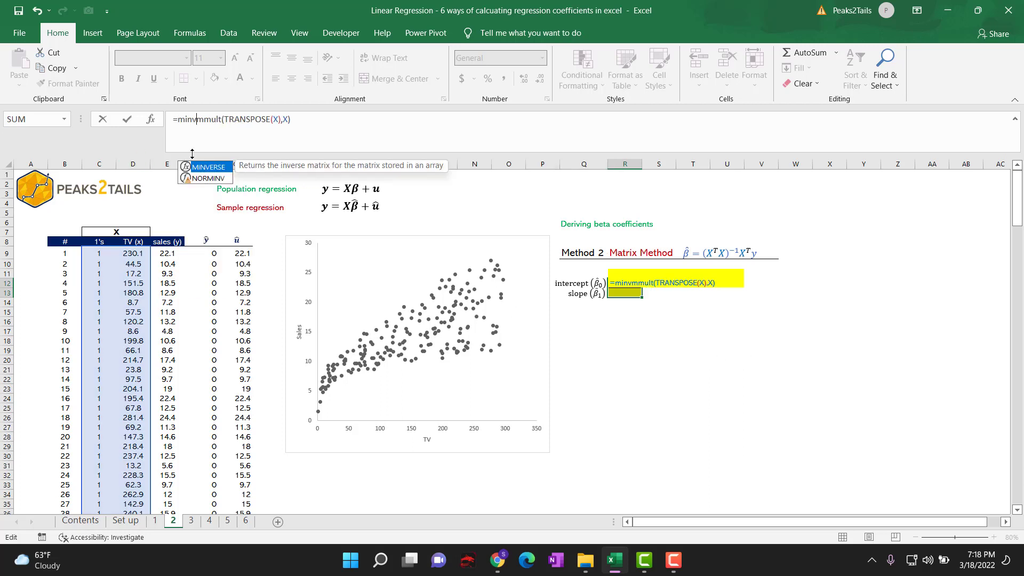
double_click(204, 168)
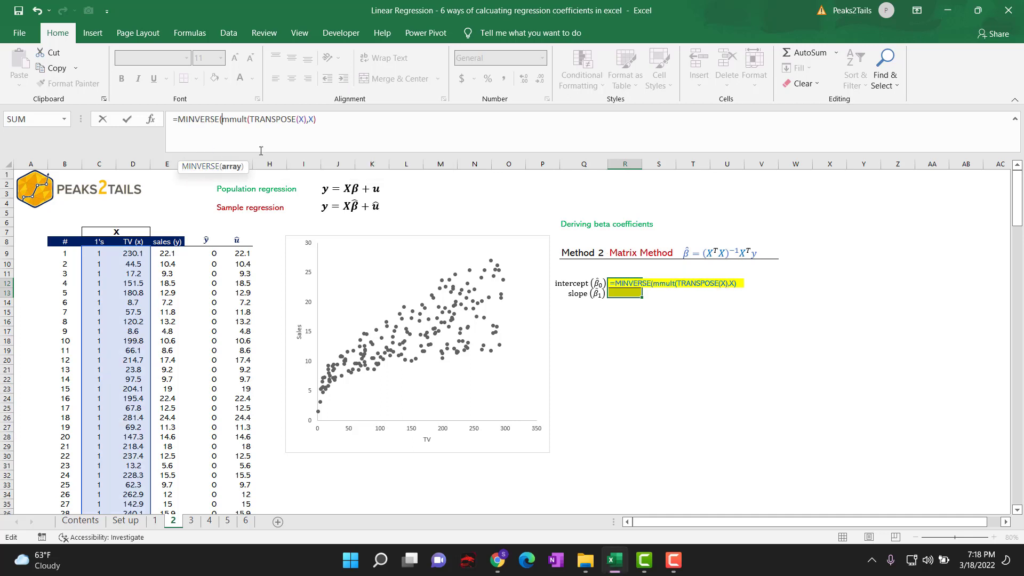
type(")")
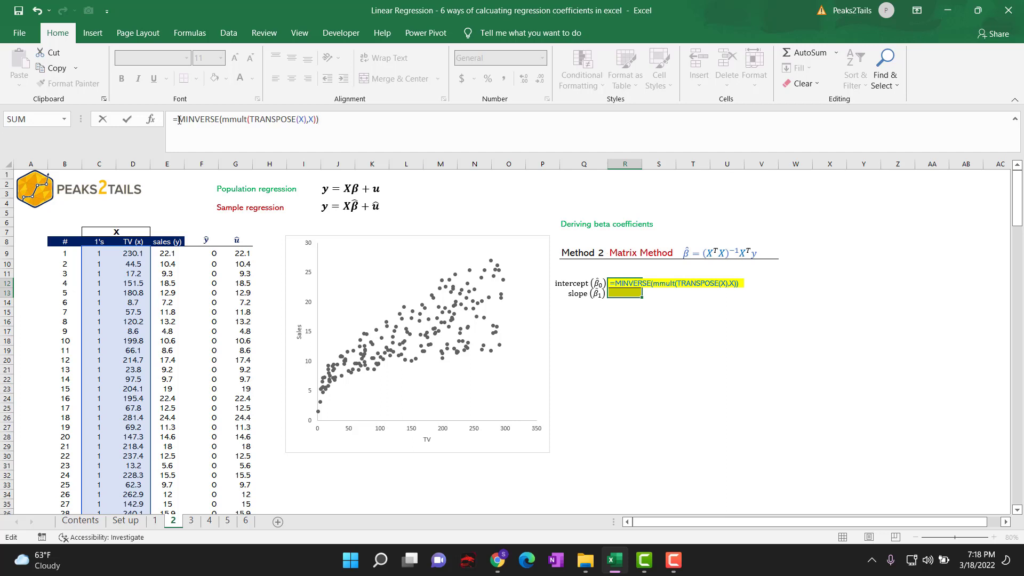
Step: Nest the inverse in an outer MMULT that multiplies it by TRANSPOSE(X)
type("mmult(")
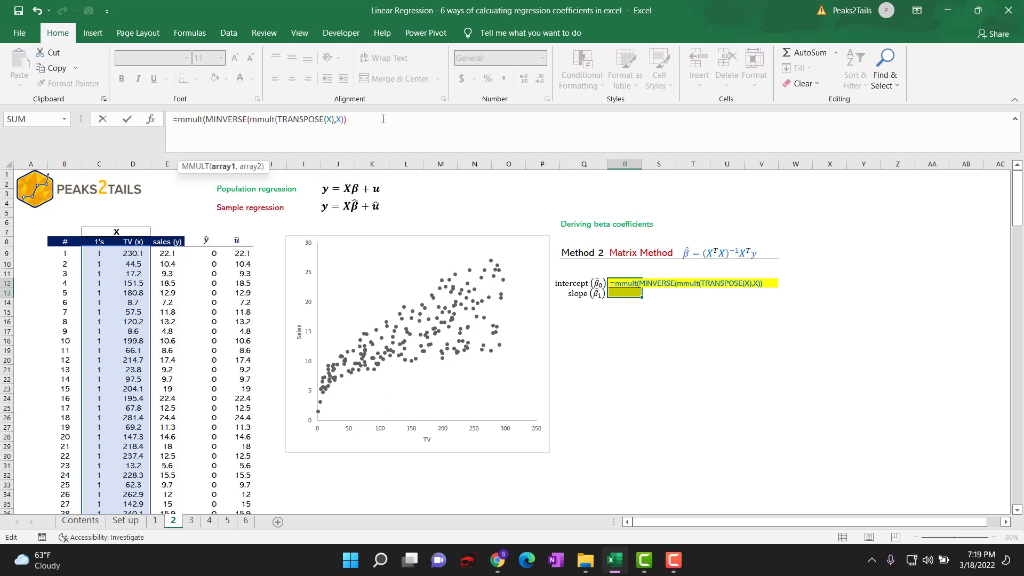
type(",tran")
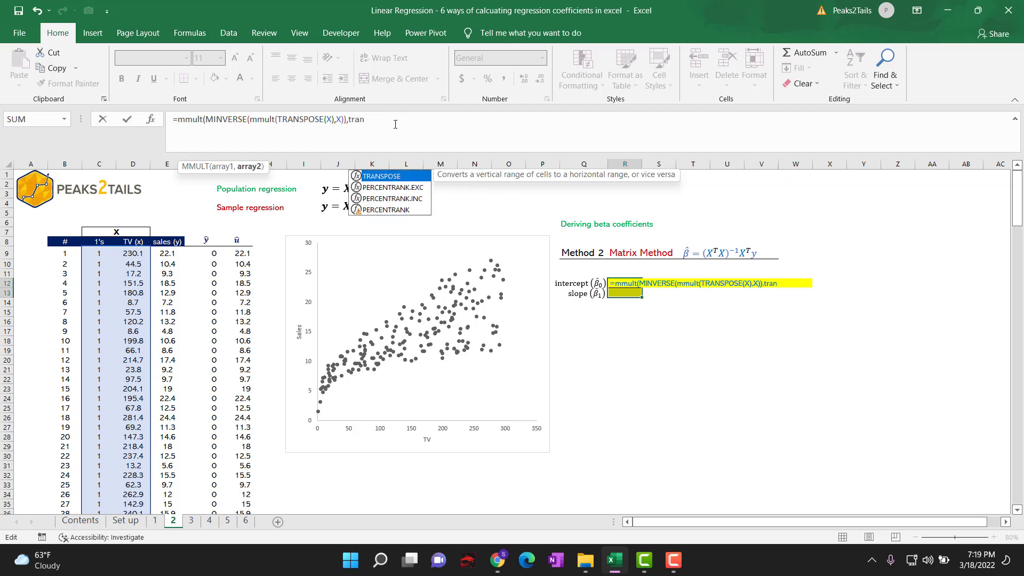
double_click(389, 177)
type("X)")
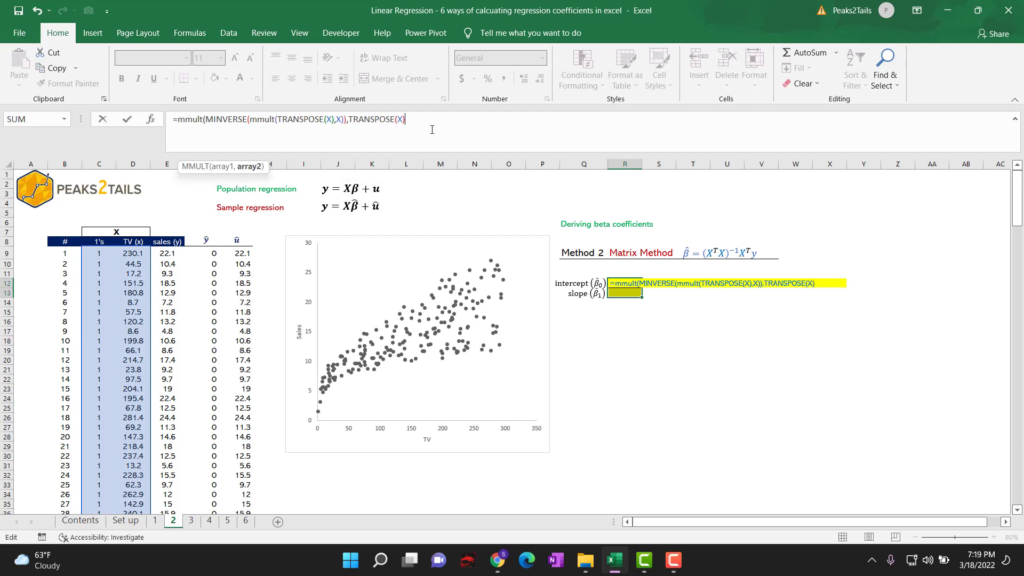
type(")")
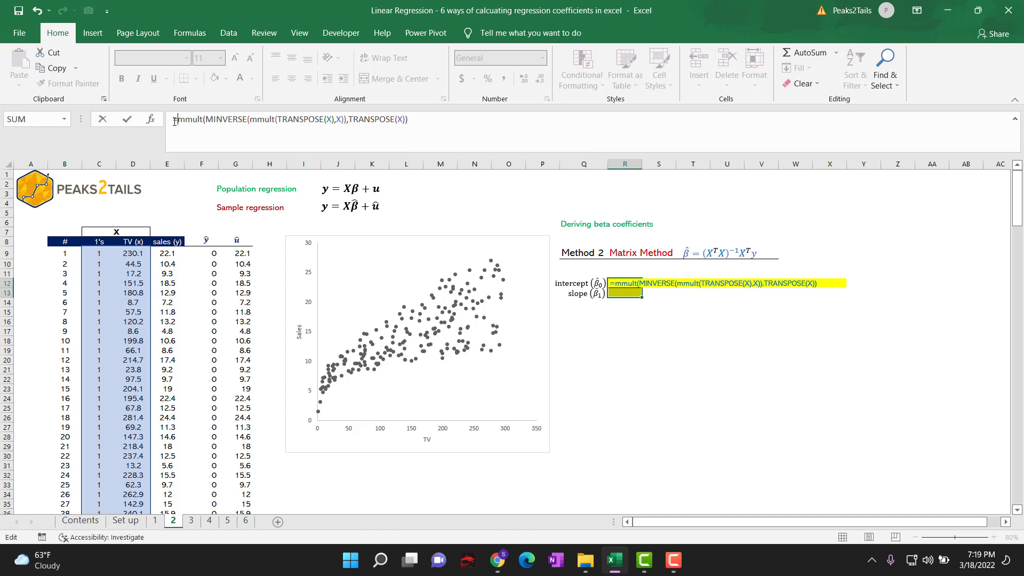
Step: Wrap the formula in another MMULT with y as second array, enter it as an array formula in R12:R13, and review both coefficients
type("mmult(")
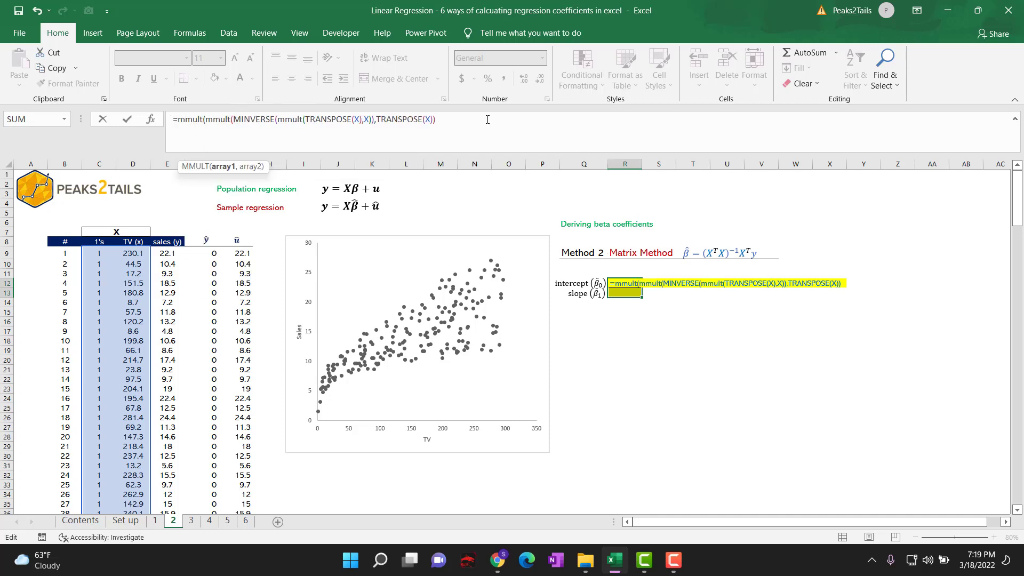
type(",y)")
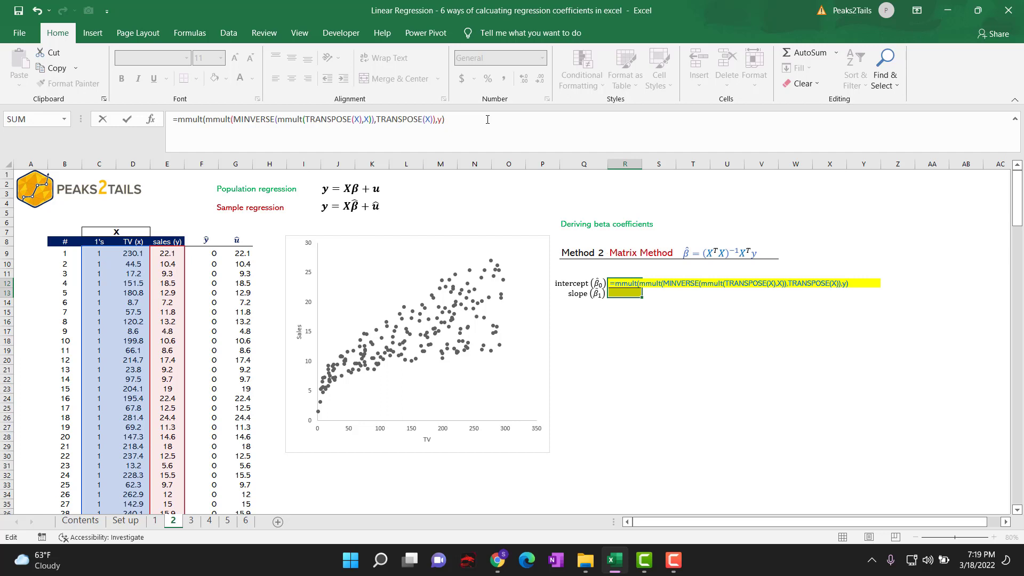
key("ctrl+shift+Return")
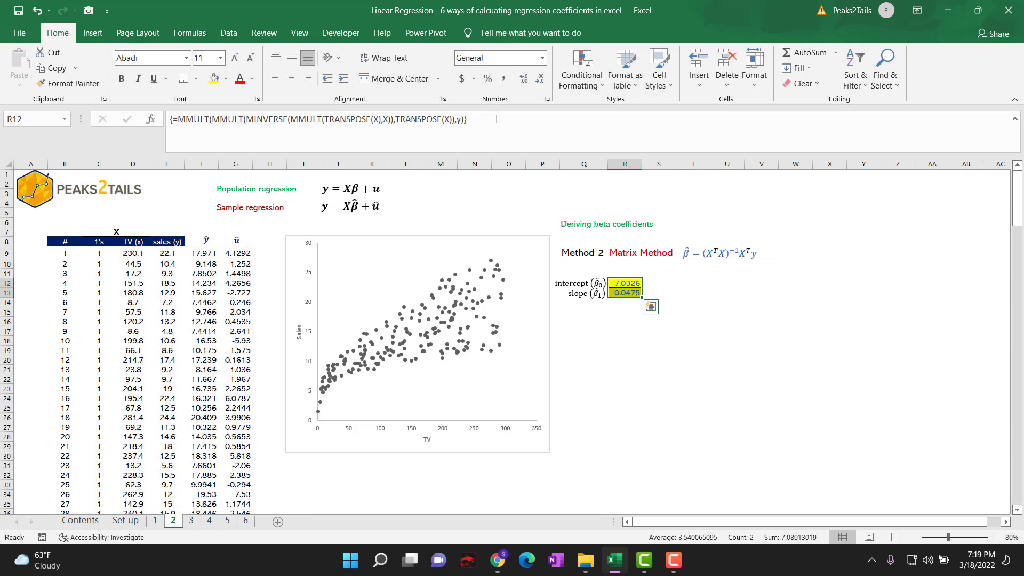
left_click(673, 358)
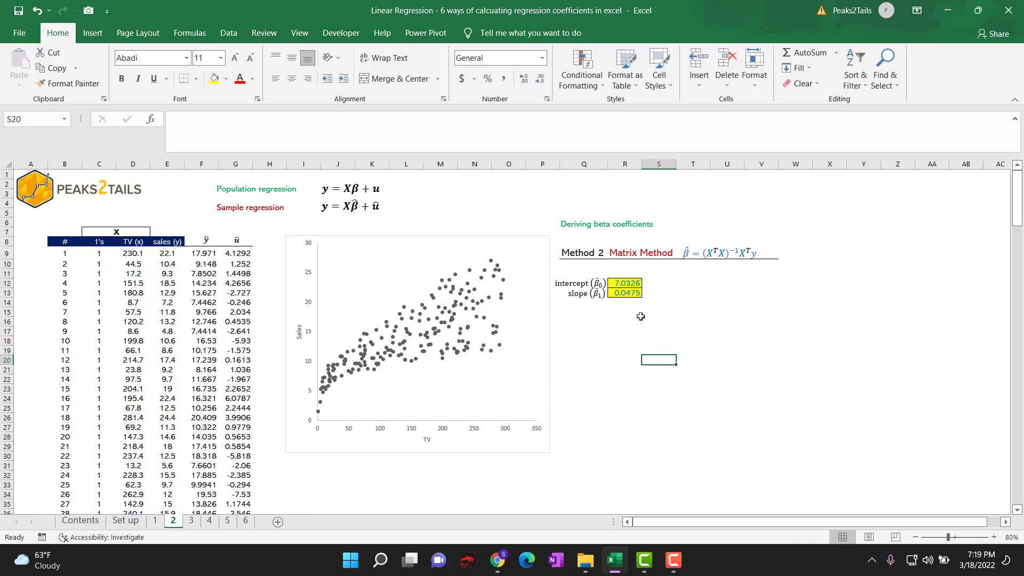
left_click_drag(634, 284, 633, 293)
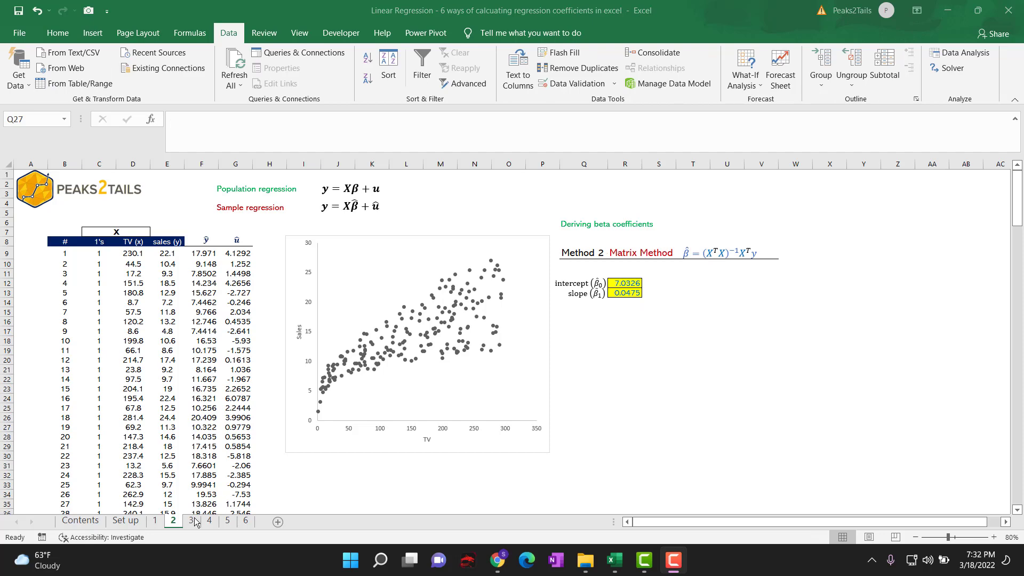
Step: Go to sheet 3 for the Excel Data Tools method and look up Regression among the Data Analysis tools
left_click(194, 521)
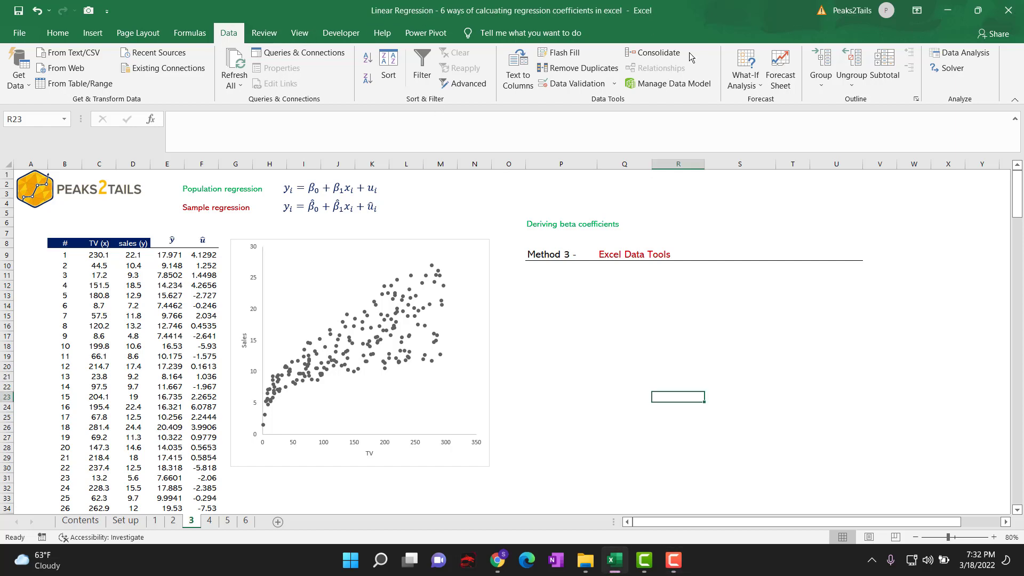
left_click(963, 54)
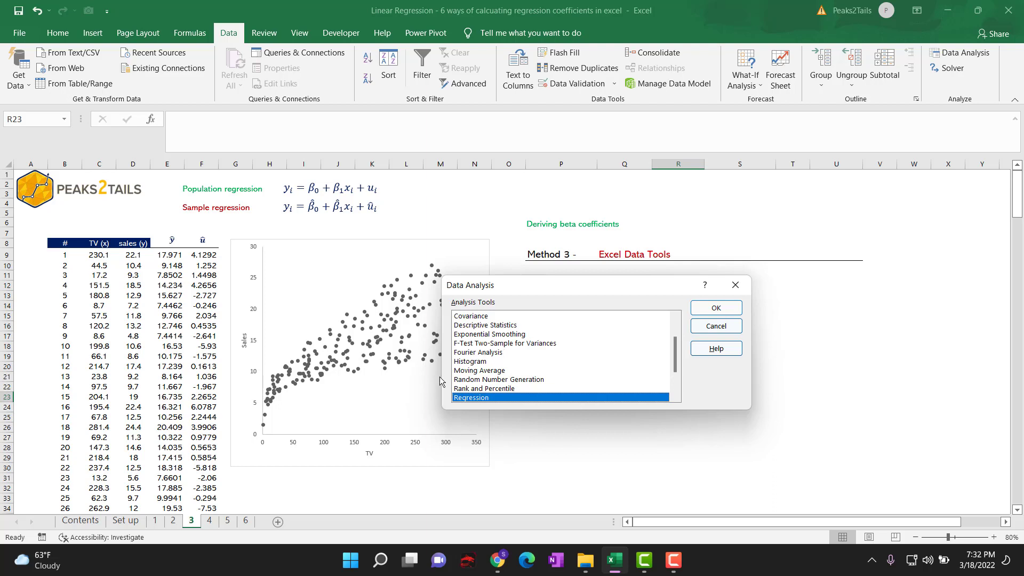
left_click_drag(675, 357, 674, 371)
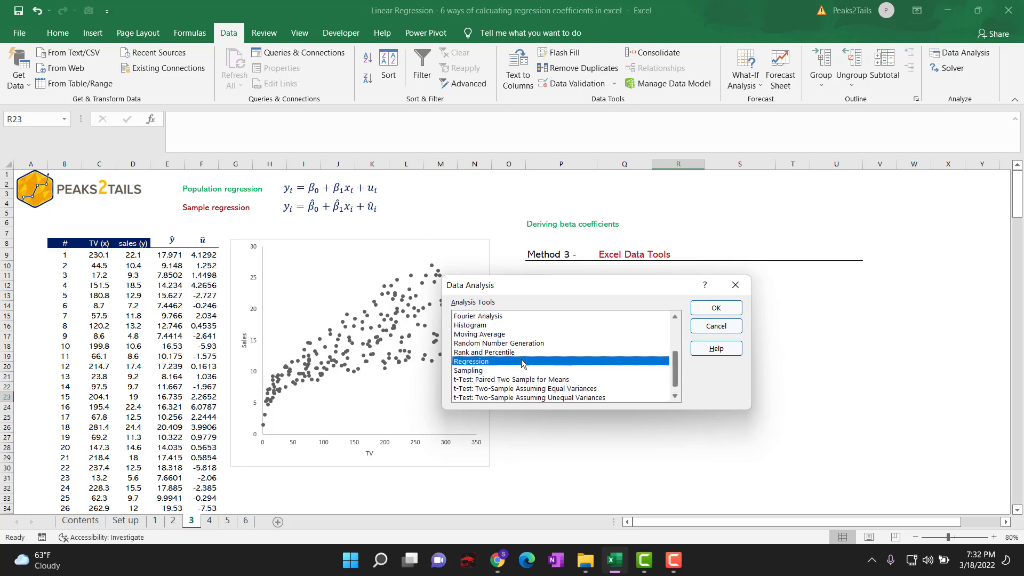
left_click(702, 326)
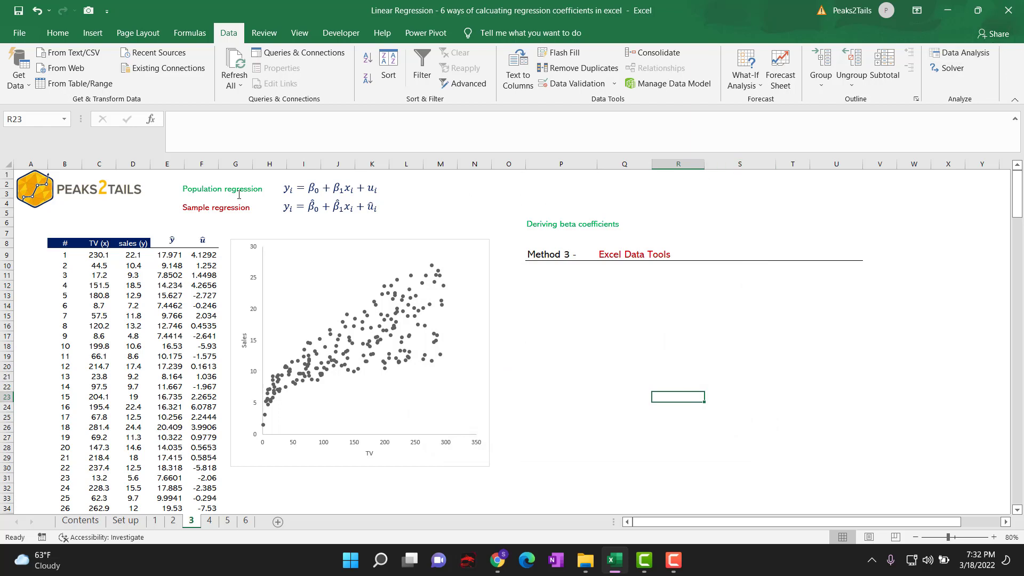
Step: Check in the Excel add-ins settings whether the Analysis ToolPak is enabled, leaving the add-ins selection as it is
left_click(16, 36)
left_click(49, 522)
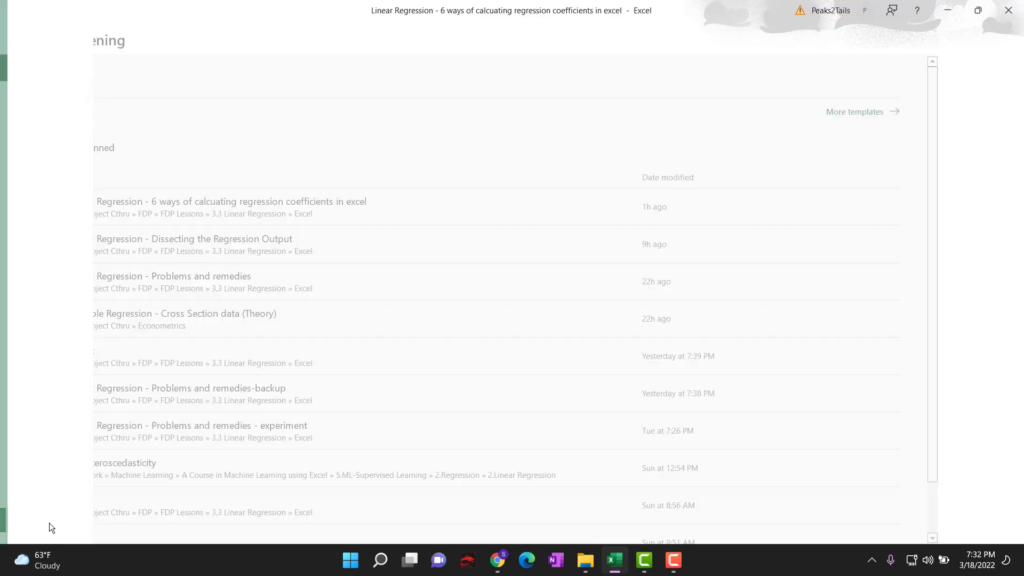
left_click(264, 266)
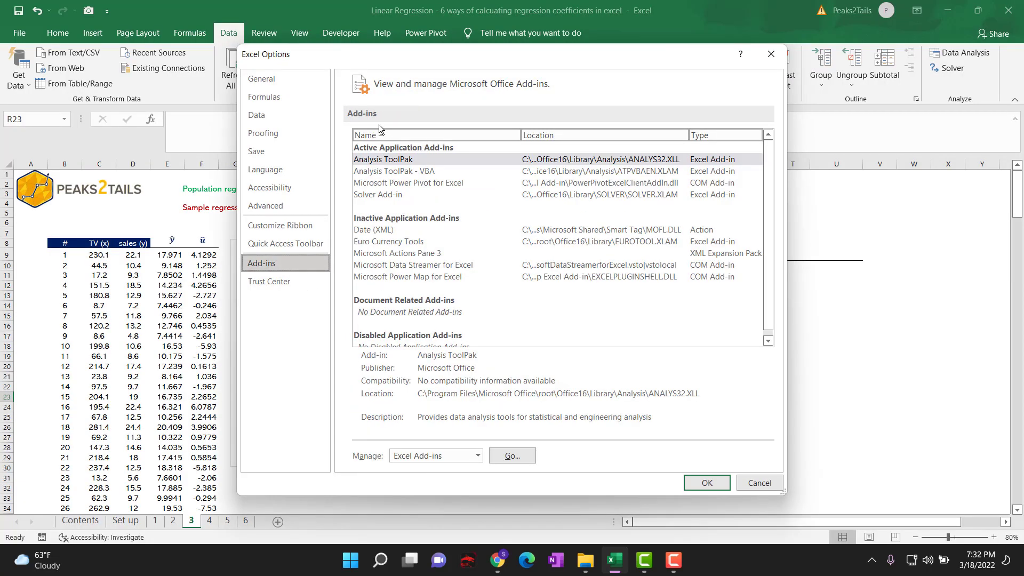
left_click(397, 160)
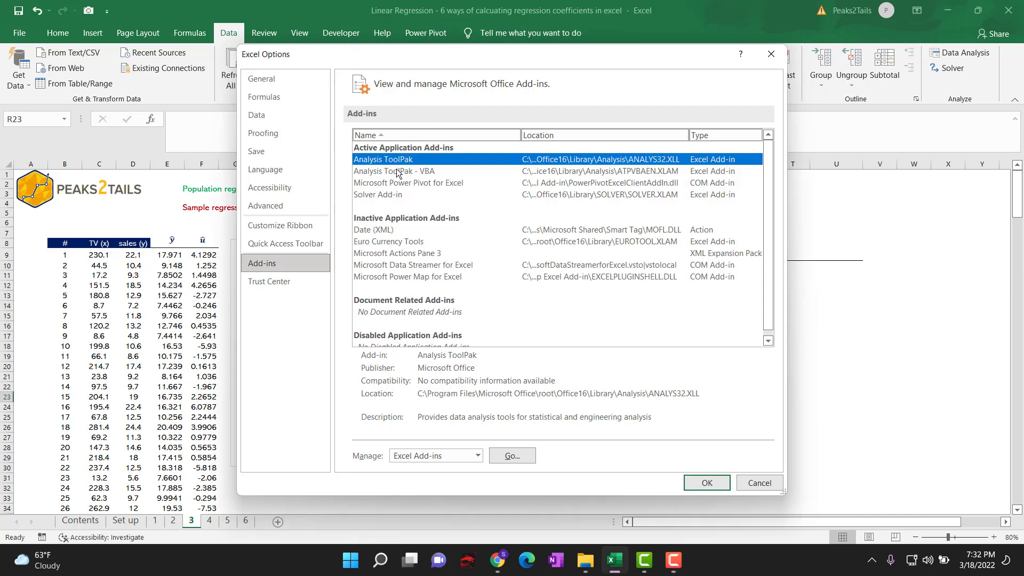
left_click(512, 456)
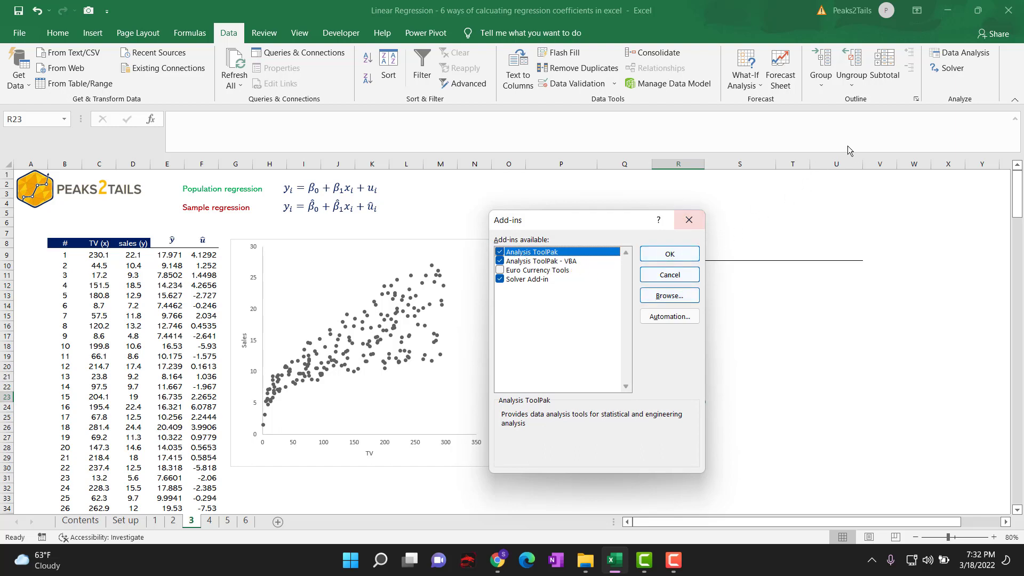
left_click(684, 223)
Step: Open the Regression tool from the Data Analysis tools and set its Input Y Range to the sales values D9:D208
left_click(544, 278)
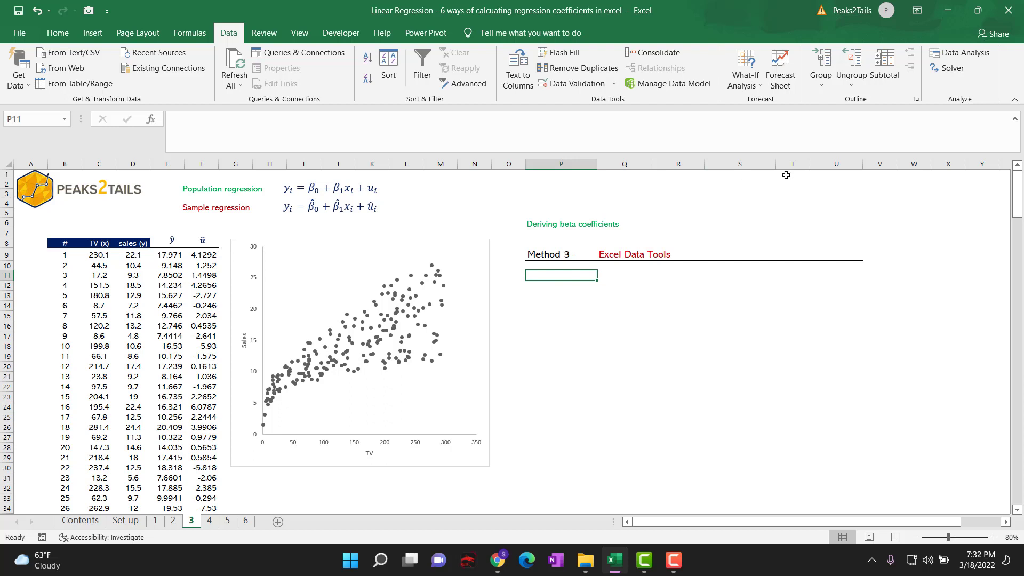
left_click(957, 53)
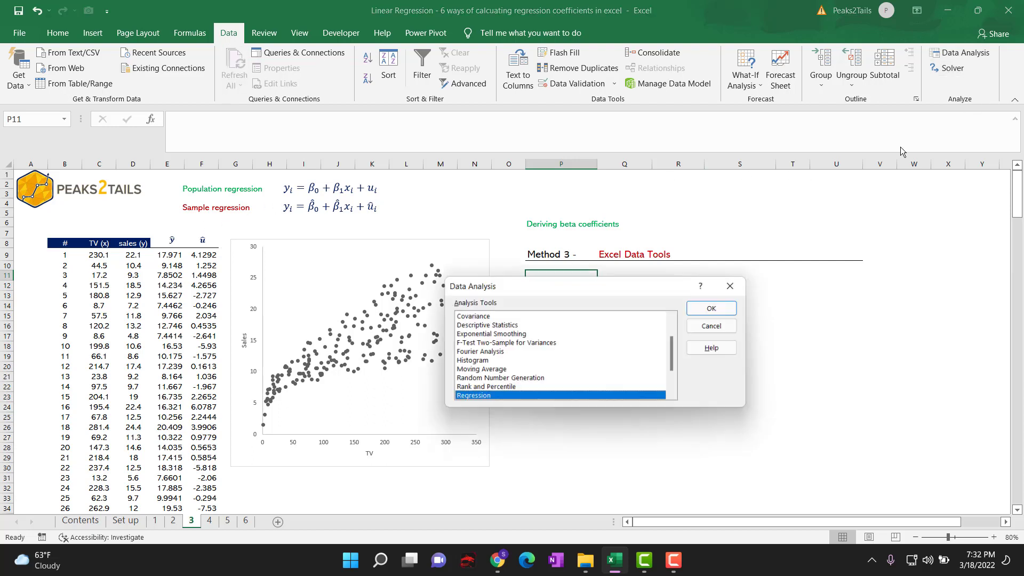
left_click(715, 308)
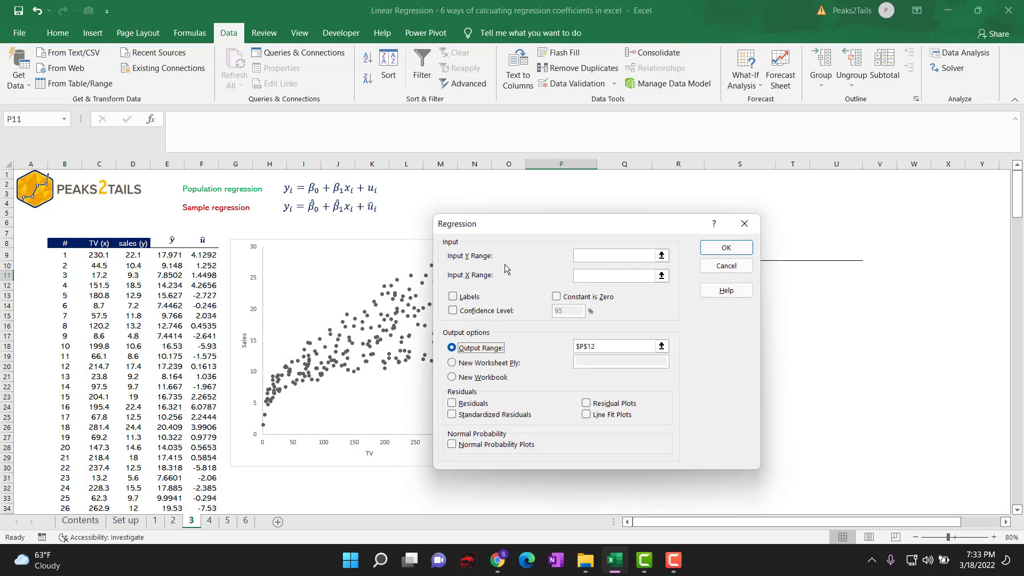
left_click(661, 256)
left_click(136, 260)
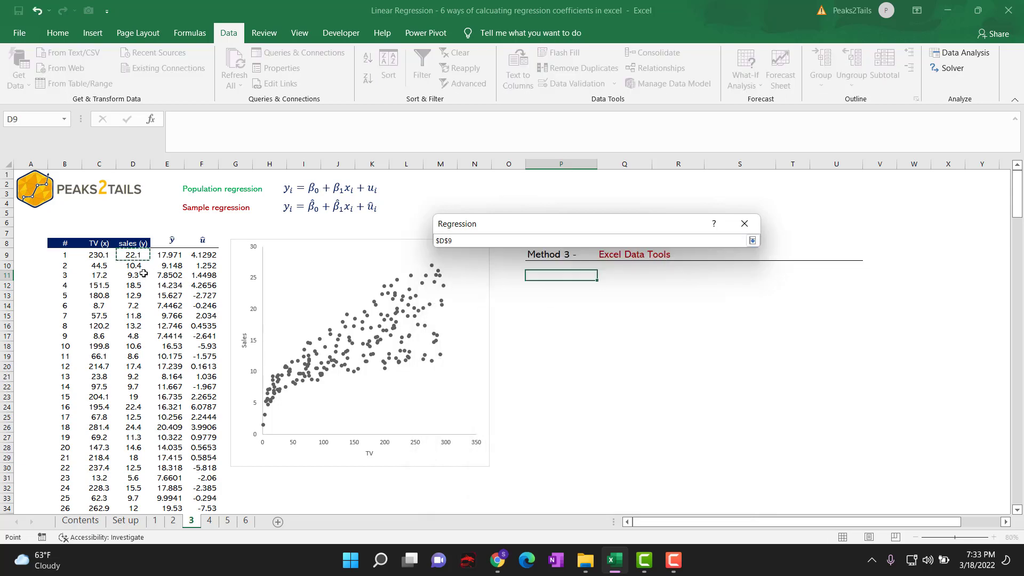
key("ctrl+shift+Down")
left_click(751, 241)
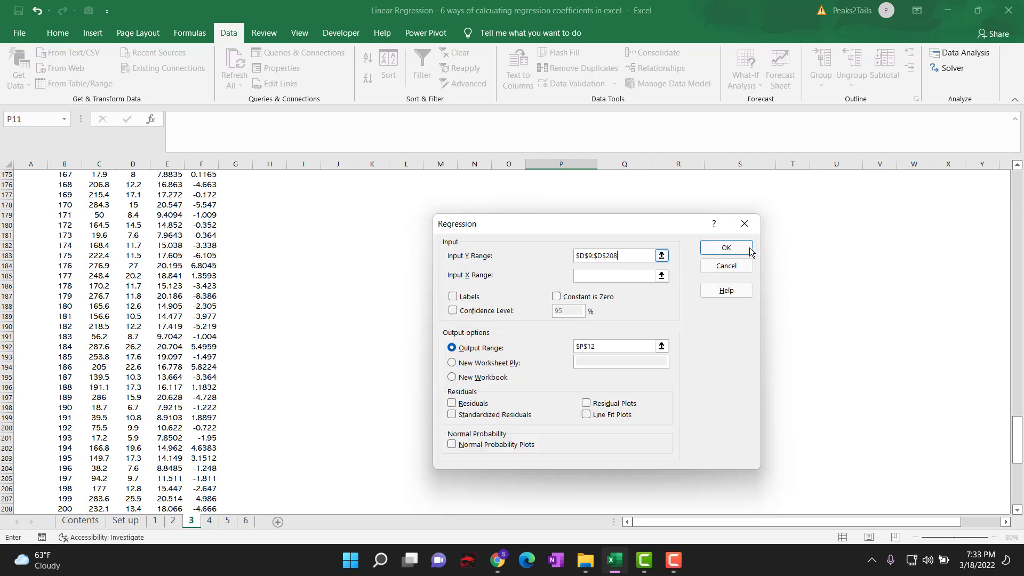
Step: Set the regression's Input X Range to the TV values C9:C208
left_click(661, 276)
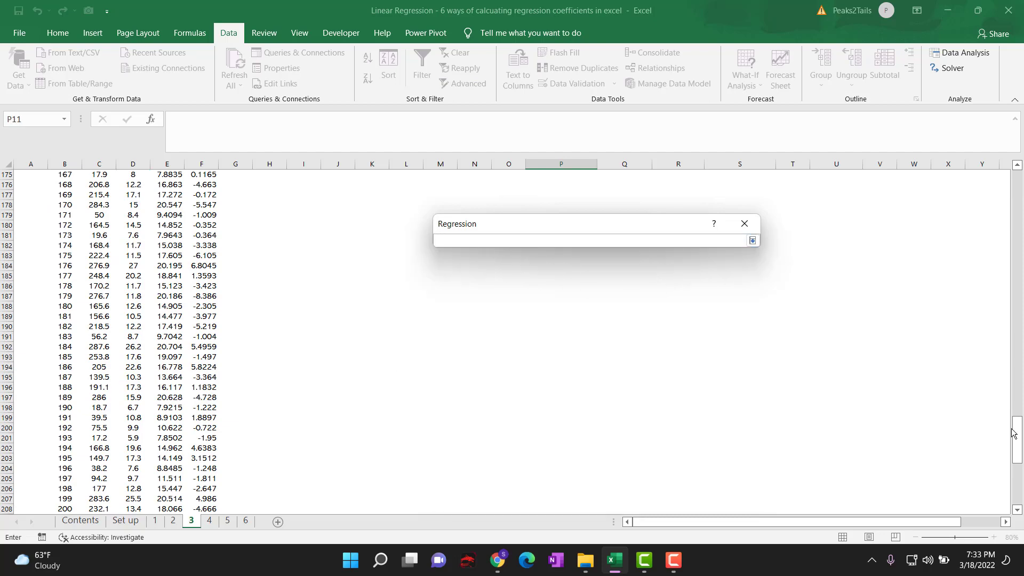
left_click_drag(1013, 433, 1019, 340)
left_click_drag(1017, 429, 980, 285)
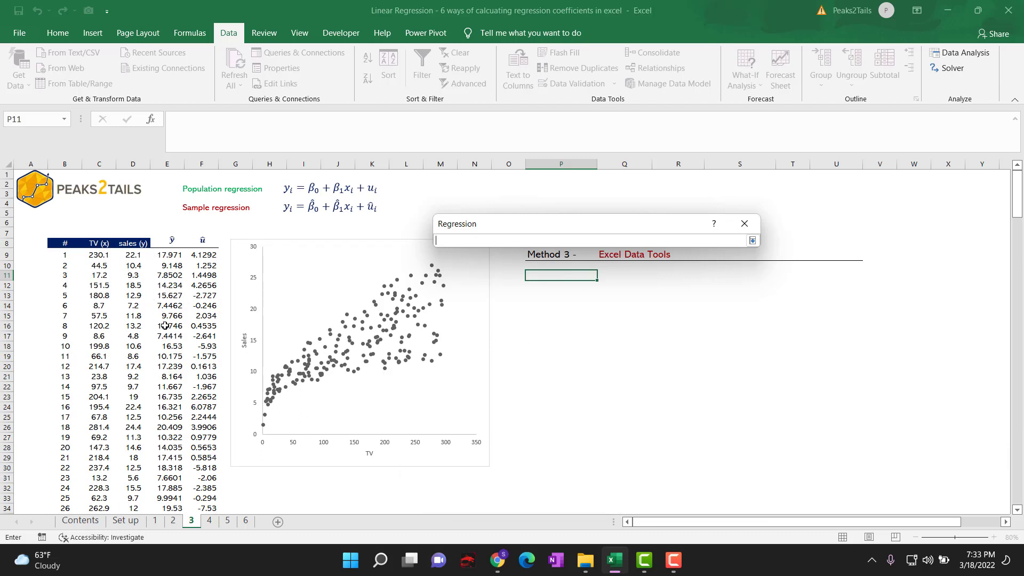
left_click(98, 258)
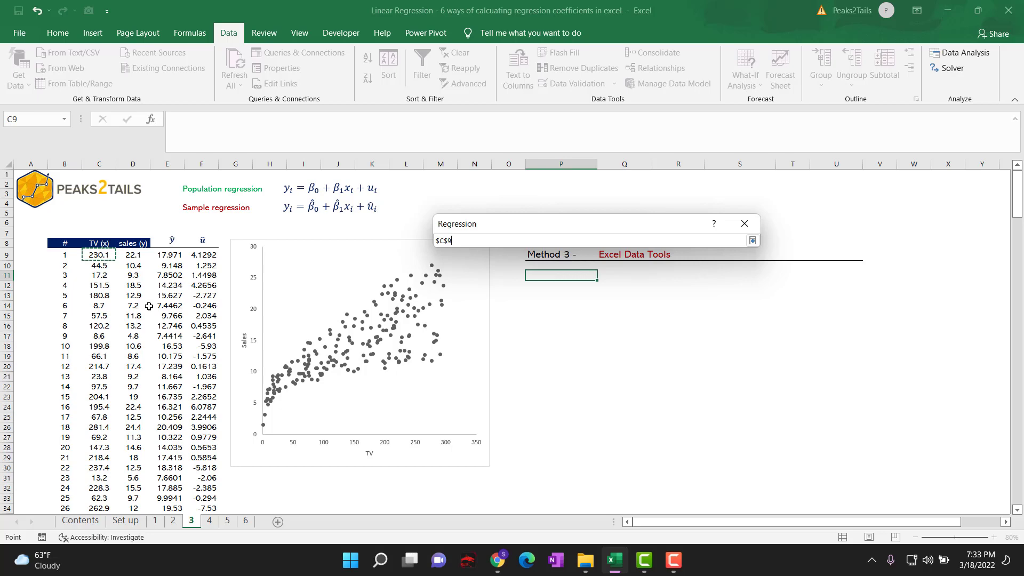
key("ctrl+shift+Down")
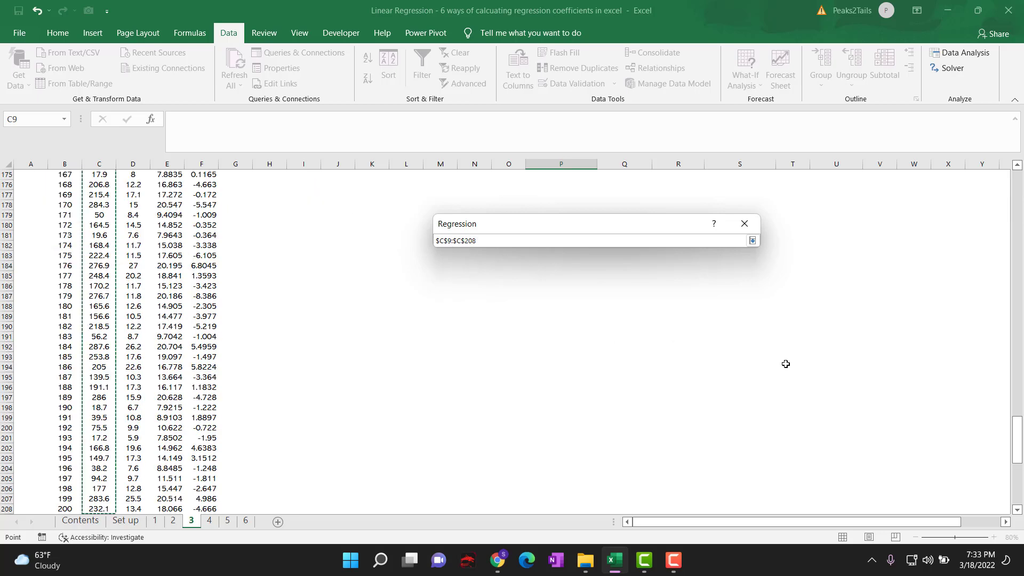
left_click_drag(1018, 448, 1016, 443)
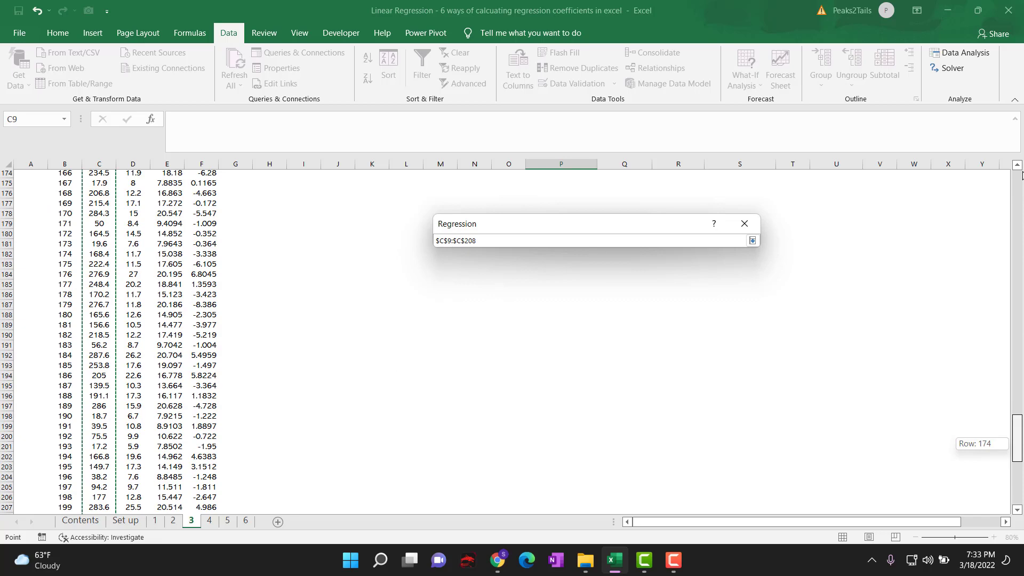
left_click_drag(1019, 175, 1019, 176)
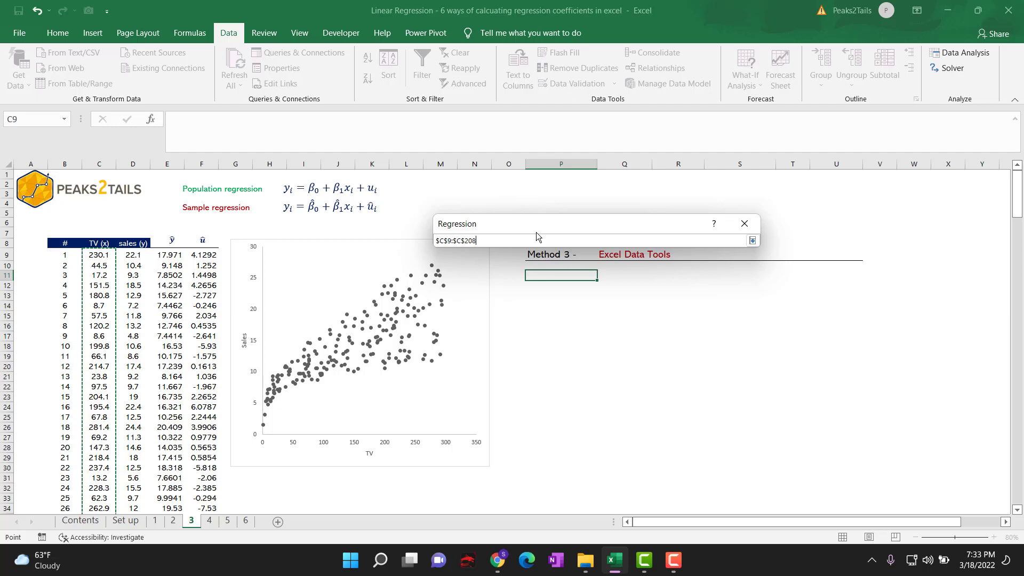
left_click(752, 241)
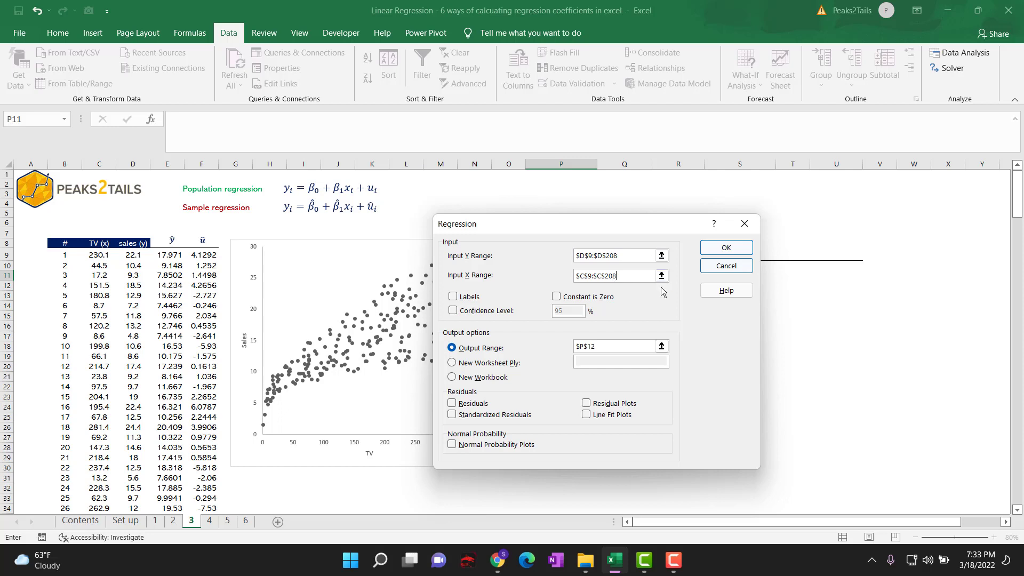
Step: Set the regression's Output Range to cell P12 and run the regression
left_click_drag(587, 230, 291, 224)
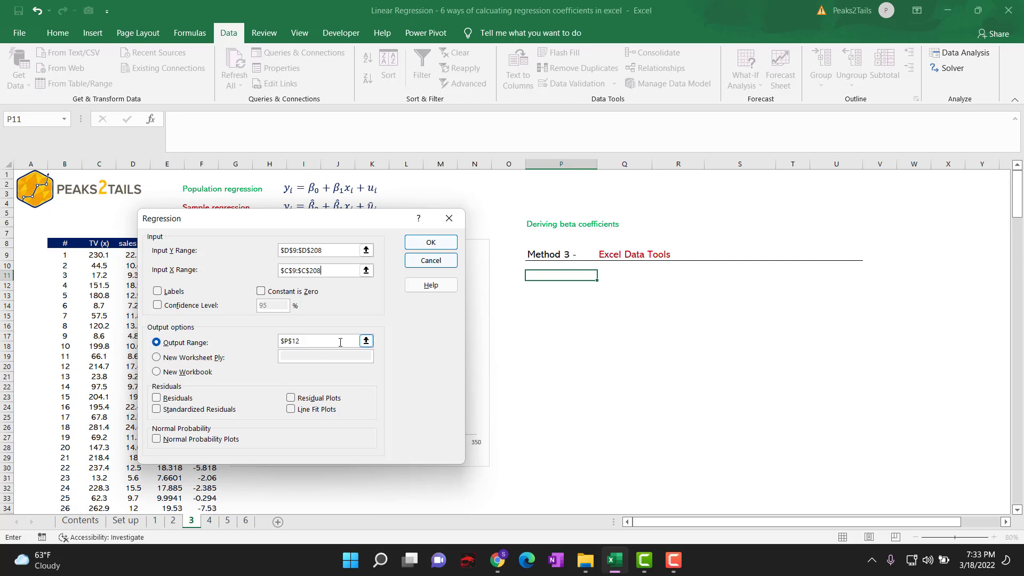
left_click(366, 341)
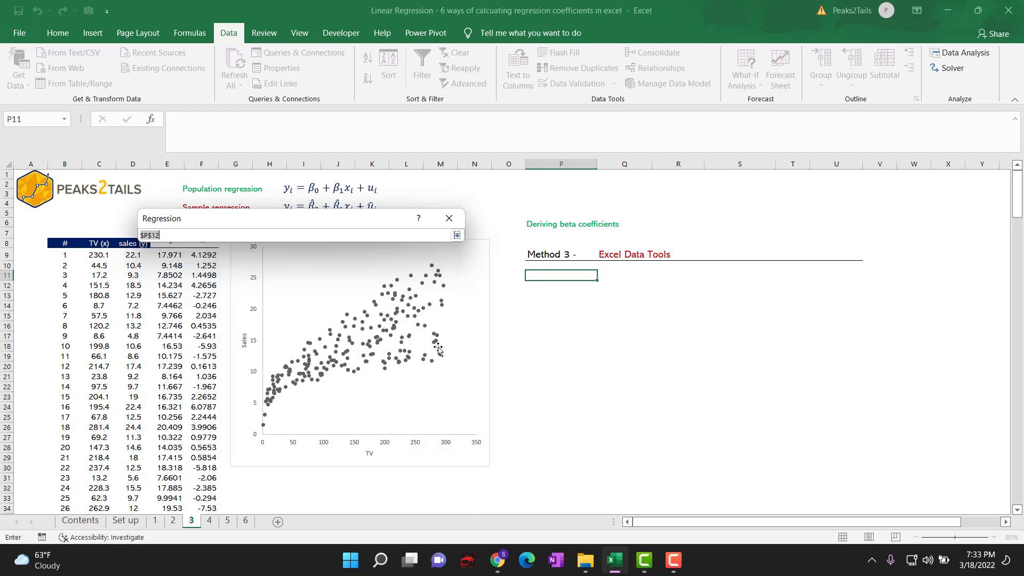
left_click(552, 287)
left_click(457, 235)
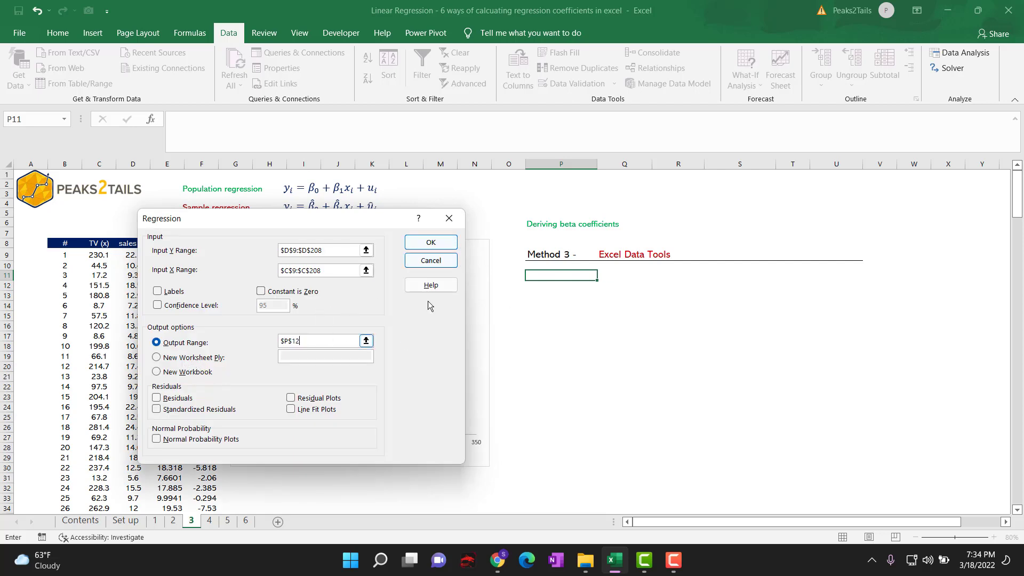
left_click(425, 245)
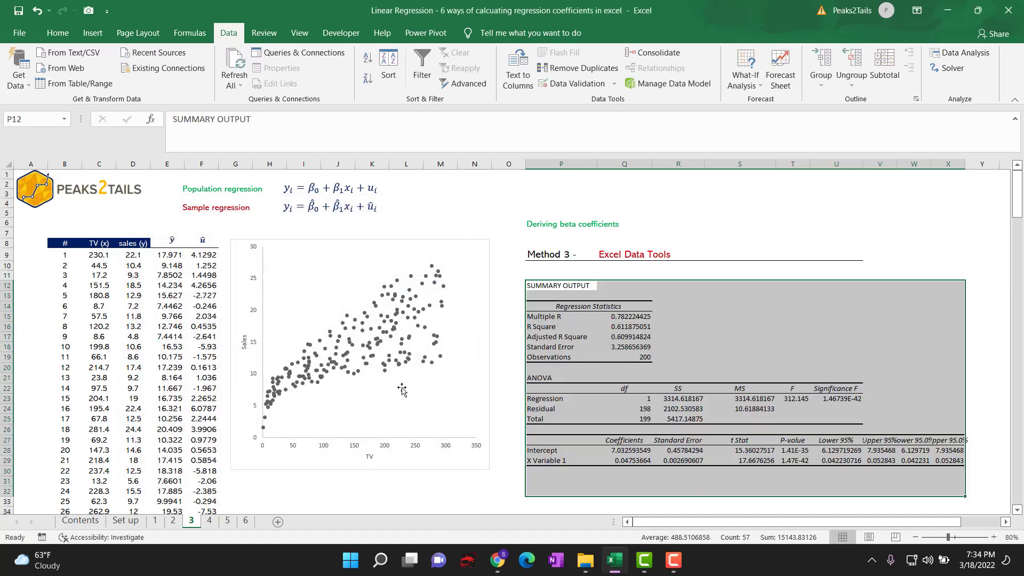
Step: Examine the regression output: the two coefficients, R Square, Adjusted R Square, the p-values and the F statistic
left_click(695, 367)
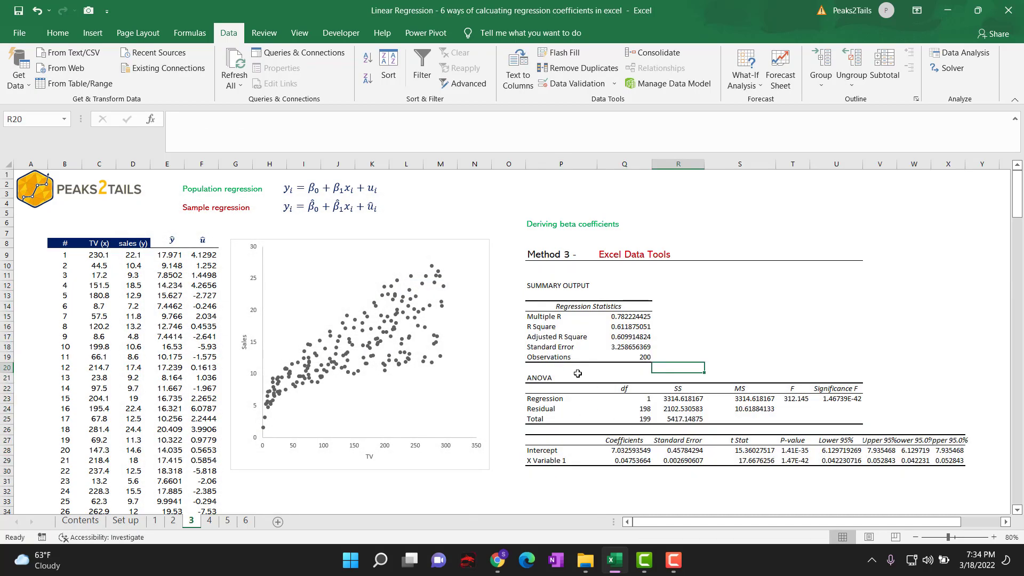
left_click_drag(634, 452, 613, 460)
left_click(595, 482)
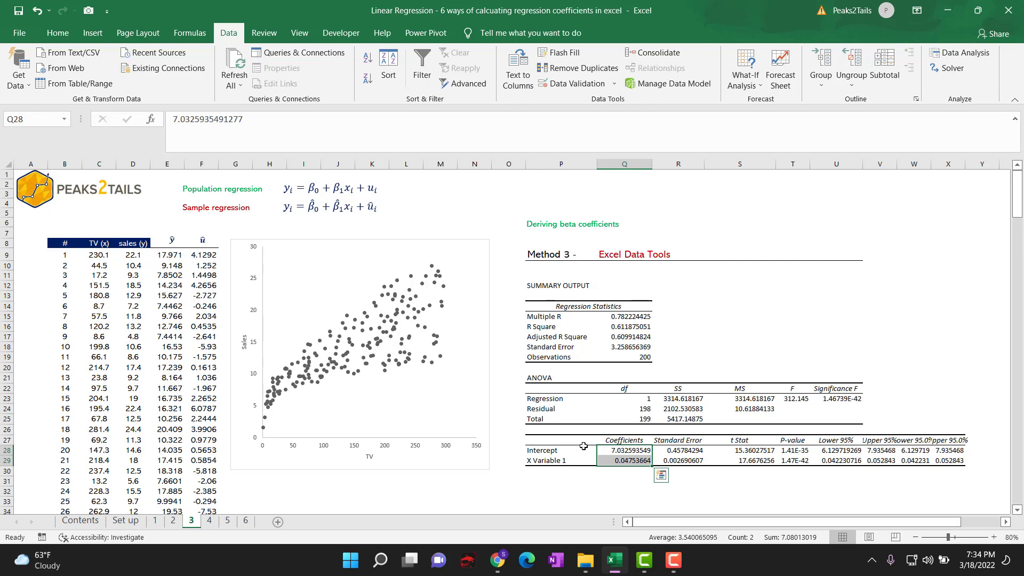
left_click(591, 483)
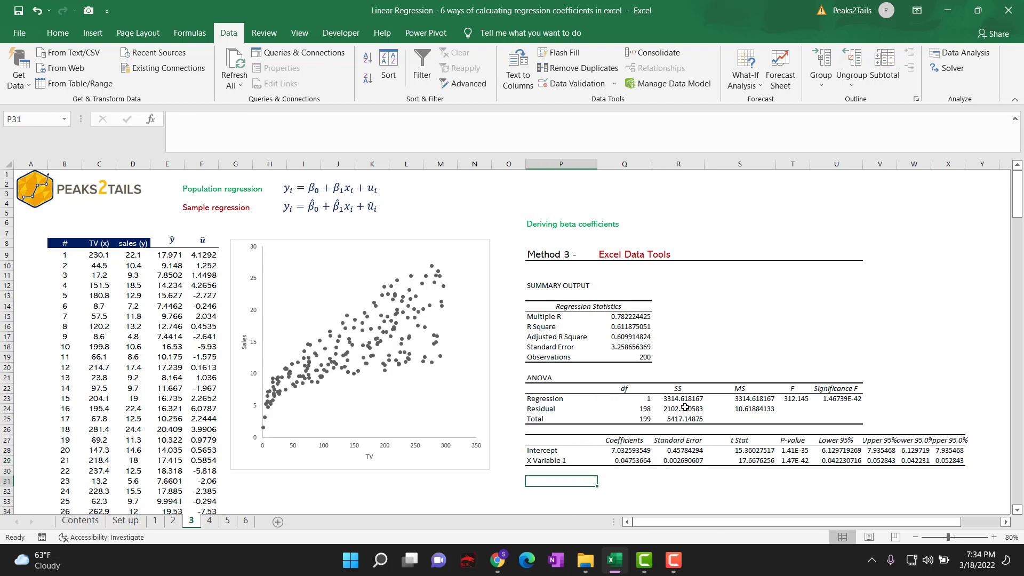
left_click(620, 328)
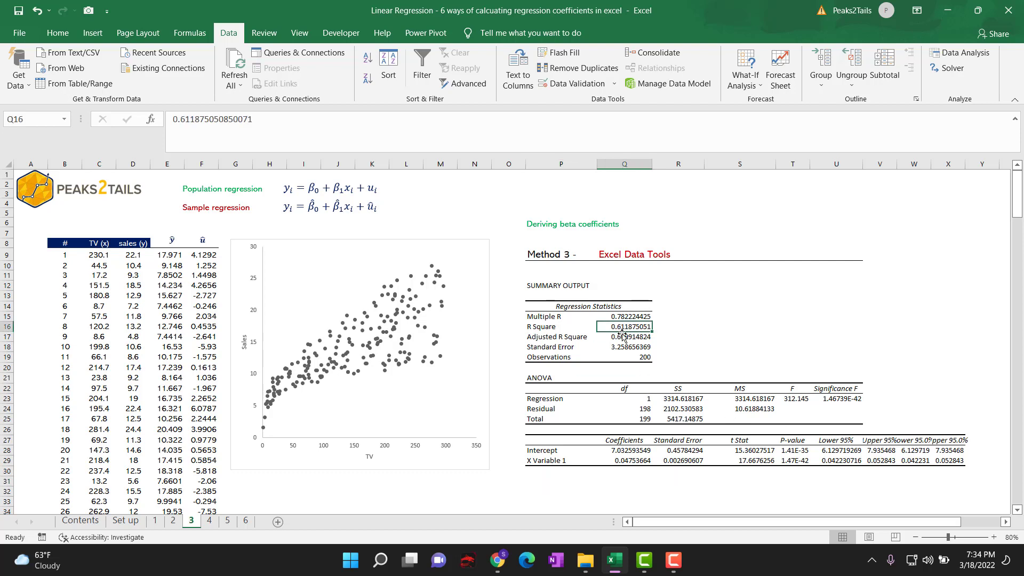
left_click(625, 336)
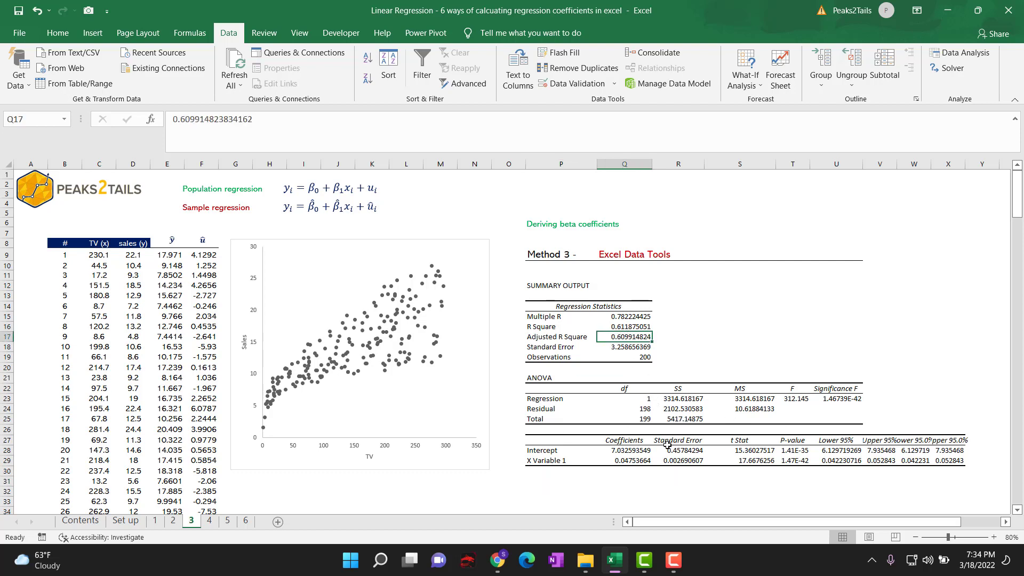
left_click(758, 452)
left_click_drag(757, 453, 792, 462)
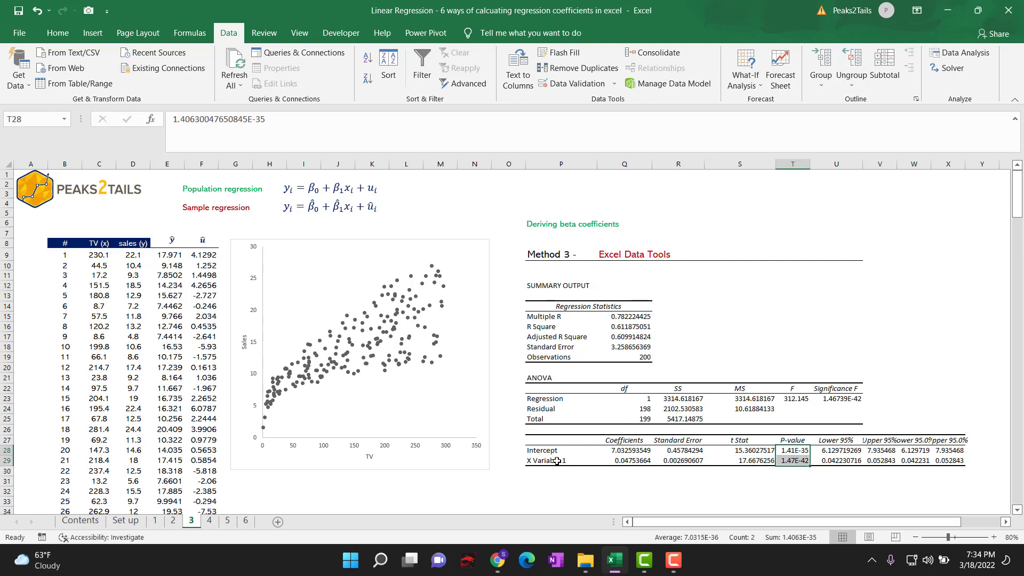
left_click(793, 399)
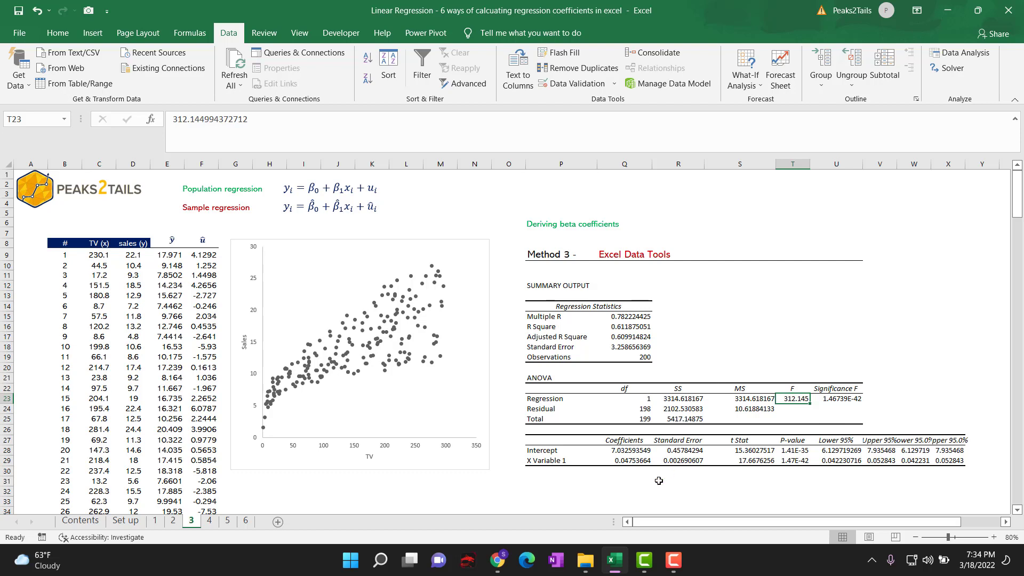
left_click_drag(636, 451, 637, 461)
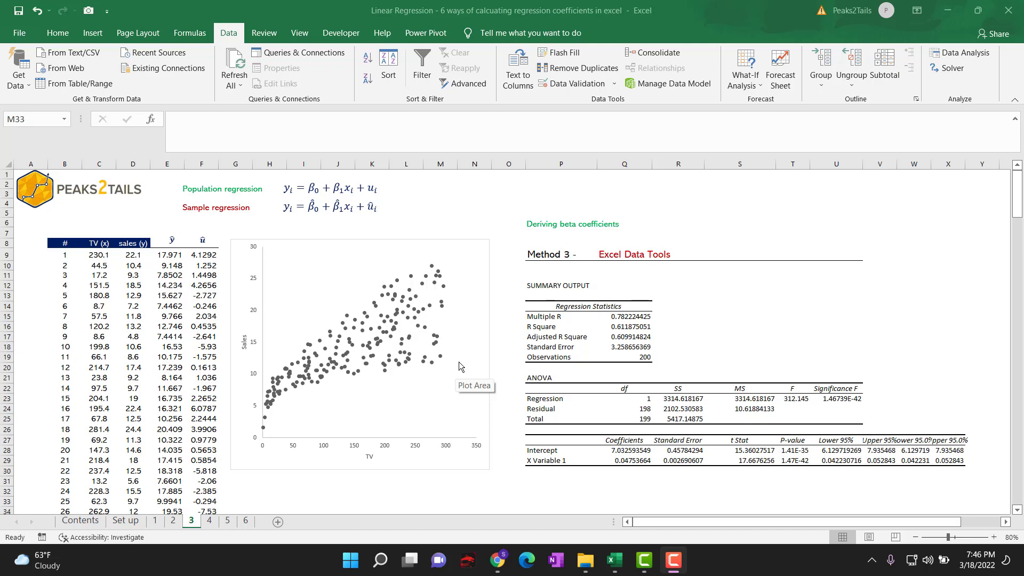
Step: Go to sheet 4 for the LINEST method and review its 5 x (k+1) output layout and the TV values
left_click(209, 523)
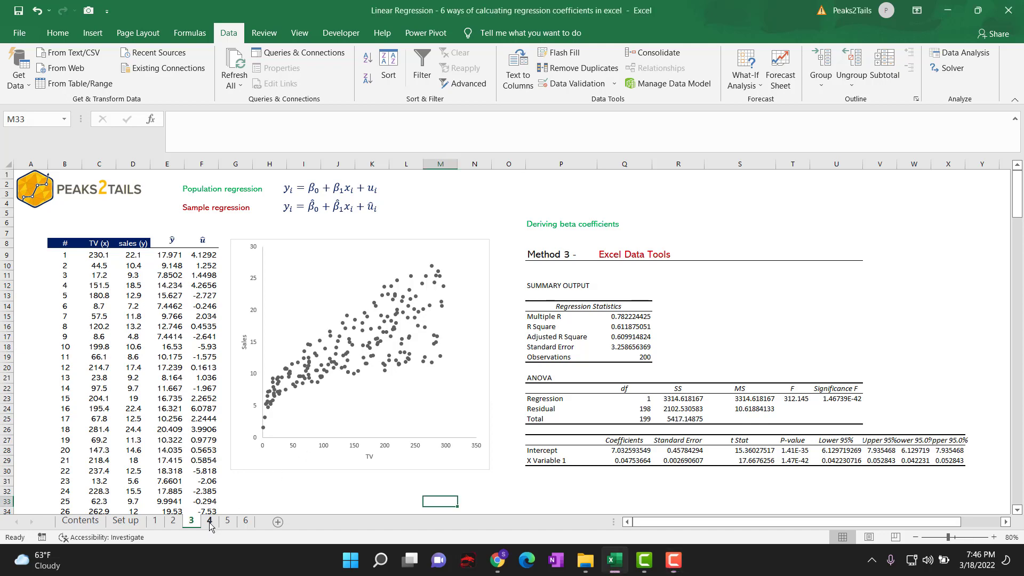
left_click(209, 522)
left_click(564, 334)
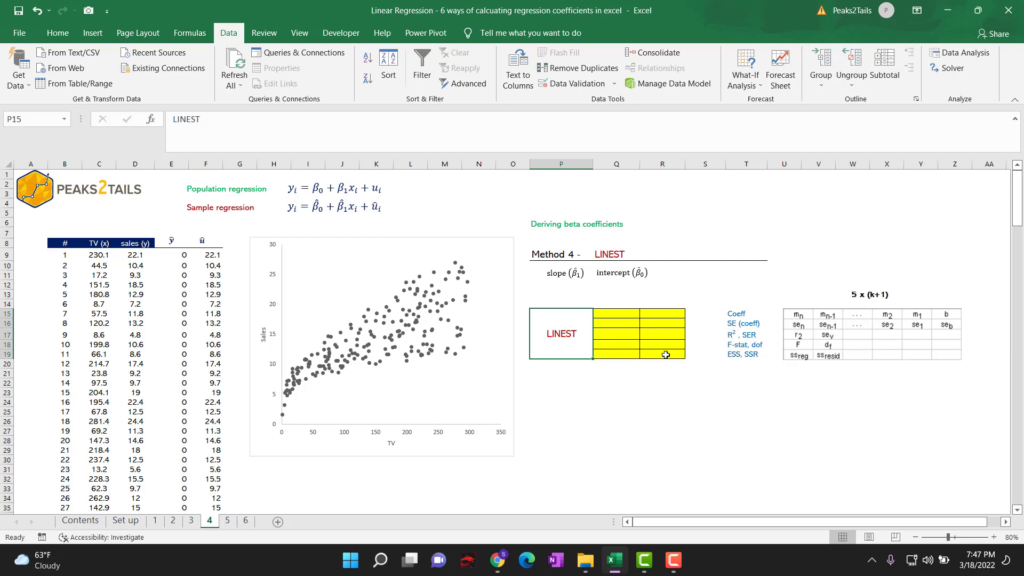
left_click(857, 296)
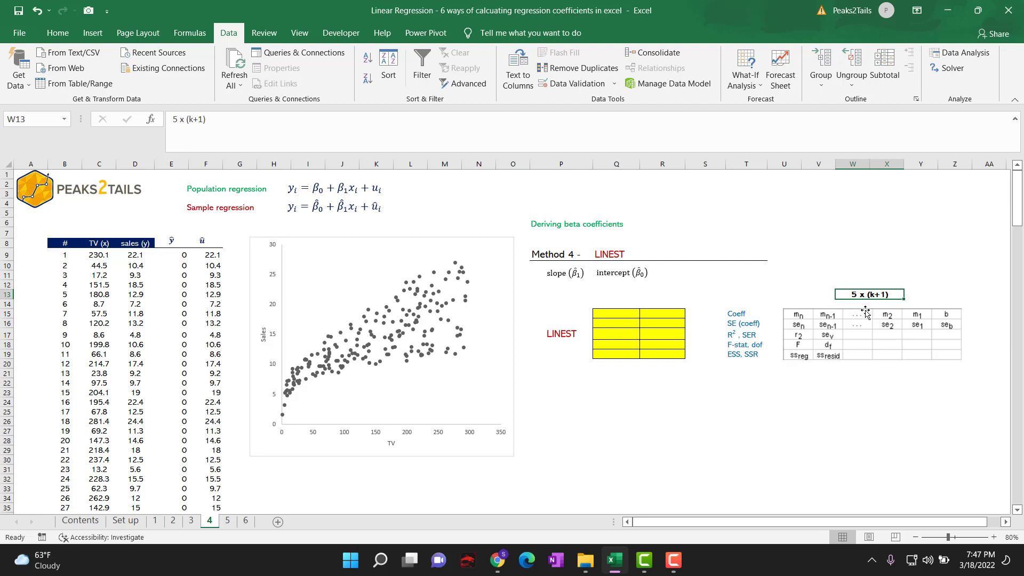
left_click(820, 385)
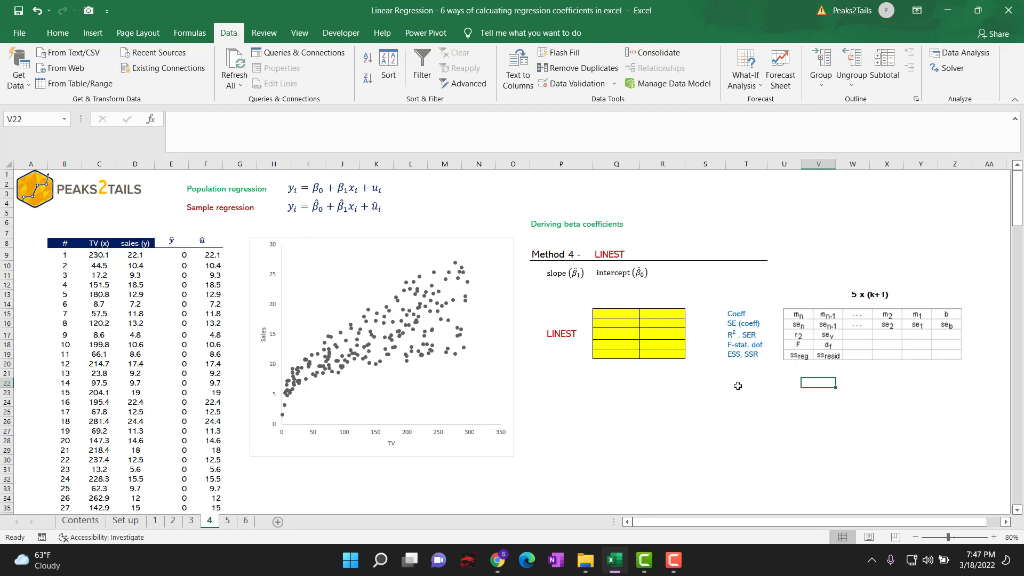
left_click_drag(99, 255, 100, 412)
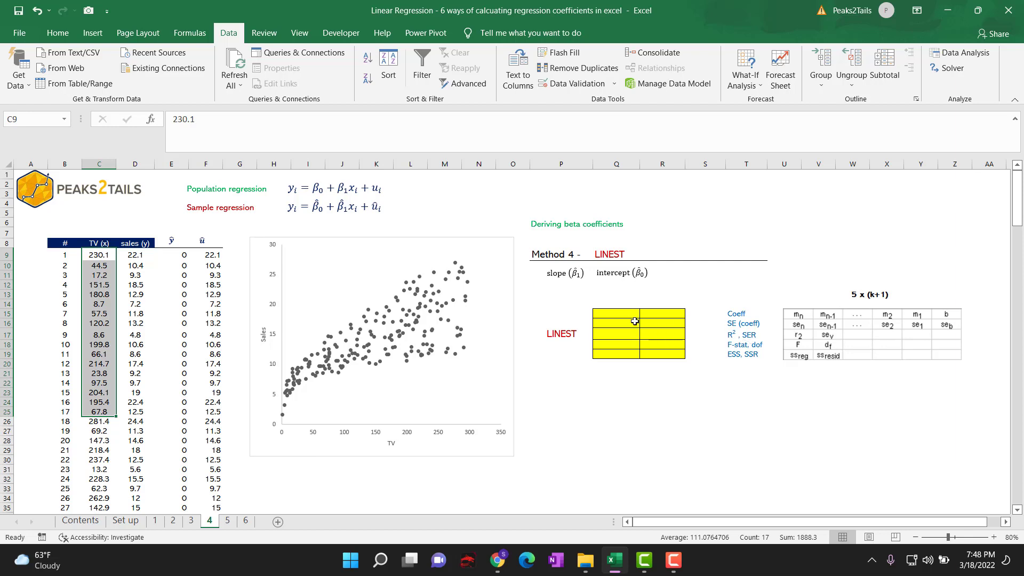
Step: Start a LINEST array formula in Q15:R19 with the sales values D9:D208 as the known y's
left_click(620, 314)
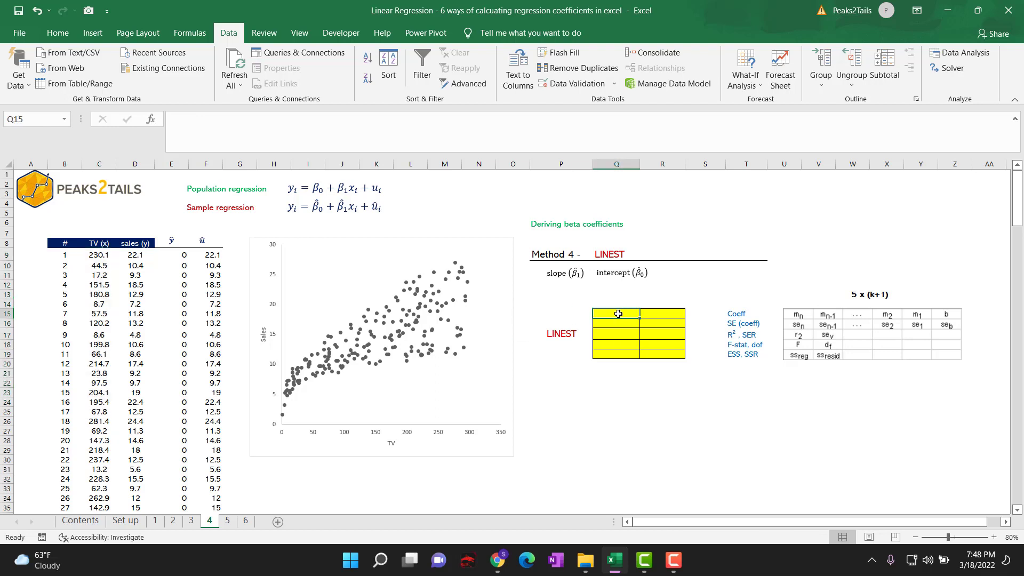
left_click_drag(618, 314, 665, 352)
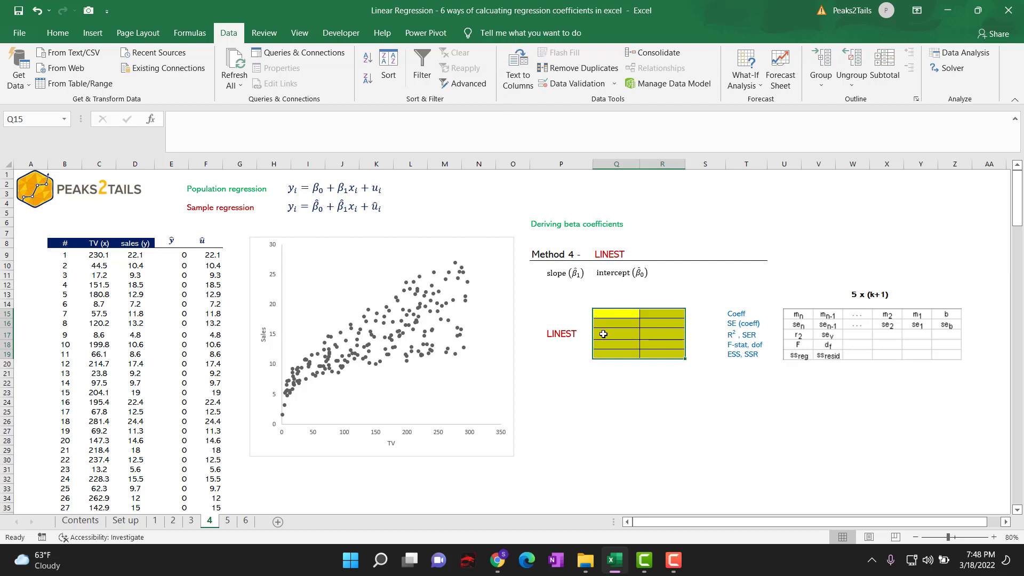
left_click(607, 392)
left_click_drag(606, 315, 669, 350)
type("=")
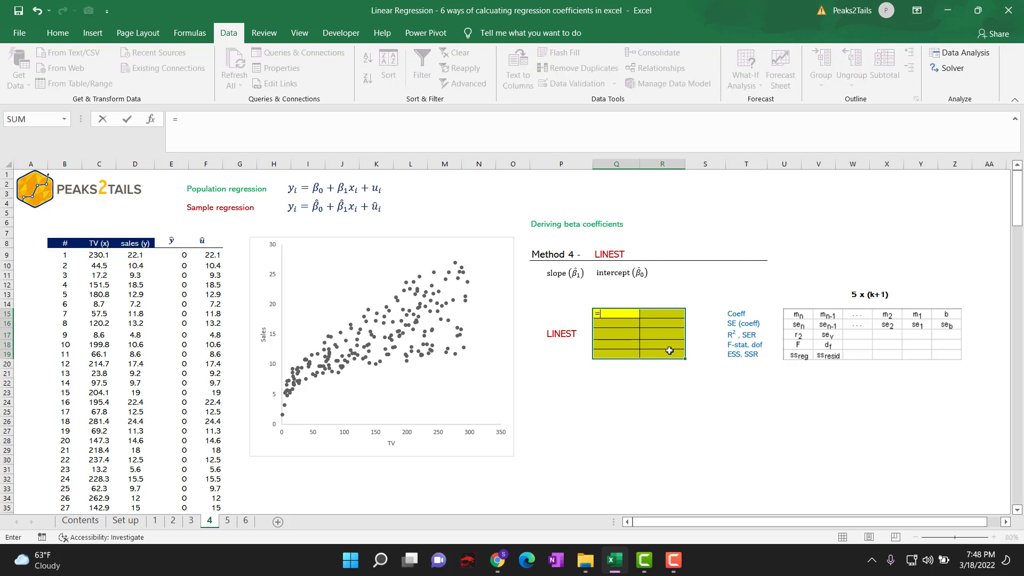
type("linest(")
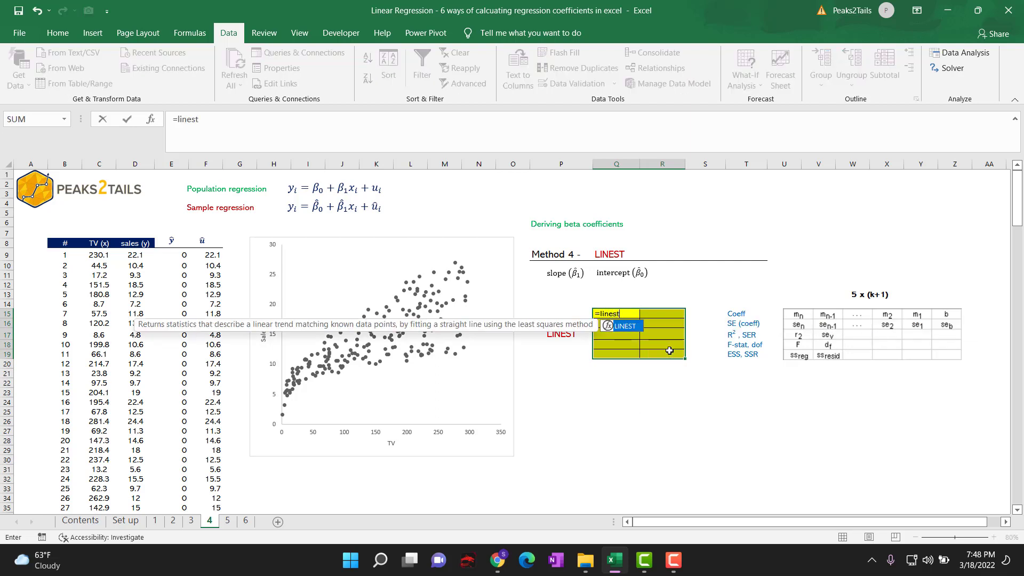
left_click(138, 257)
key("ctrl+shift+Down")
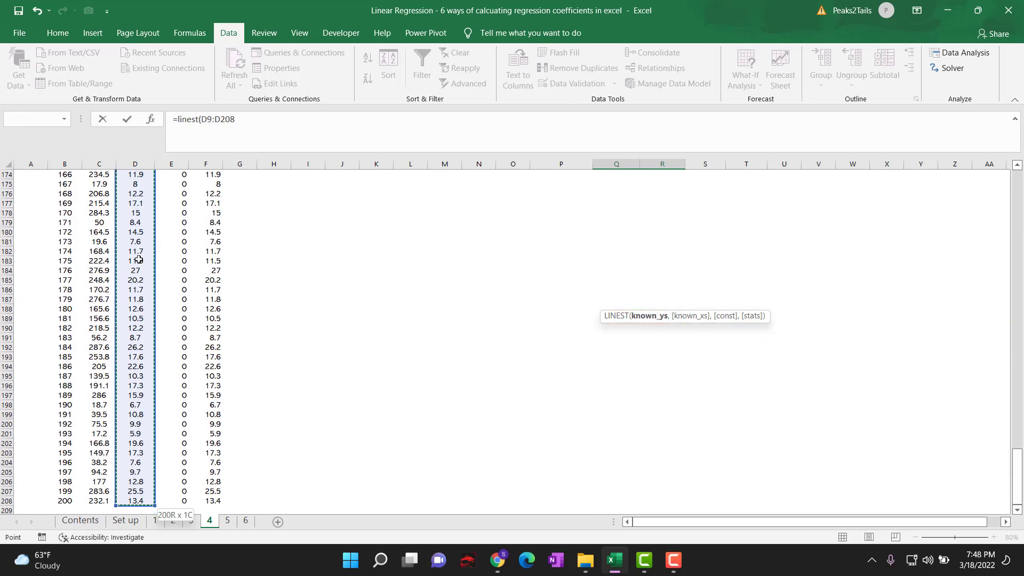
type(",")
Step: Complete the LINEST array formula with TV values C9:C208 as known x's, the constant argument left blank and stats set to TRUE
left_click_drag(1018, 469, 1017, 184)
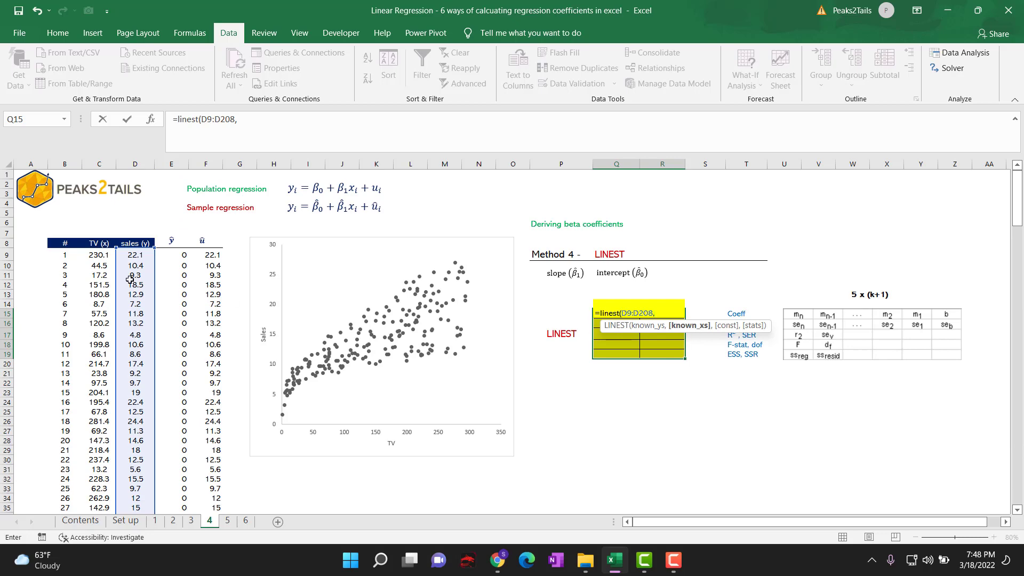
left_click(93, 258)
key("ctrl+shift+Down")
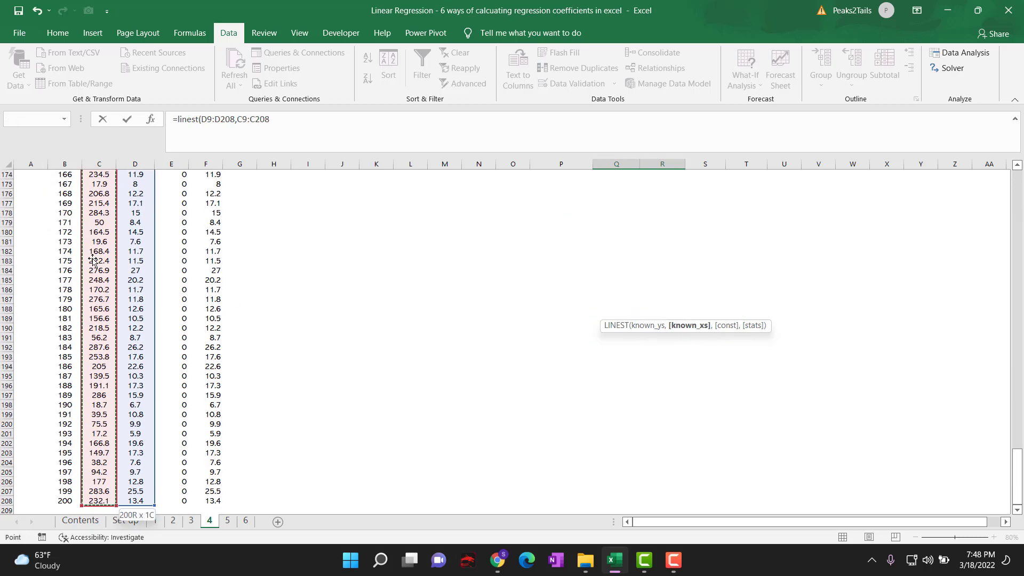
type(",")
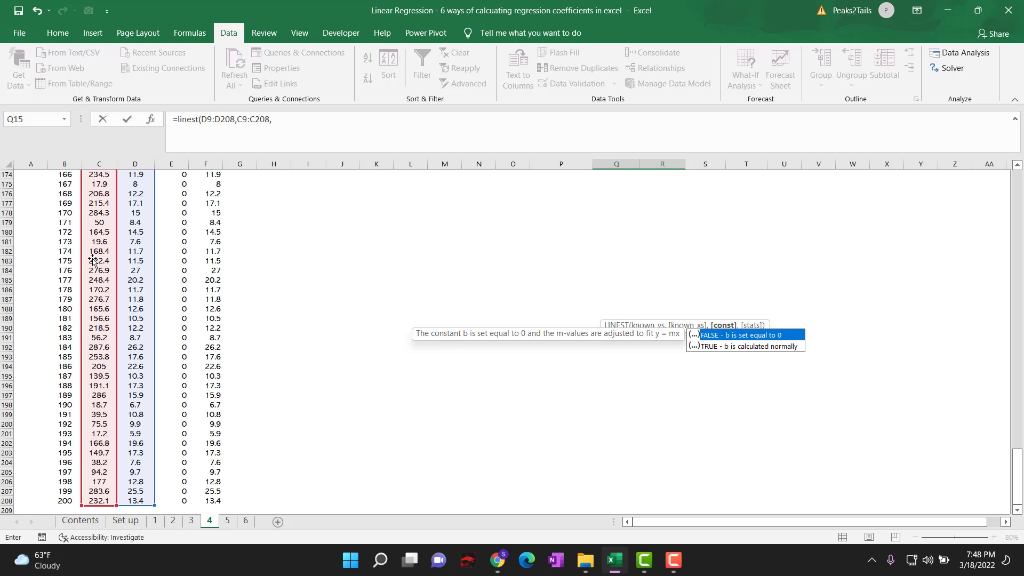
left_click(745, 348)
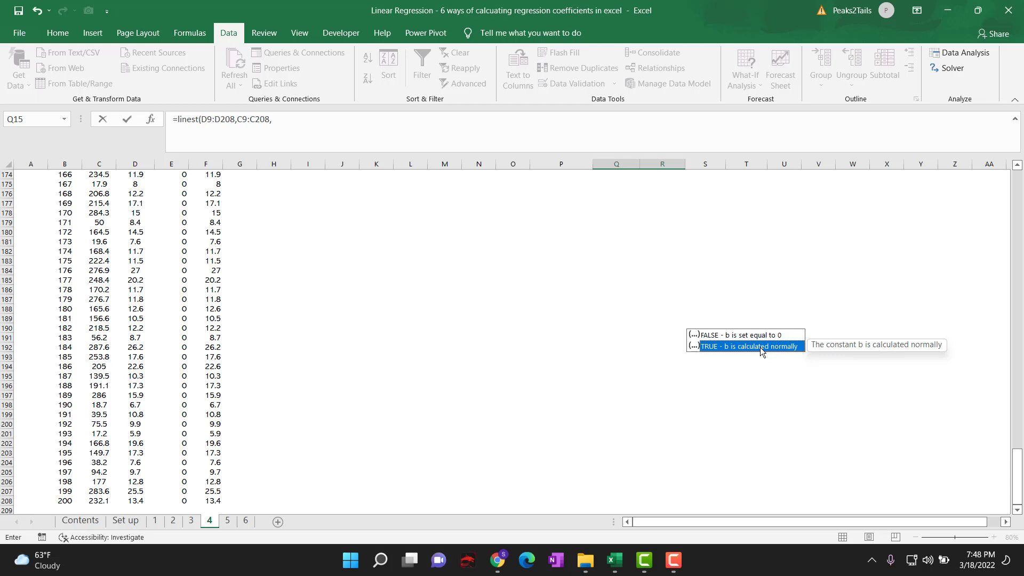
type(",")
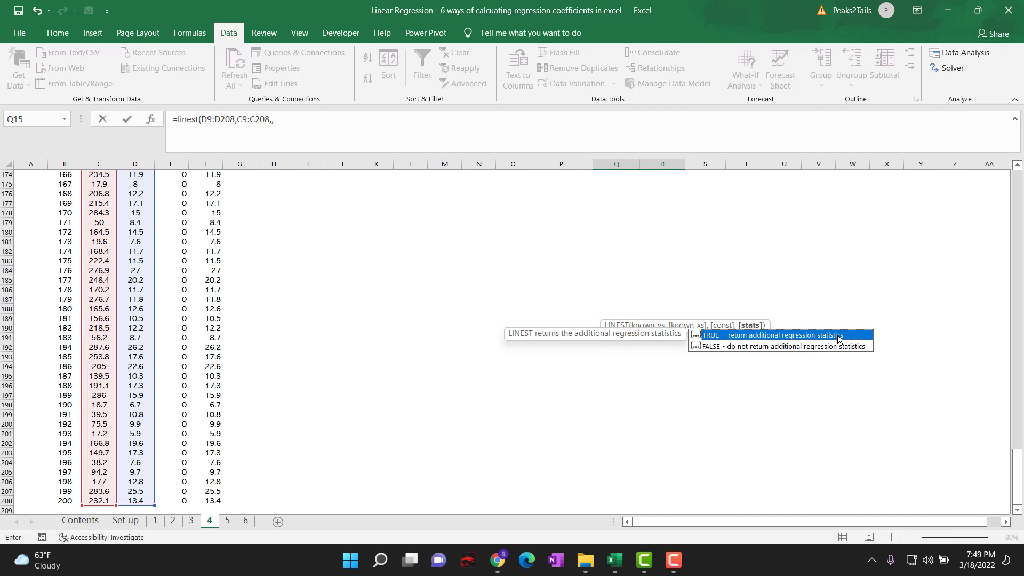
double_click(759, 336)
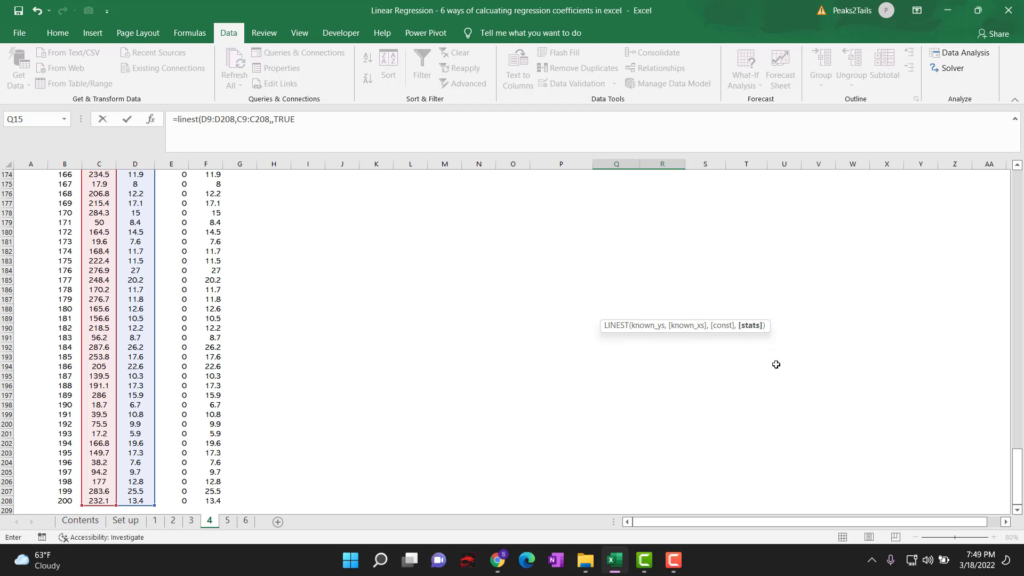
type(")")
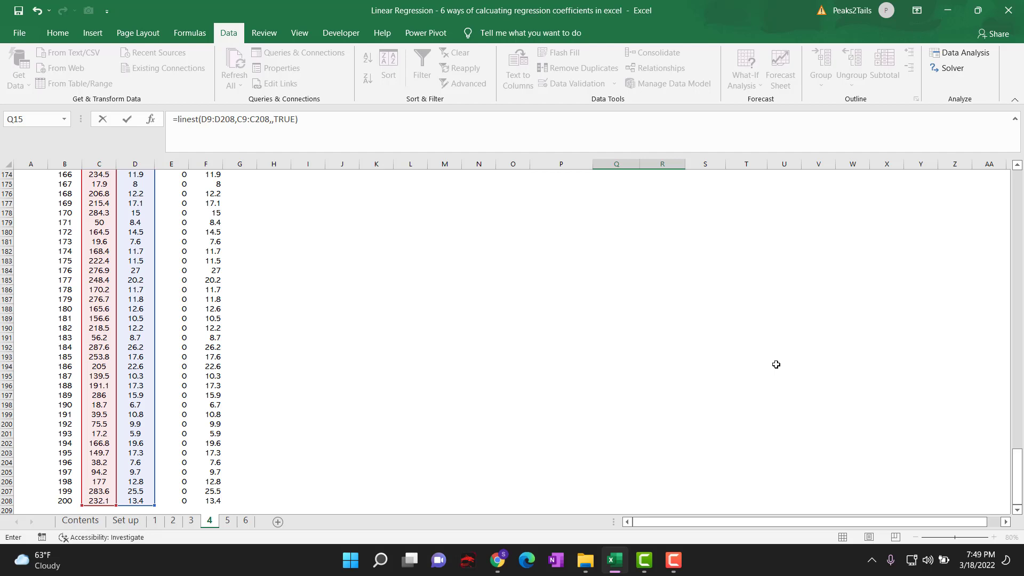
key("ctrl+shift+Return")
Step: Examine the LINEST output in Q15:R19, comparing its slope, intercept and other statistics with the 5 x (k+1) reference layout
scroll(776, 364, "up", 2)
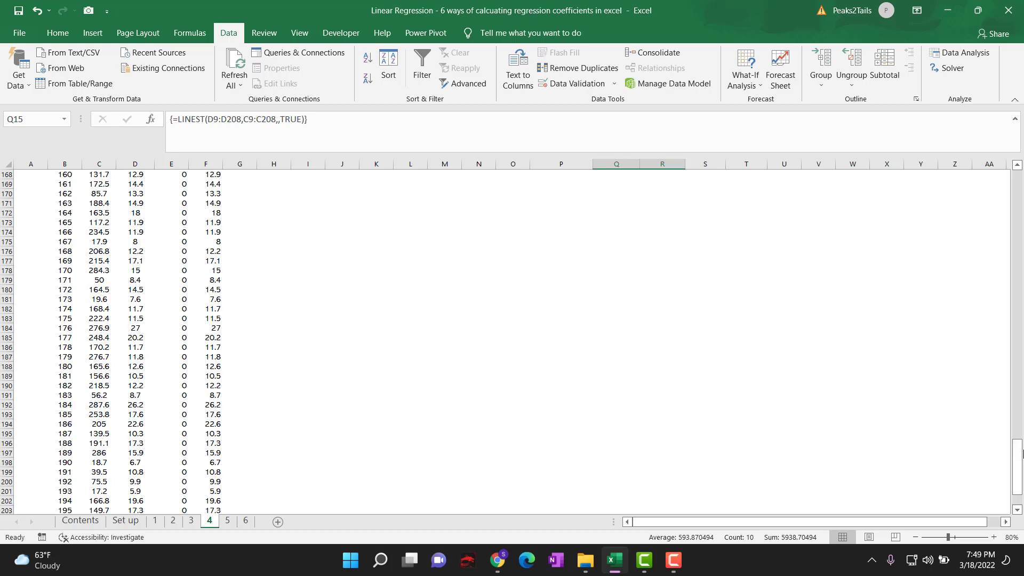
left_click_drag(1016, 454, 1017, 185)
left_click(704, 469)
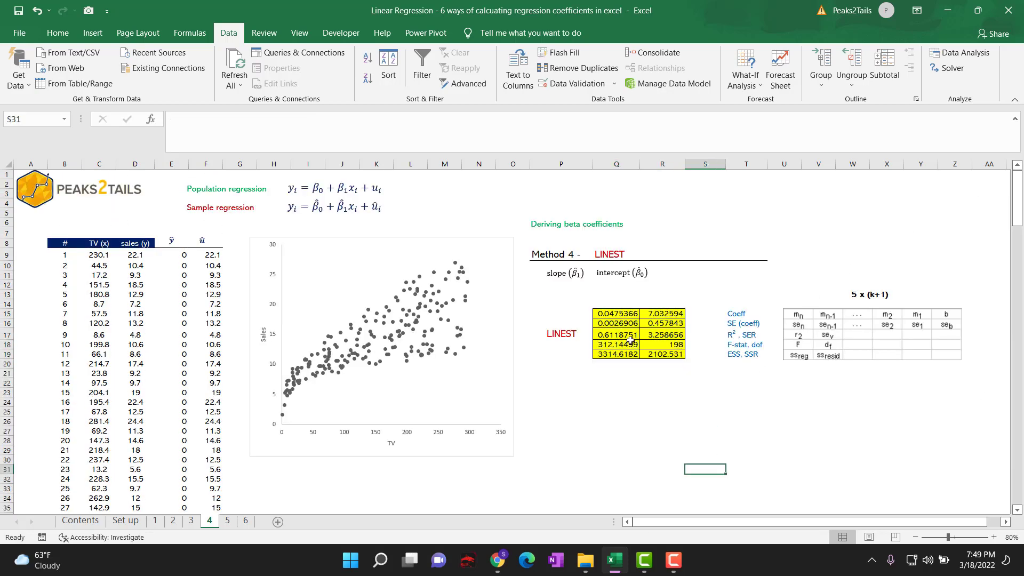
left_click(613, 314)
left_click_drag(623, 323, 662, 356)
left_click(674, 408)
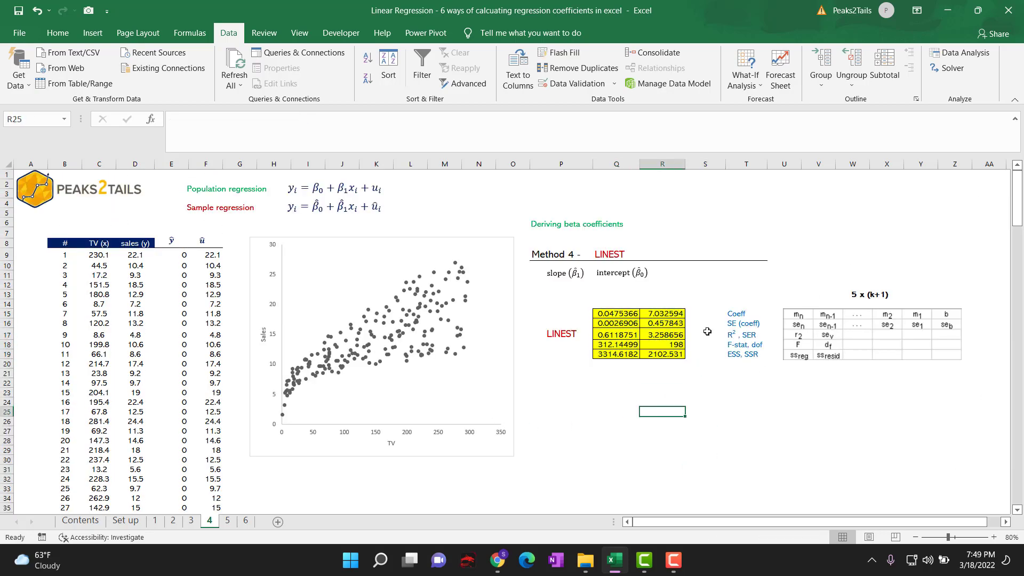
left_click_drag(611, 315, 655, 313)
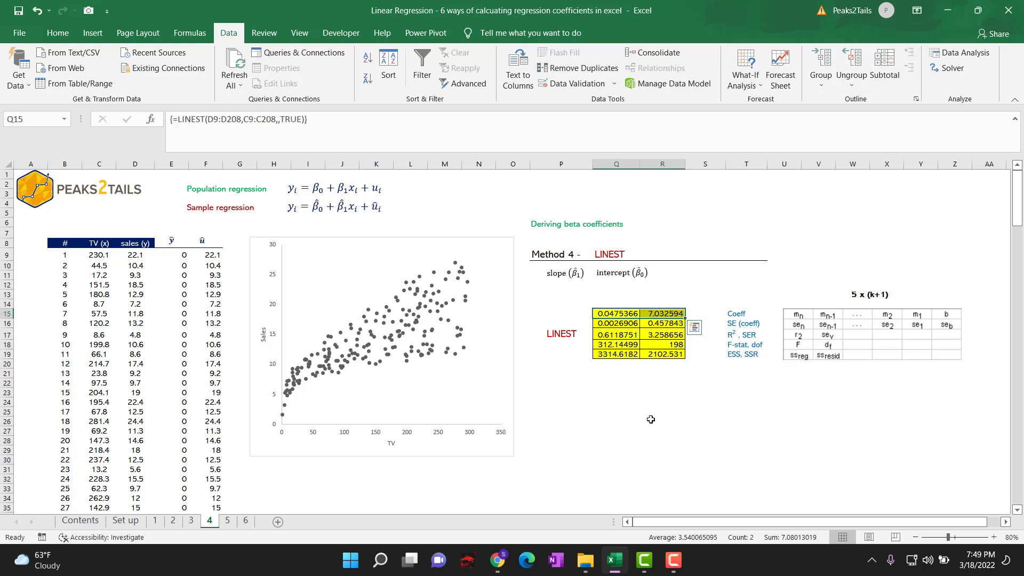
left_click(651, 419)
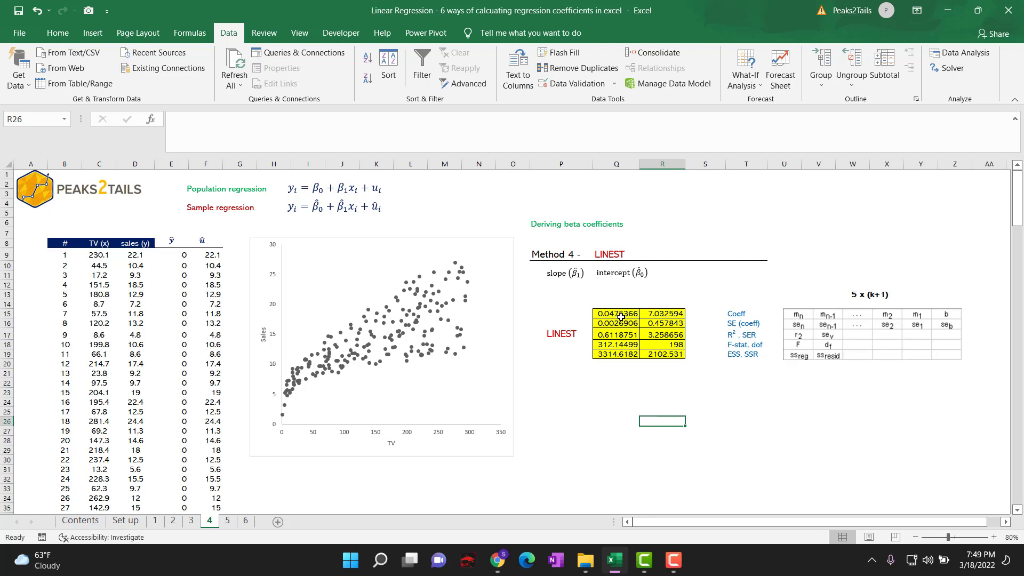
left_click_drag(621, 316, 661, 316)
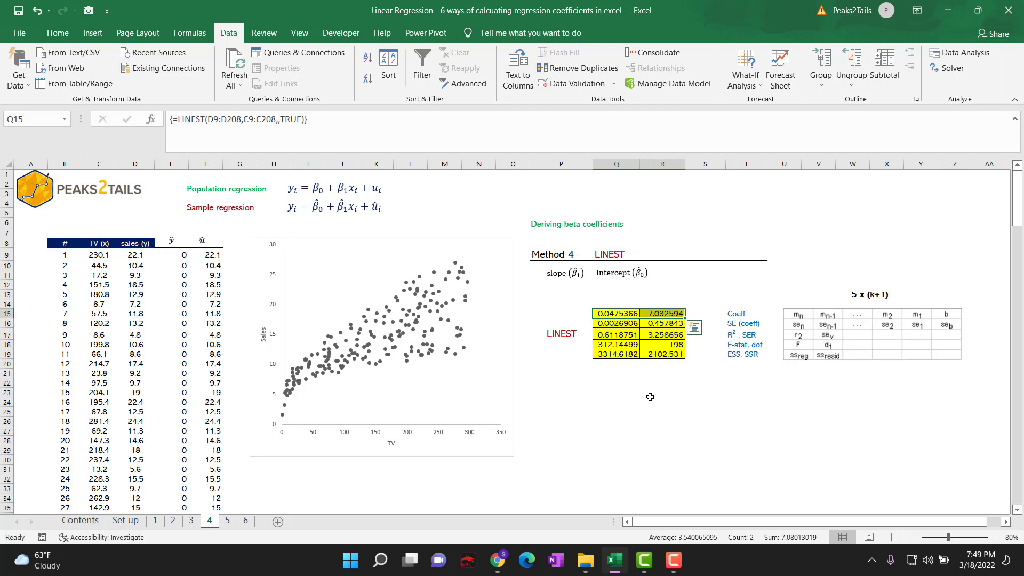
left_click(650, 397)
left_click(621, 319)
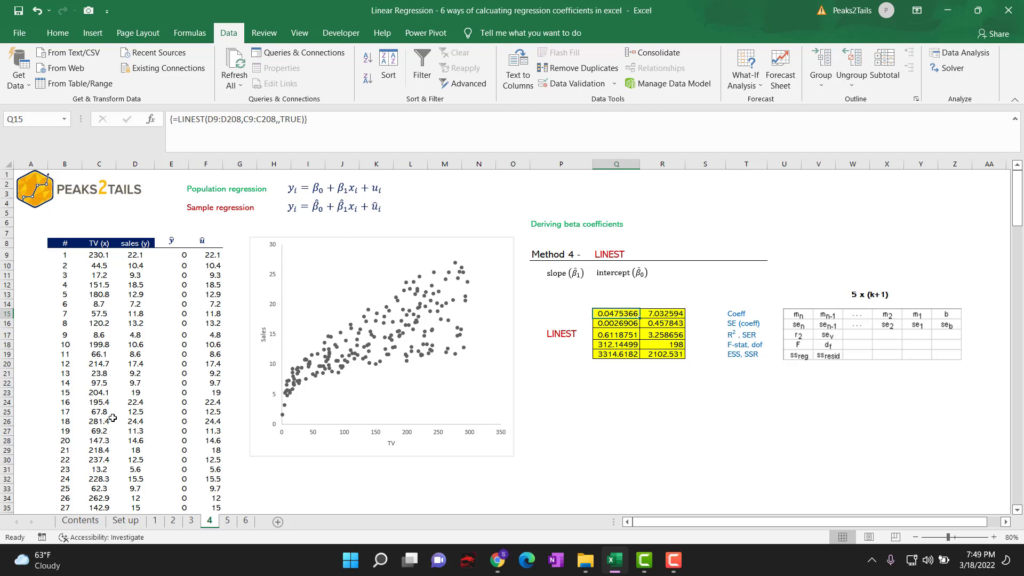
left_click(823, 313)
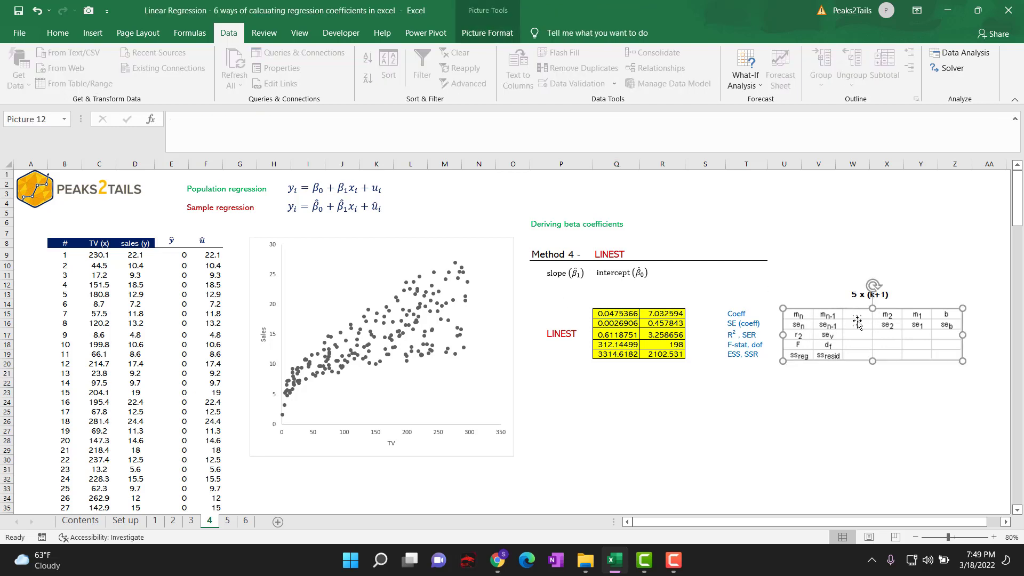
left_click(821, 403)
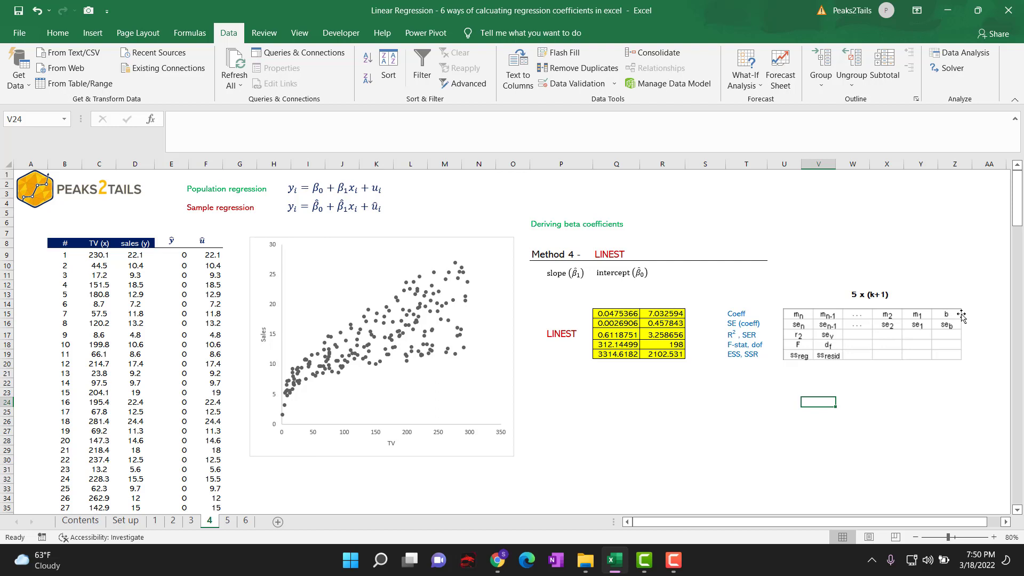
Step: Link the slope cell P12 to Q15 and the intercept cell Q12 to R15 of the LINEST output
left_click(562, 284)
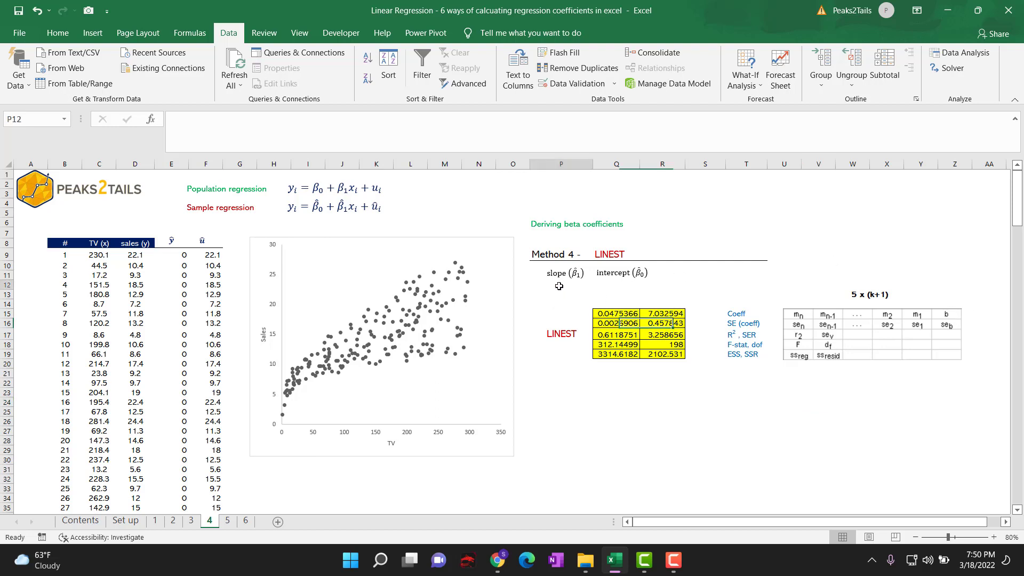
type("=")
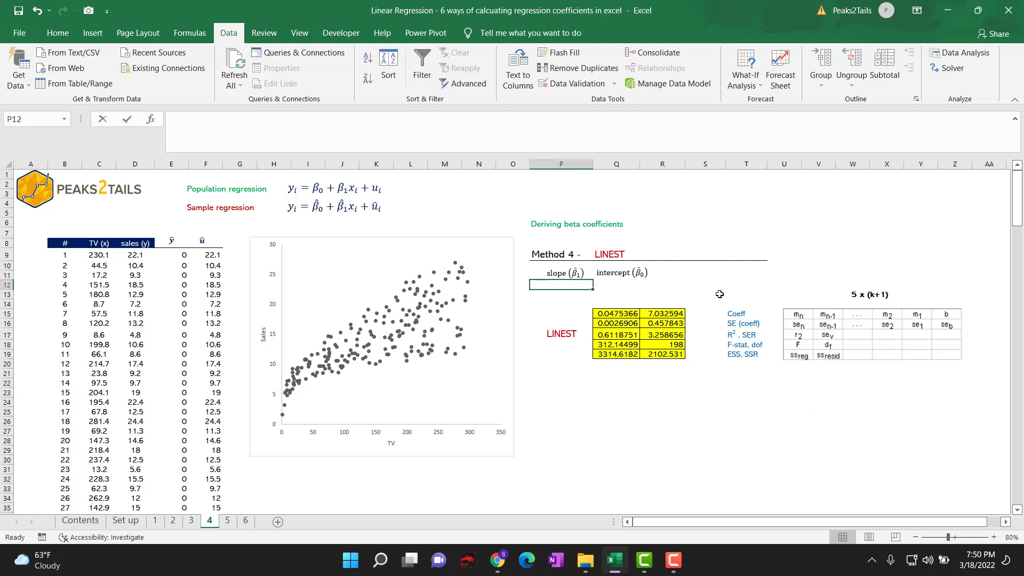
left_click(626, 316)
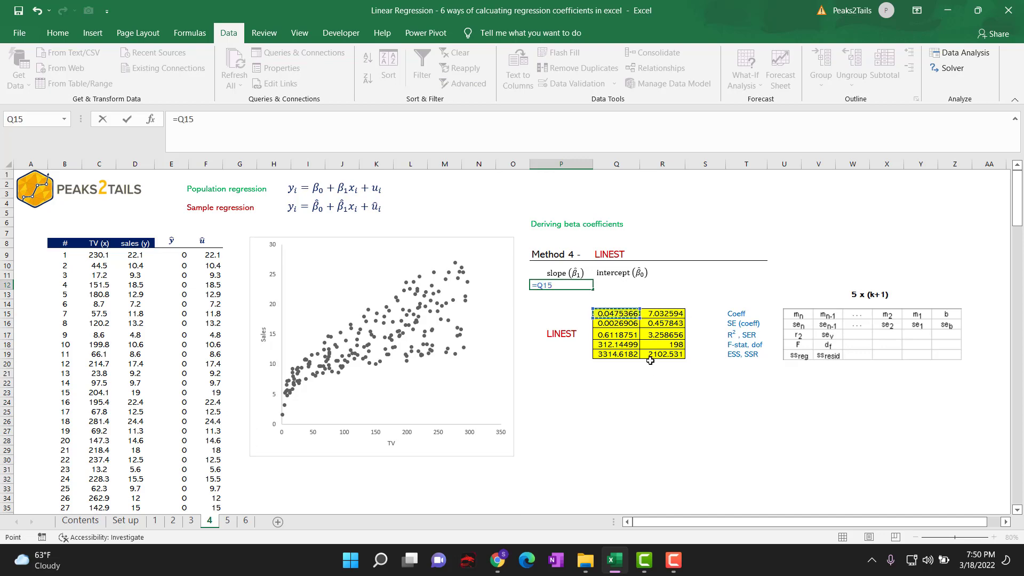
key("Return")
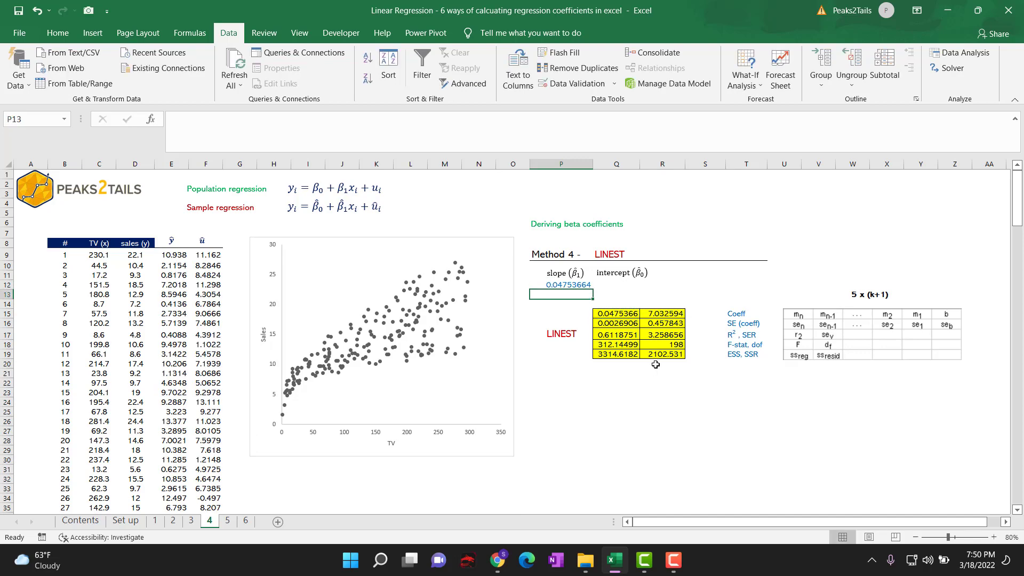
left_click(633, 286)
type("=")
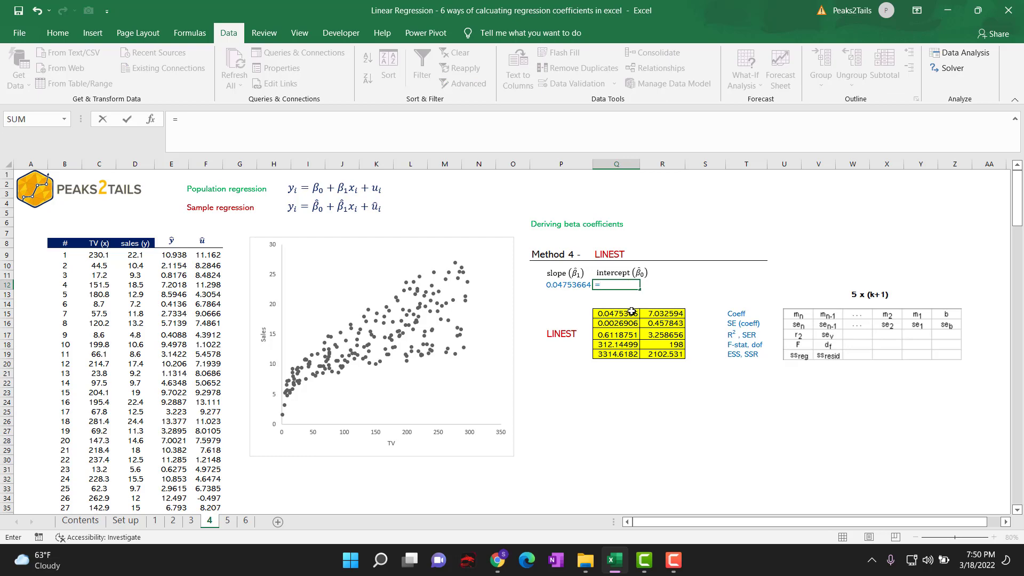
left_click(655, 316)
key("ctrl+Return")
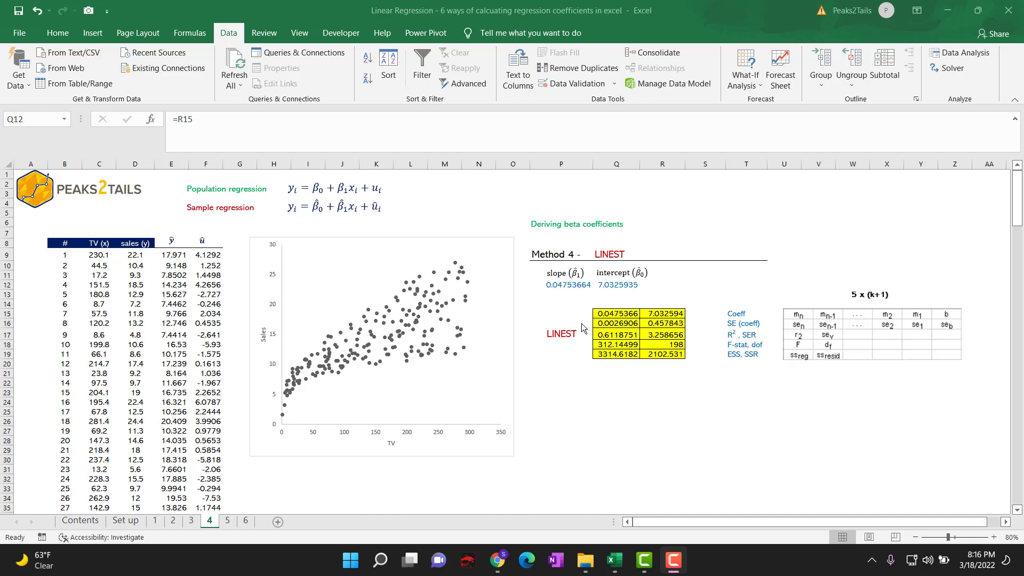
Step: Review the TV and sales data alongside the additional statistics in the LINEST output
left_click(576, 339)
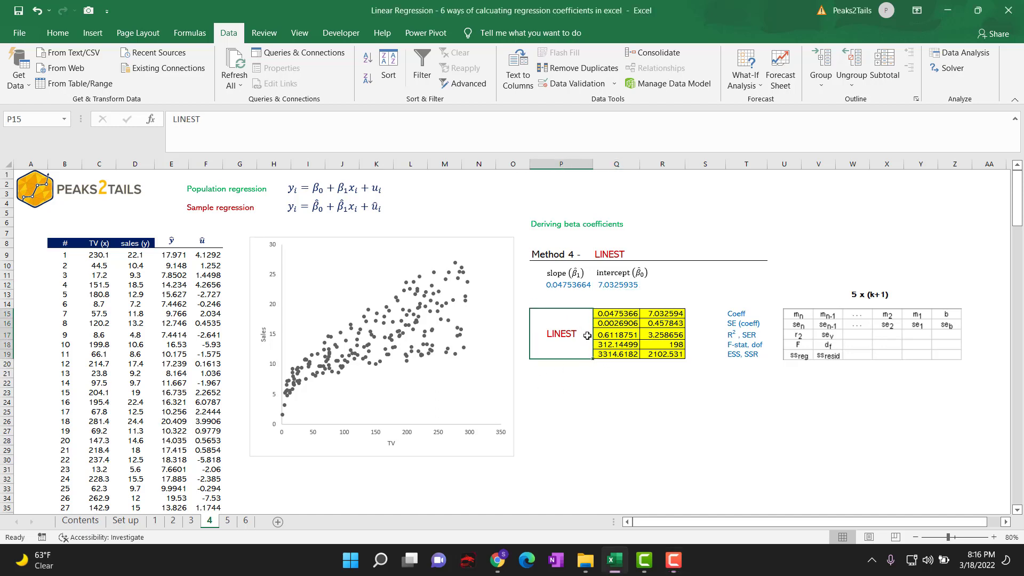
left_click_drag(93, 256, 122, 408)
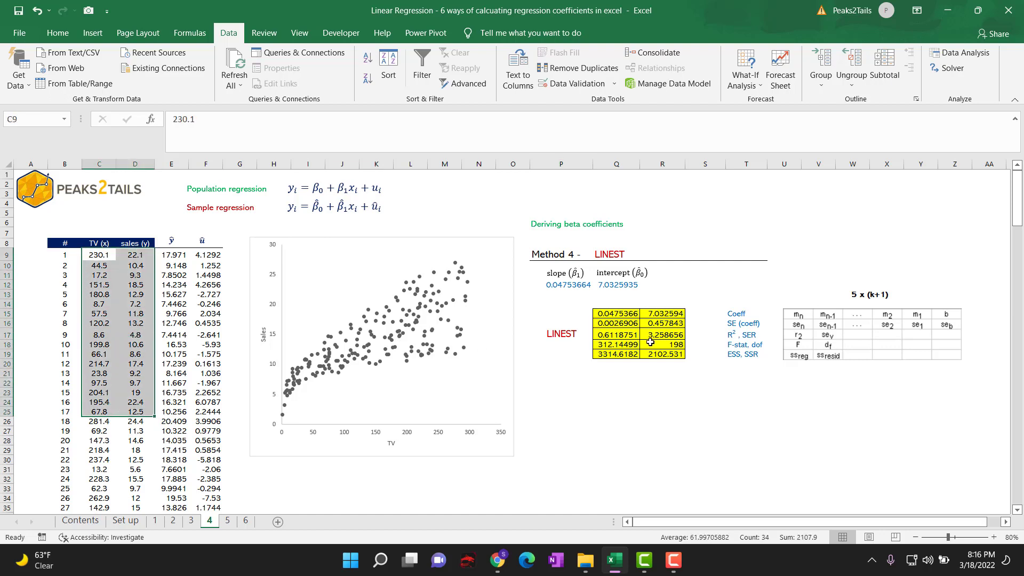
left_click_drag(616, 324, 655, 358)
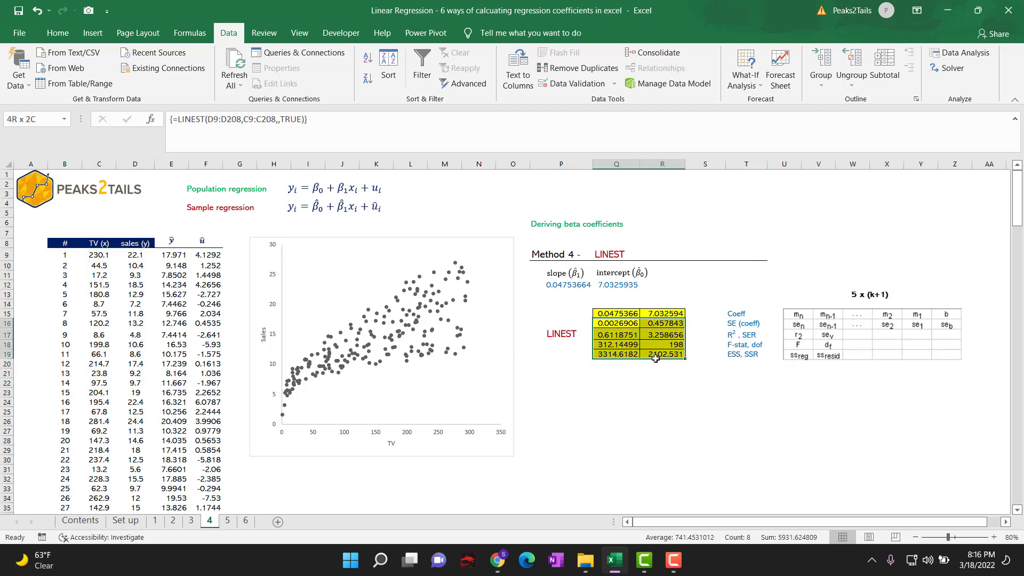
left_click(643, 334)
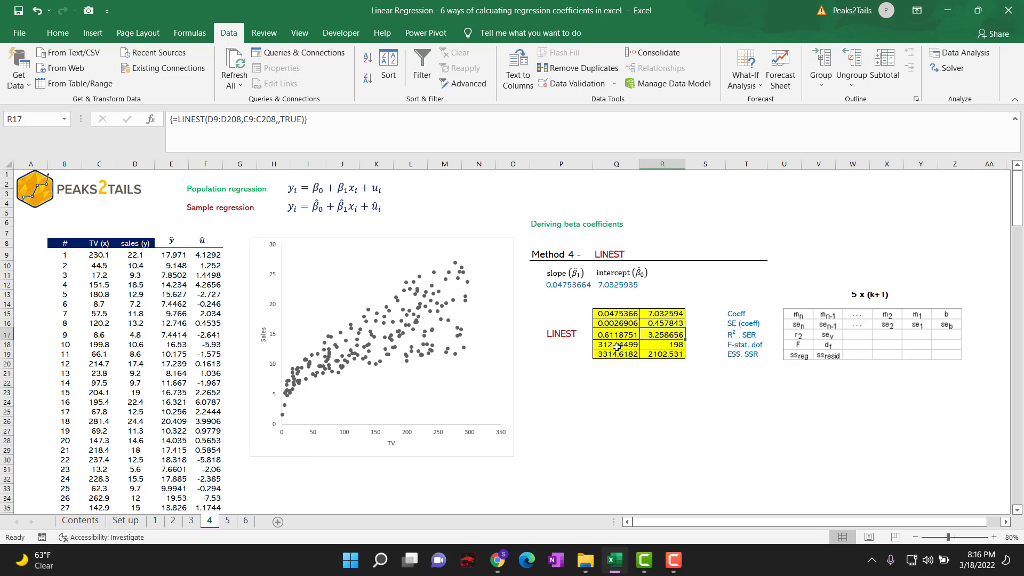
left_click(582, 340)
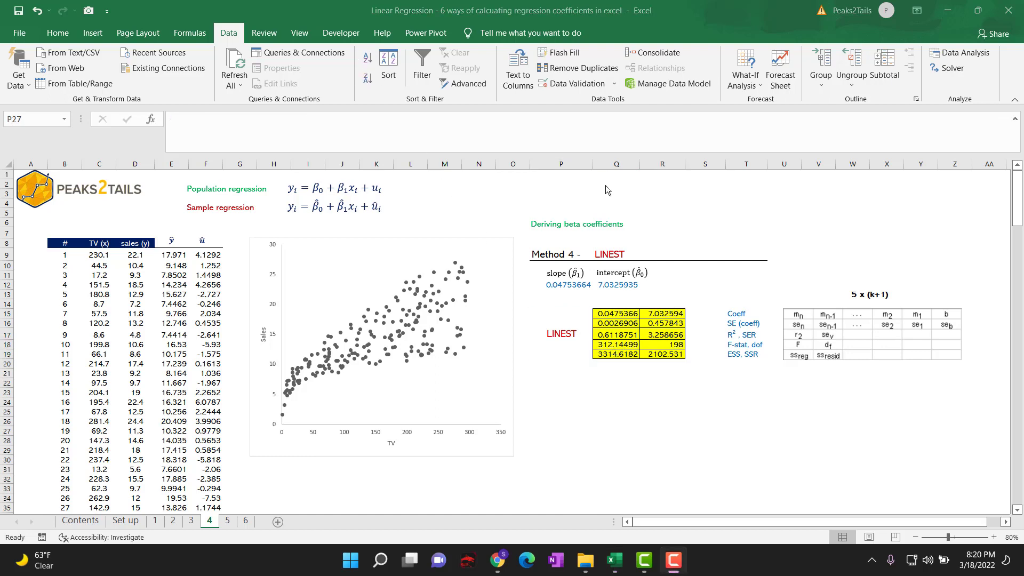
Step: Go to sheet 5 for the Minimize SSR method and review the residuals in column F
left_click(224, 525)
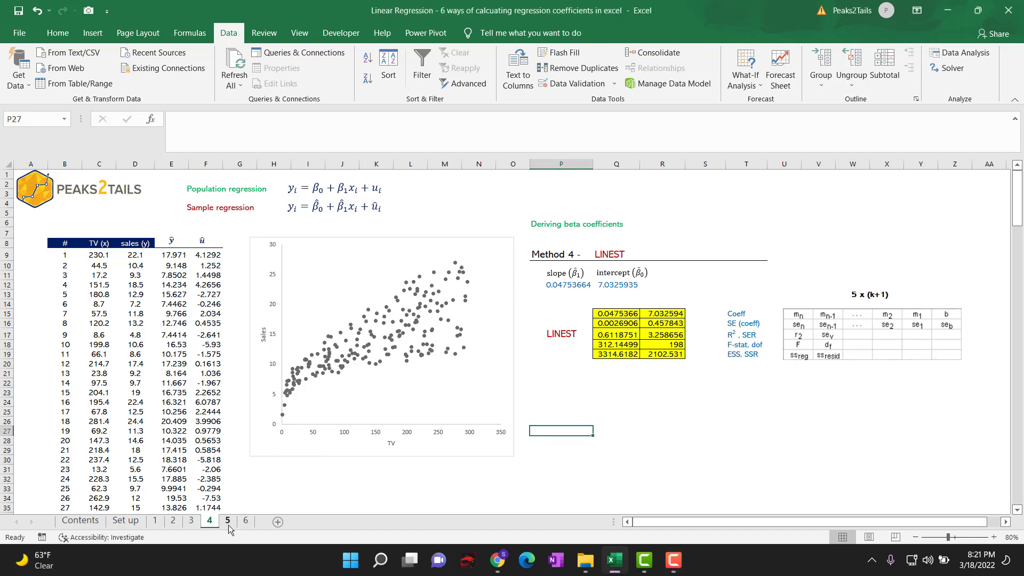
left_click(228, 523)
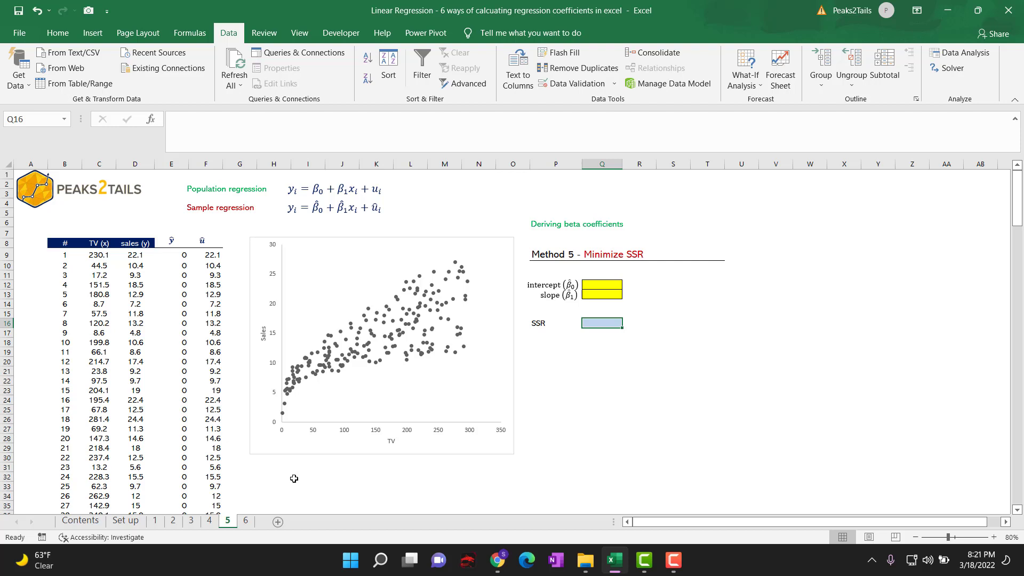
left_click_drag(212, 254, 218, 429)
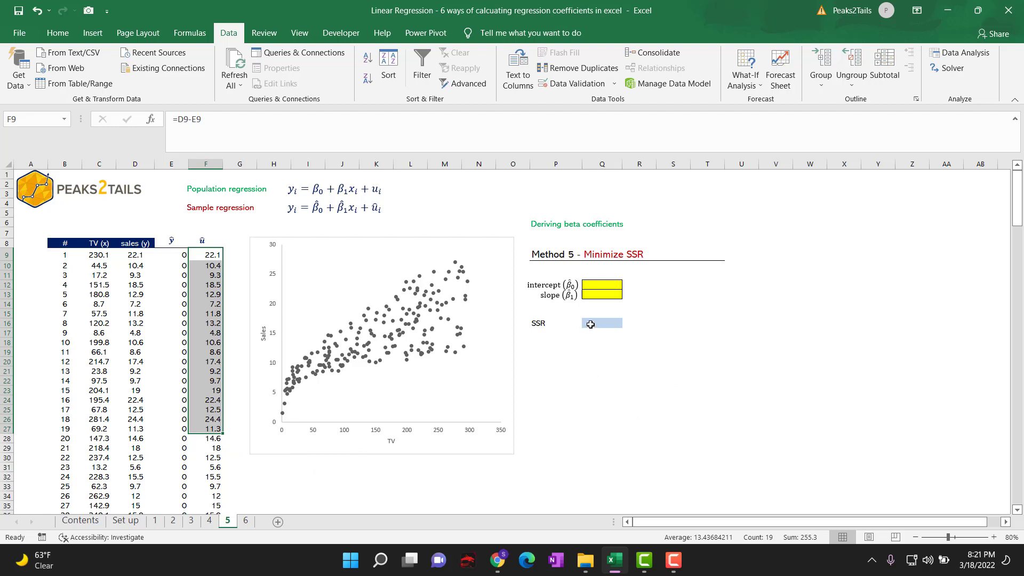
Step: Calculate the SSR in Q16 on sheet 5 as the sum of squared residuals with =SUMSQ(F9:F208)
left_click(592, 360)
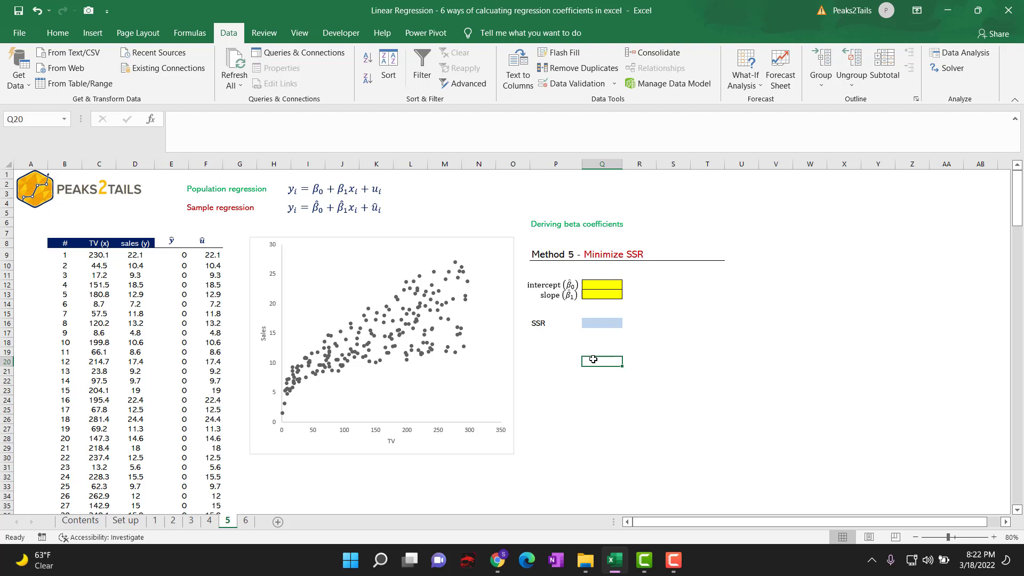
left_click(613, 327)
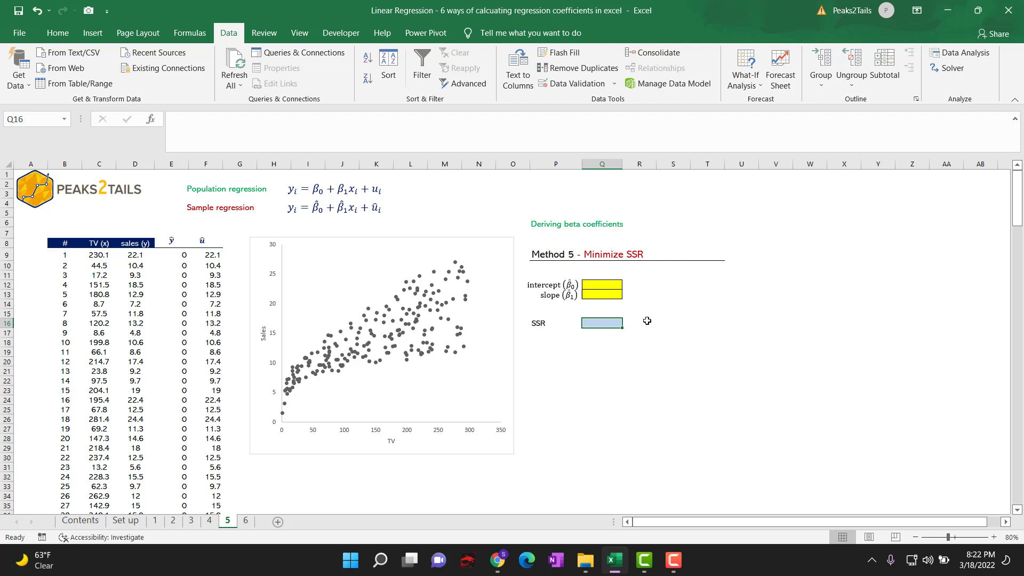
left_click_drag(611, 287, 611, 294)
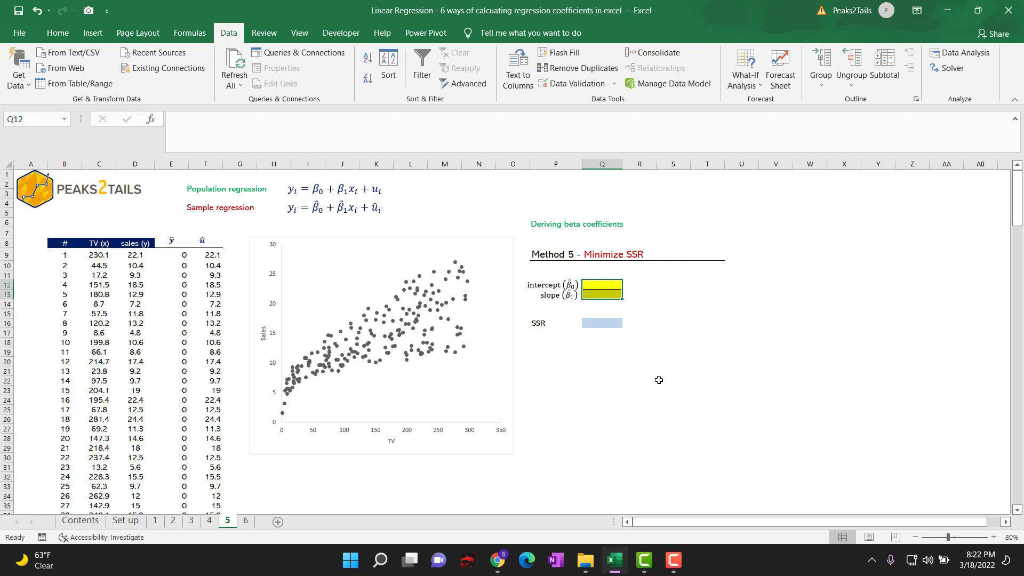
left_click_drag(605, 285, 601, 296)
left_click(611, 324)
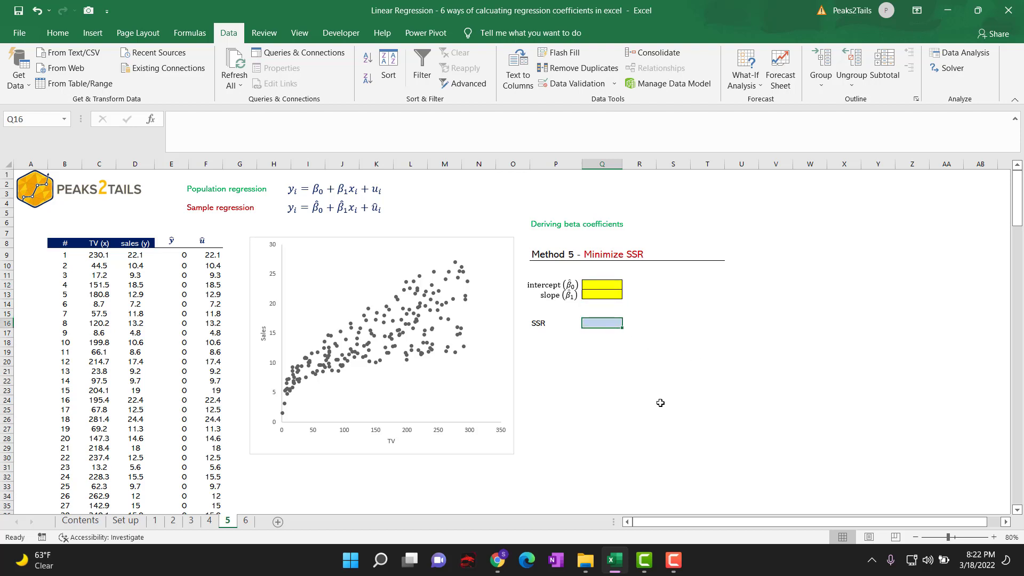
type("=sumsq")
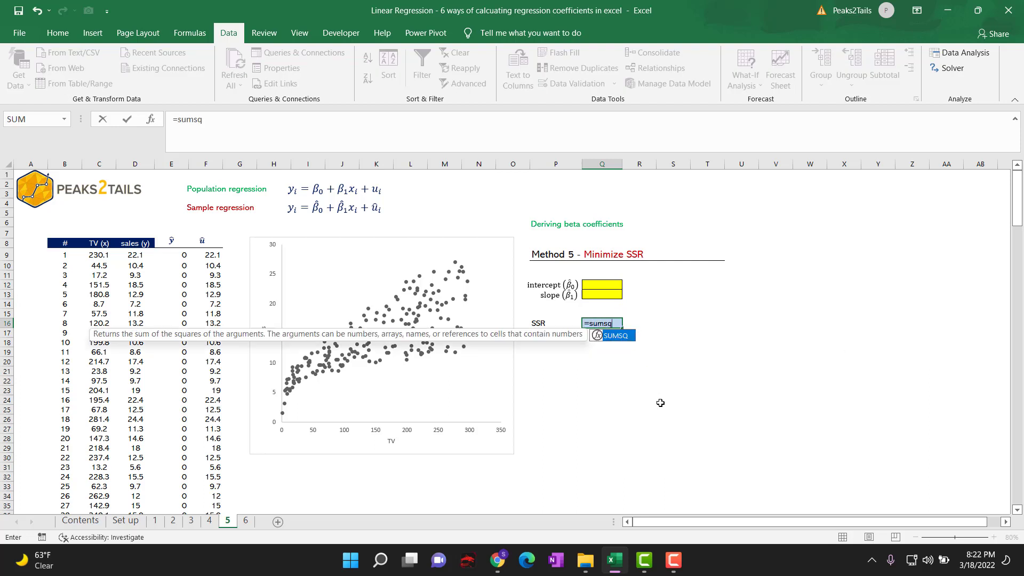
type("(")
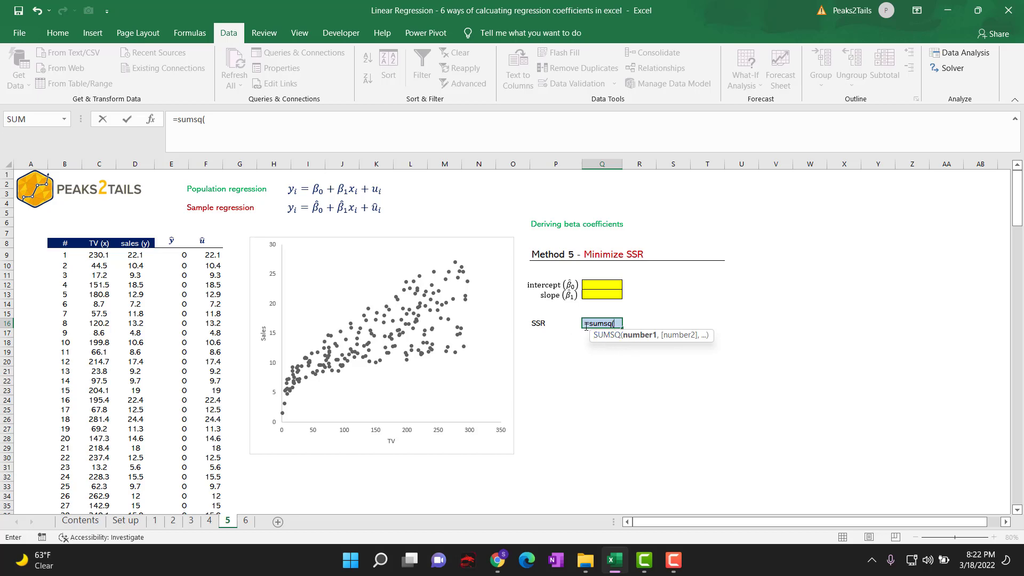
left_click(222, 256)
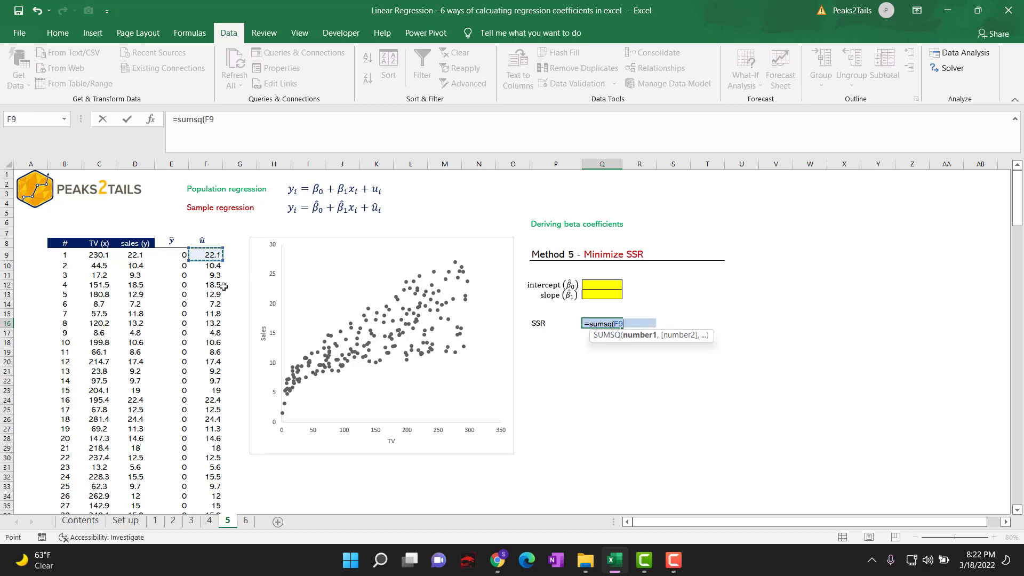
key("ctrl+shift+Down")
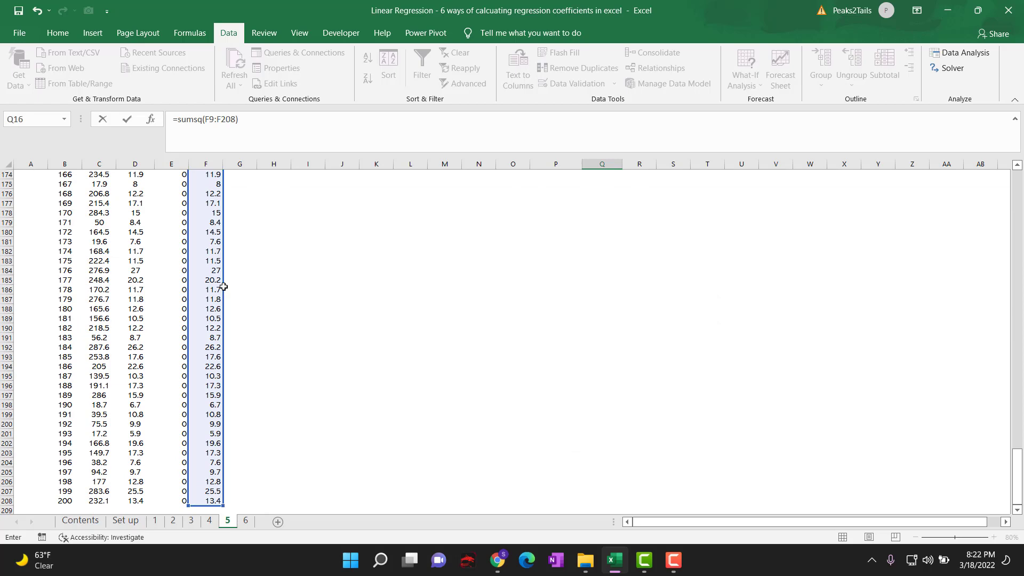
key("Return")
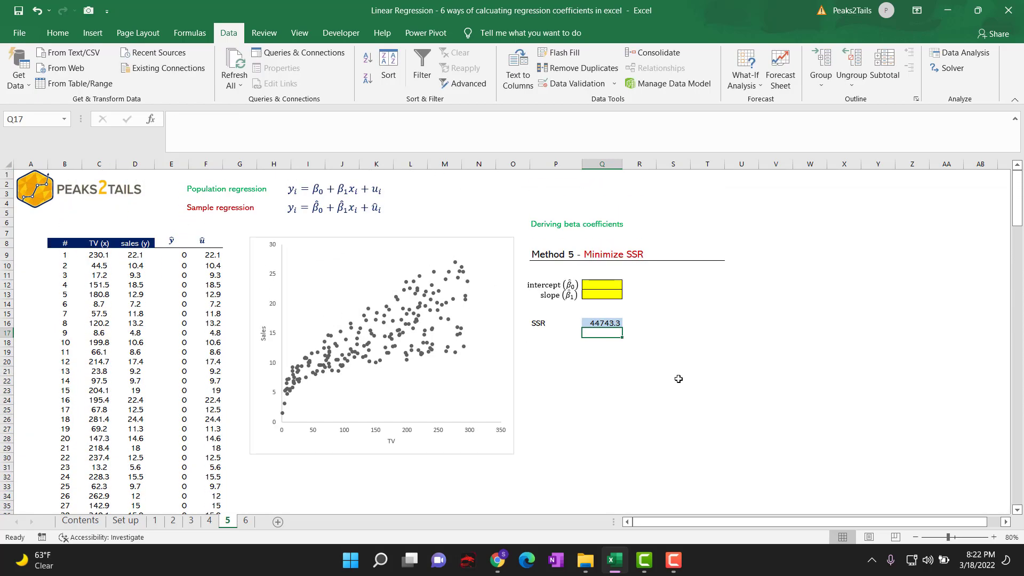
Step: Compare the residuals in column F with the sales data, and review the SSR cell and the empty intercept and slope cells
left_click(675, 379)
left_click(589, 283)
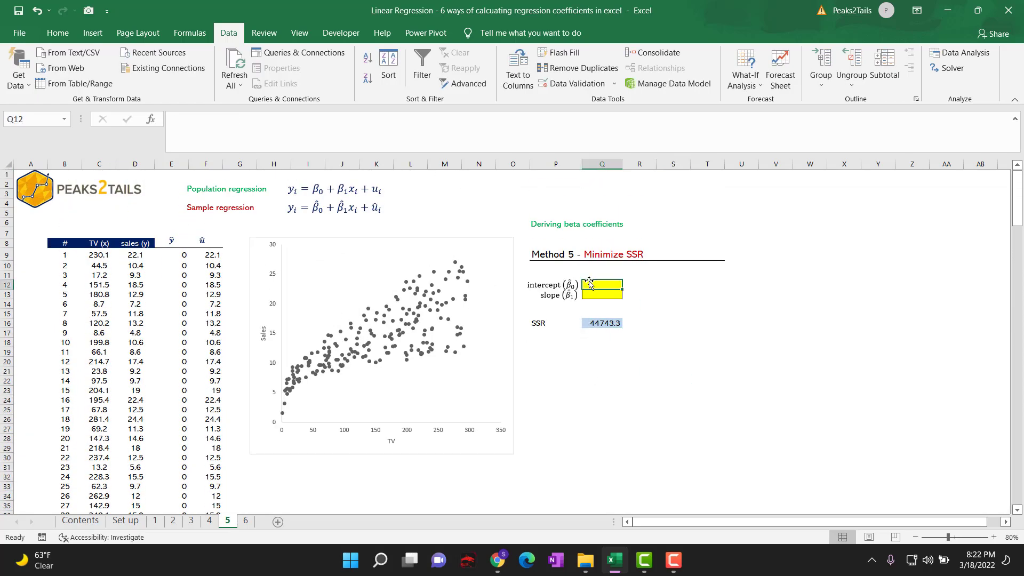
left_click_drag(213, 255, 213, 275)
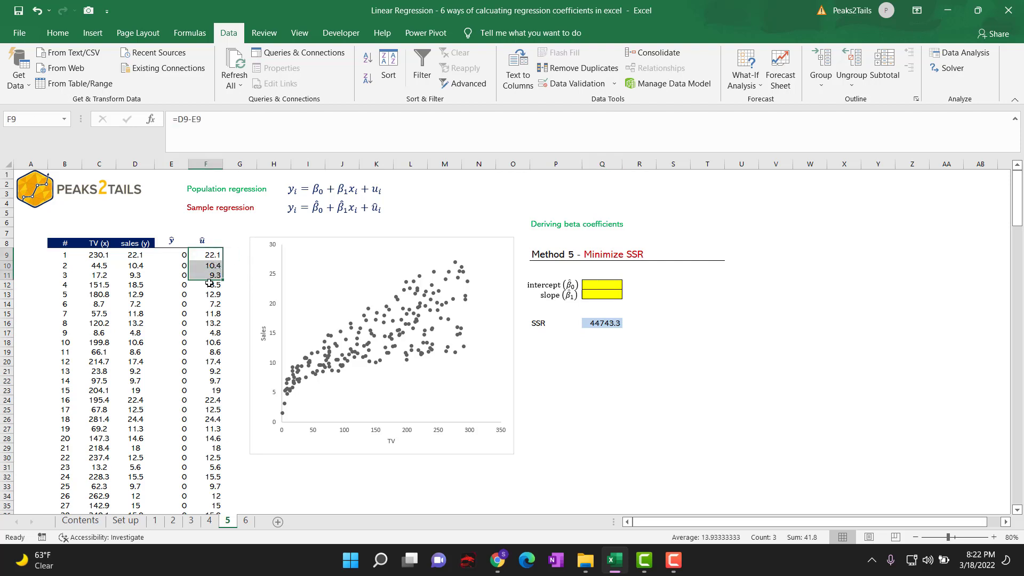
left_click_drag(137, 256, 137, 390)
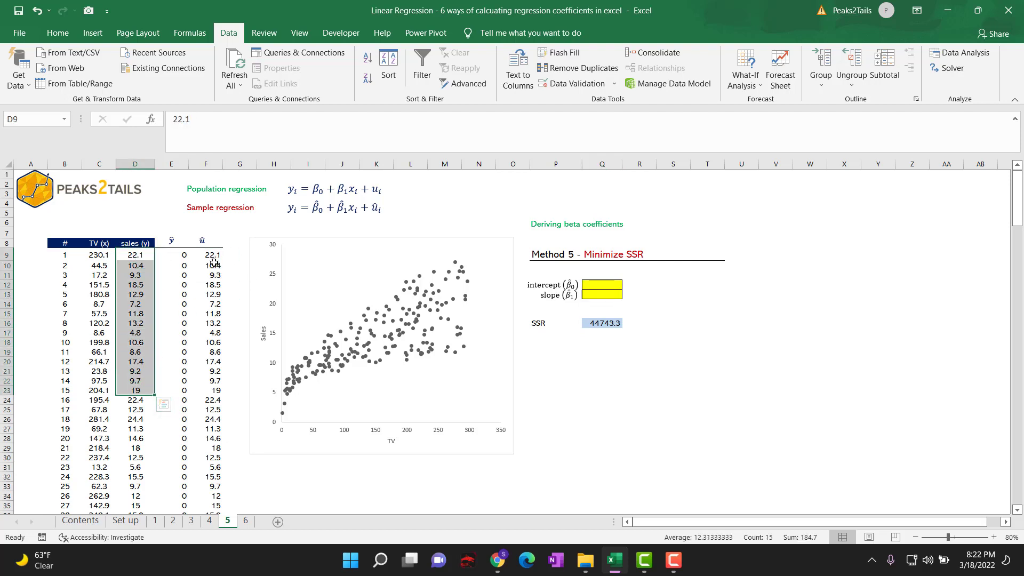
left_click_drag(213, 255, 215, 372)
left_click(586, 352)
left_click(602, 322)
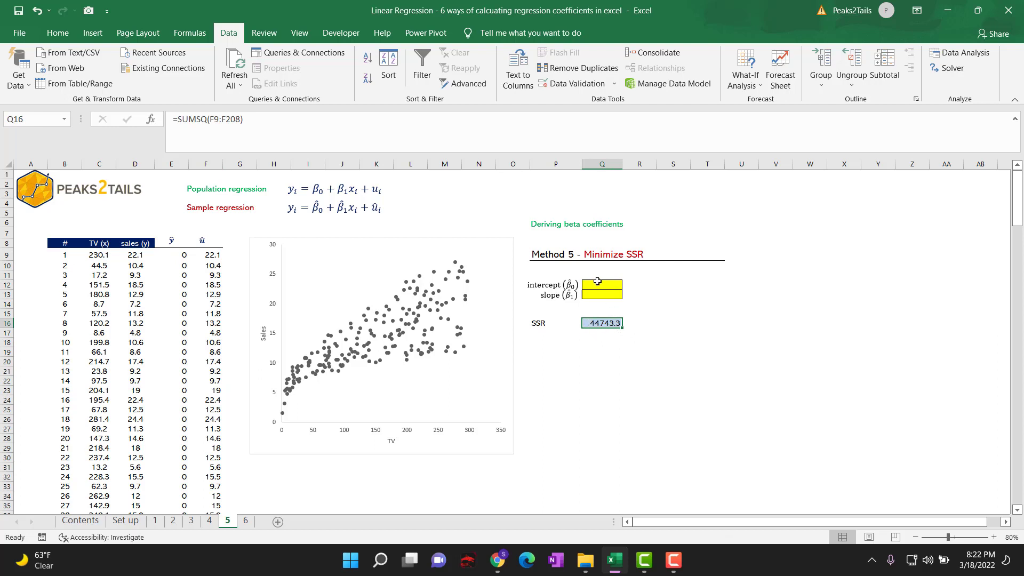
left_click_drag(601, 284, 602, 297)
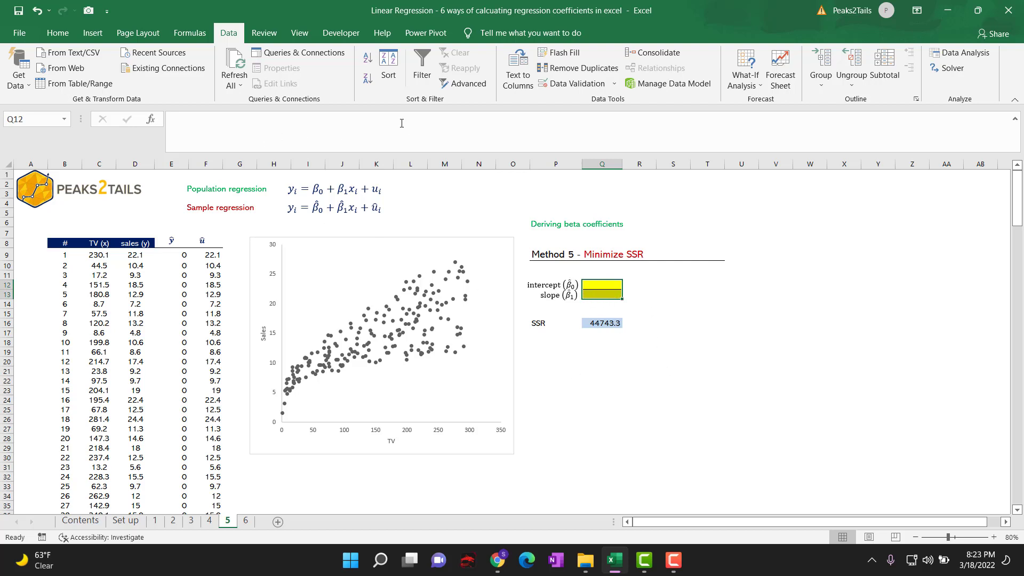
Step: Open Solver and set it to minimize the SSR in objective cell $Q$16
left_click(951, 68)
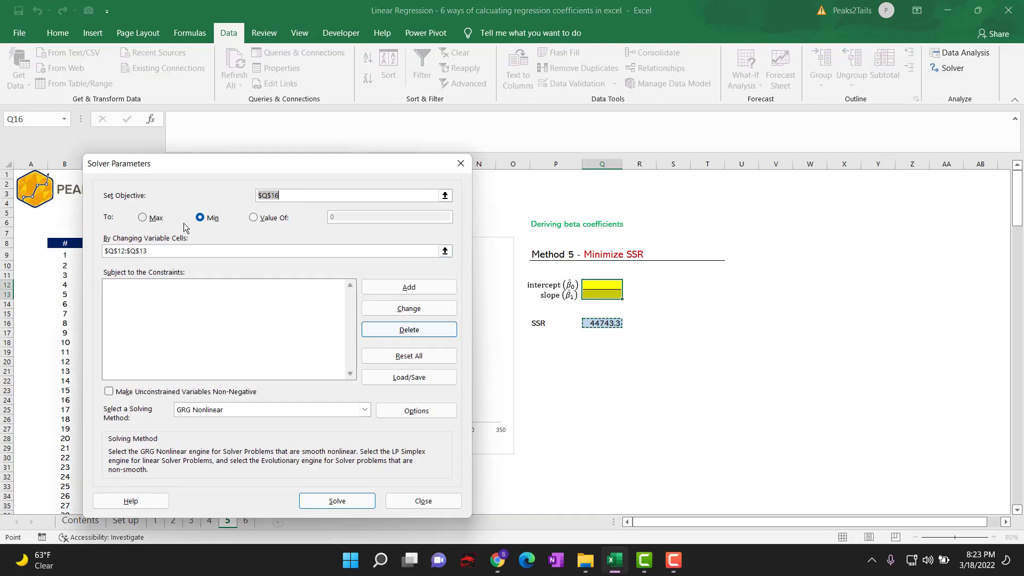
left_click(204, 219)
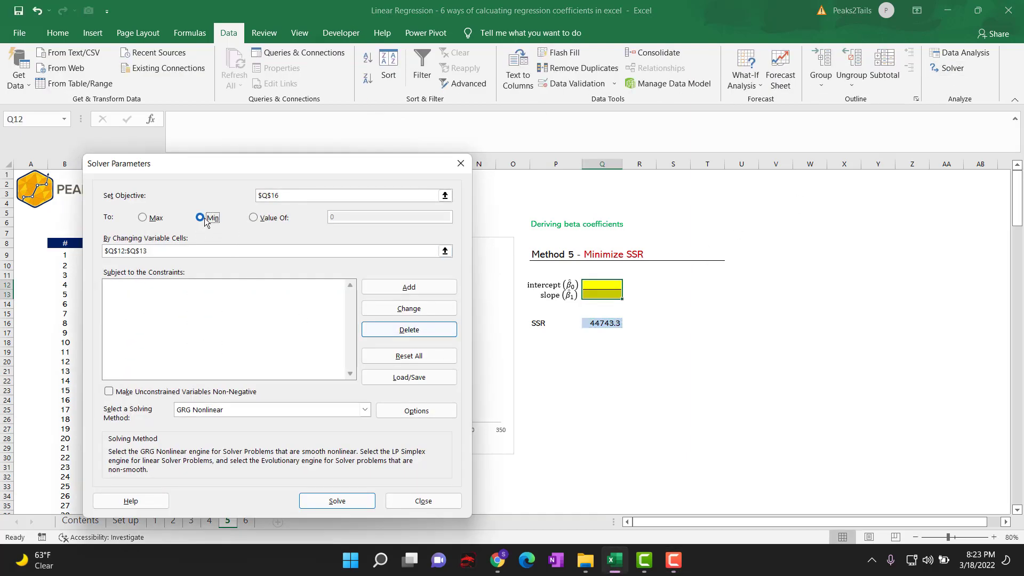
left_click(444, 195)
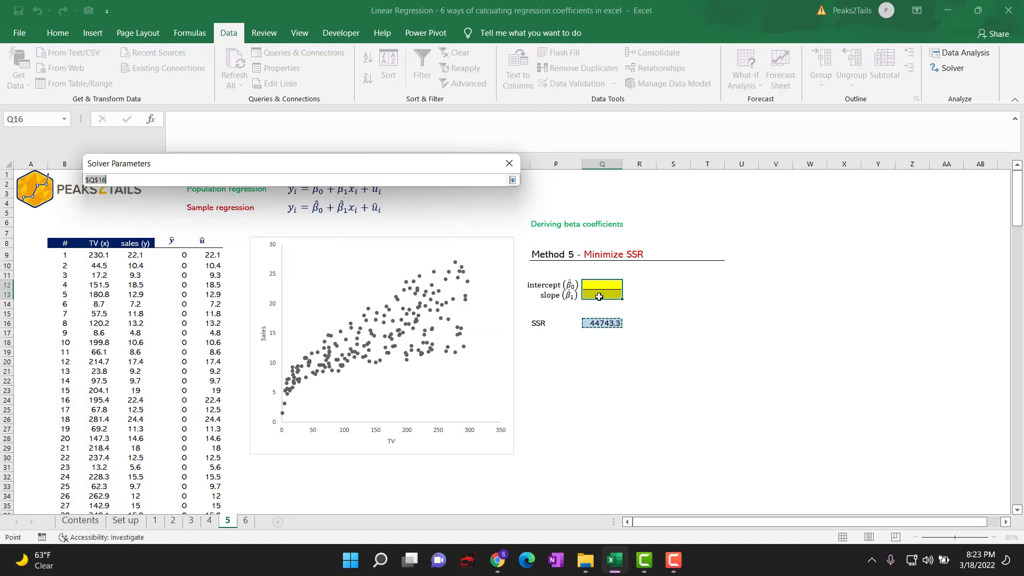
left_click(608, 324)
left_click(512, 180)
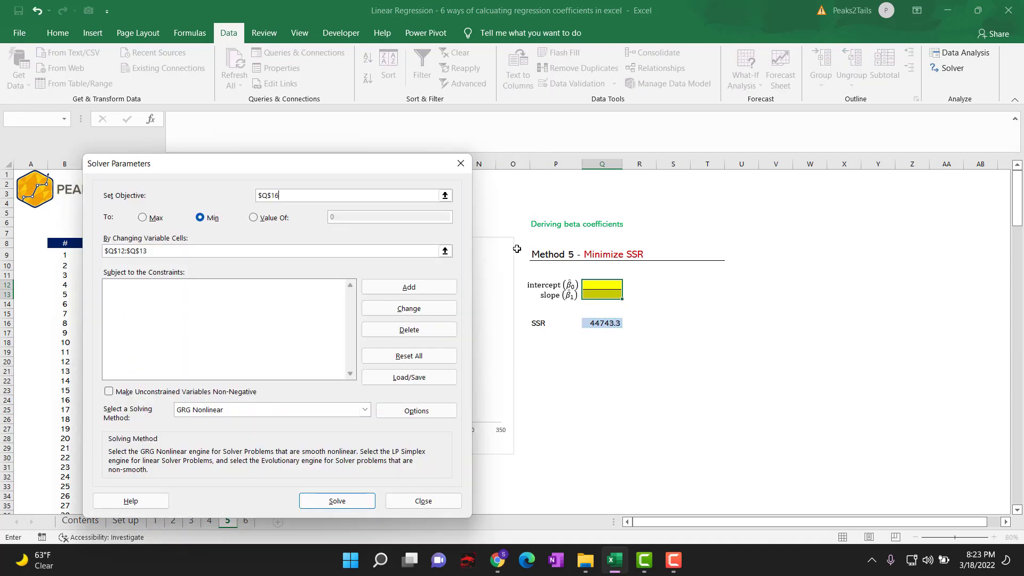
Step: Set the variable cells to $Q$12:$Q$13, solve with GRG Nonlinear and keep the Solver solution
left_click(445, 251)
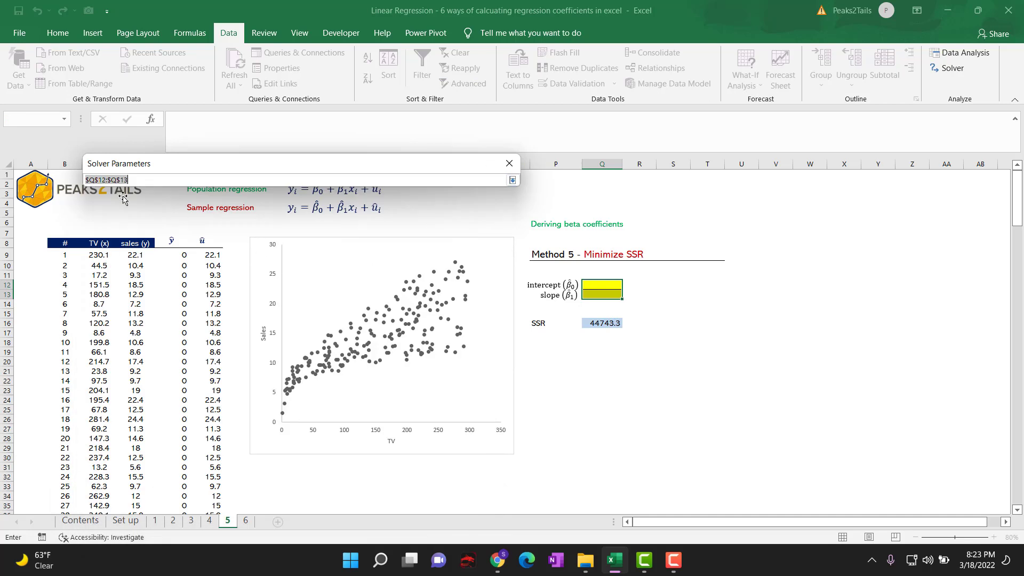
left_click_drag(602, 283, 602, 295)
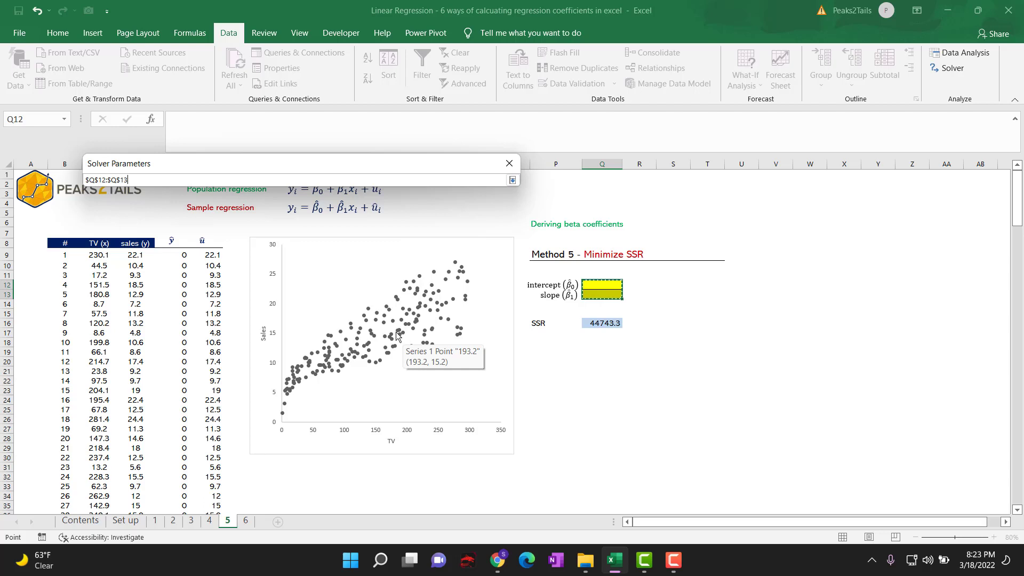
left_click(512, 180)
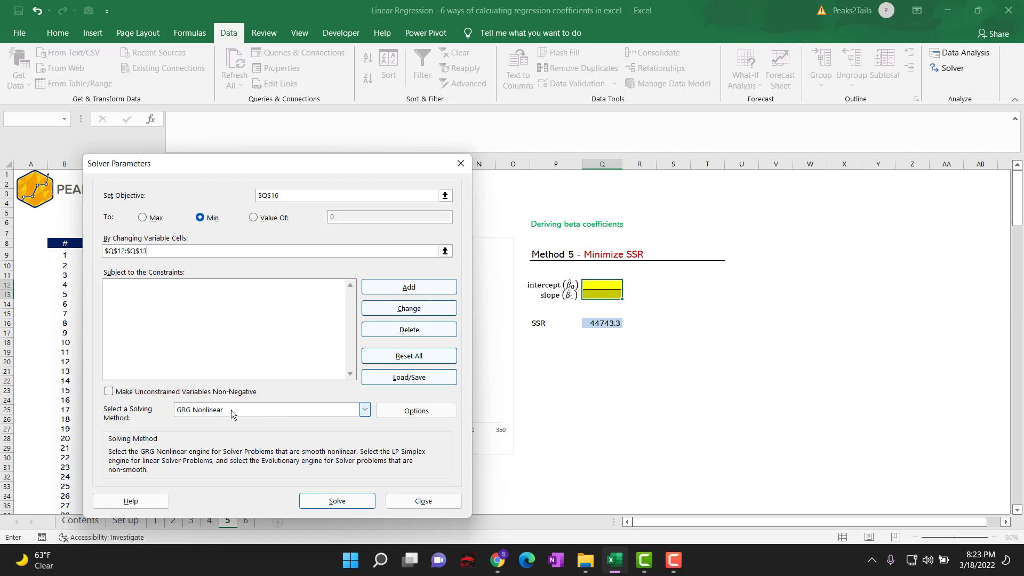
left_click(337, 502)
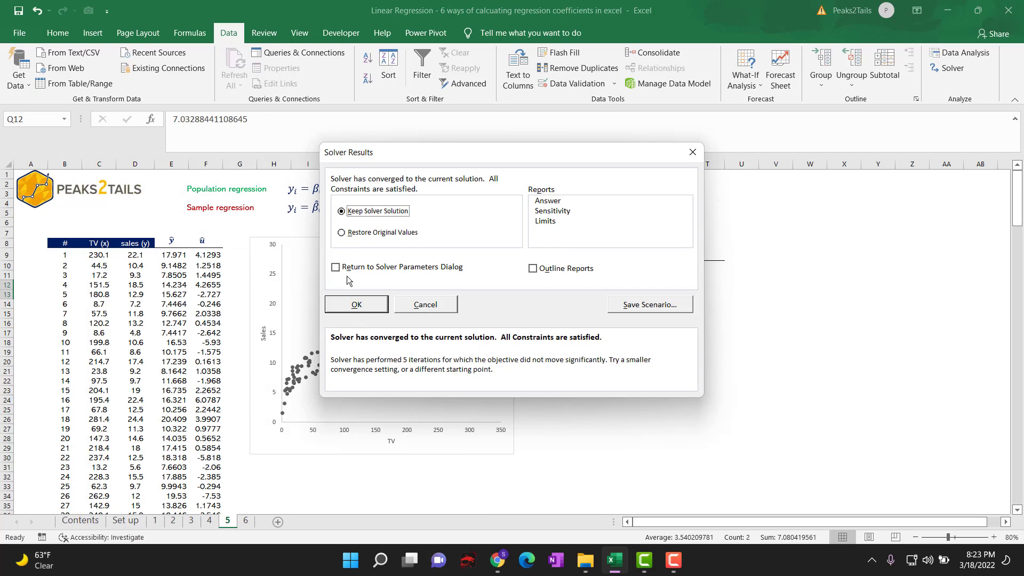
left_click(356, 305)
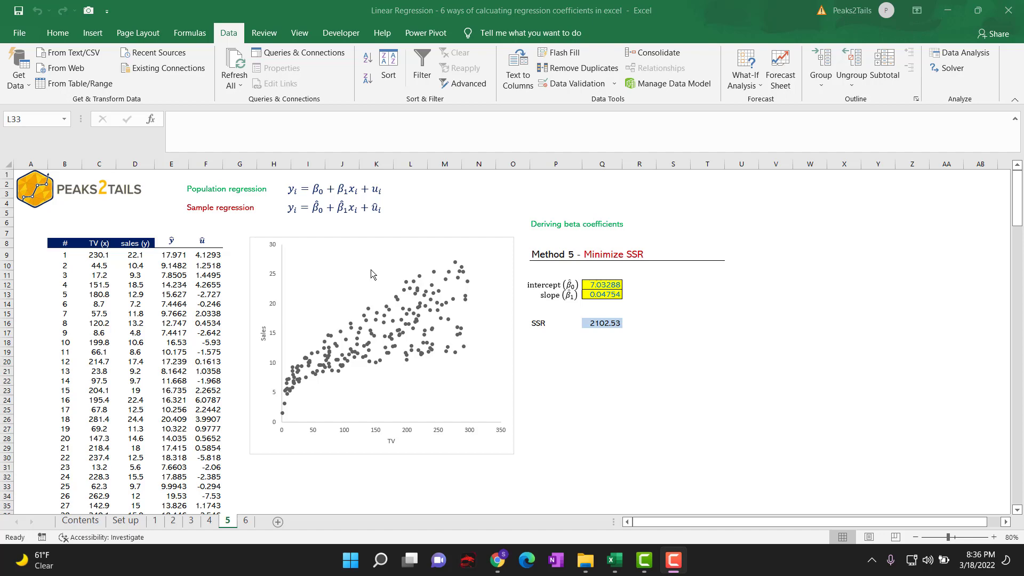
Step: Go to sheet 6 for the Maximum Likelihood Estimator method and review the fitted values and residuals in columns E and F
left_click(247, 520)
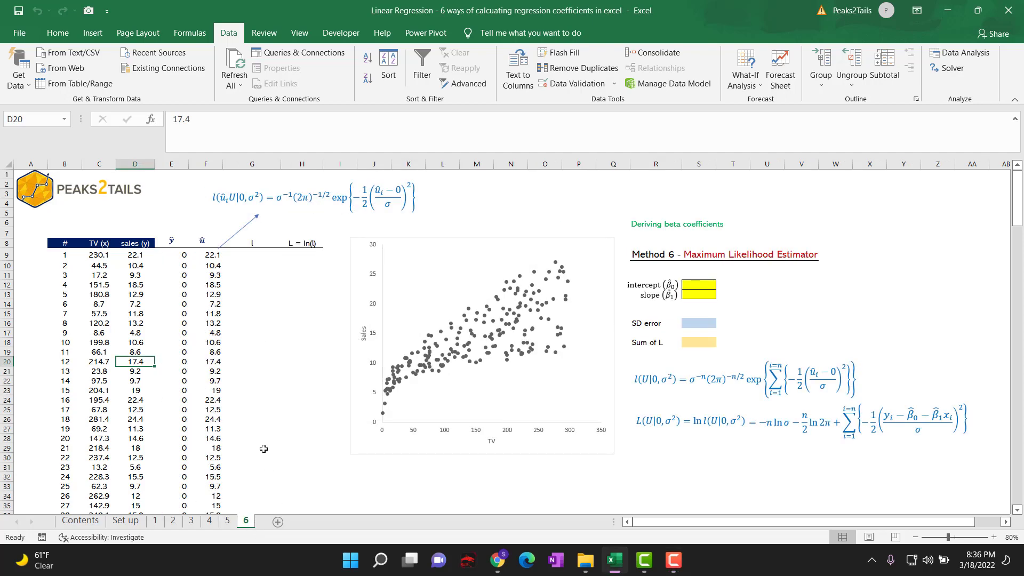
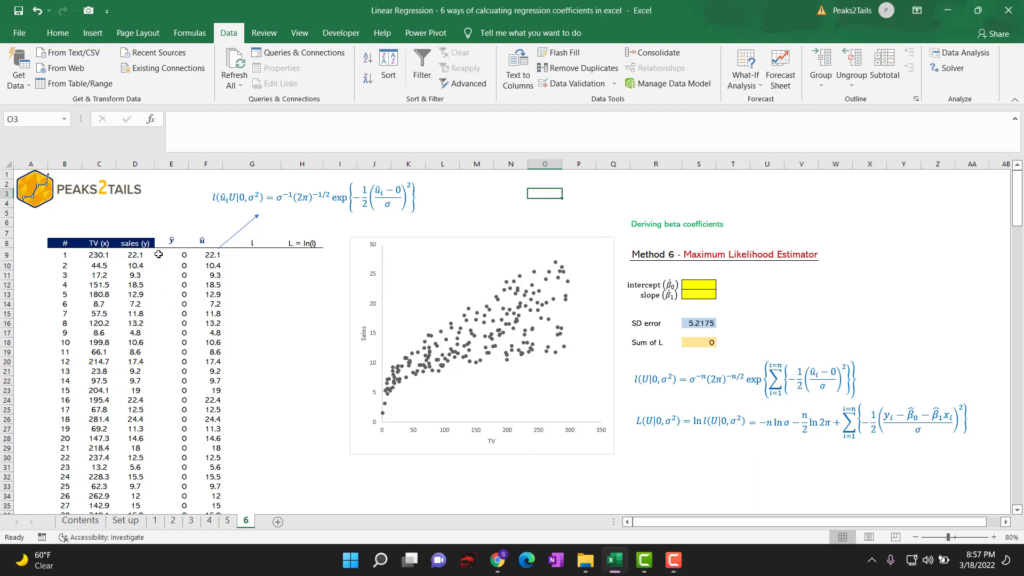
left_click_drag(162, 256, 214, 361)
left_click(272, 335)
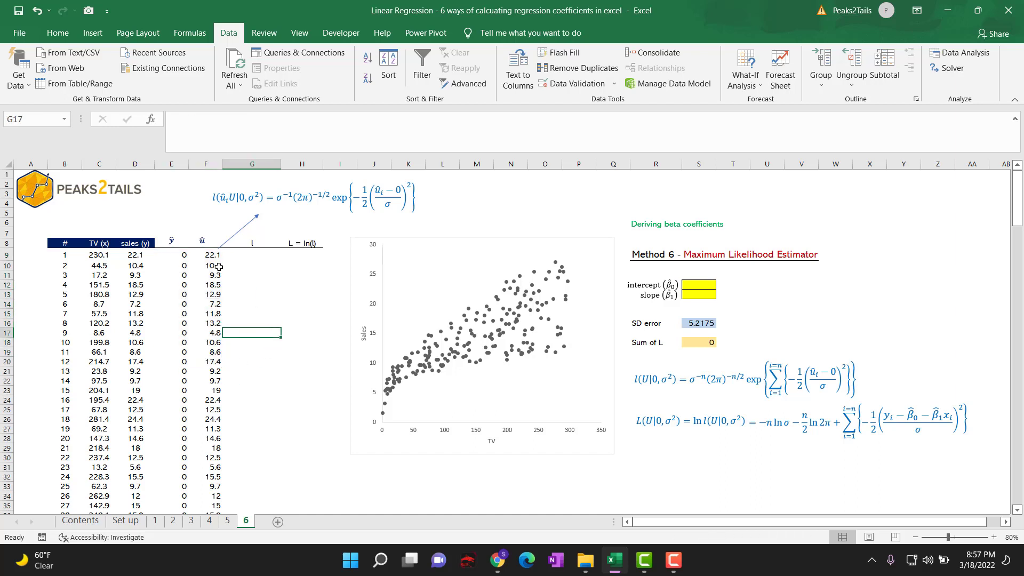
left_click_drag(212, 259, 214, 392)
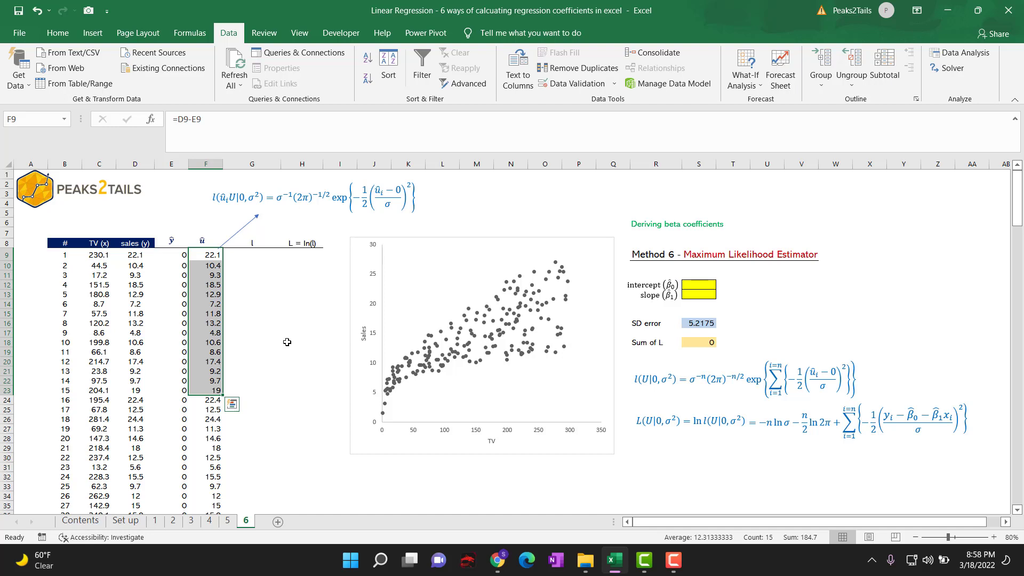
left_click(287, 343)
left_click_drag(205, 255, 217, 474)
left_click(263, 334)
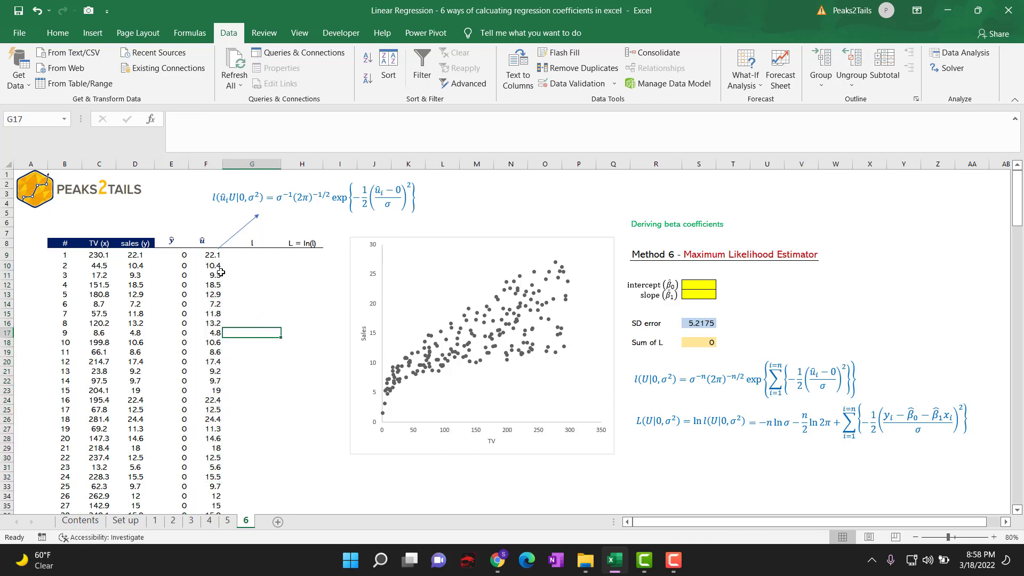
left_click(213, 254)
left_click_drag(210, 273, 222, 477)
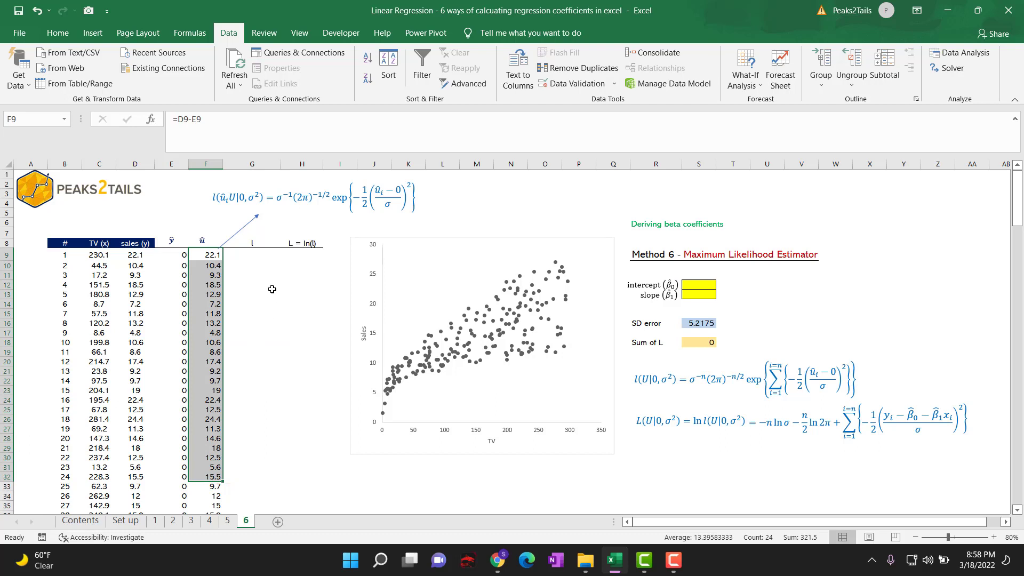
Step: Examine the normal likelihood formula above the table, relating its sigma and standardized residual terms to the residuals in column F
left_click(282, 198)
left_click(287, 182)
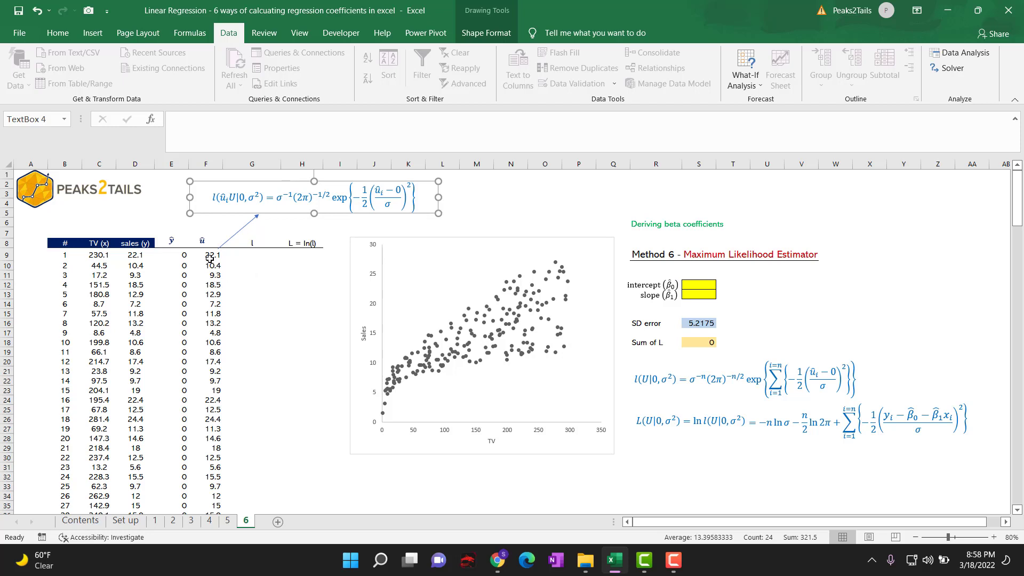
left_click_drag(210, 256, 215, 440)
left_click(282, 184)
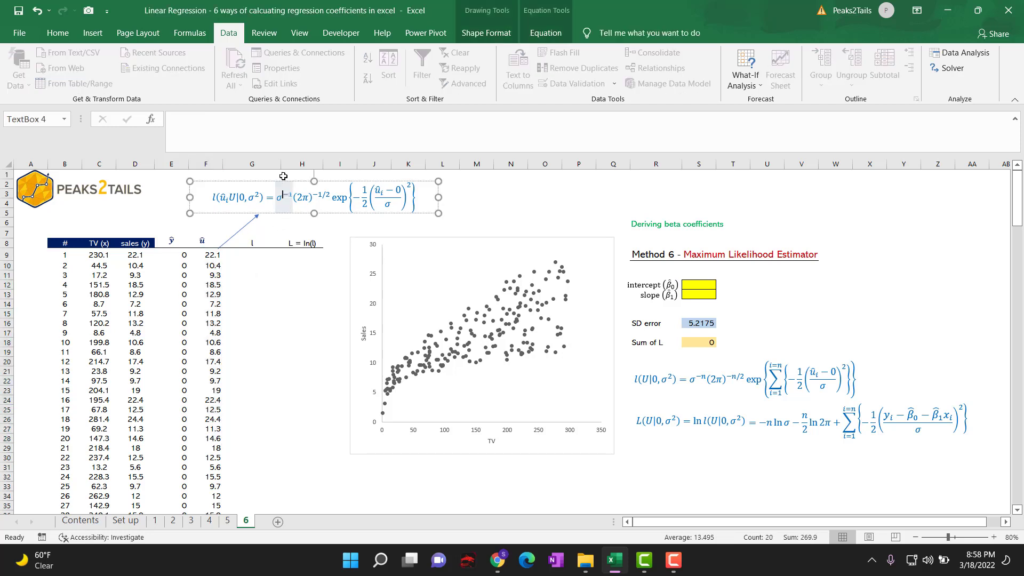
left_click(276, 182)
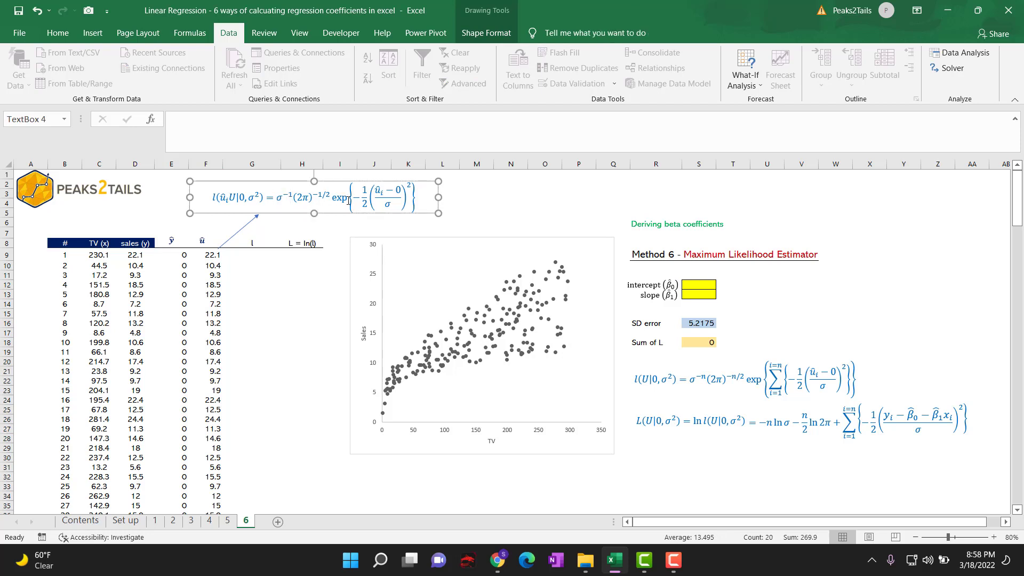
left_click_drag(384, 201, 394, 207)
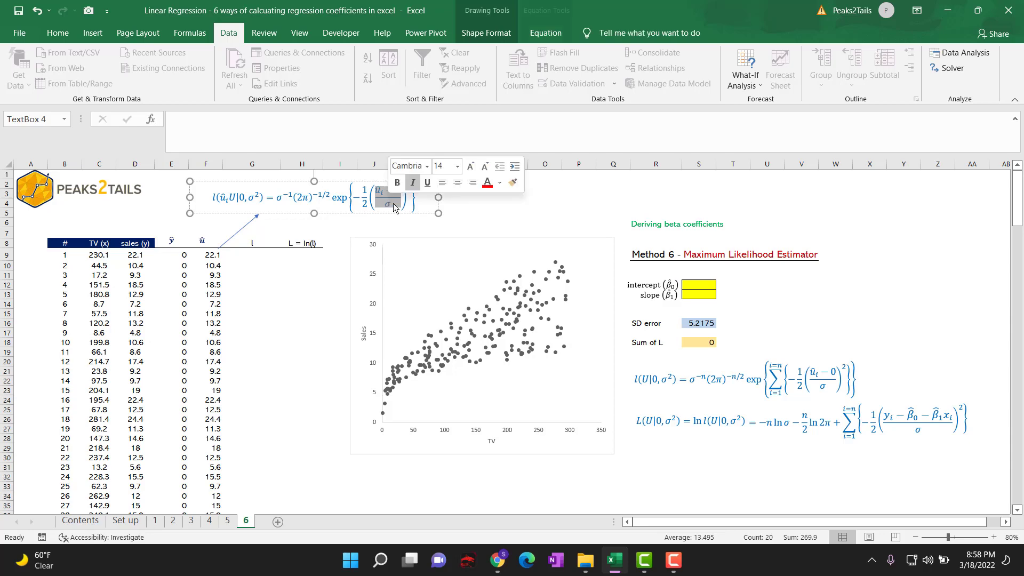
left_click(475, 211)
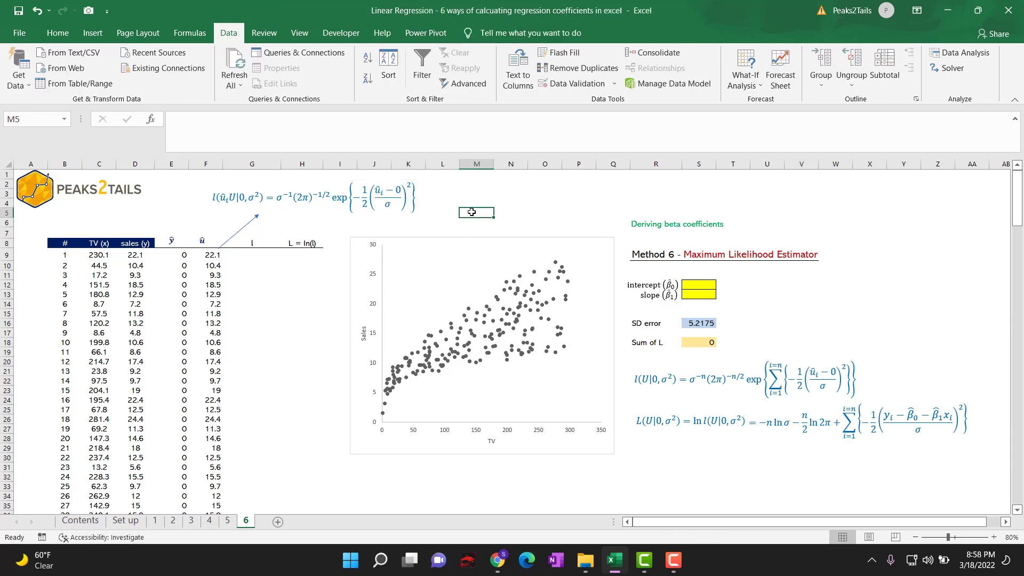
double_click(397, 190)
left_click(515, 213)
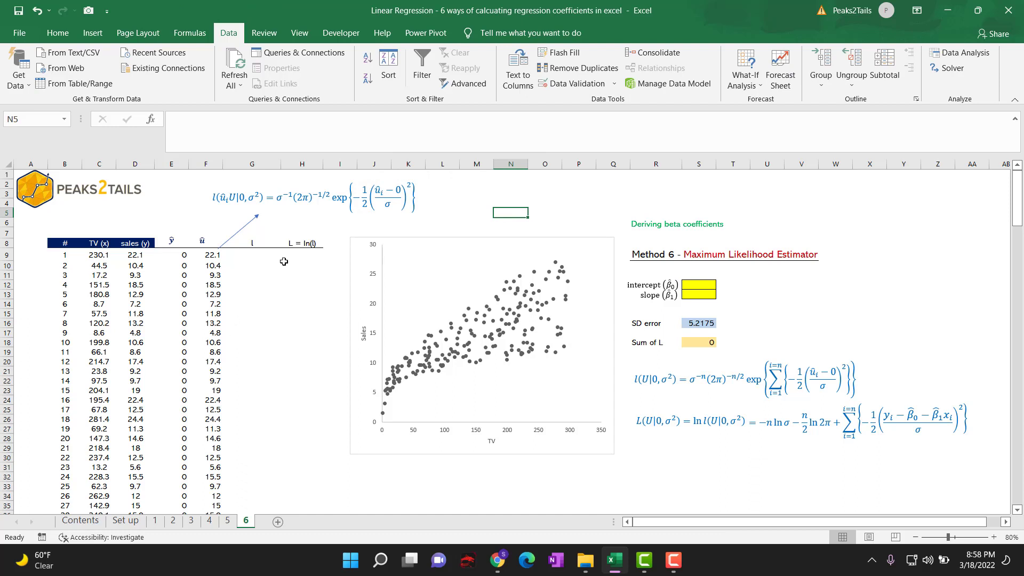
Step: Examine how the single-observation likelihood formula above the table applies to each residual in F9, F10 and F11
left_click(280, 186)
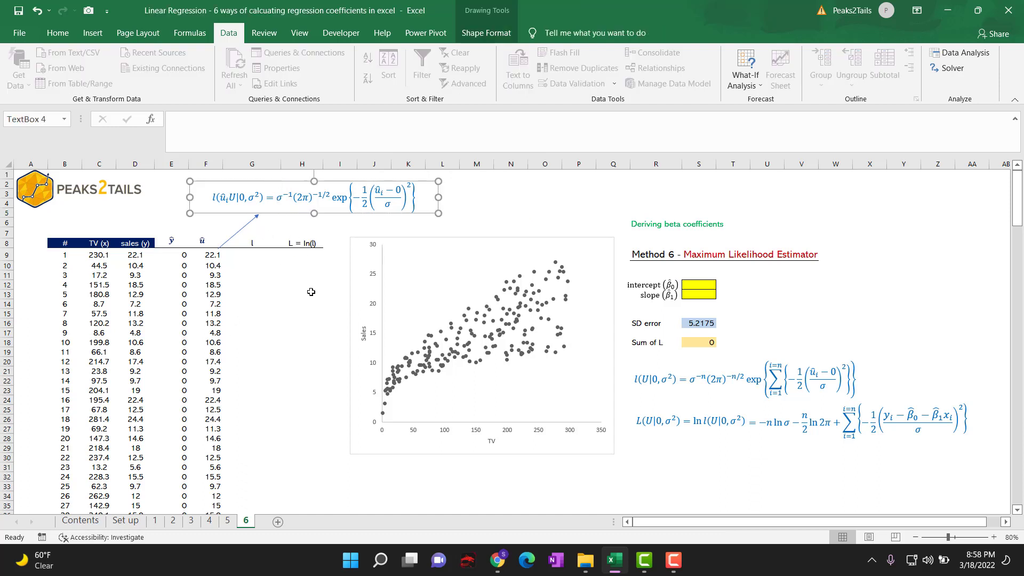
left_click(211, 256)
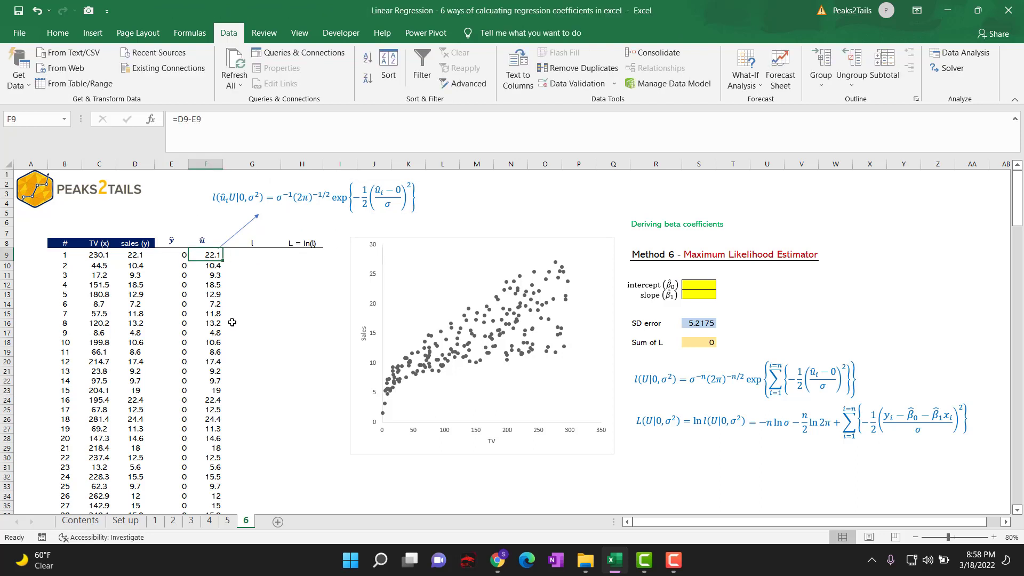
left_click(302, 197)
left_click(373, 181)
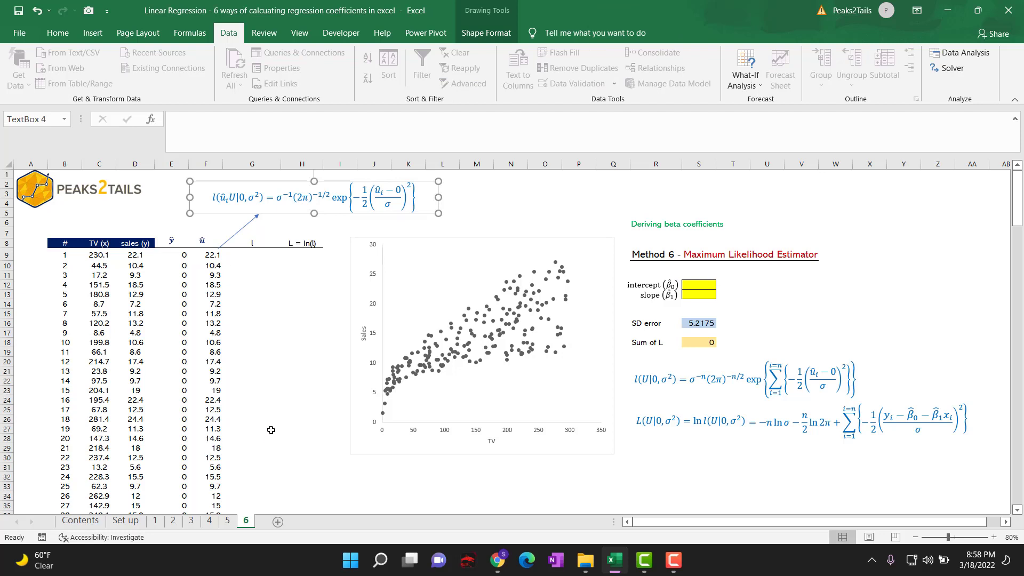
left_click(210, 258)
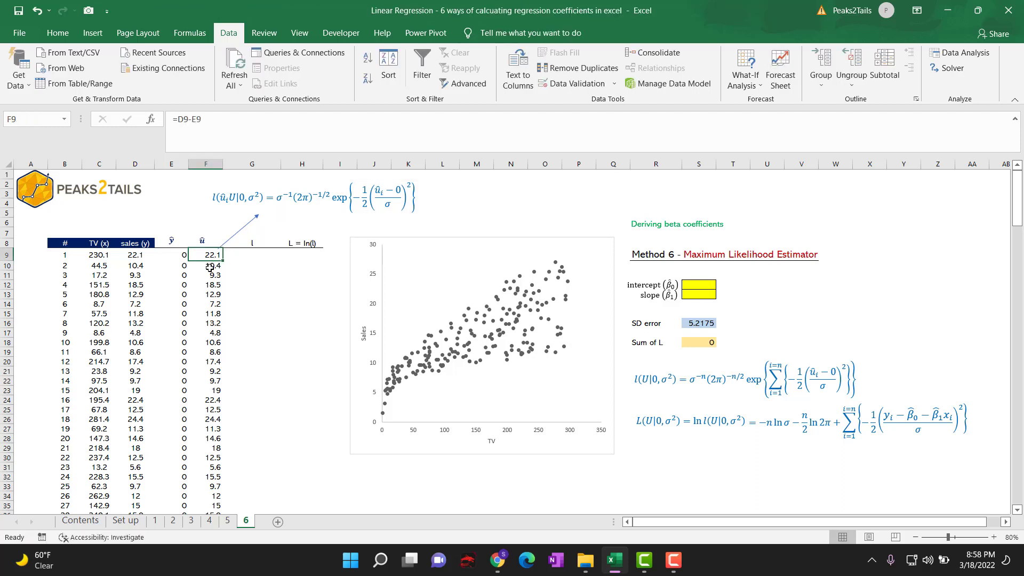
left_click(210, 267)
left_click(210, 276)
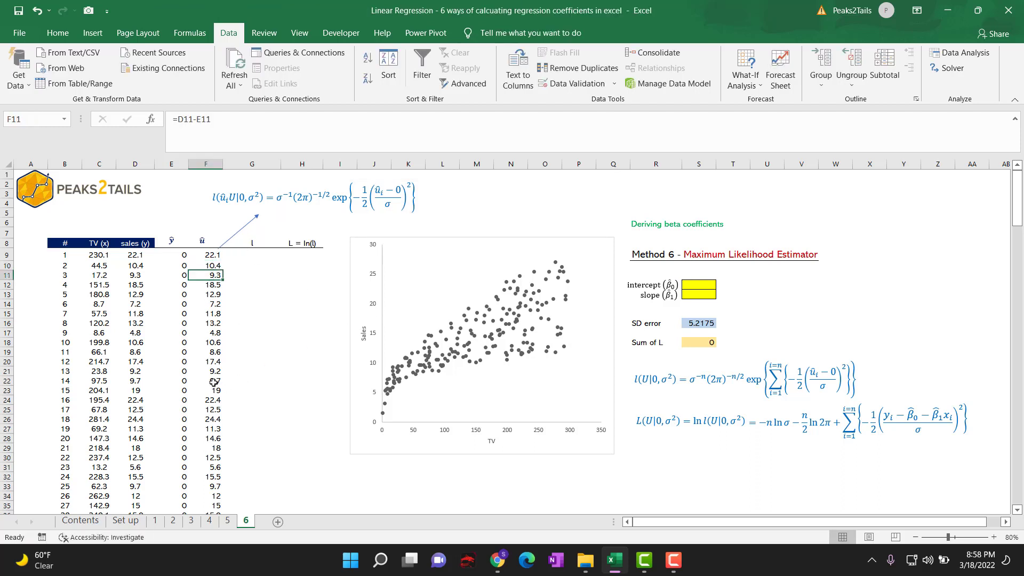
left_click(313, 197)
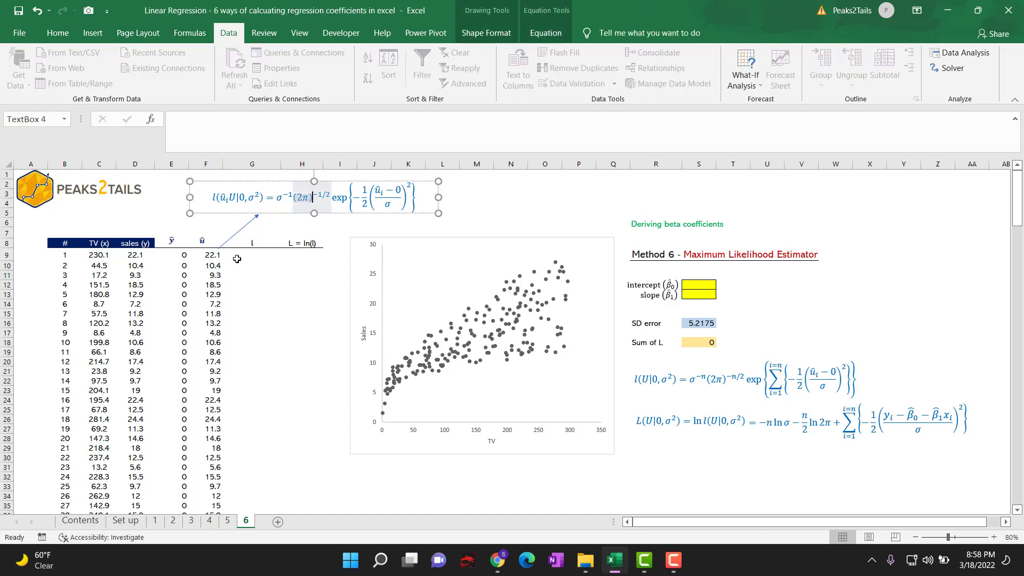
Step: Study the joint likelihood formula below Sum of L, including its sigma, 2π and summed exponent terms over all residuals
left_click(711, 379)
key("Escape")
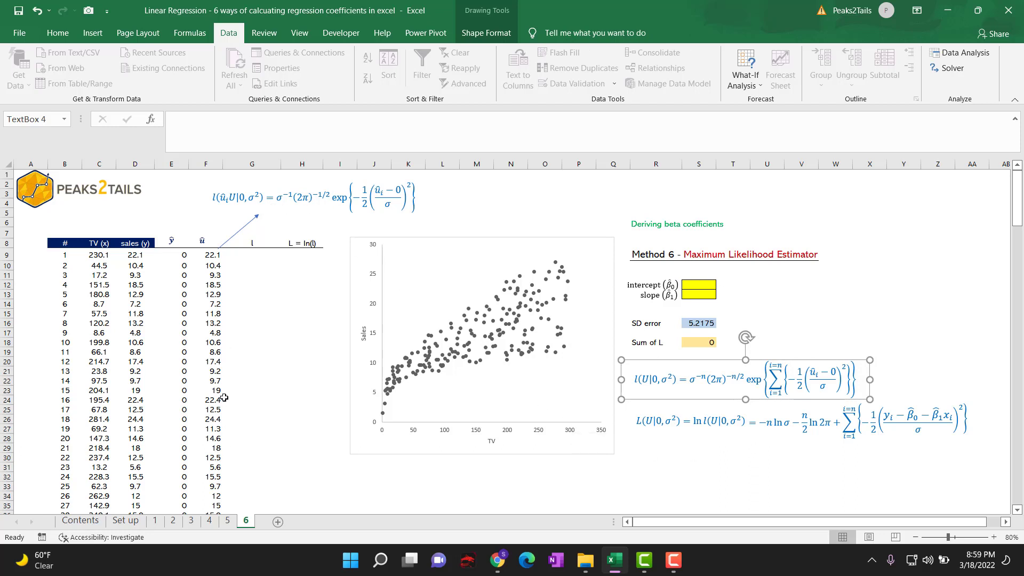
left_click(461, 220)
left_click(800, 382)
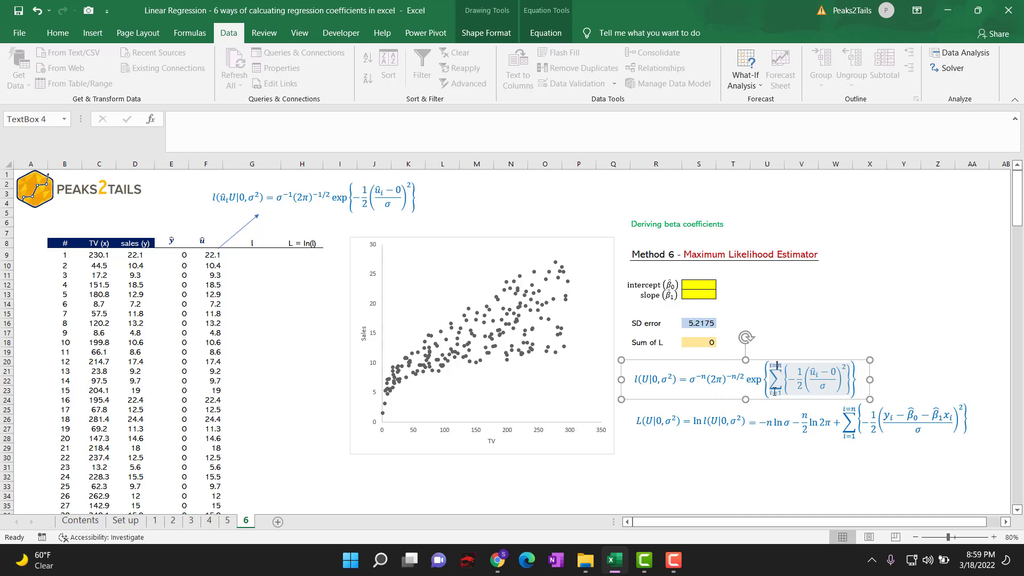
left_click(944, 332)
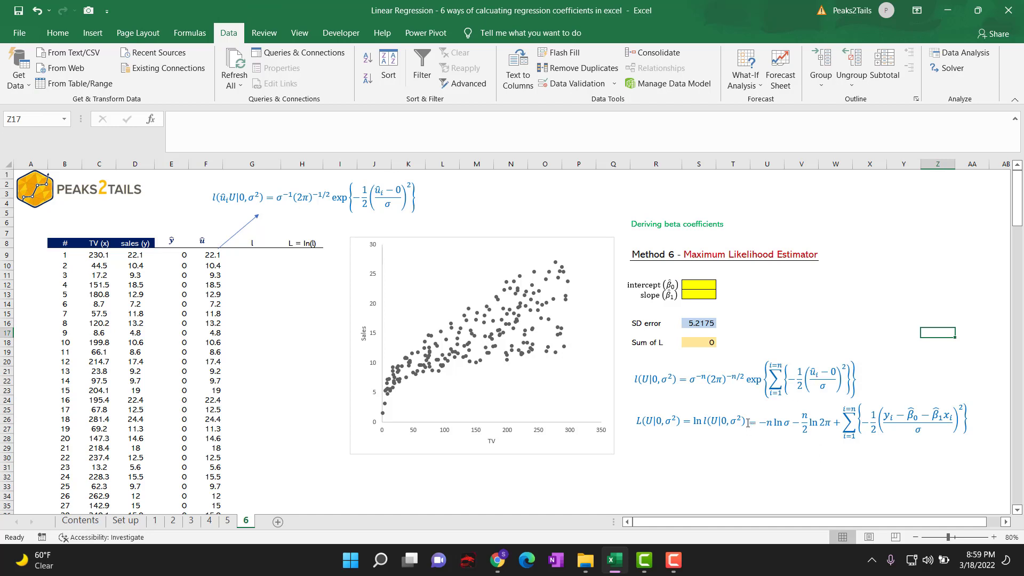
left_click(743, 397)
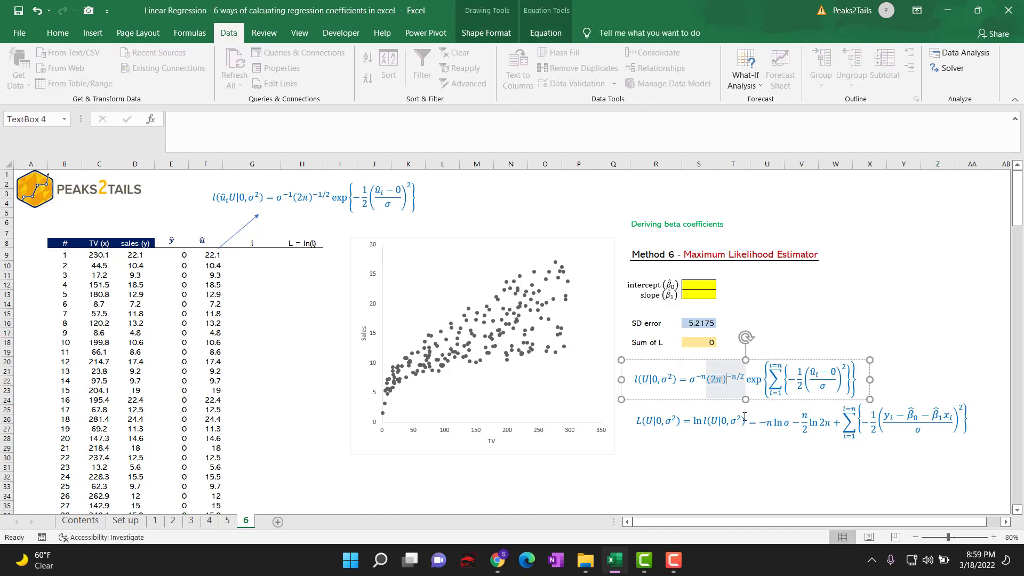
left_click(691, 421)
left_click(754, 395)
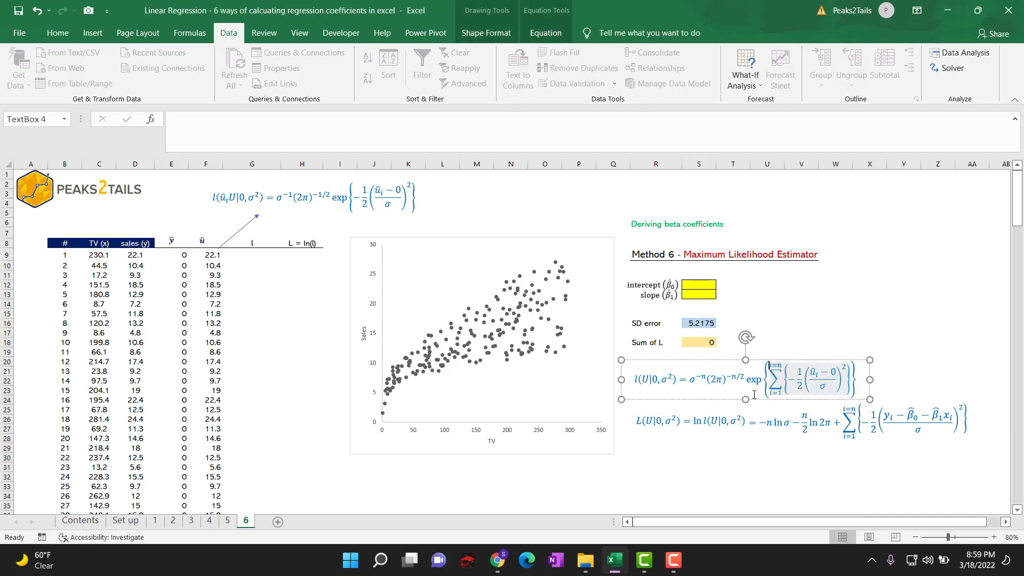
key("Escape")
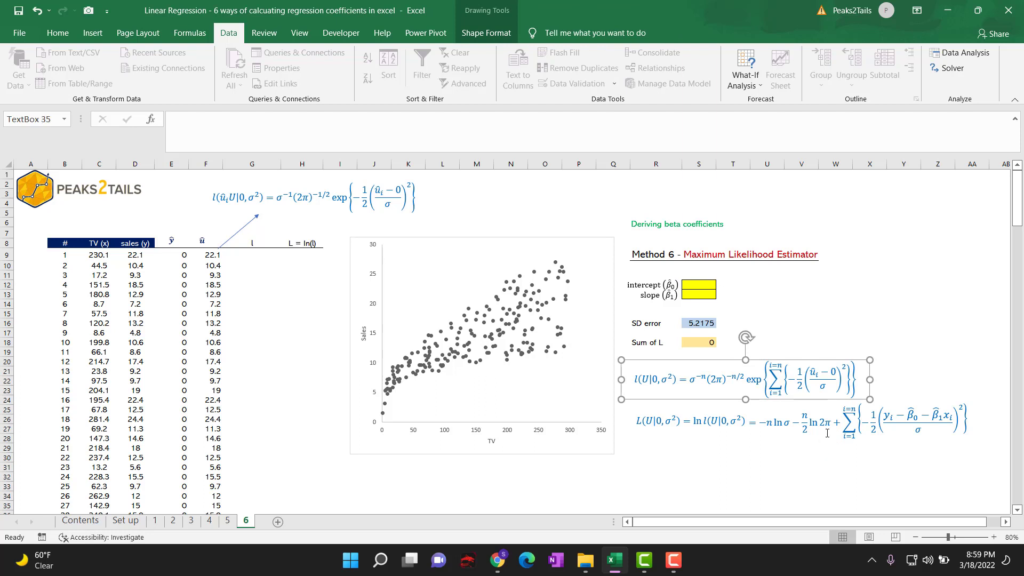
Step: Read through the log-likelihood expansion term by term: −n ln σ, −n/2 ln 2π and the summed squared standardized residuals
left_click(825, 431)
key("Escape")
left_click(847, 467)
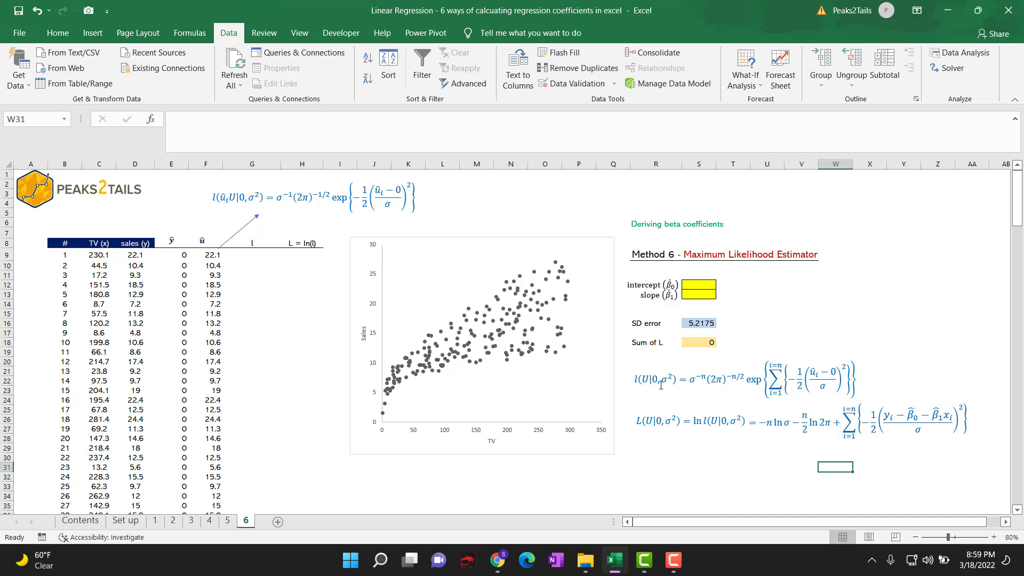
left_click(779, 422)
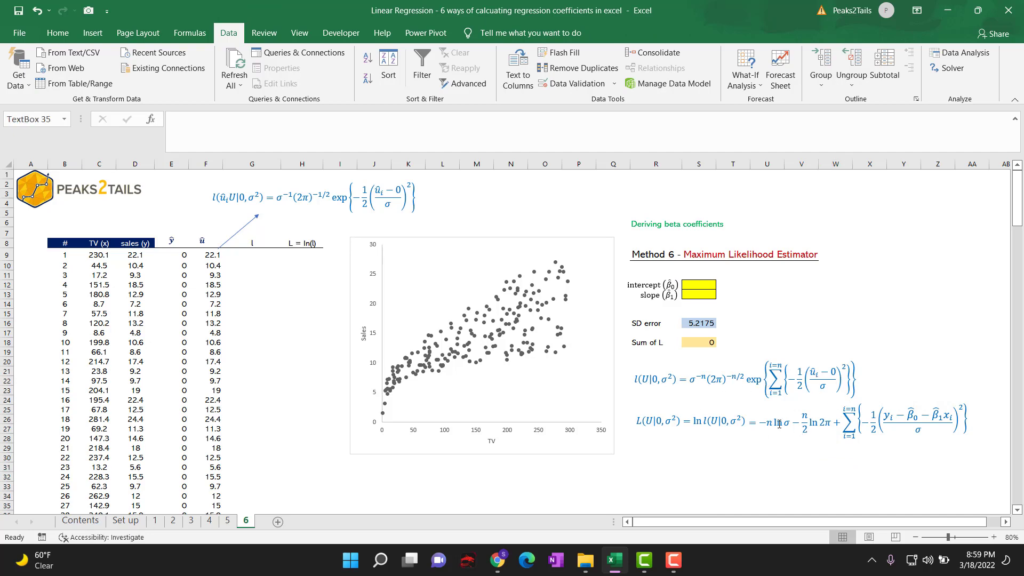
left_click(828, 463)
left_click(766, 425)
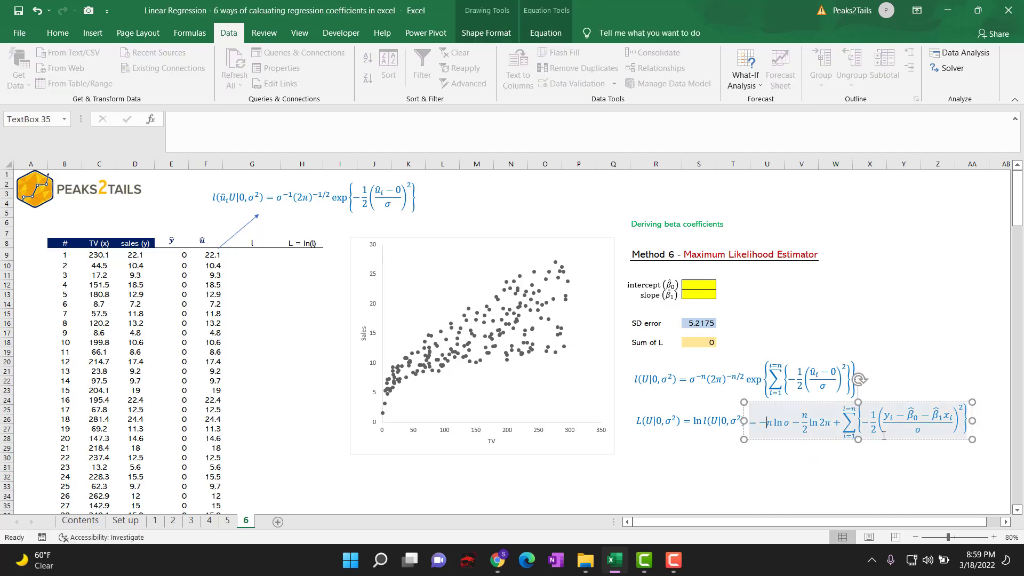
left_click(872, 468)
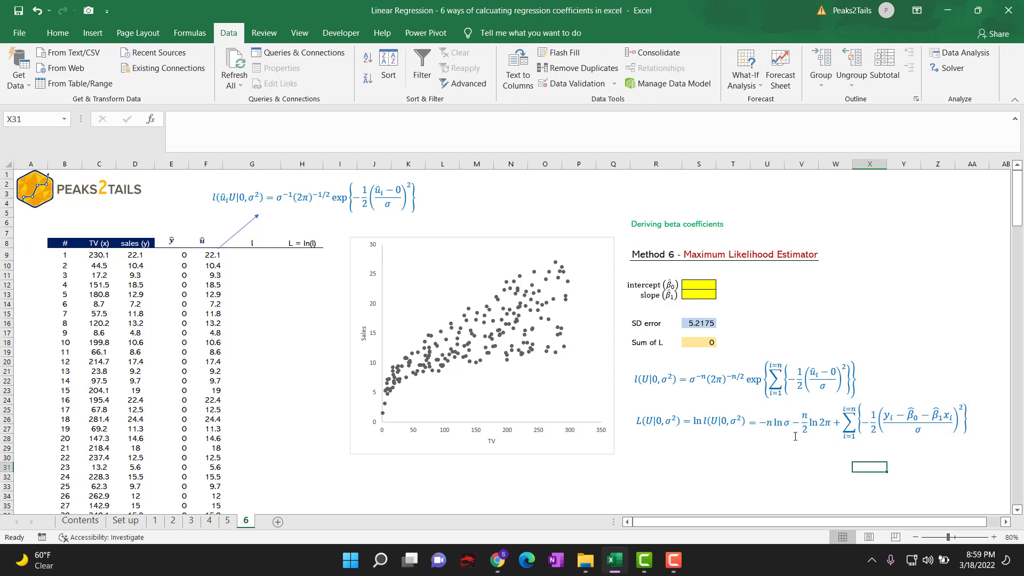
left_click(778, 422)
left_click(869, 402)
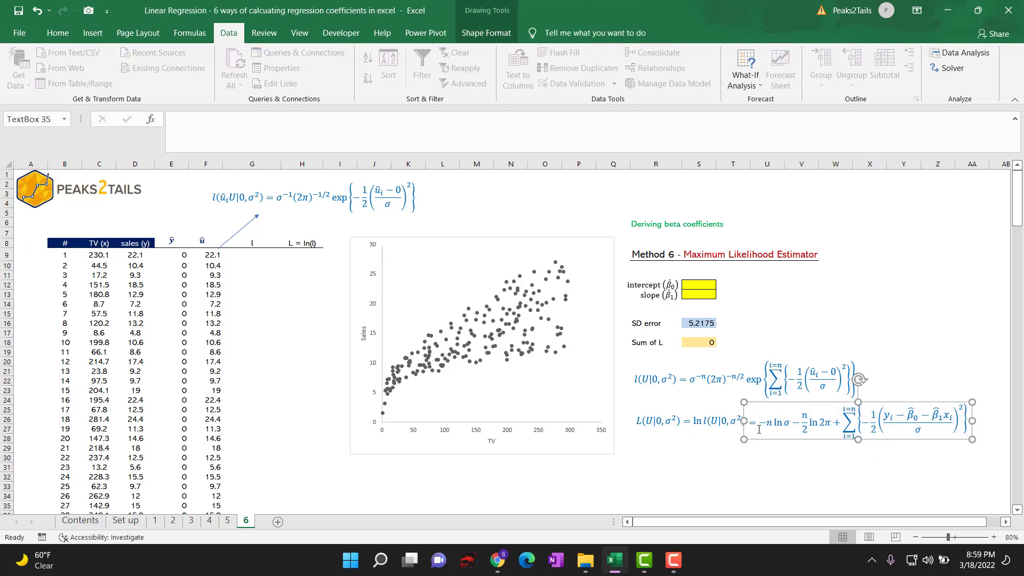
left_click(808, 456)
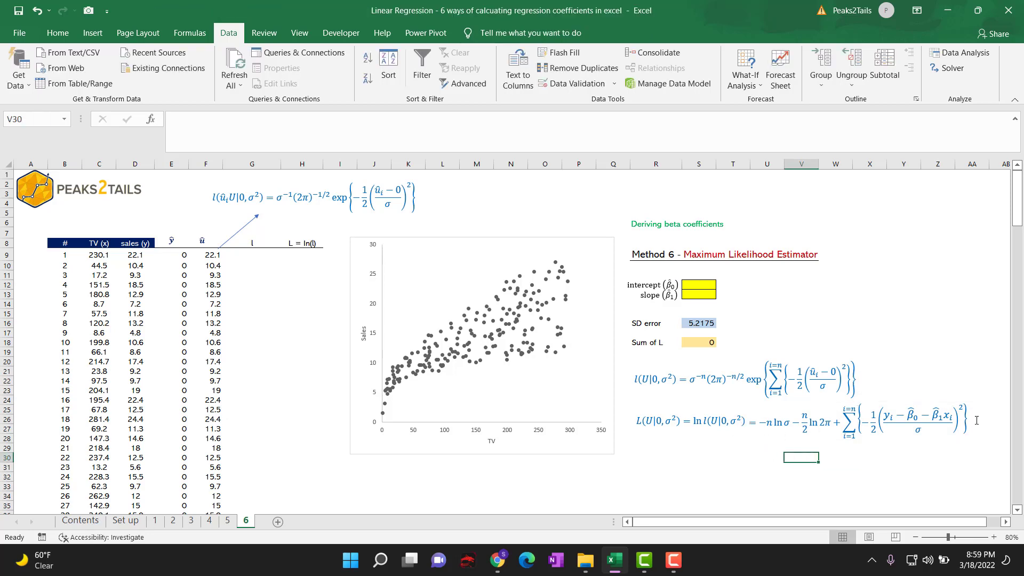
left_click(784, 424)
left_click(823, 454)
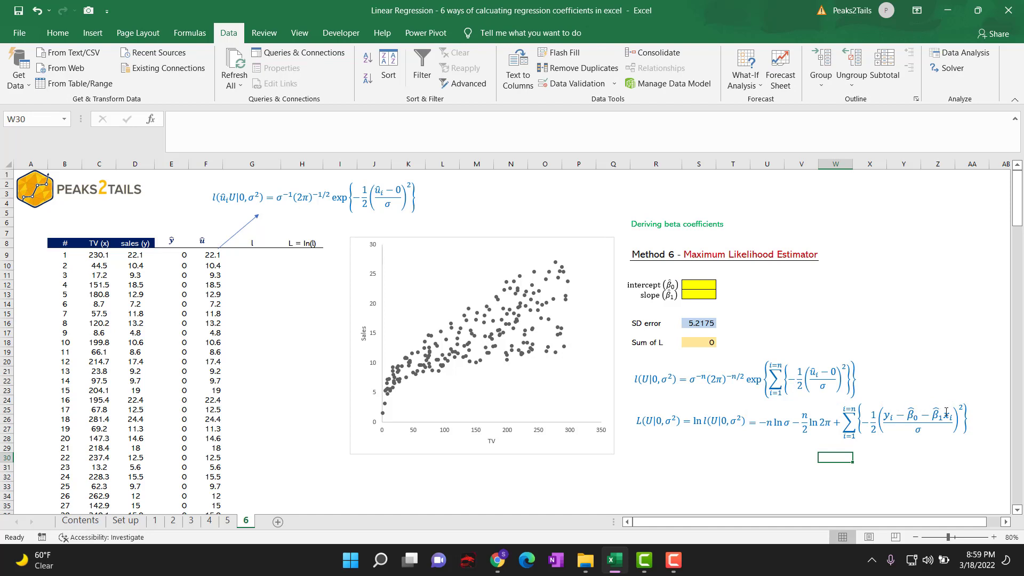
left_click(928, 476)
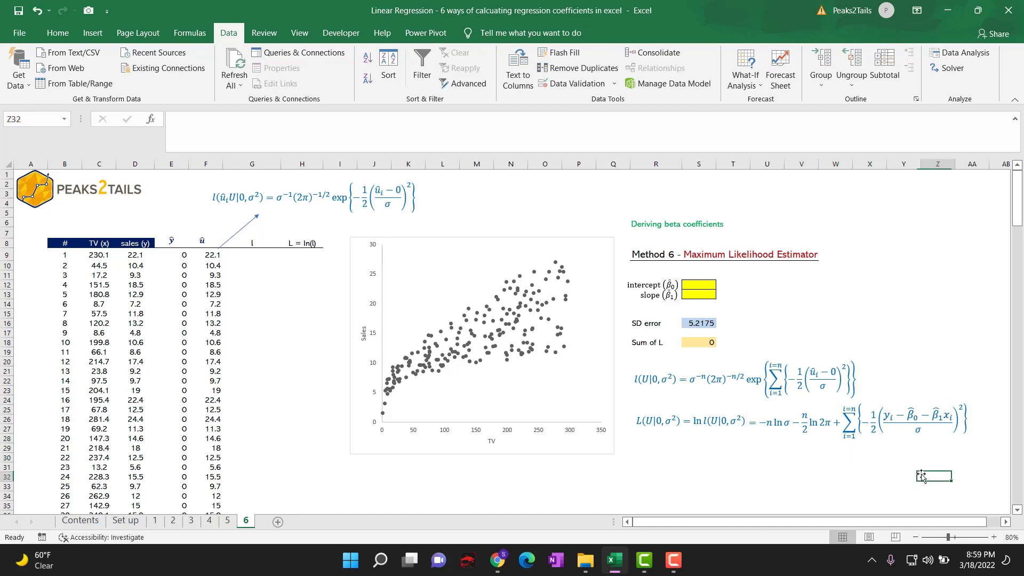
Step: Compare the residual term in the joint likelihood with the expression y − β0 − β1x in the log-likelihood formula
double_click(818, 372)
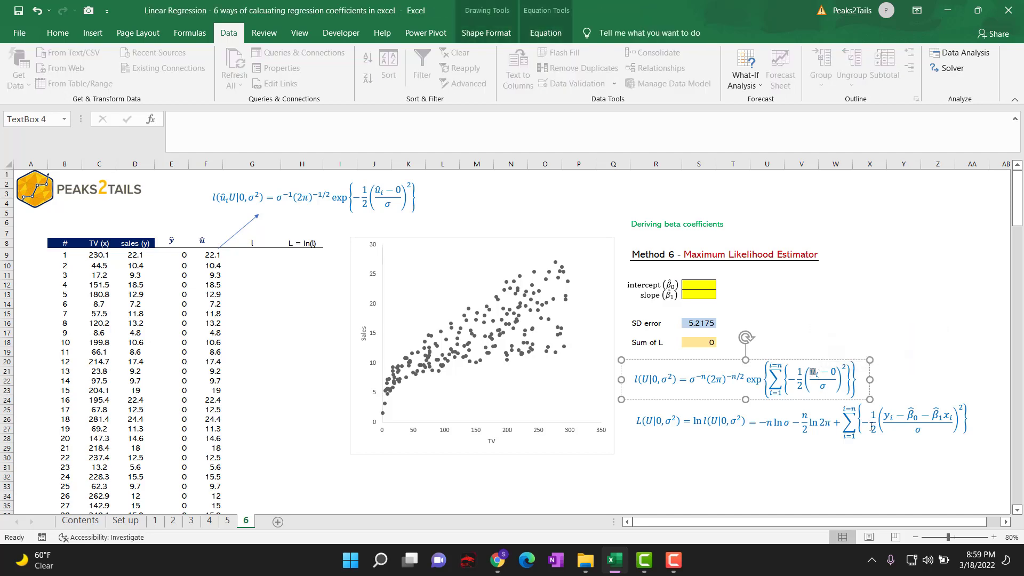
left_click(893, 457)
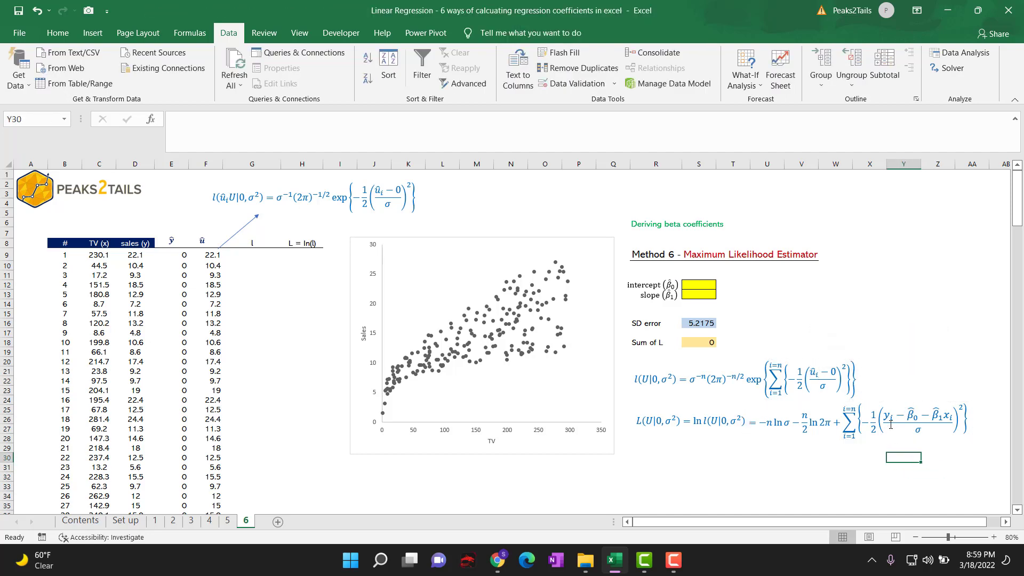
left_click(890, 425)
double_click(911, 414)
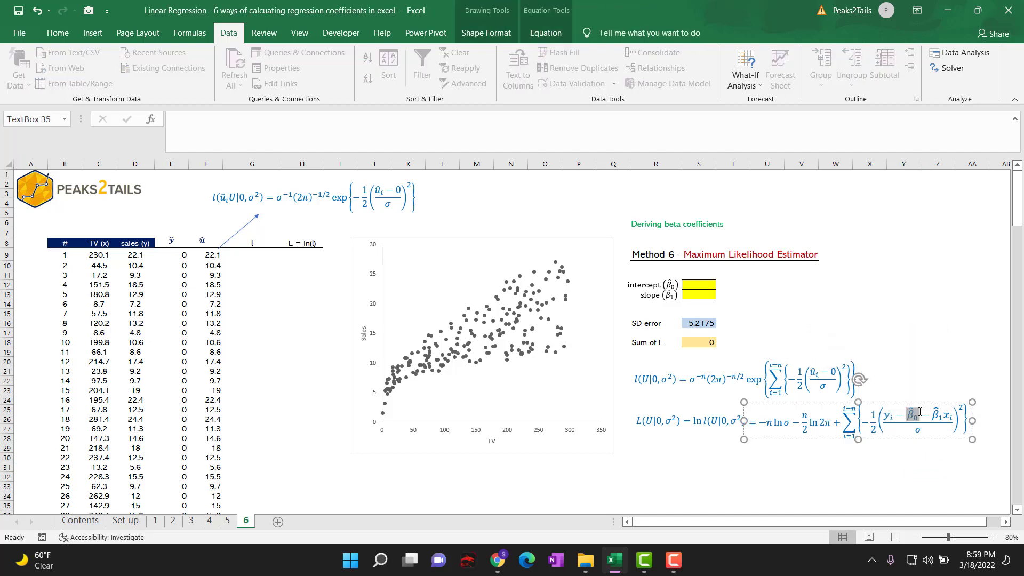
left_click_drag(919, 412, 954, 412)
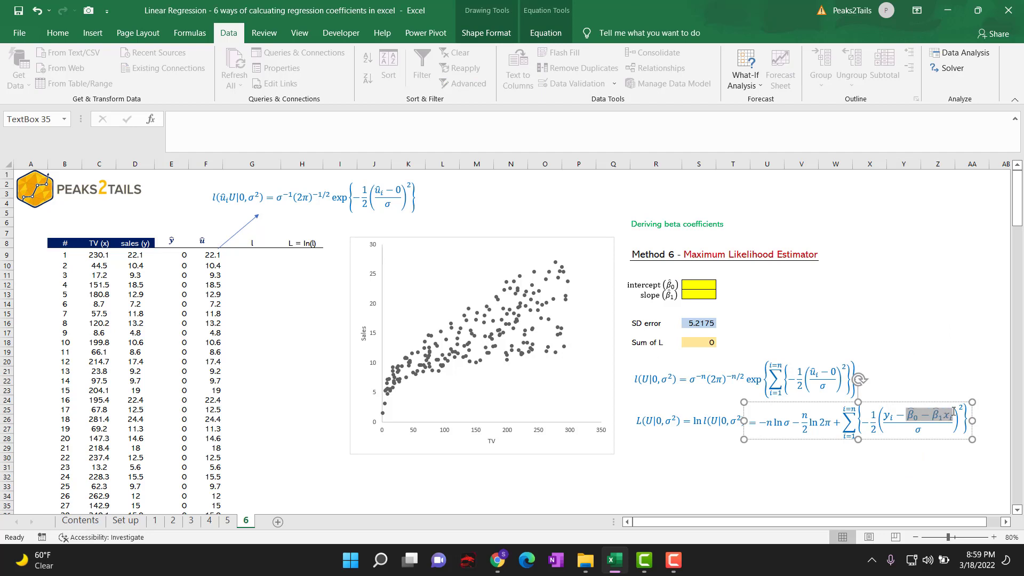
left_click(883, 465)
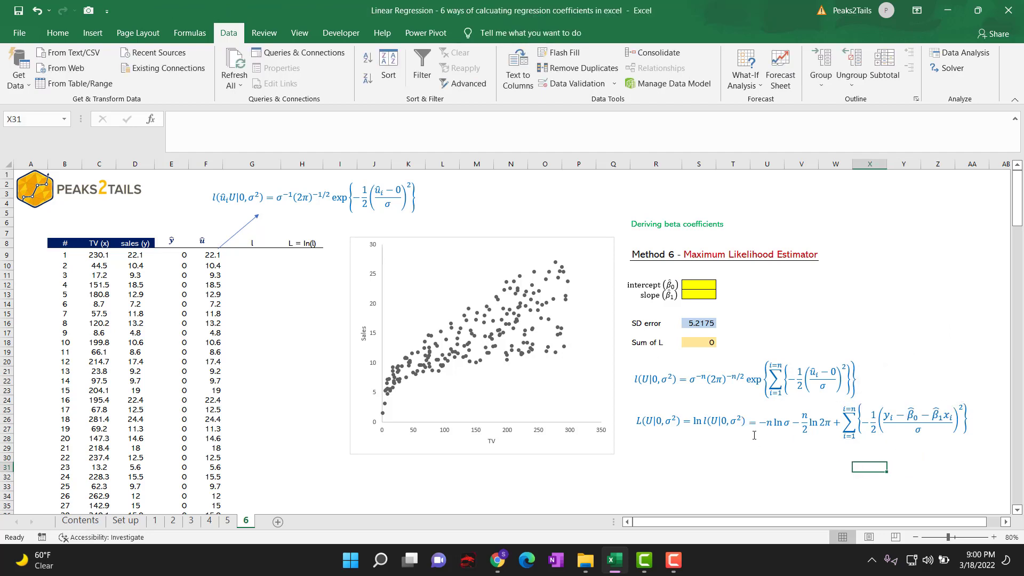
Step: Inspect the constant and sigma terms of the log-likelihood formula, and the unknown coefficients β0 and β1 in its sum
left_click(800, 424)
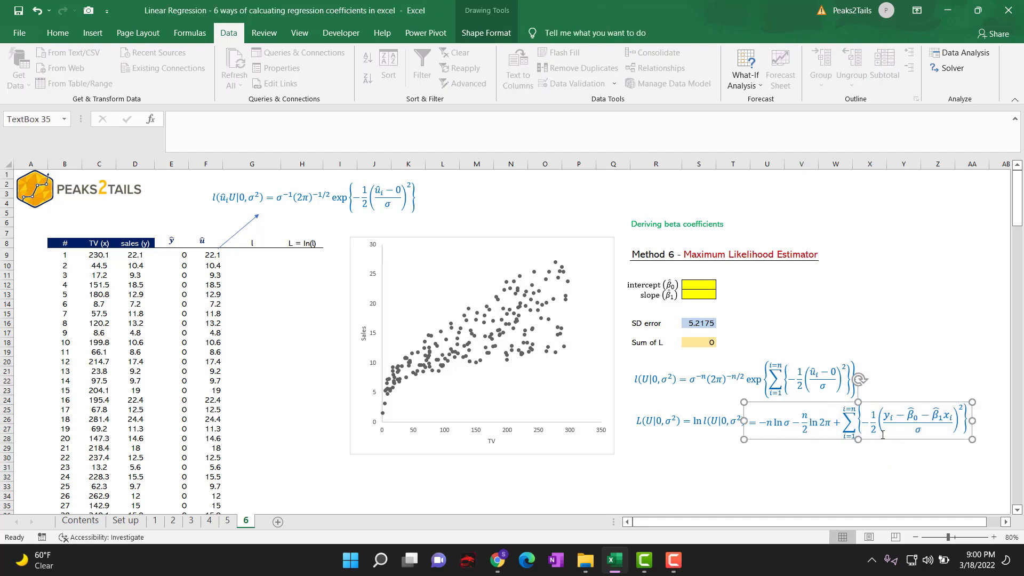
left_click(804, 463)
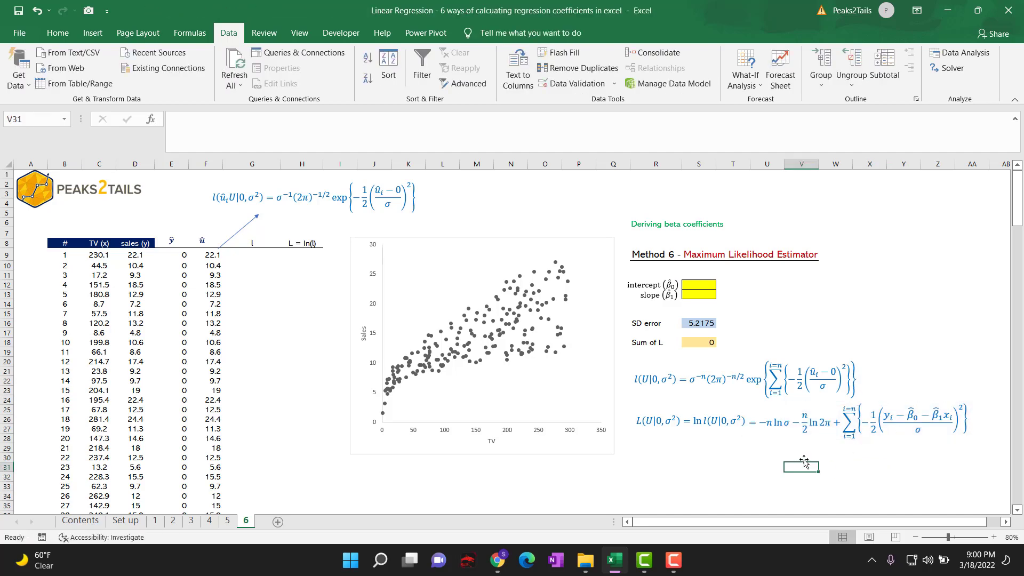
left_click(800, 421)
left_click(788, 405)
left_click(793, 476)
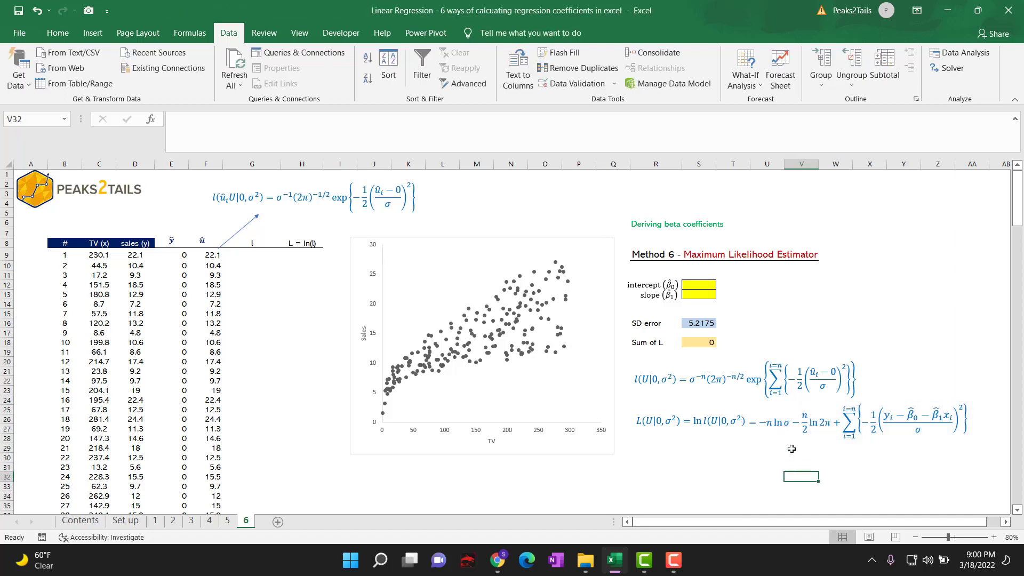
double_click(787, 421)
left_click(810, 464)
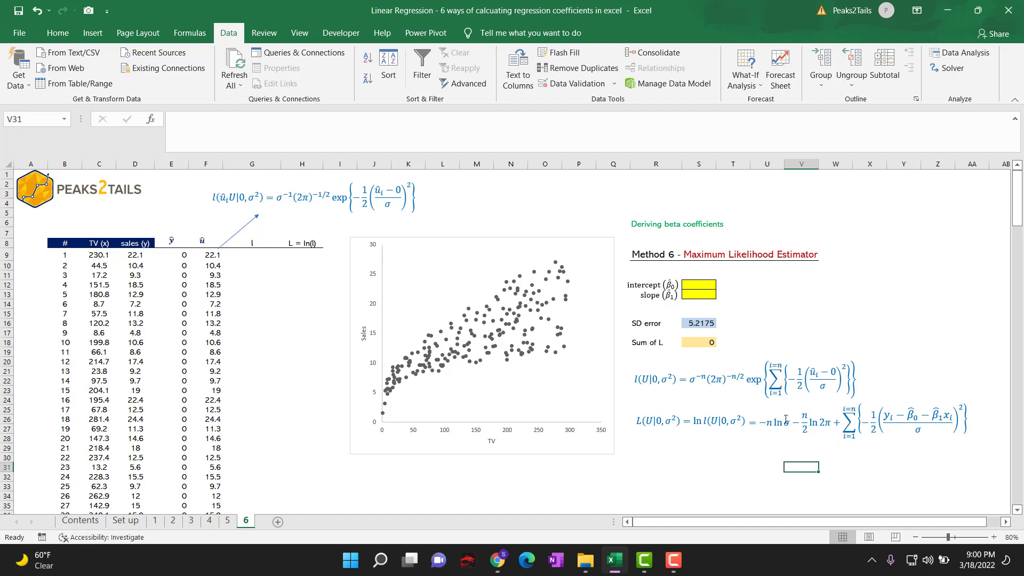
double_click(912, 414)
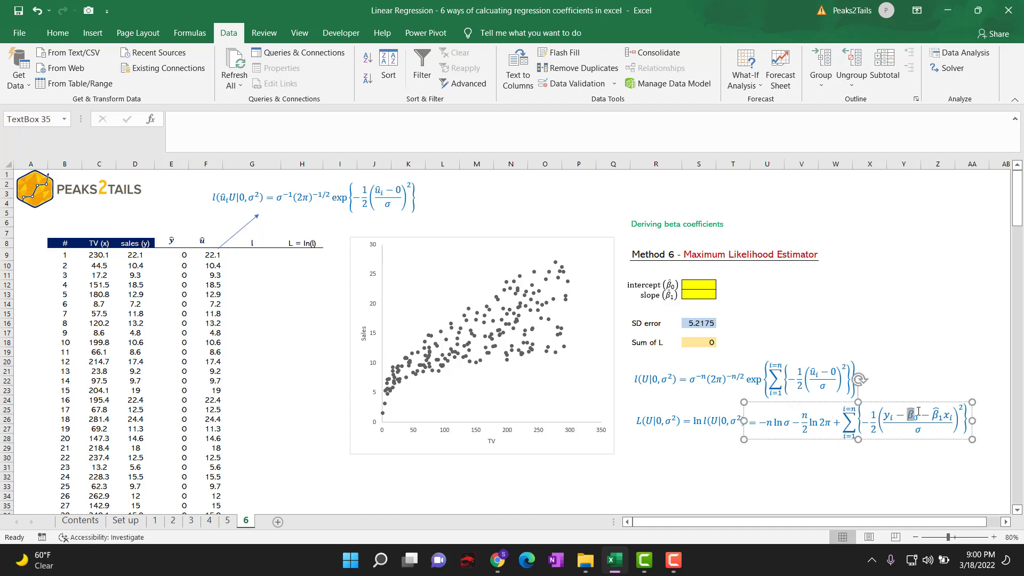
left_click(914, 476)
left_click(935, 414)
left_click(909, 474)
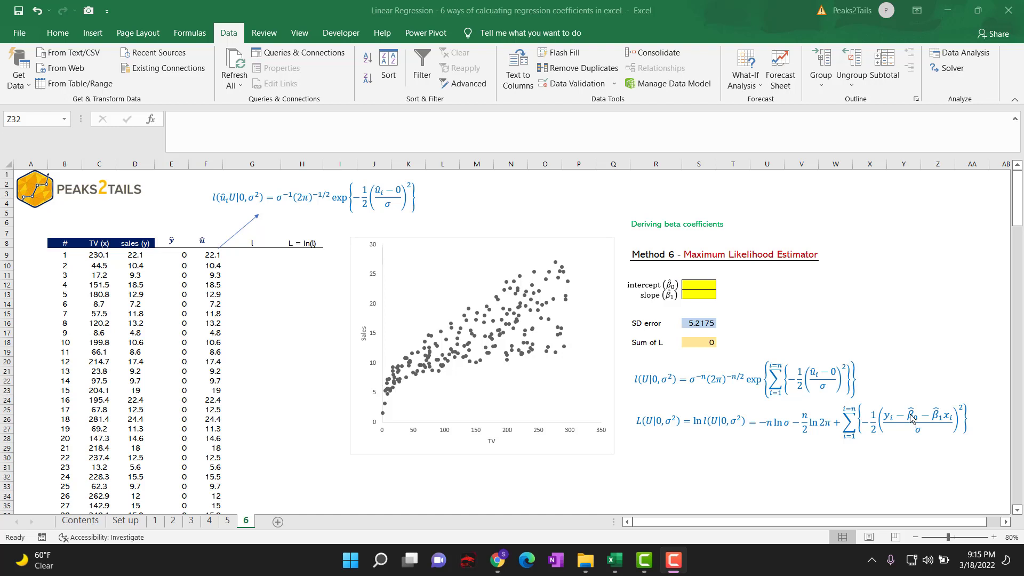
Step: Review β0, β1 and the sigma denominator inside the log-likelihood summation as the quantities that determine the maximum
left_click(839, 405)
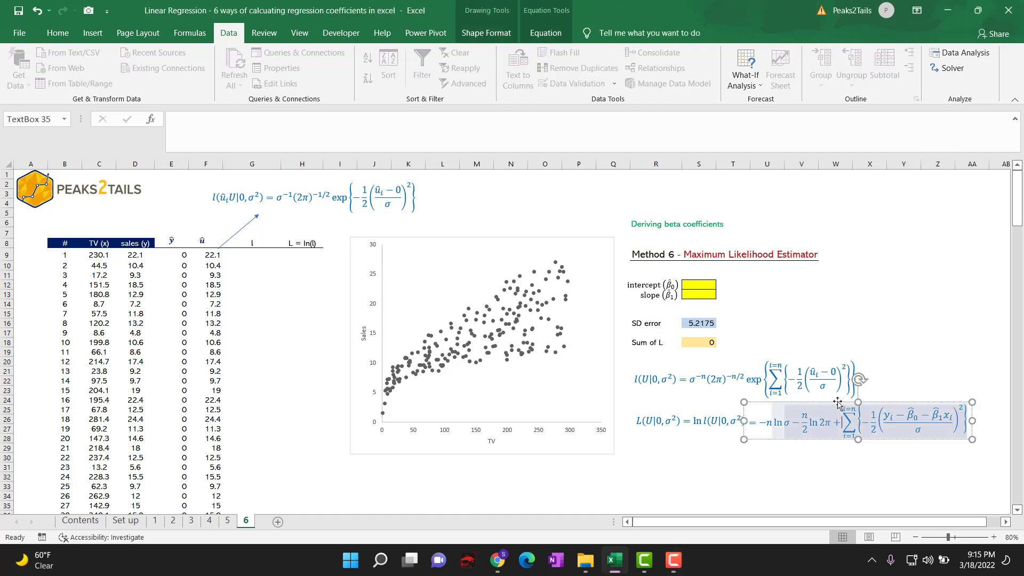
left_click(837, 403)
double_click(911, 415)
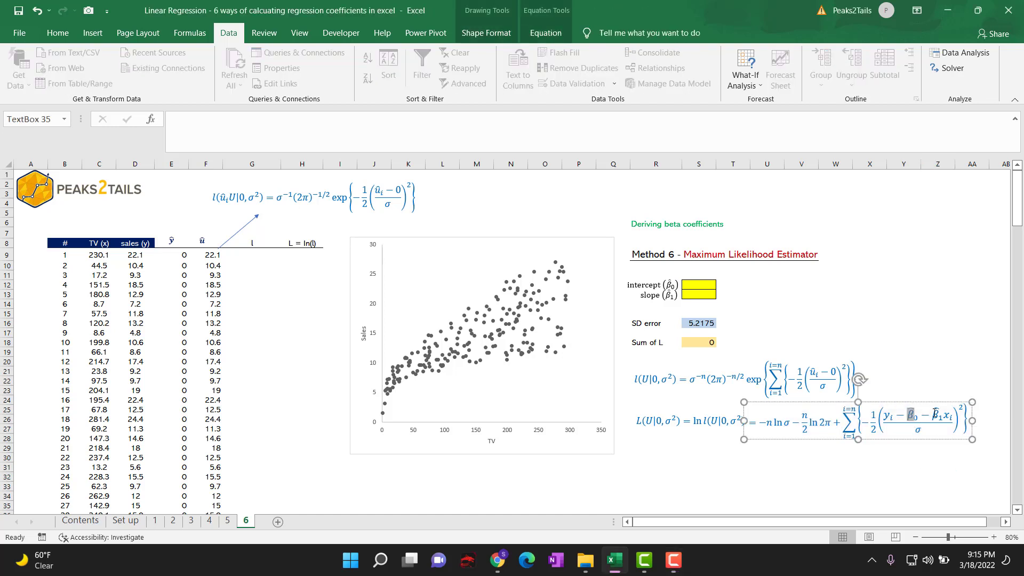
double_click(934, 415)
left_click(926, 458)
double_click(919, 430)
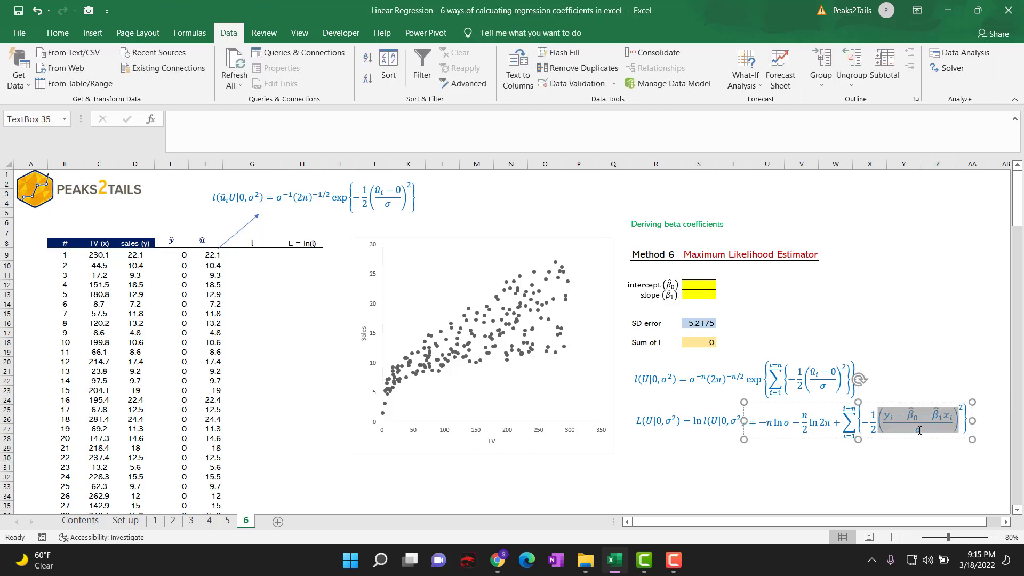
left_click(913, 467)
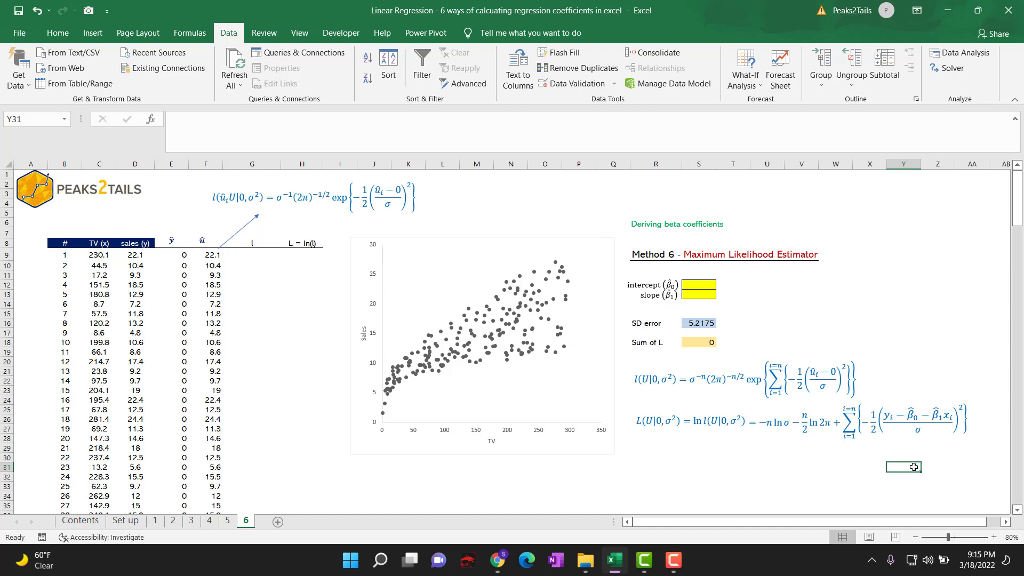
left_click(921, 429)
left_click(916, 478)
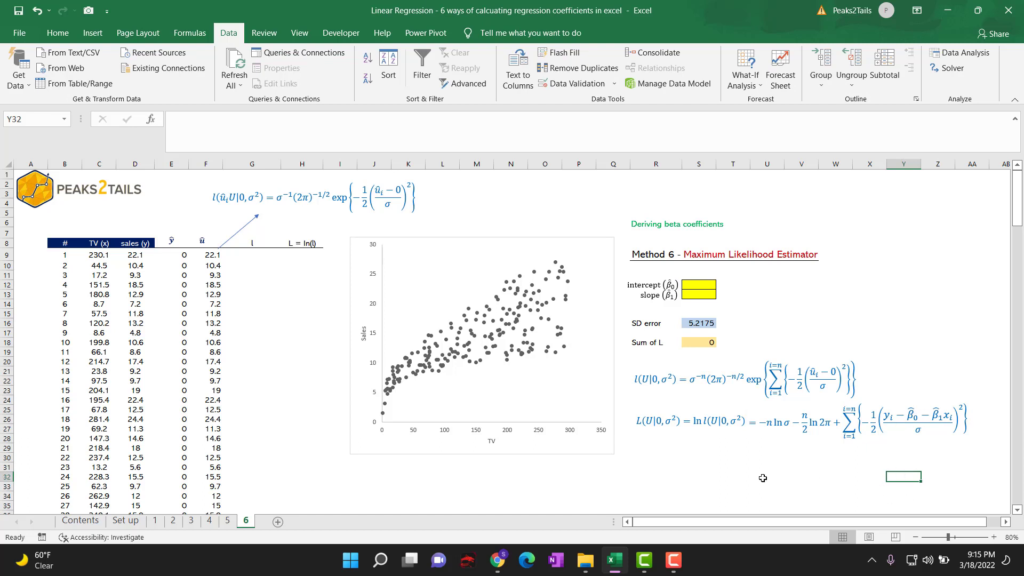
left_click(706, 477)
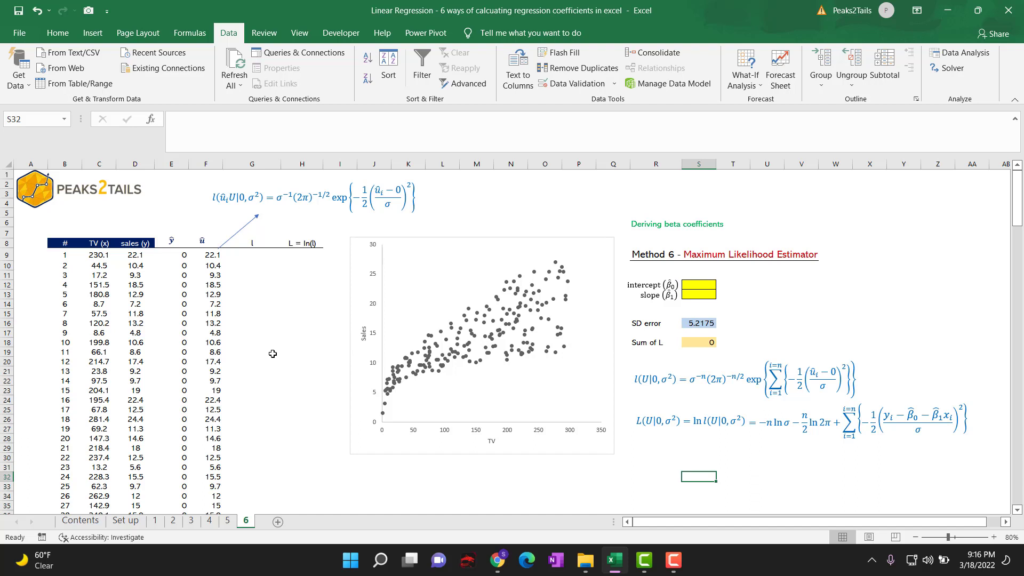
Step: Re-enter the SD error in S16 as the sample standard deviation of all residuals, =STDEV.S(F9:F208)
left_click_drag(202, 257, 212, 478)
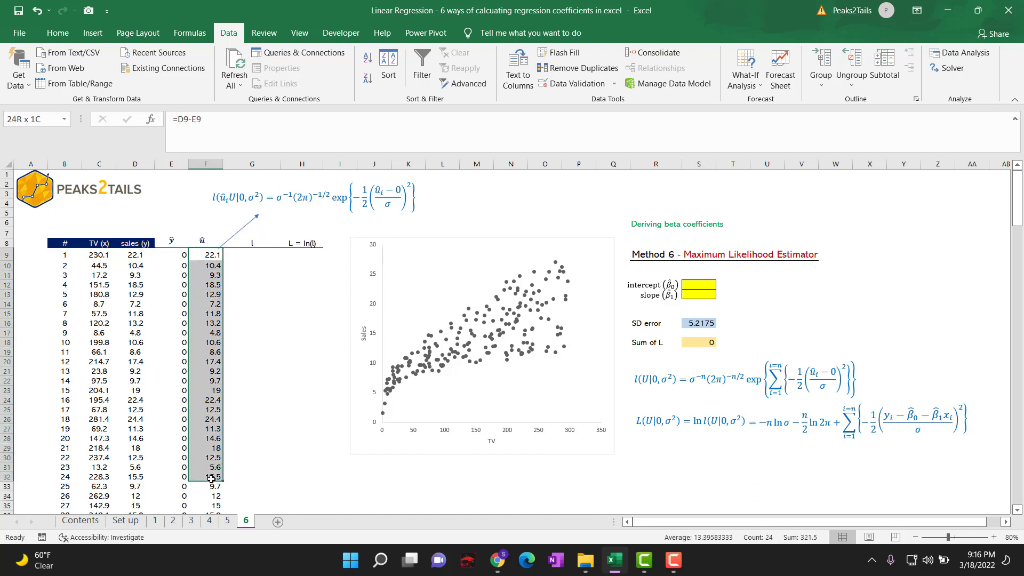
left_click(251, 370)
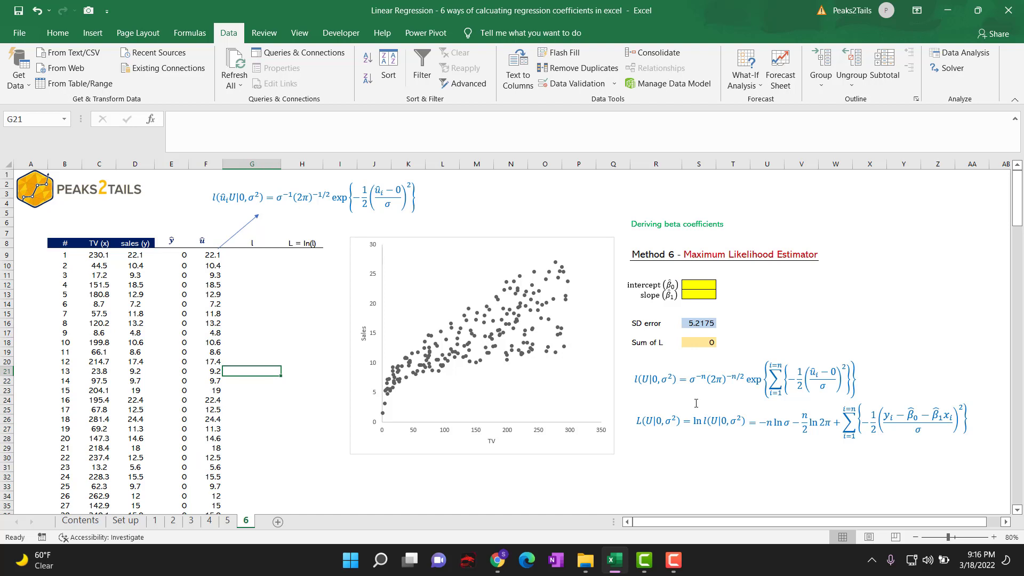
left_click(701, 324)
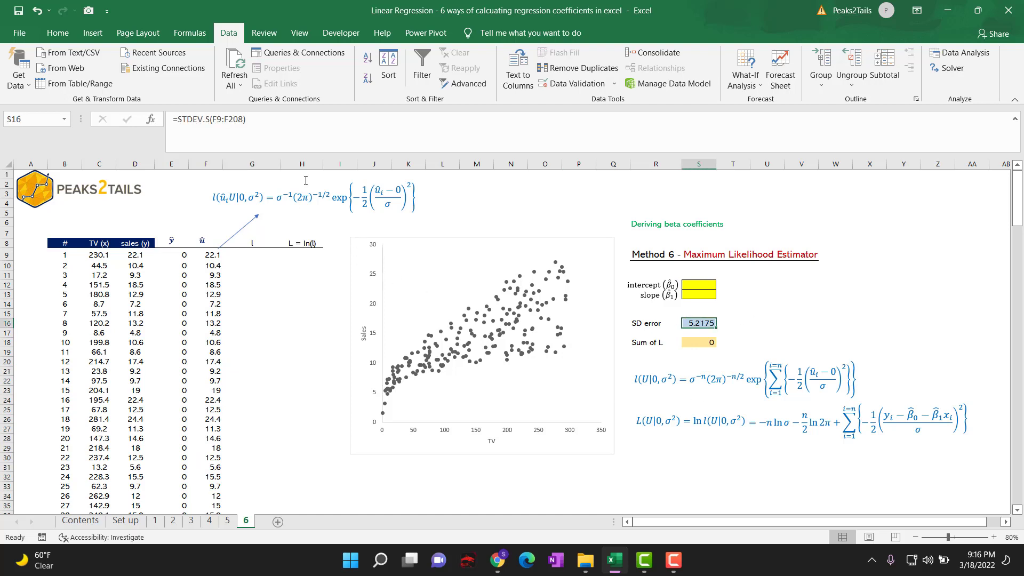
type("=st")
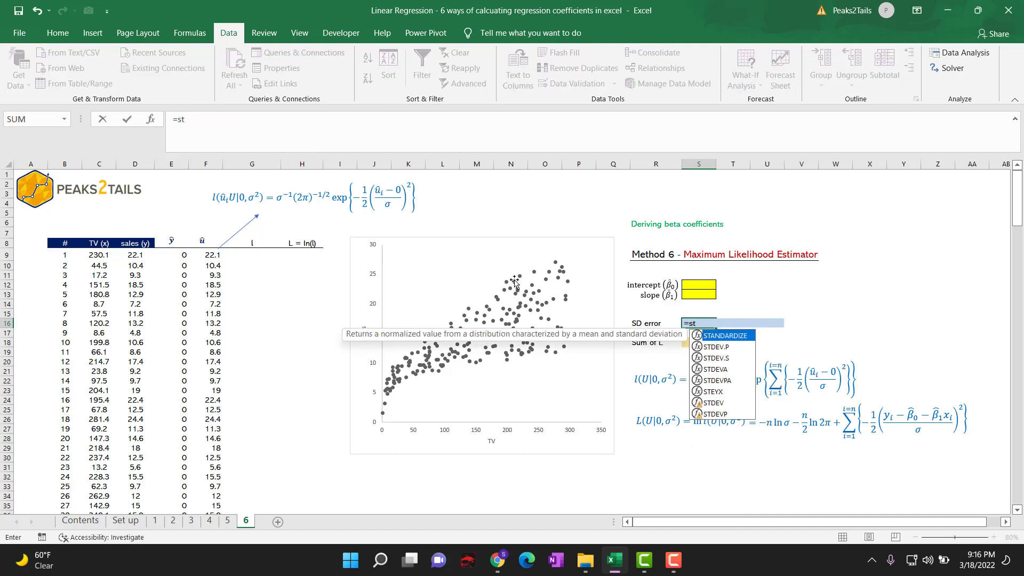
double_click(716, 358)
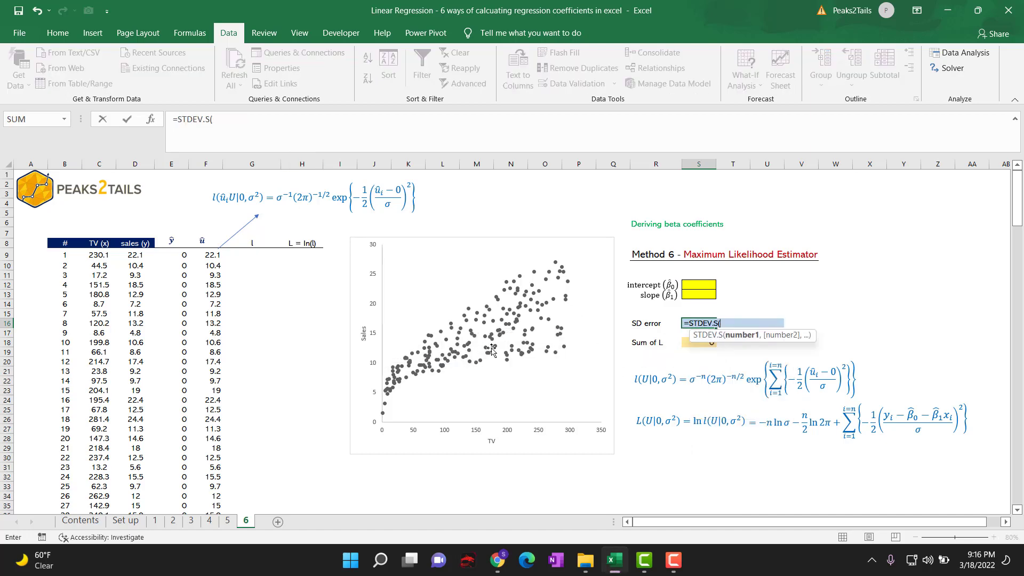
left_click(207, 256)
key("ctrl+shift+Down")
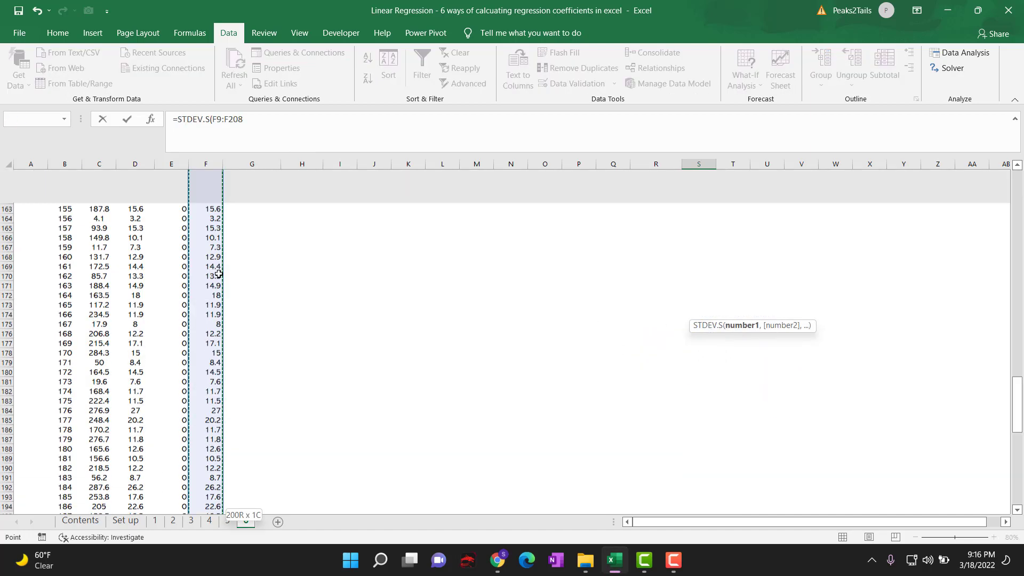
type(")")
key("Return")
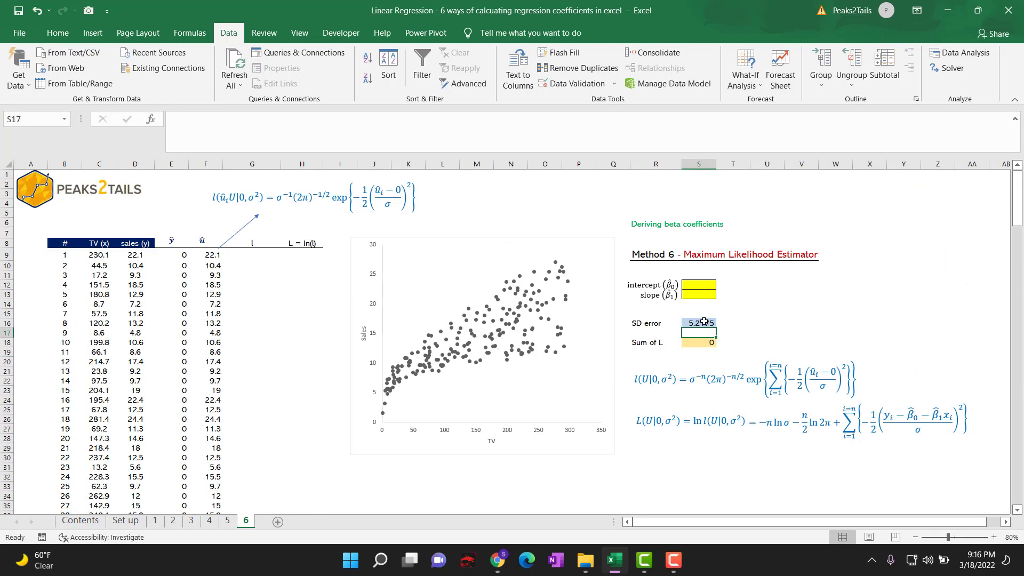
left_click(708, 324)
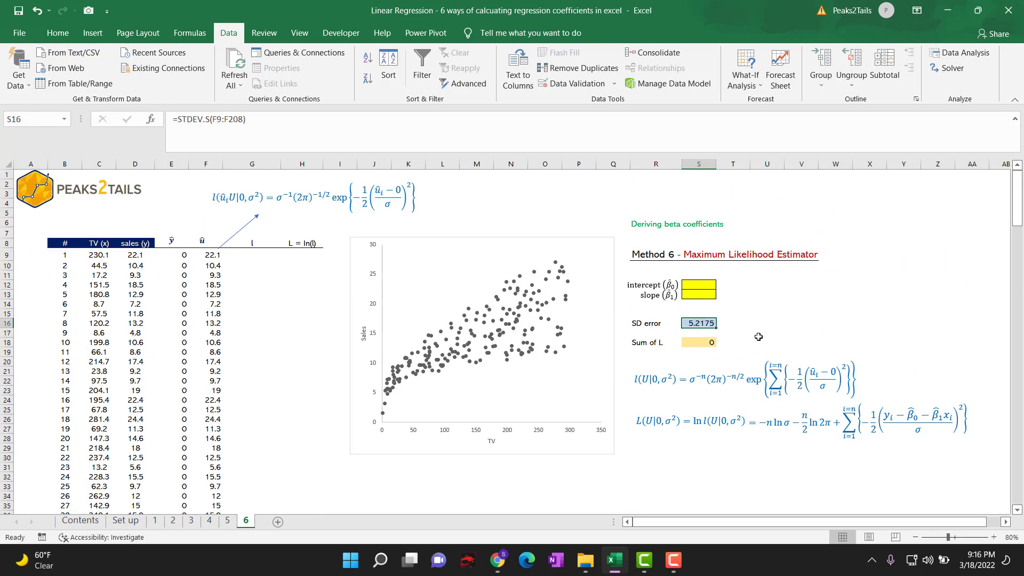
Step: Review the log-likelihood formula, the SD error cell and the residual column against the single-observation likelihood formula
left_click(820, 433)
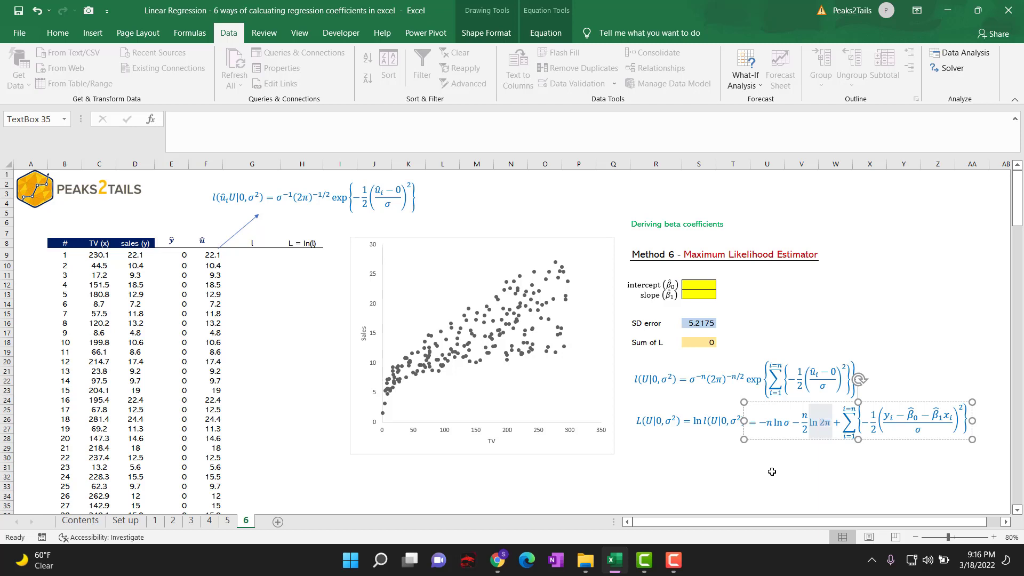
left_click(772, 471)
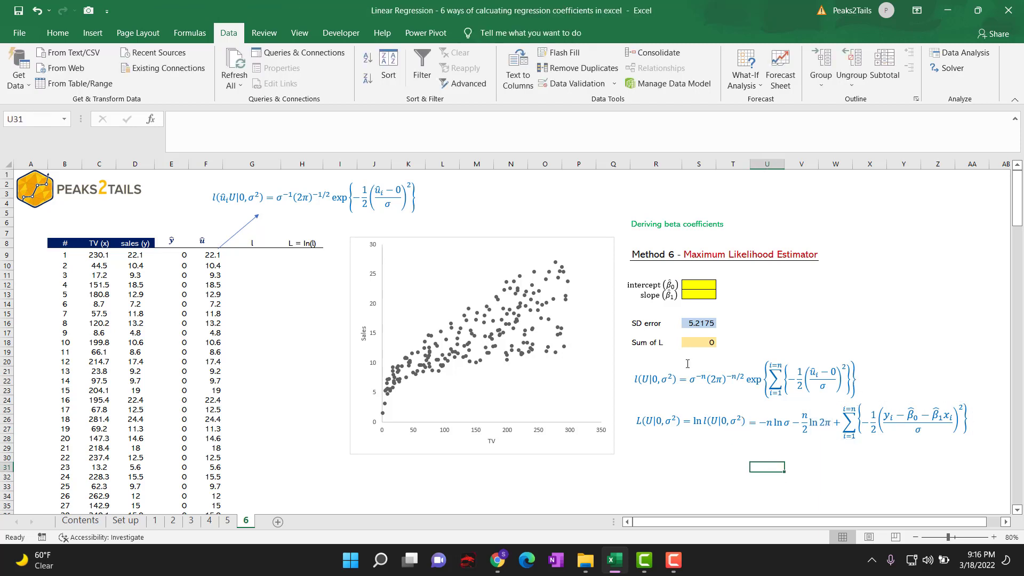
left_click(708, 325)
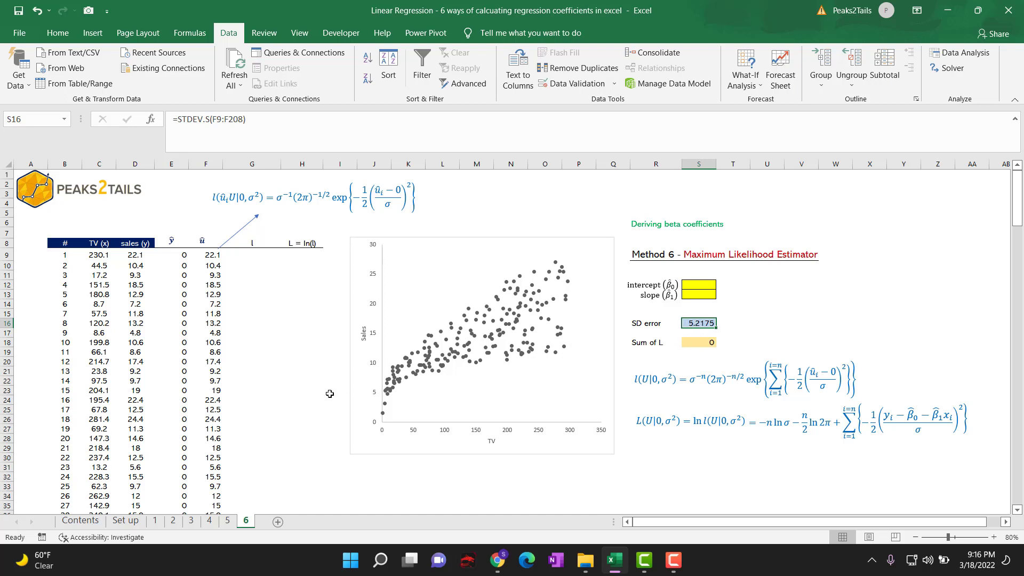
left_click(252, 255)
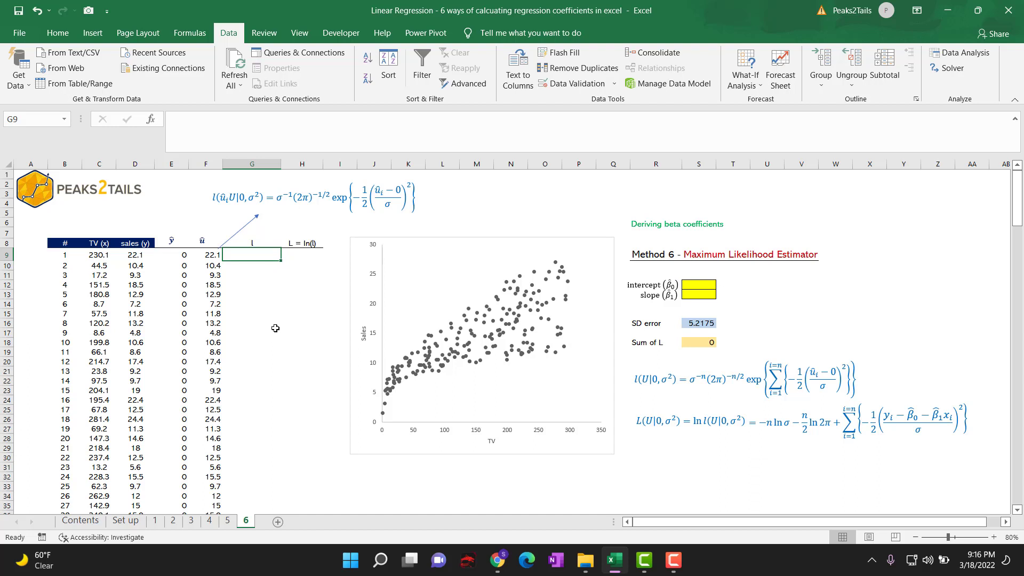
left_click_drag(205, 256, 225, 378)
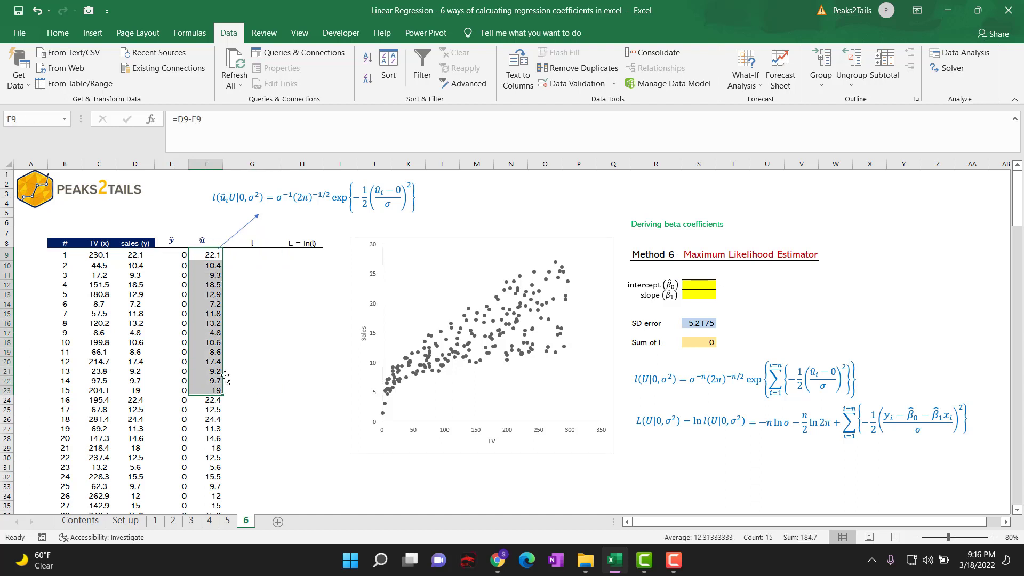
left_click(272, 211)
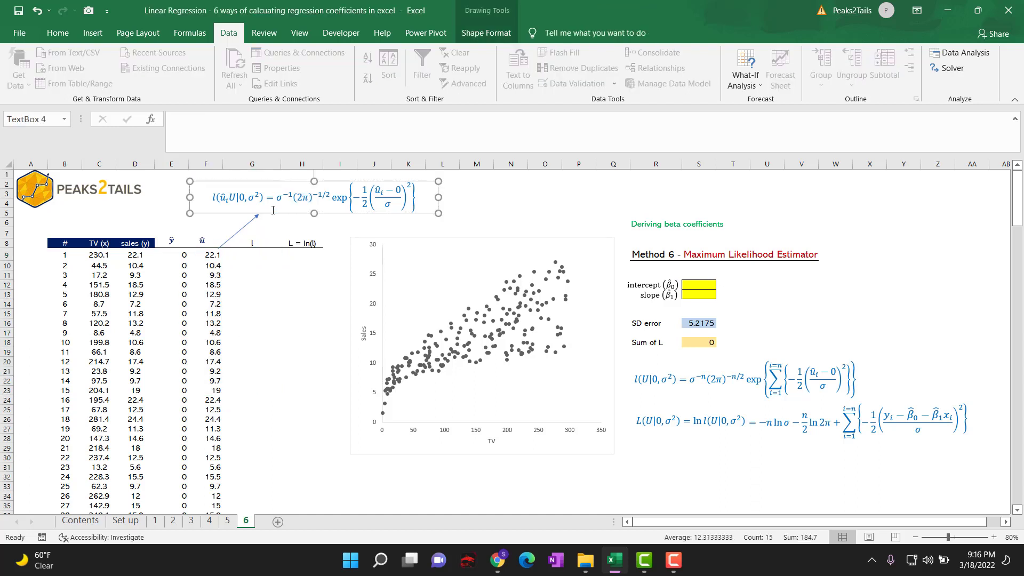
Step: Calculate the first observation's likelihood in G9 with =NORM.DIST(F9,0,$S$16,FALSE)
left_click(248, 284)
left_click(251, 261)
type("=norm")
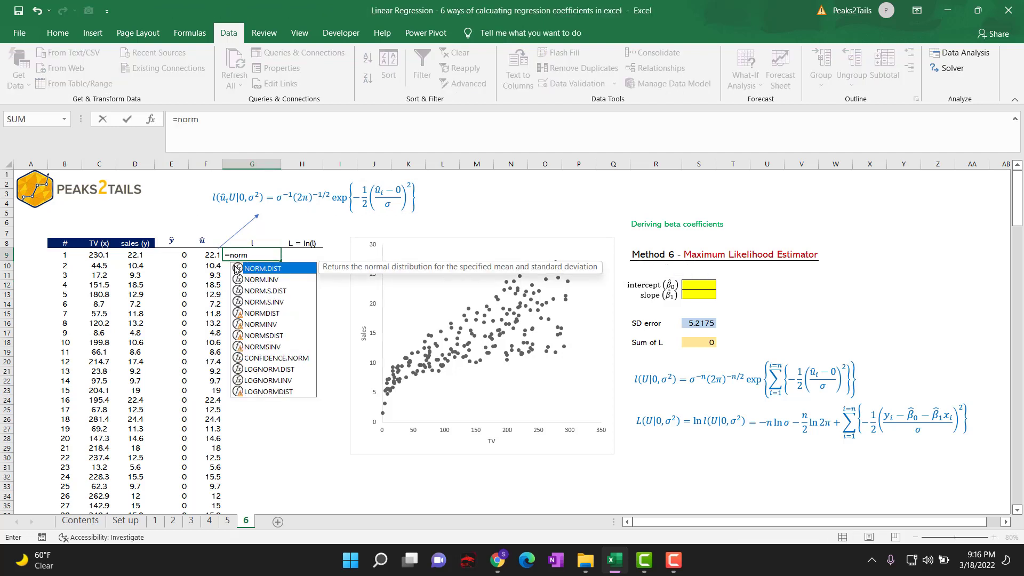
key("Tab")
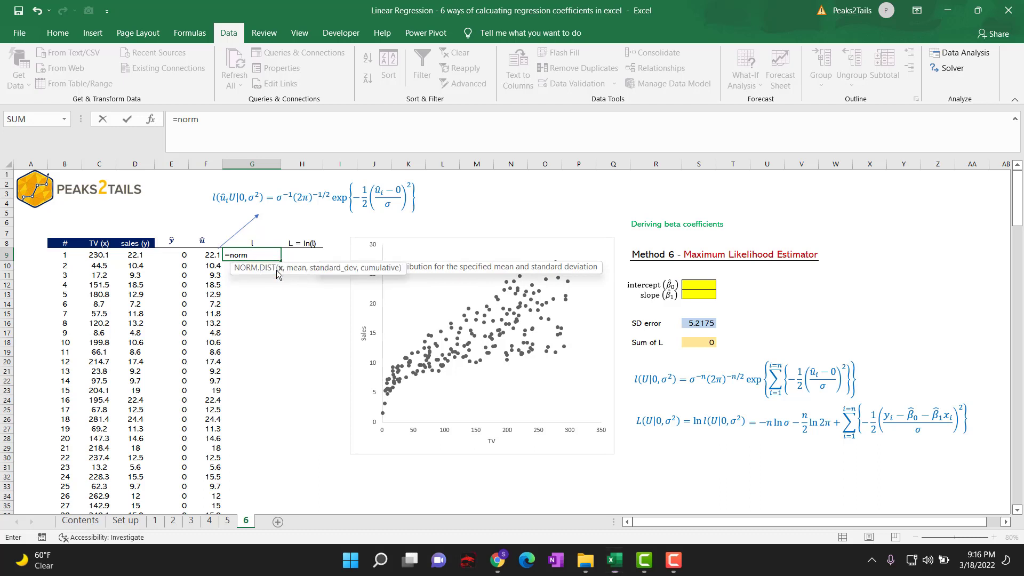
left_click(205, 256)
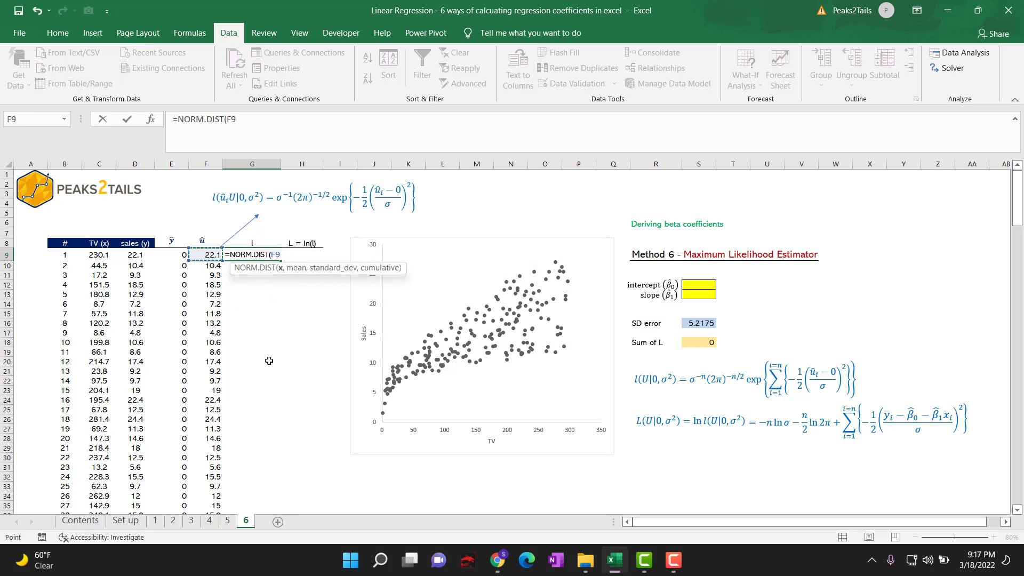
type(",")
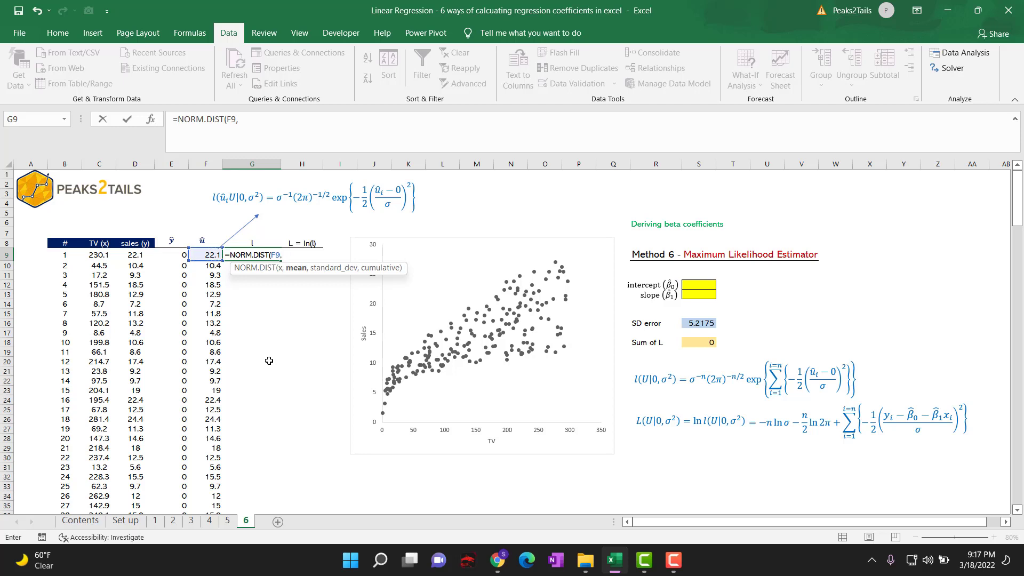
type("0,")
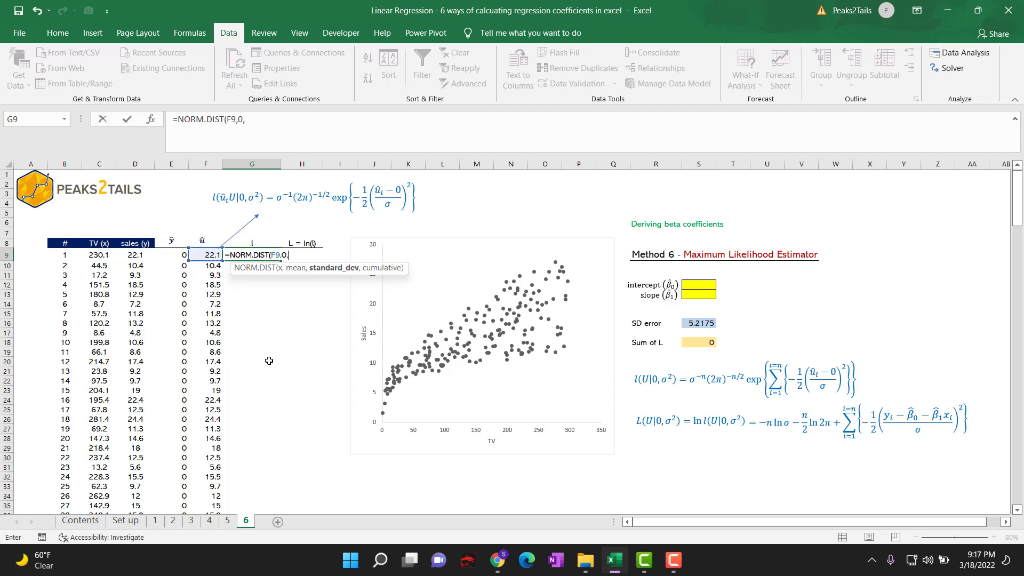
left_click(691, 325)
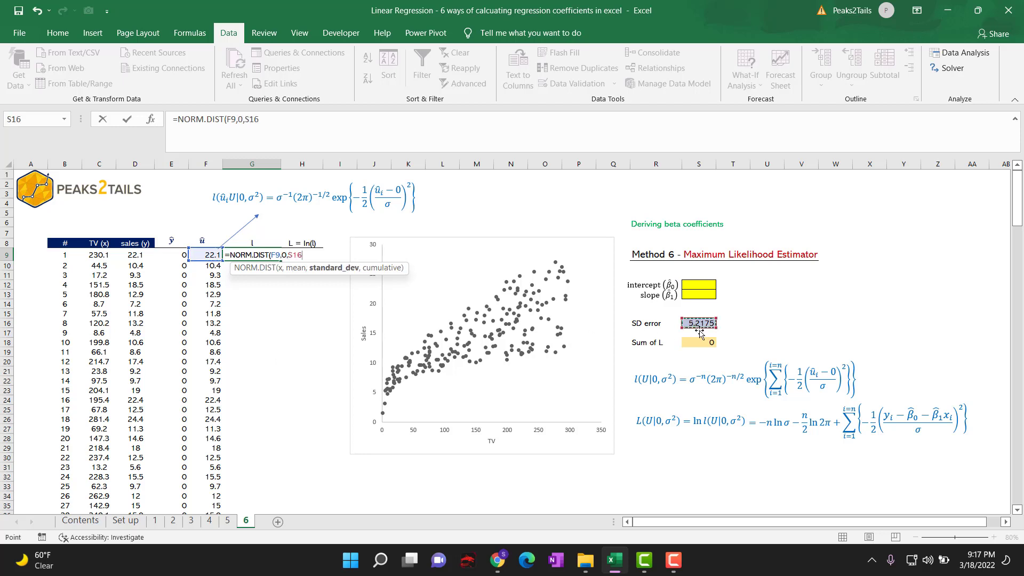
key("F4")
type(",")
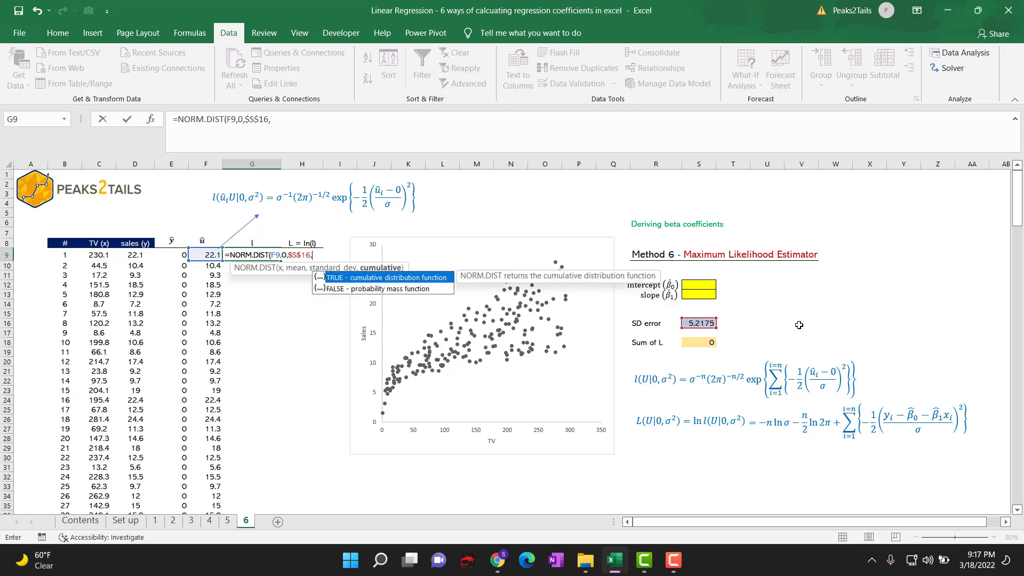
double_click(394, 288)
type(")")
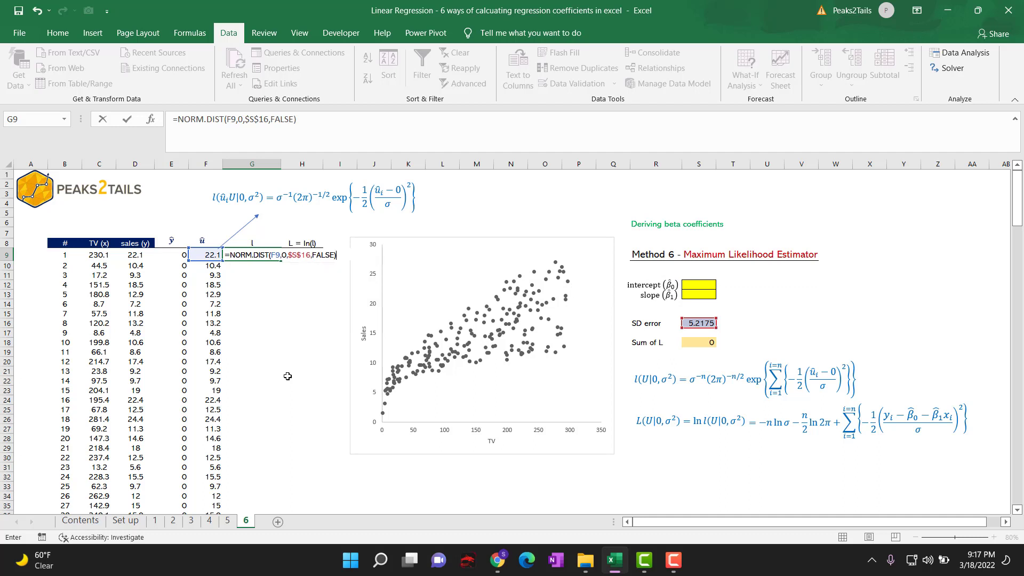
key("Return")
left_click(253, 256)
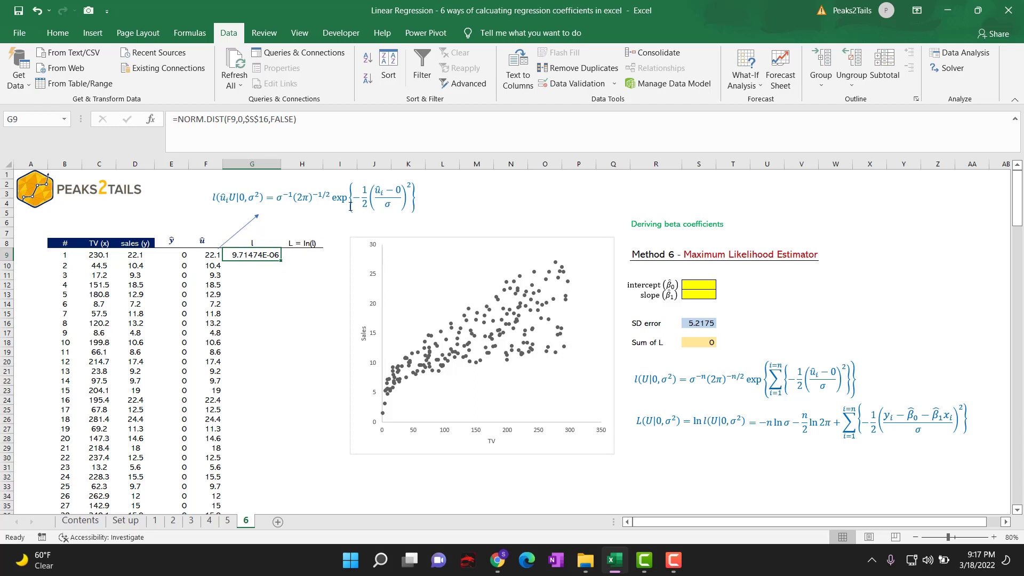
Step: Check the SD error reference and fill the likelihood formula from G9 down through all observations
left_click(703, 322)
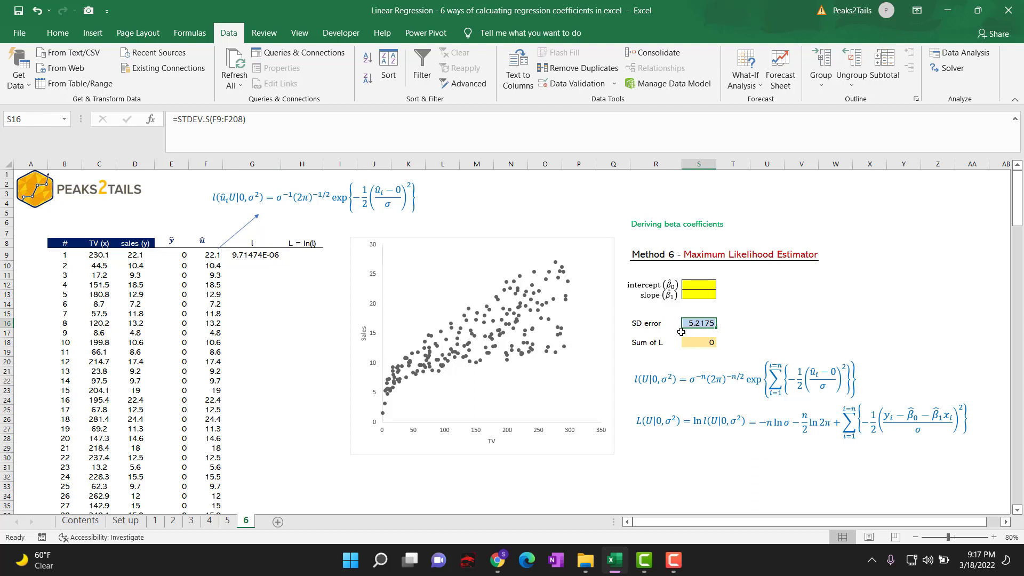
left_click(255, 256)
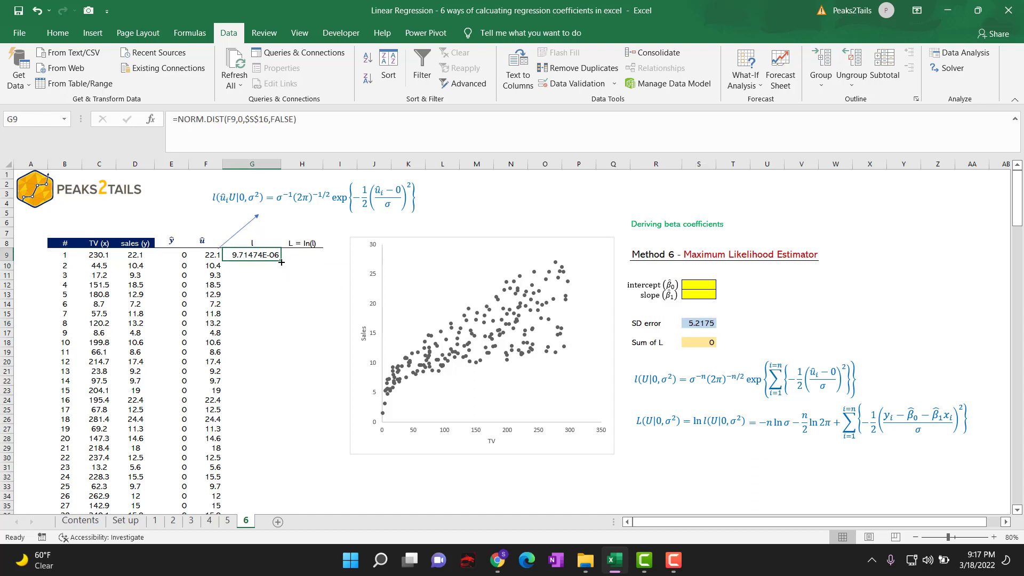
double_click(281, 260)
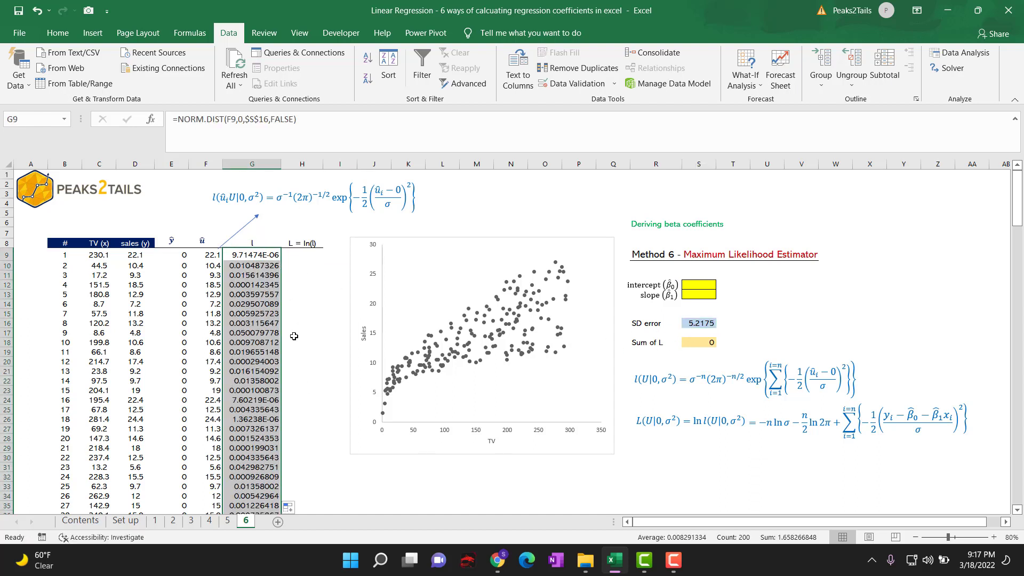
left_click(300, 425)
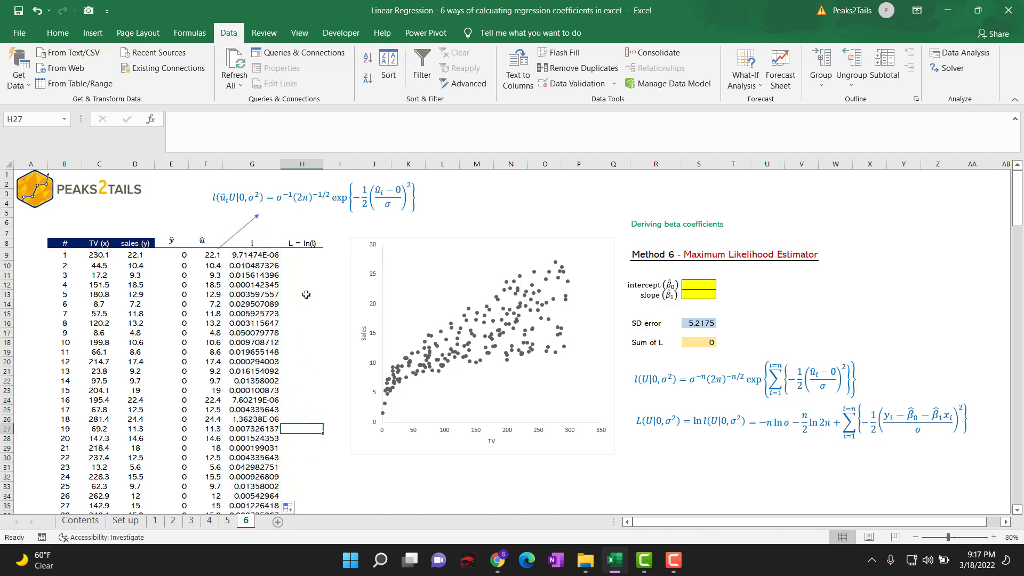
Step: Calculate the log-likelihood in H9 with =LN(G9), fill it down through all observations and check the Sum of L formula
left_click(294, 258)
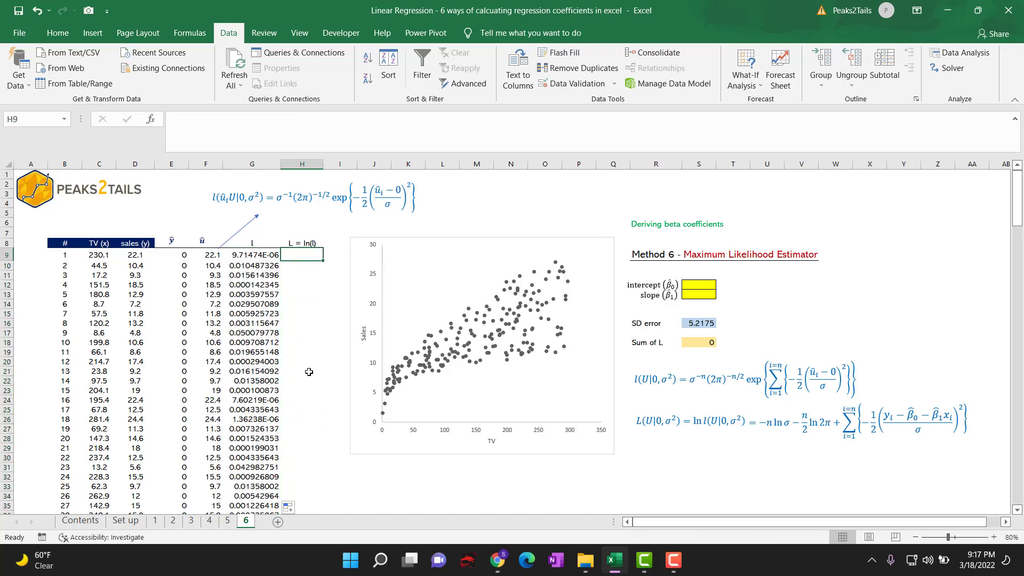
type("=ln")
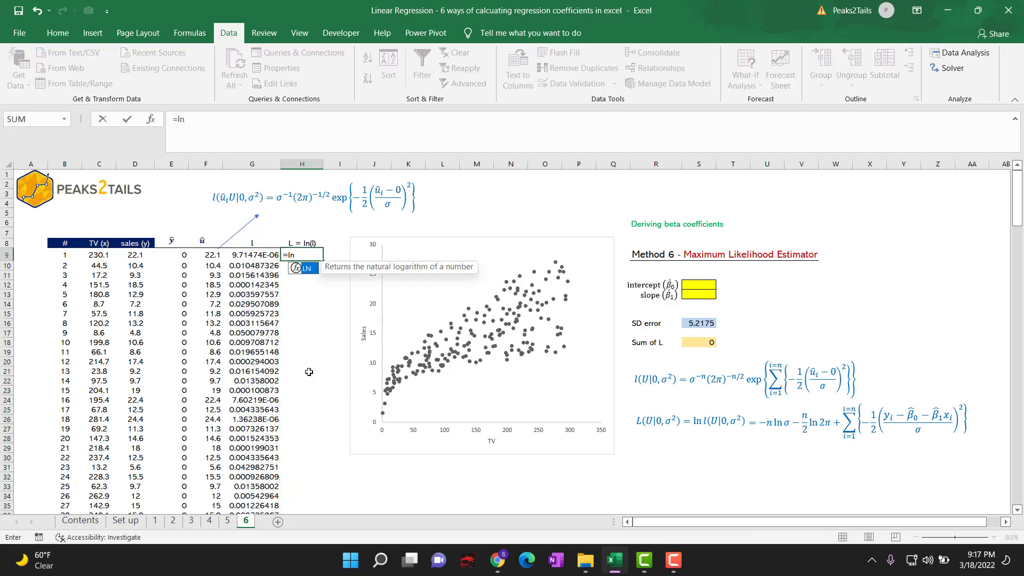
type("(")
left_click(255, 253)
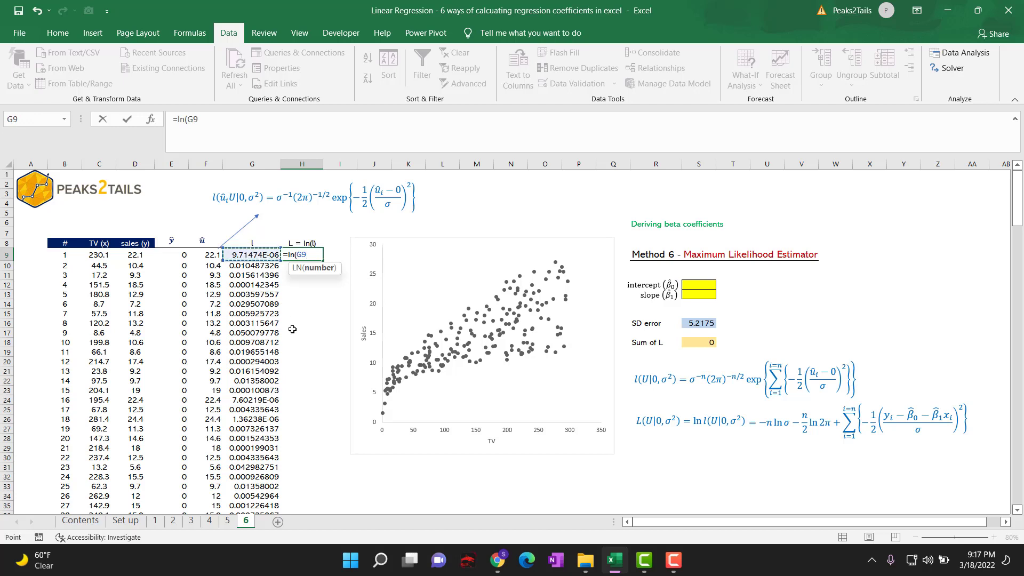
type(")")
key("Return")
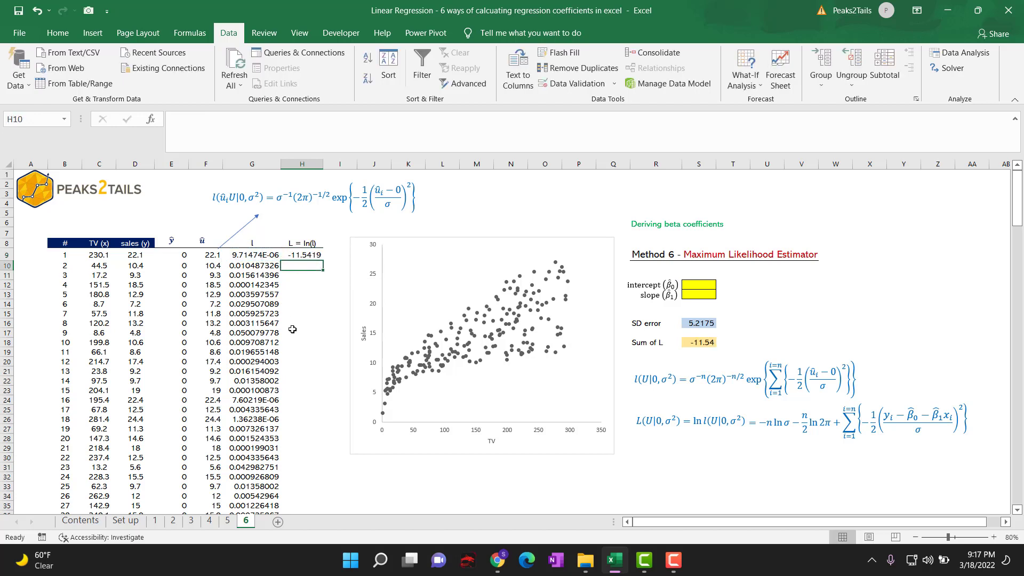
left_click(302, 255)
double_click(323, 260)
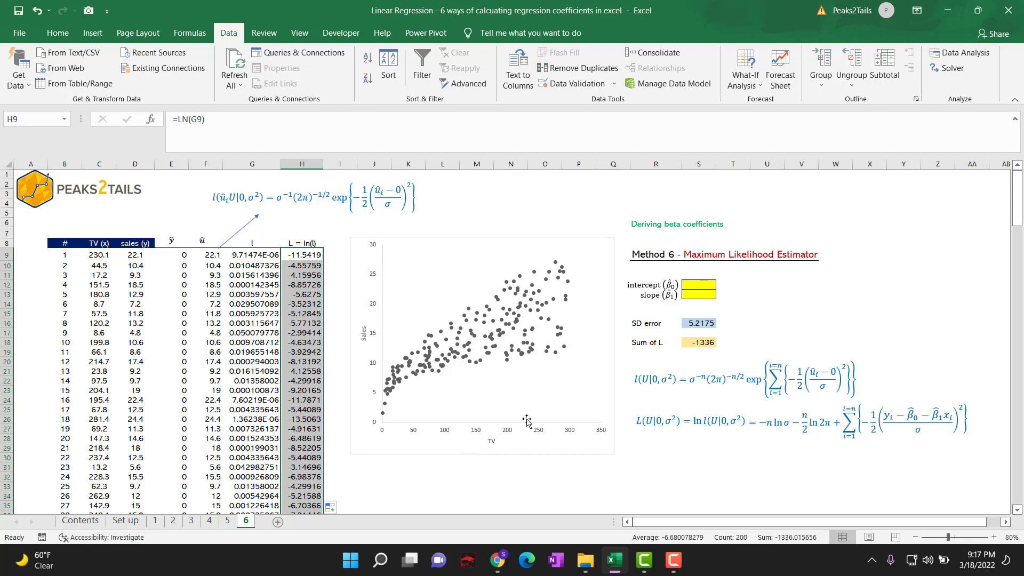
left_click(705, 340)
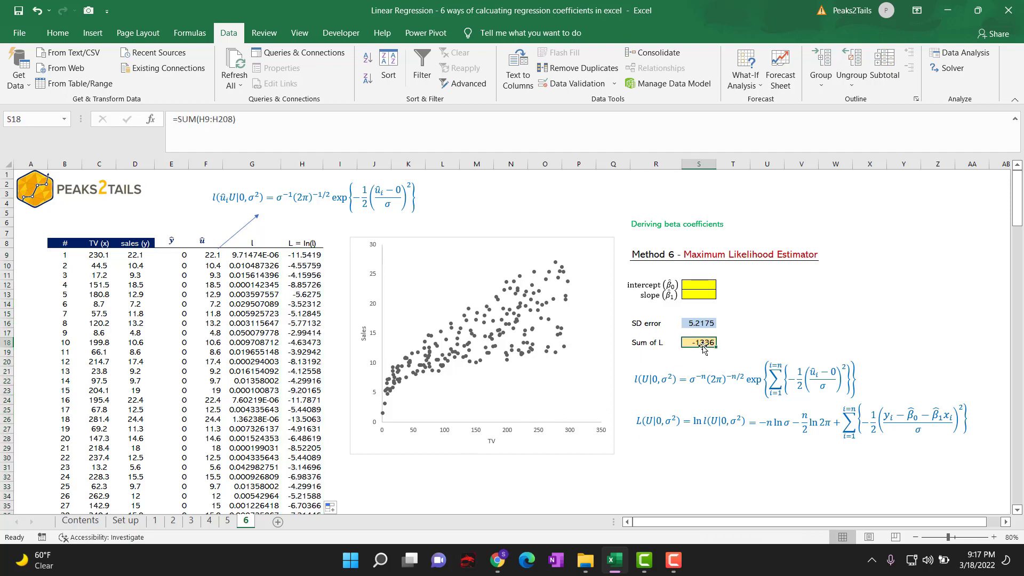
Step: Calculate Sum of L in S18 with =SUM(H9:H208) and check the entered formula
type("=dum(")
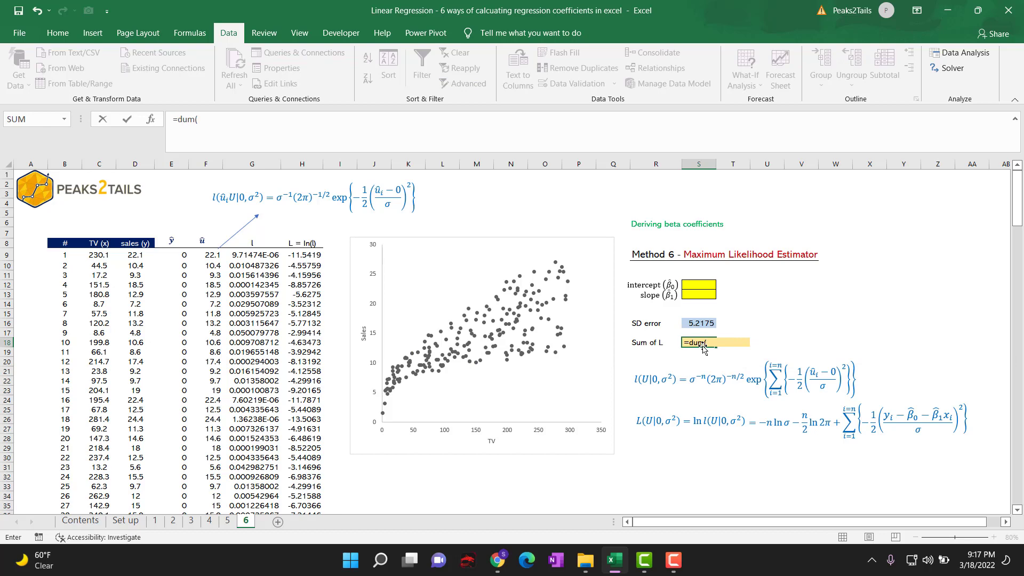
key("BackSpace")
key("BackSpace")
key("BackSpace")
type("sum(")
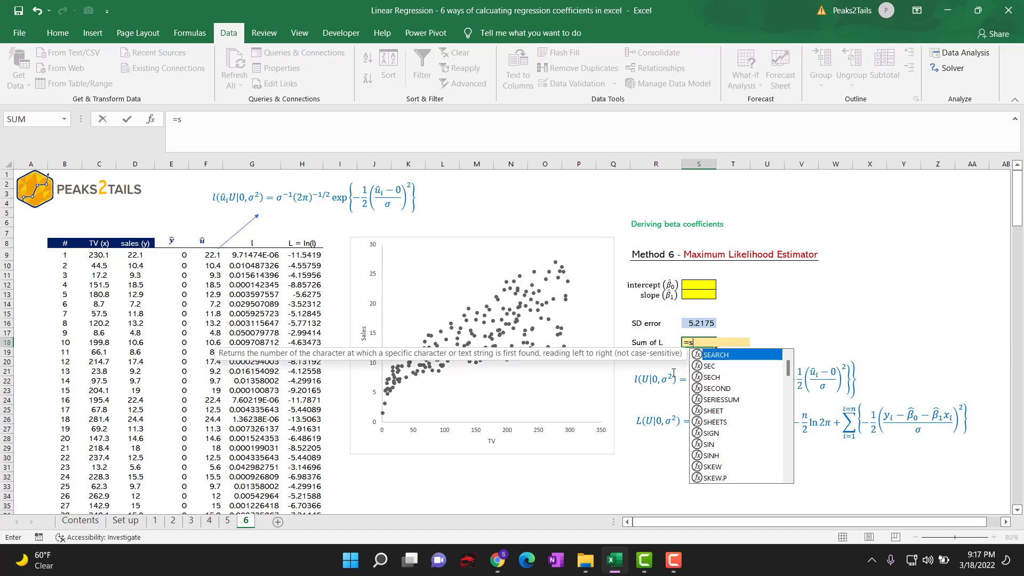
left_click(316, 256)
key("ctrl+shift+Down")
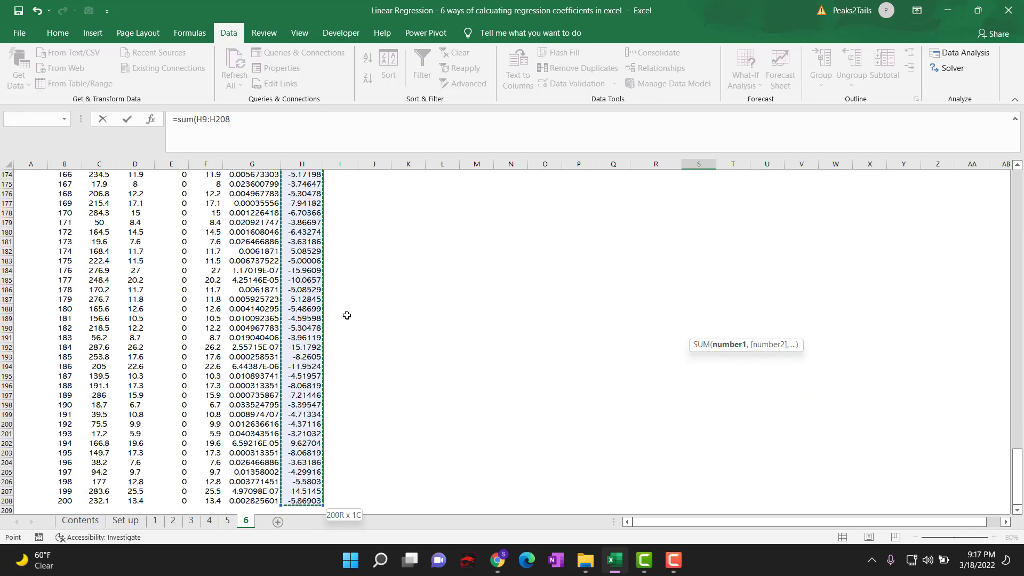
key("Return")
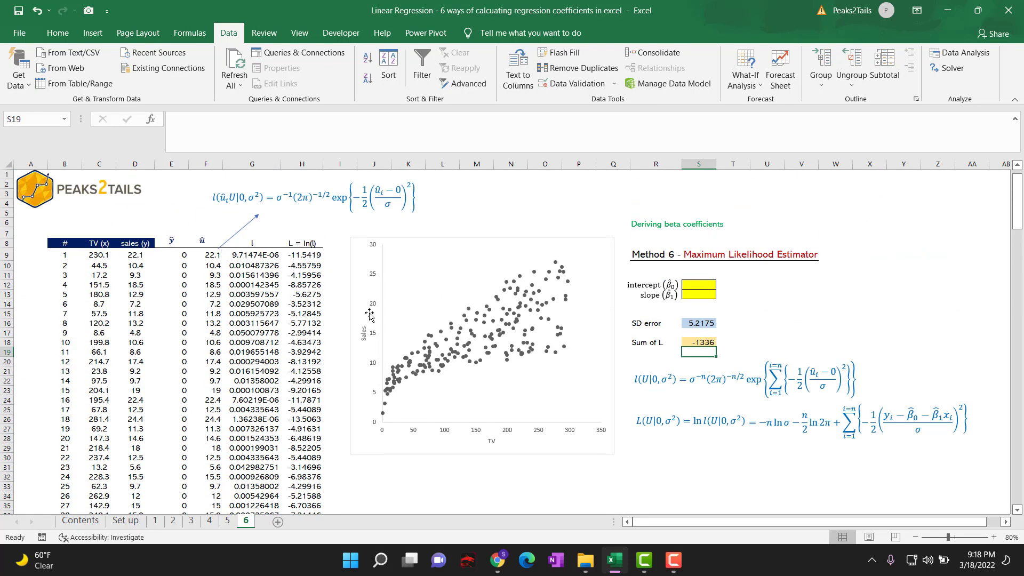
left_click(701, 341)
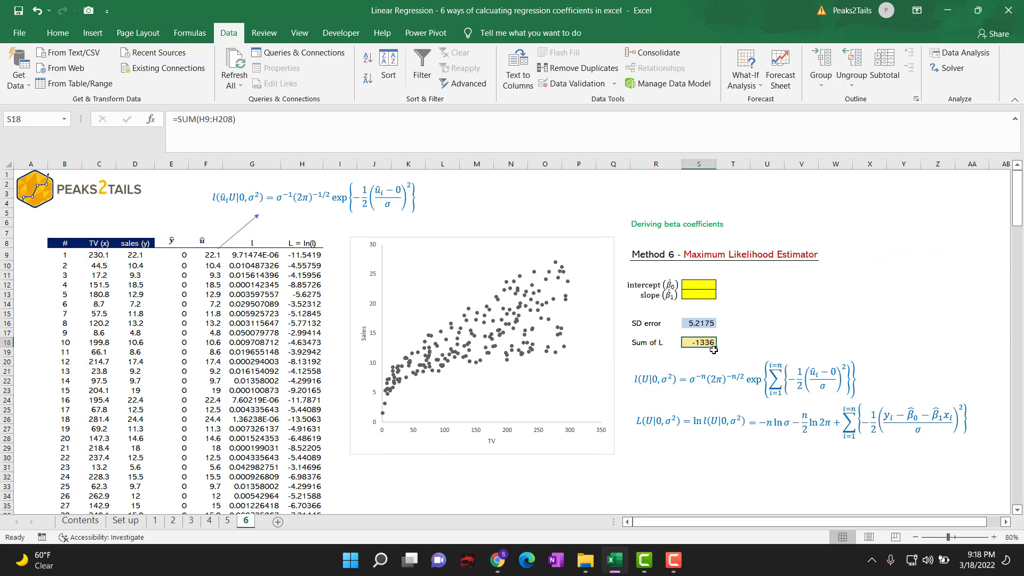
Step: Set up Solver to maximize the Sum of L cell S18 by changing the intercept and slope cells S12:S13
left_click_drag(701, 285, 704, 294)
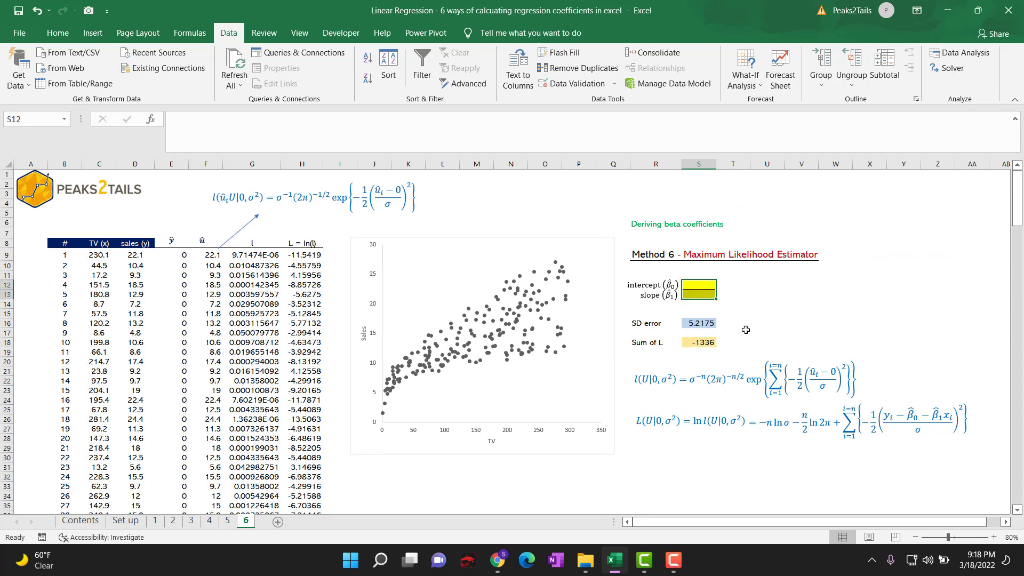
left_click(698, 342)
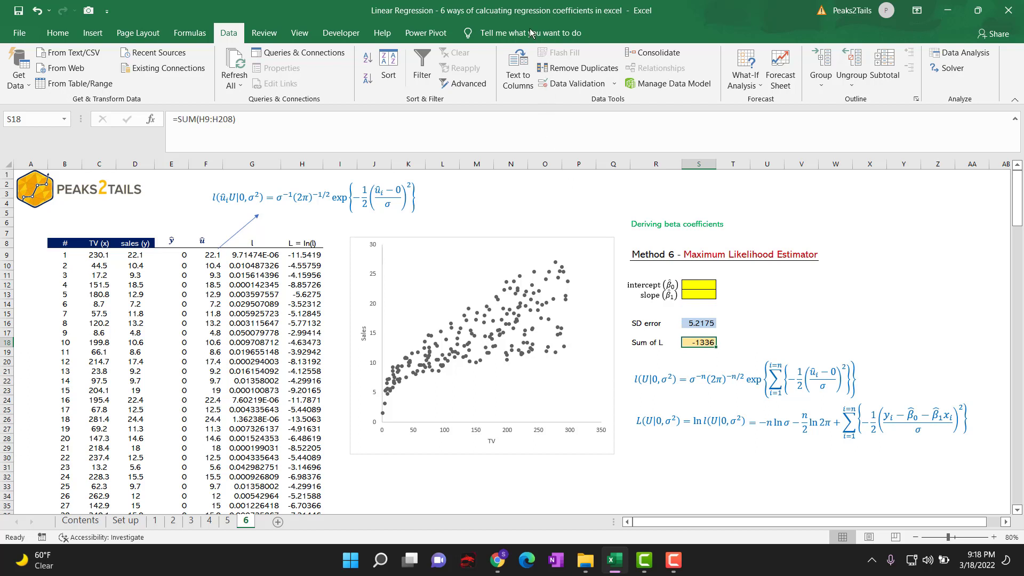
left_click(703, 347)
left_click_drag(705, 287, 706, 297)
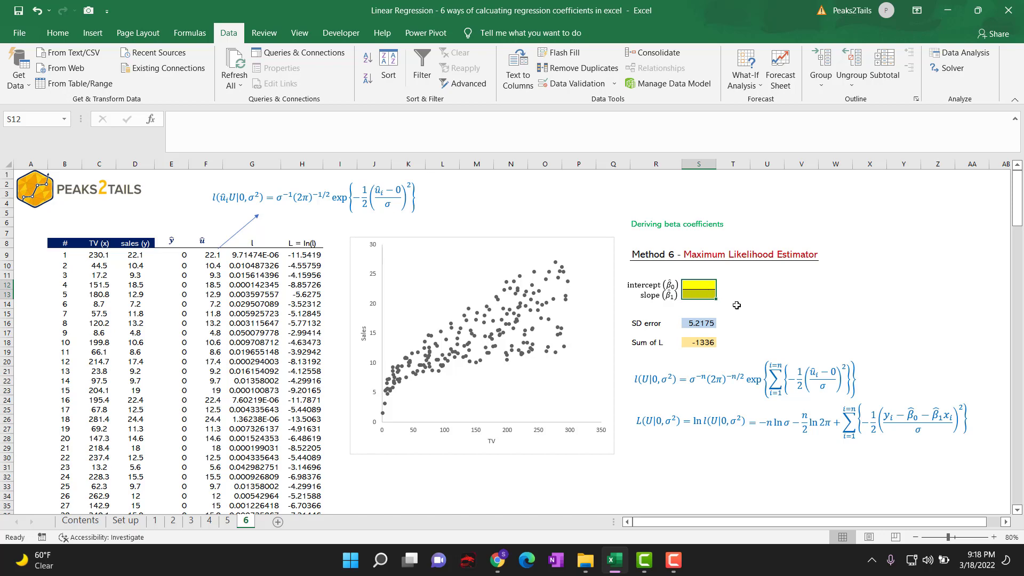
left_click(948, 69)
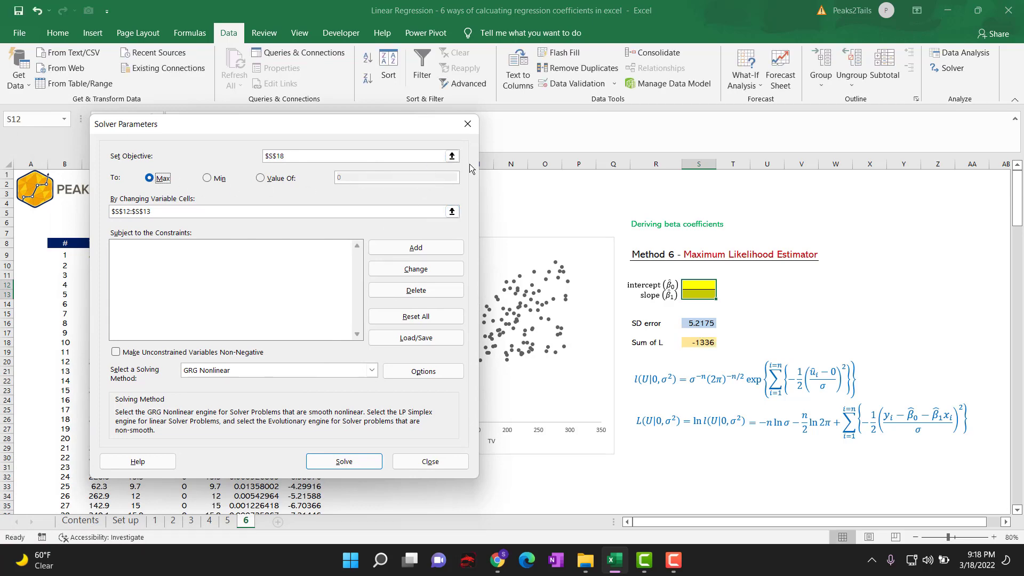
left_click(451, 156)
left_click(694, 343)
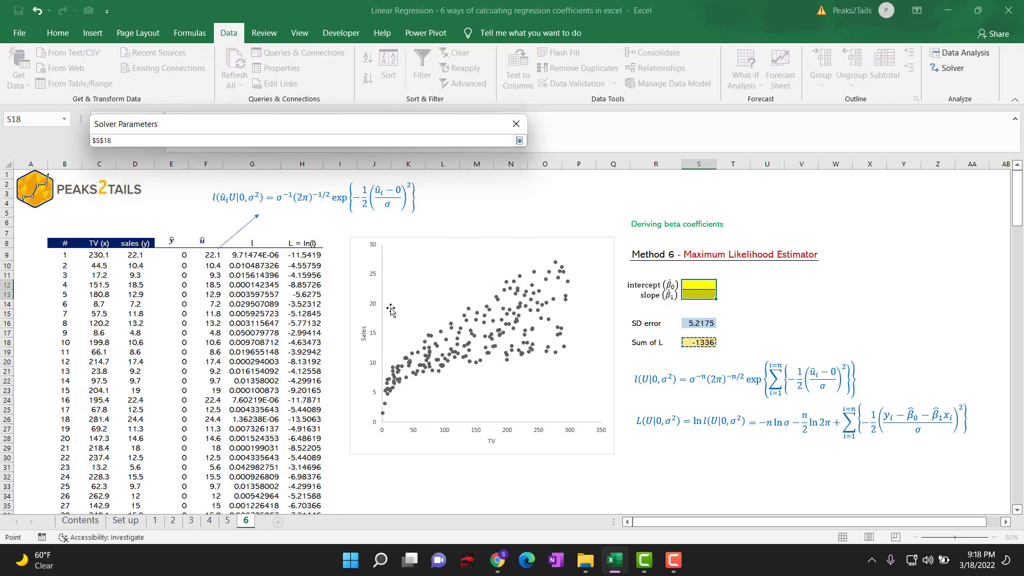
left_click(518, 141)
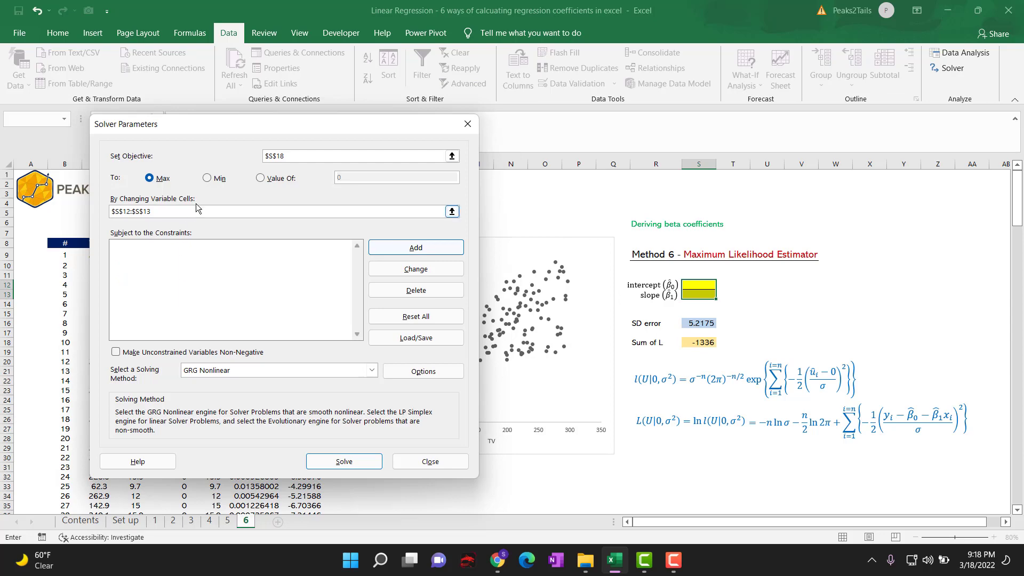
left_click(452, 212)
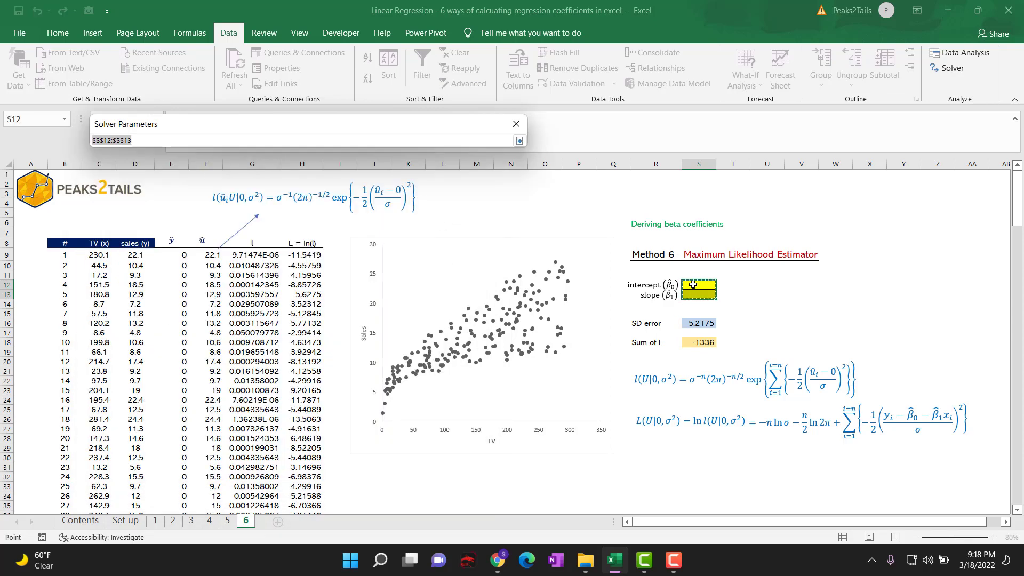
left_click_drag(693, 284, 694, 299)
left_click(518, 140)
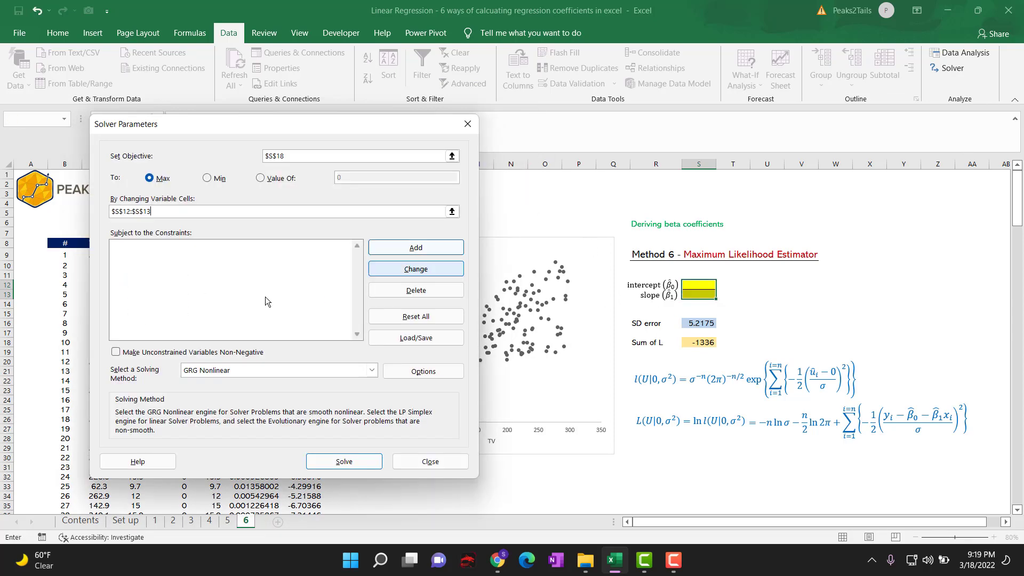
Step: Run Solver, keep its solution and check the resulting intercept and slope cells
left_click(355, 462)
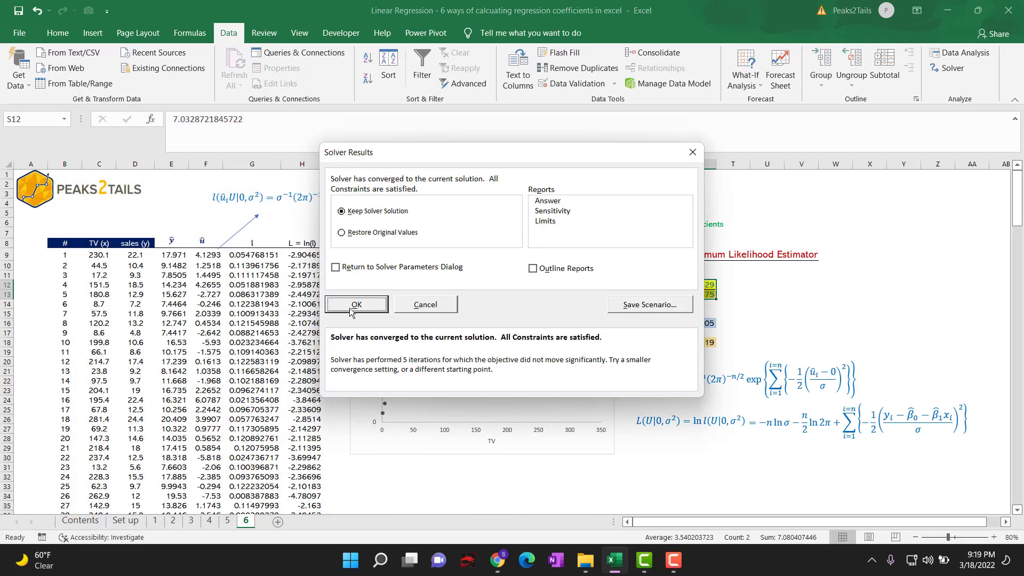
left_click(355, 304)
left_click(757, 314)
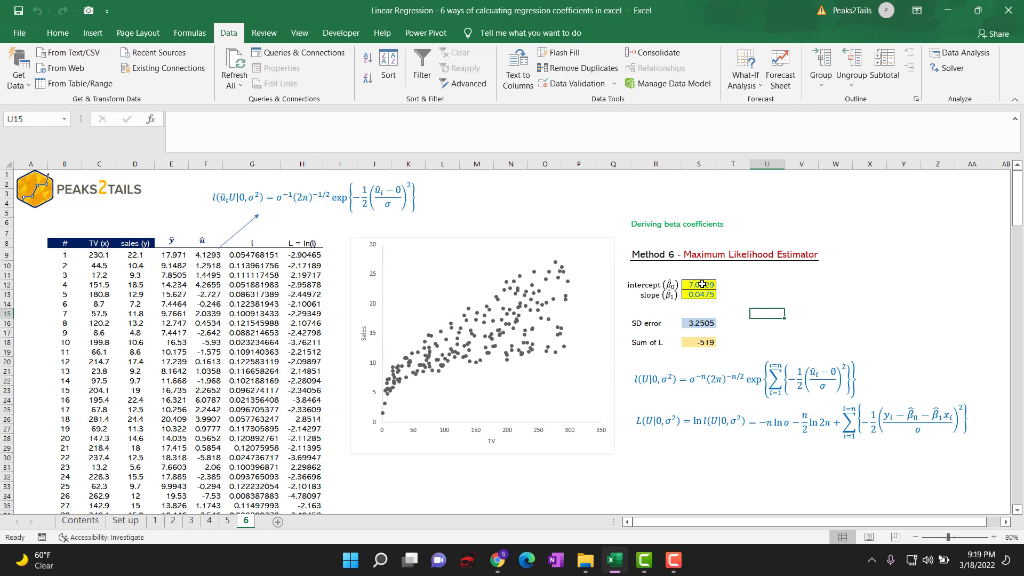
left_click_drag(702, 285, 703, 294)
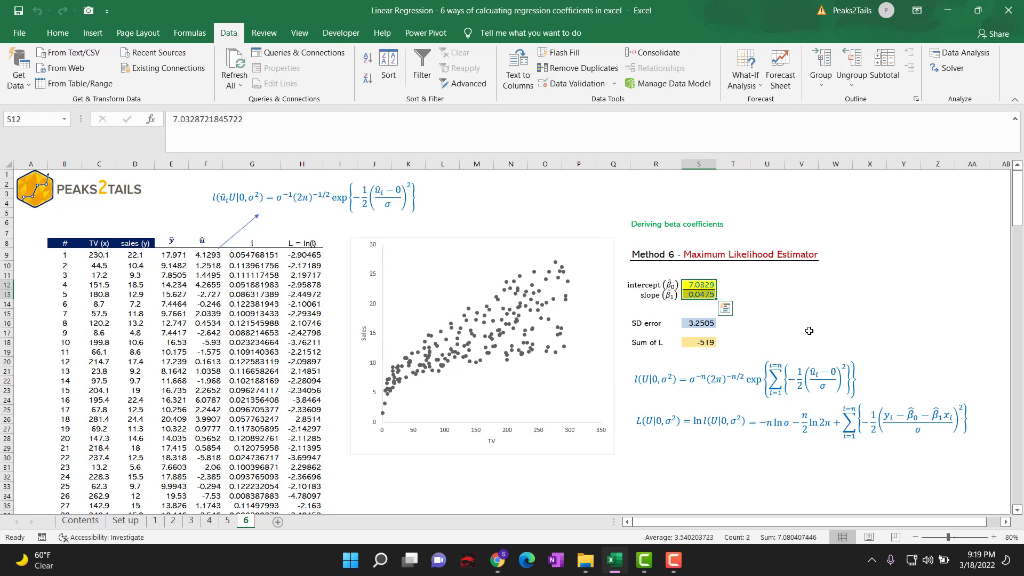
left_click(812, 302)
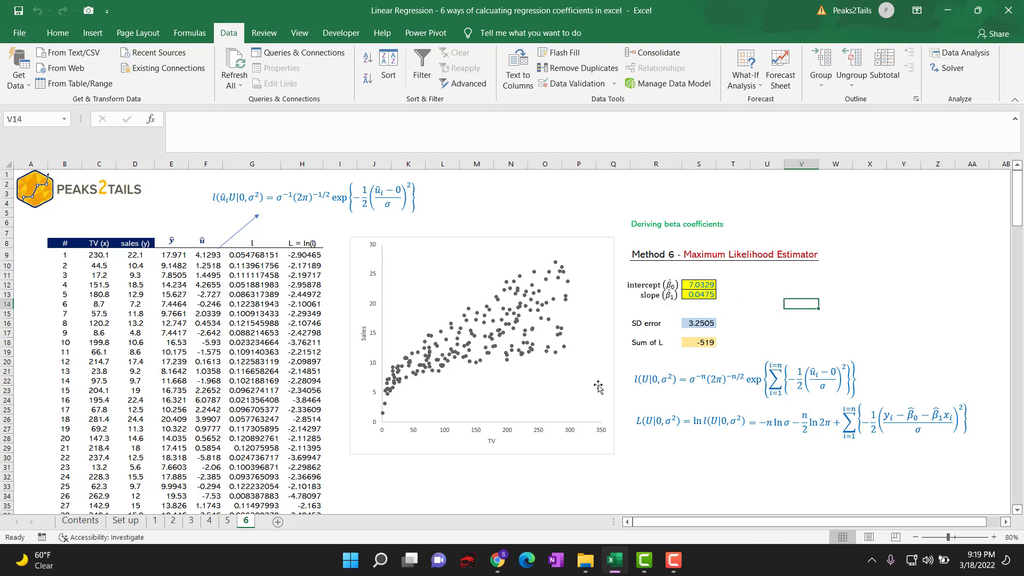
Step: Examine how the SD error formula and the residual column relate to the beta and sigma terms of the log-likelihood formula
left_click(703, 324)
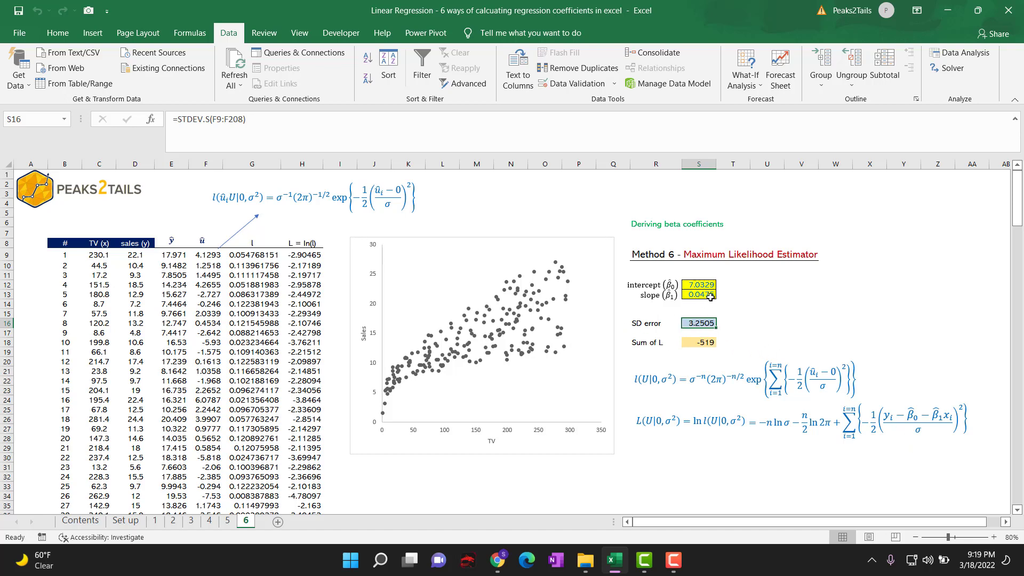
double_click(911, 413)
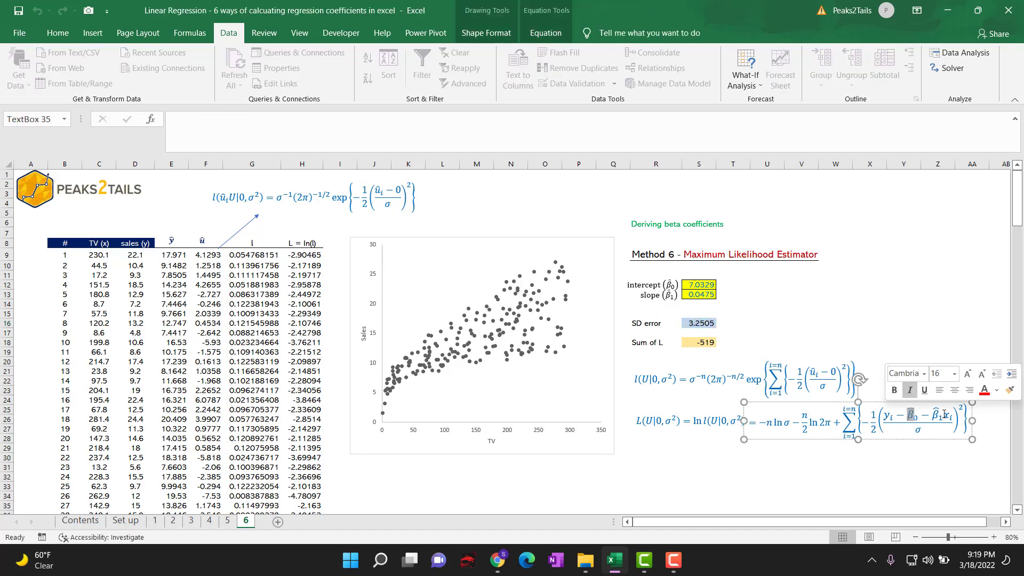
left_click(864, 304)
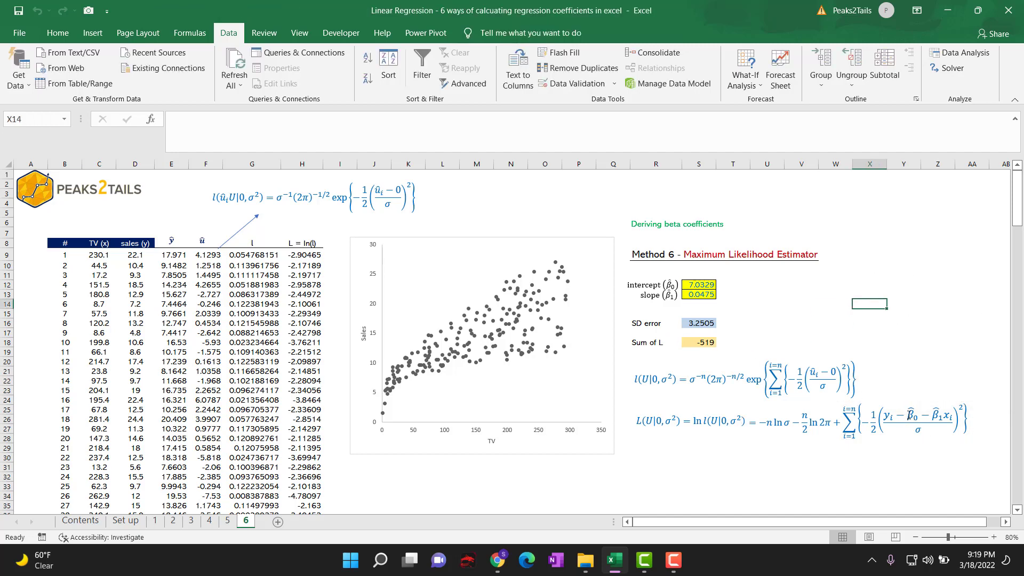
double_click(910, 415)
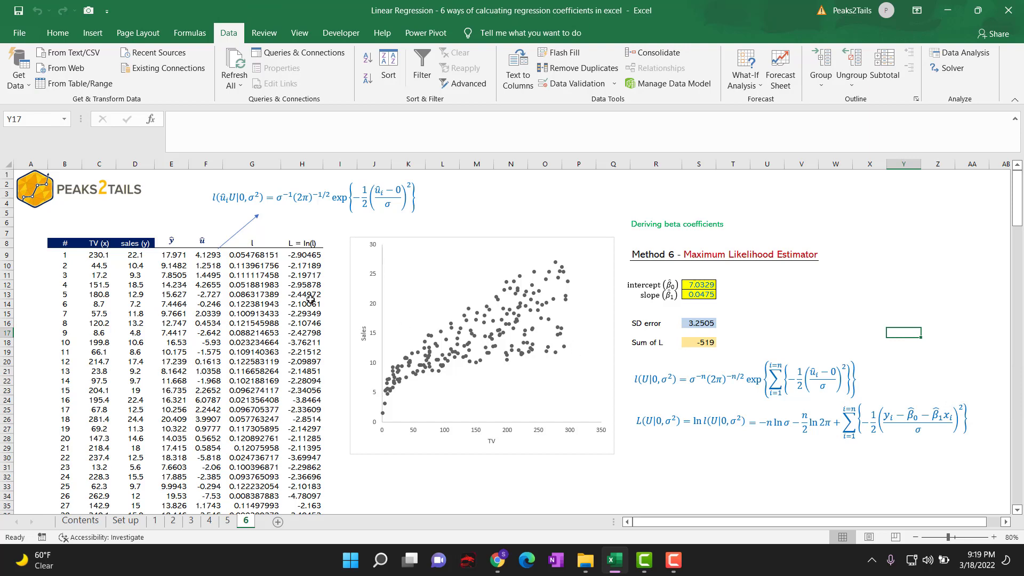
left_click_drag(207, 254, 205, 482)
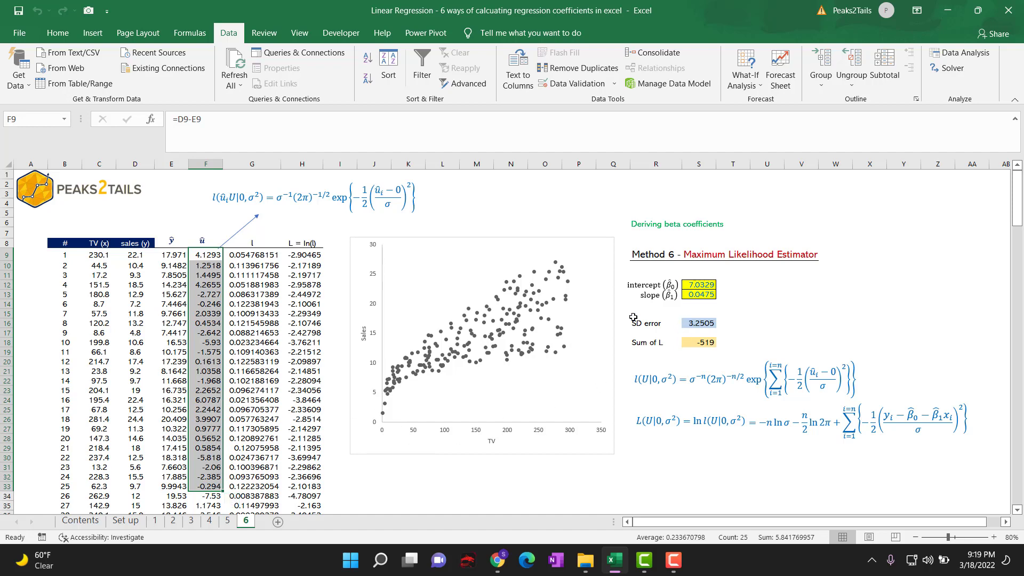
left_click(208, 283)
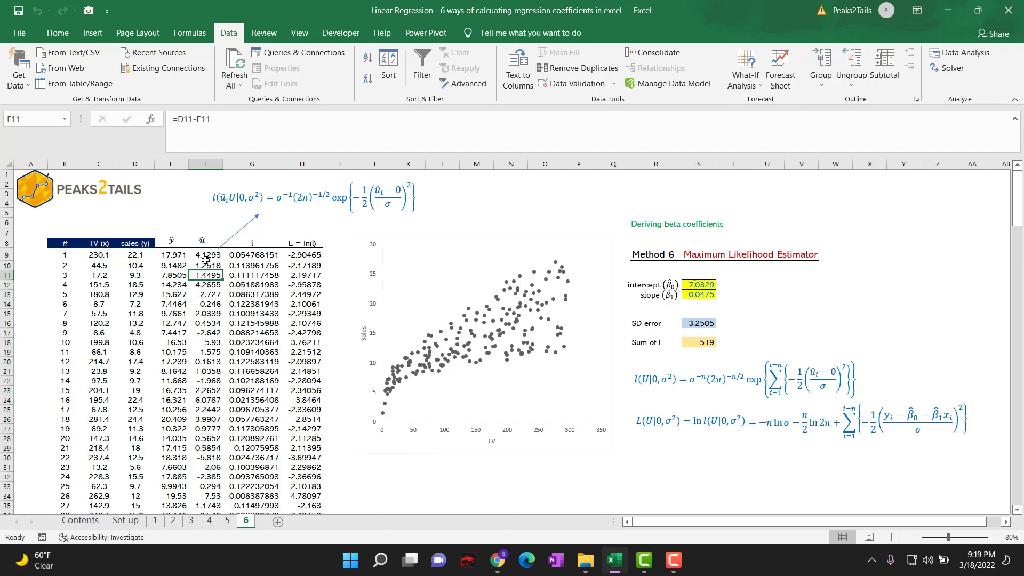
left_click_drag(206, 258, 206, 453)
left_click(656, 476)
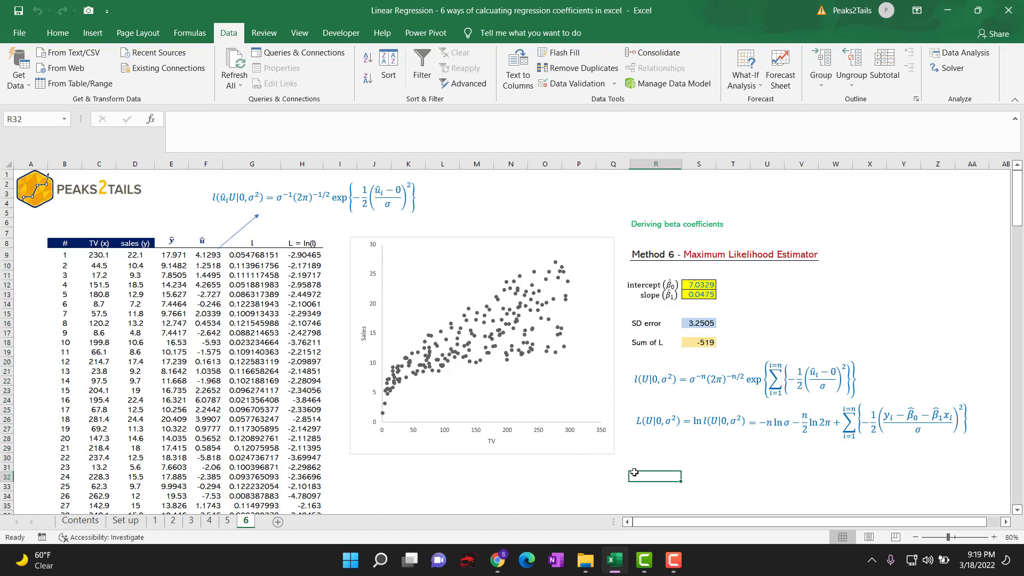
left_click(700, 323)
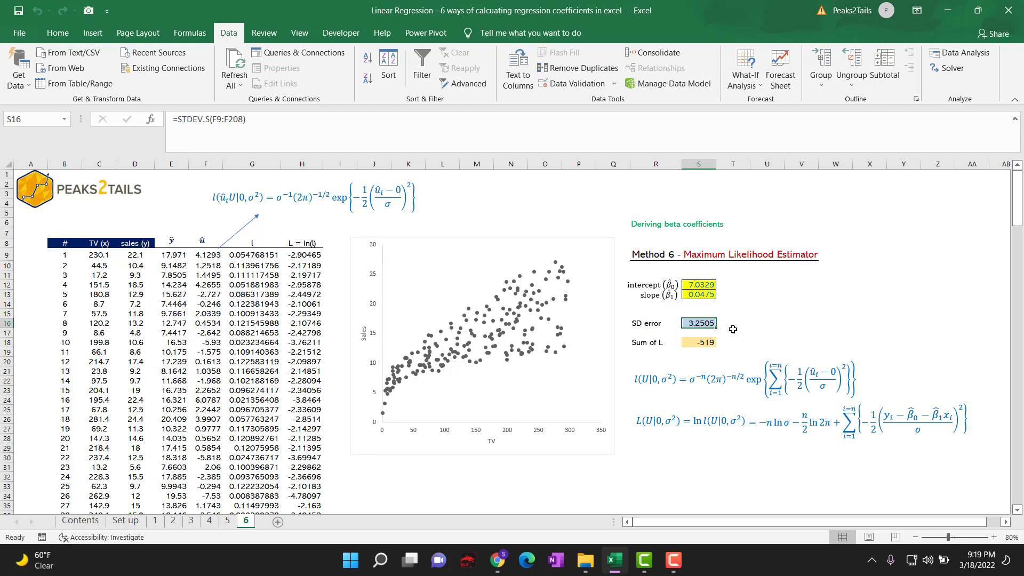
left_click(796, 425)
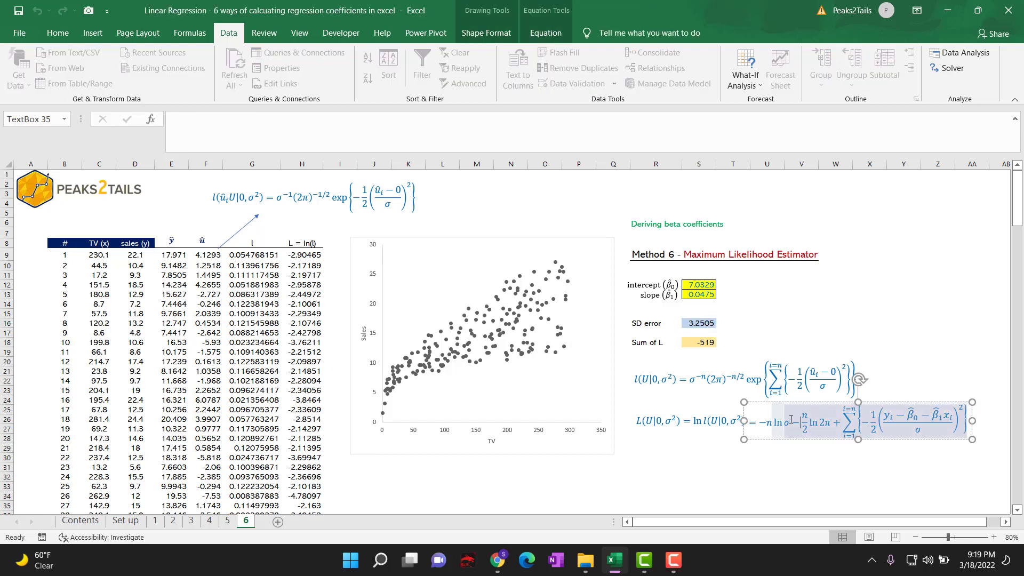
left_click(802, 468)
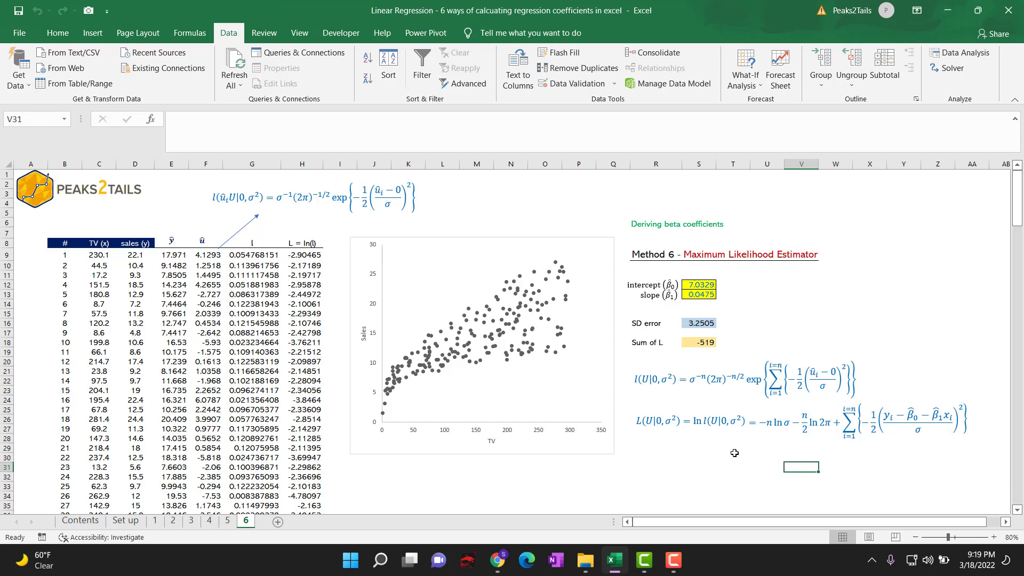
Step: Recalculate the SD error in S16 with =STDEV.P(F9:F208) and review it together with the intercept and slope cells
left_click(704, 323)
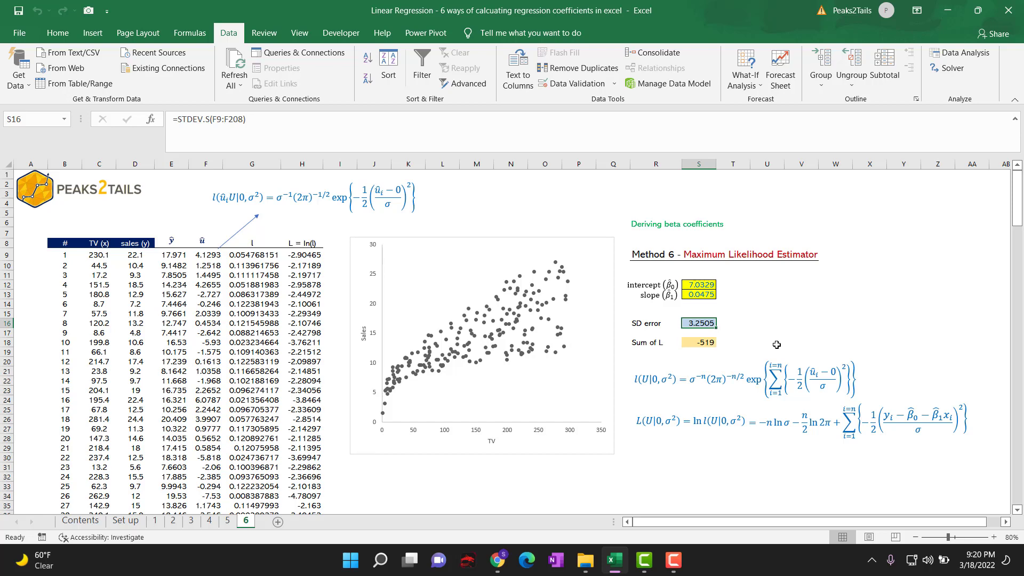
type("=std")
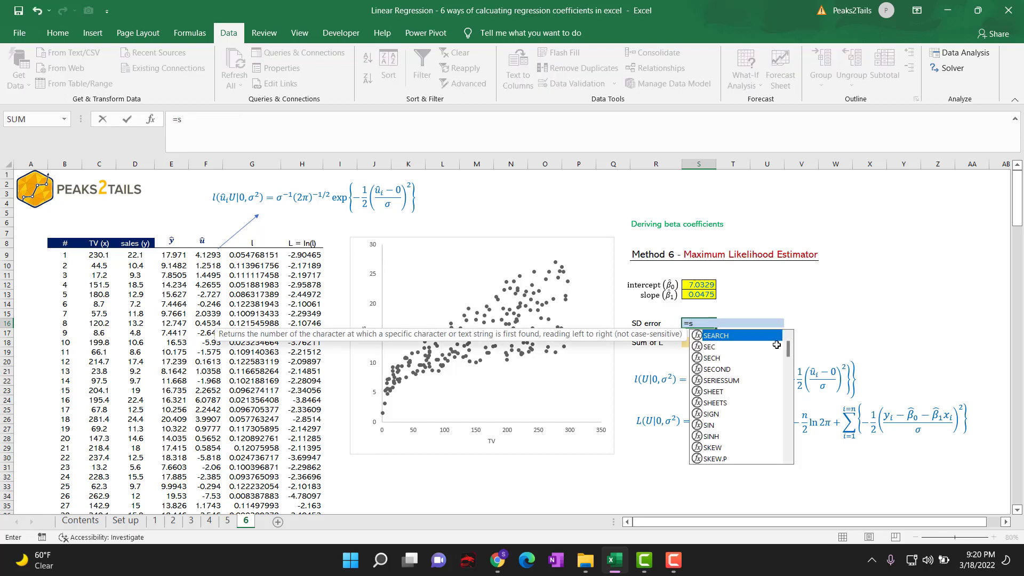
double_click(731, 350)
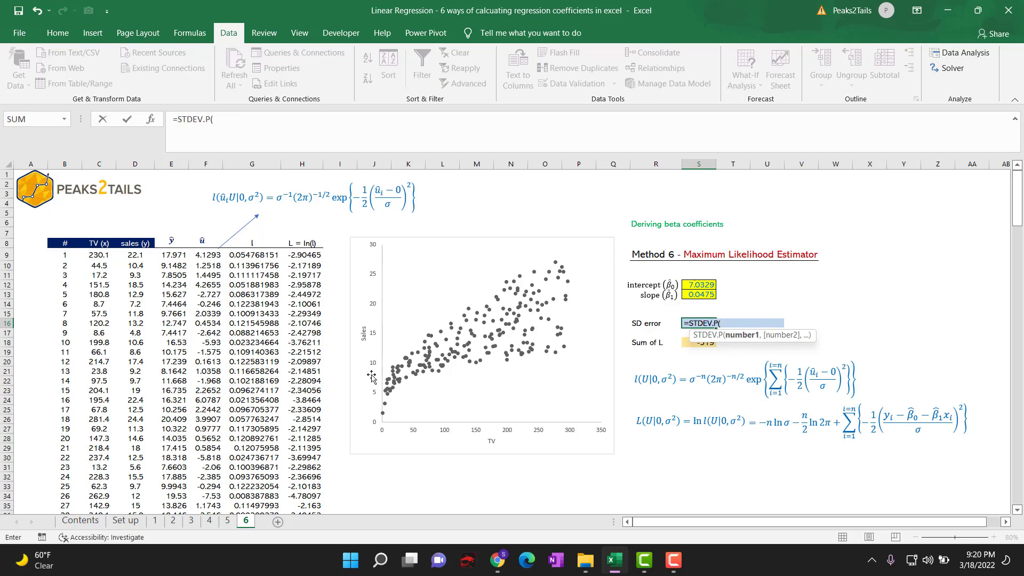
left_click(204, 256)
key("ctrl+shift+Down")
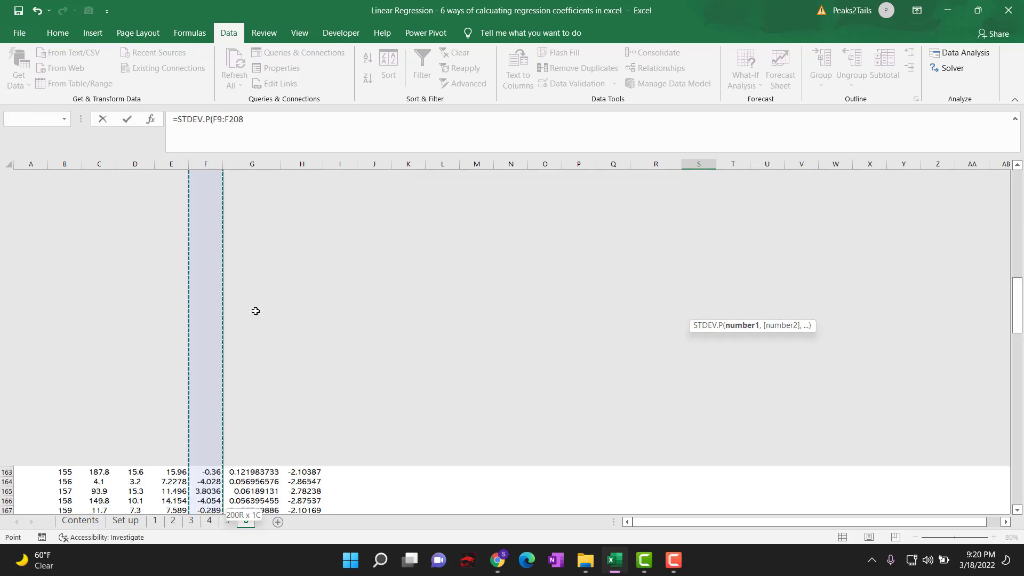
key("Return")
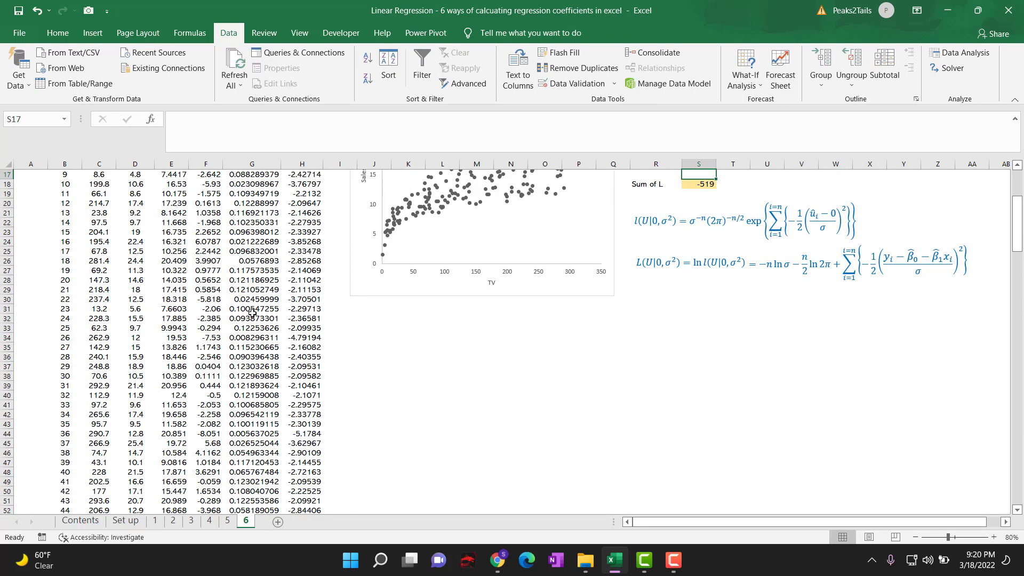
left_click(689, 323)
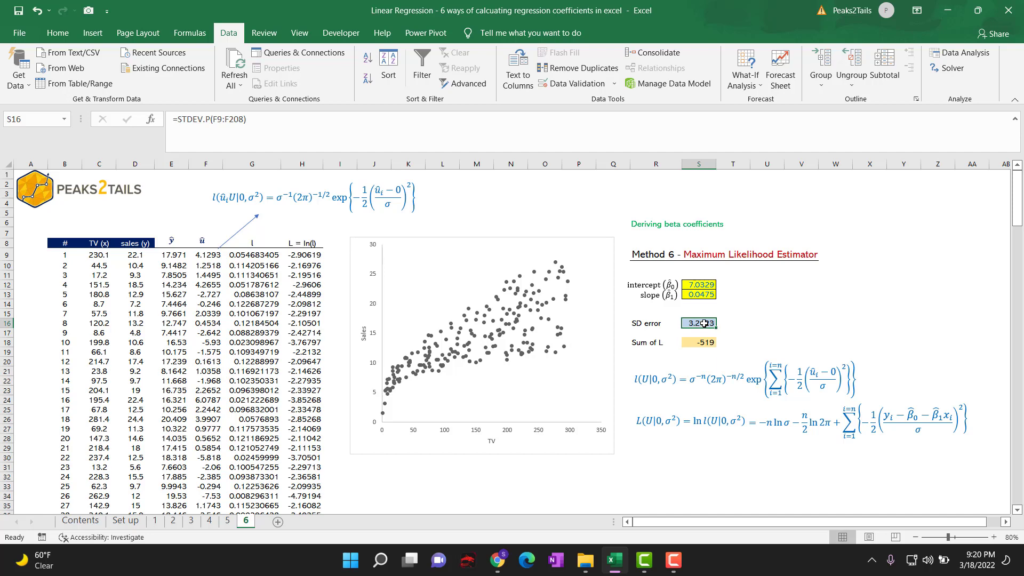
left_click_drag(693, 285, 698, 294)
left_click(768, 322)
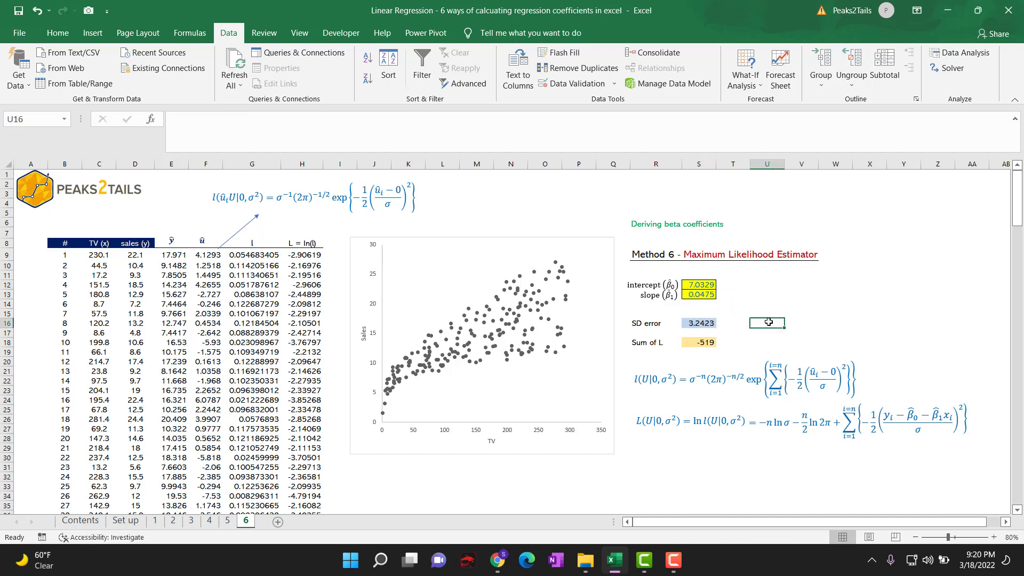
left_click(701, 323)
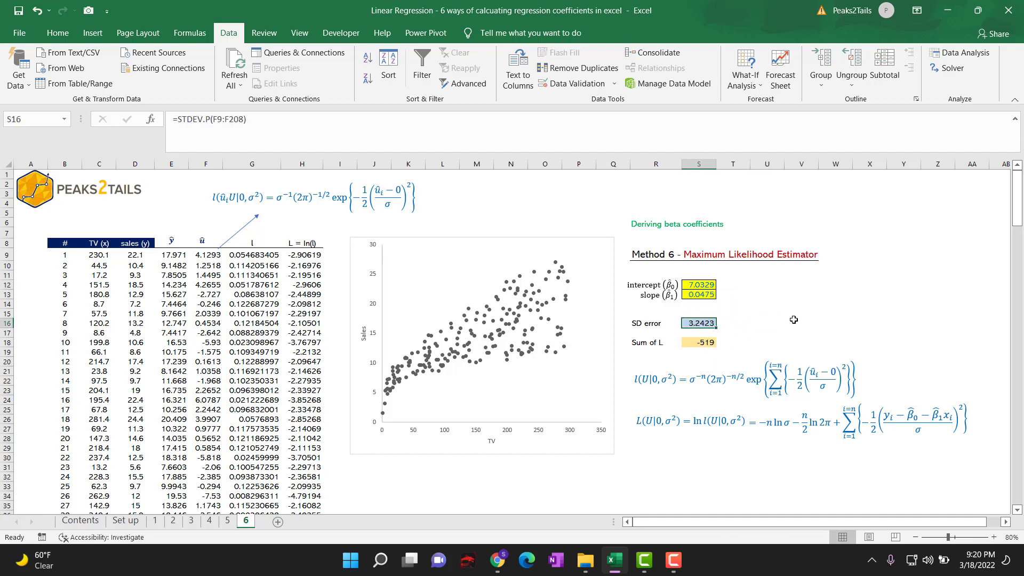
Step: Replace the SD error in S16 with the fixed value 5 and review it alongside the residual column and the intercept and slope cells
type("5")
key("Return")
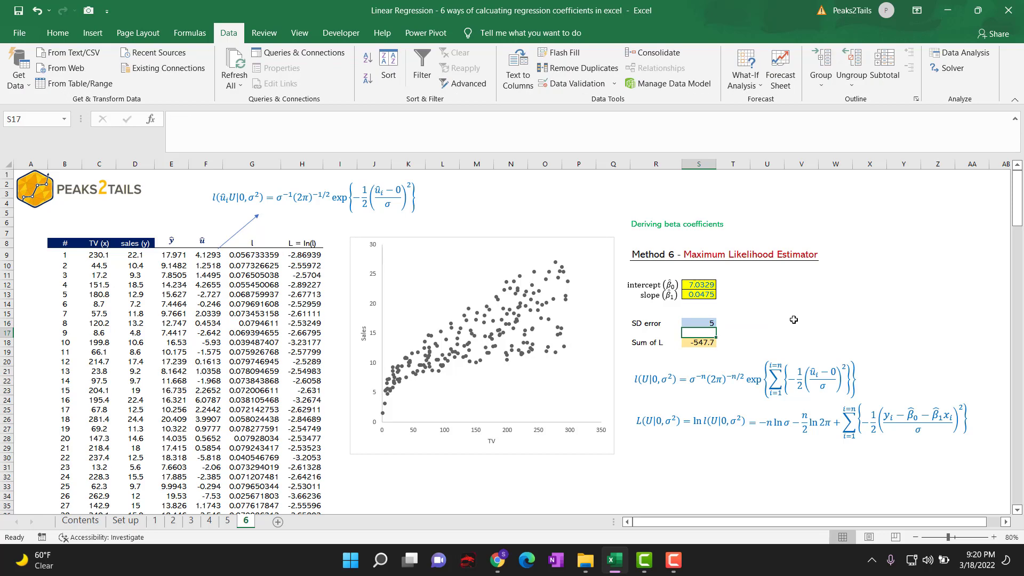
left_click(699, 324)
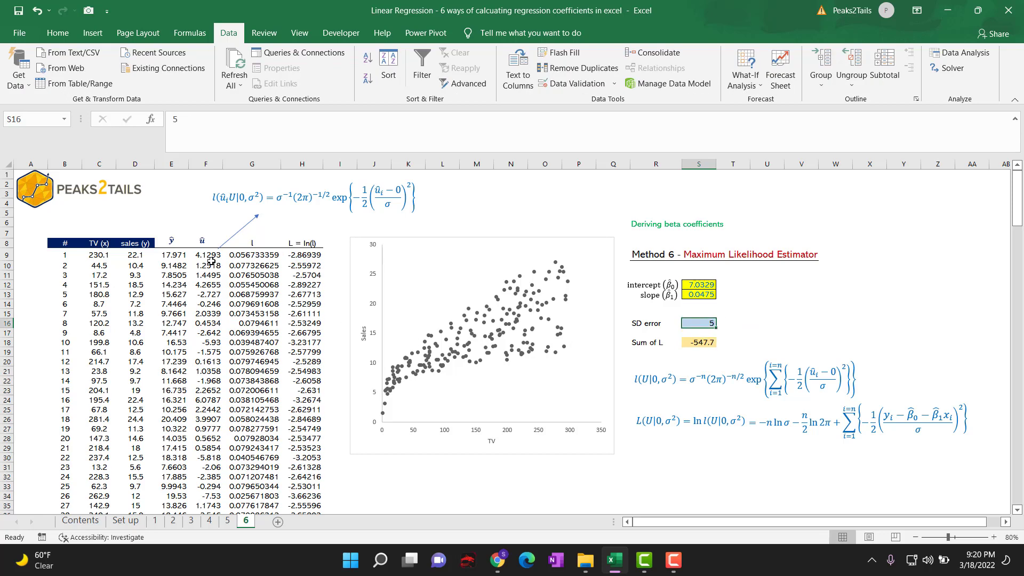
left_click_drag(211, 259, 215, 446)
left_click(691, 456)
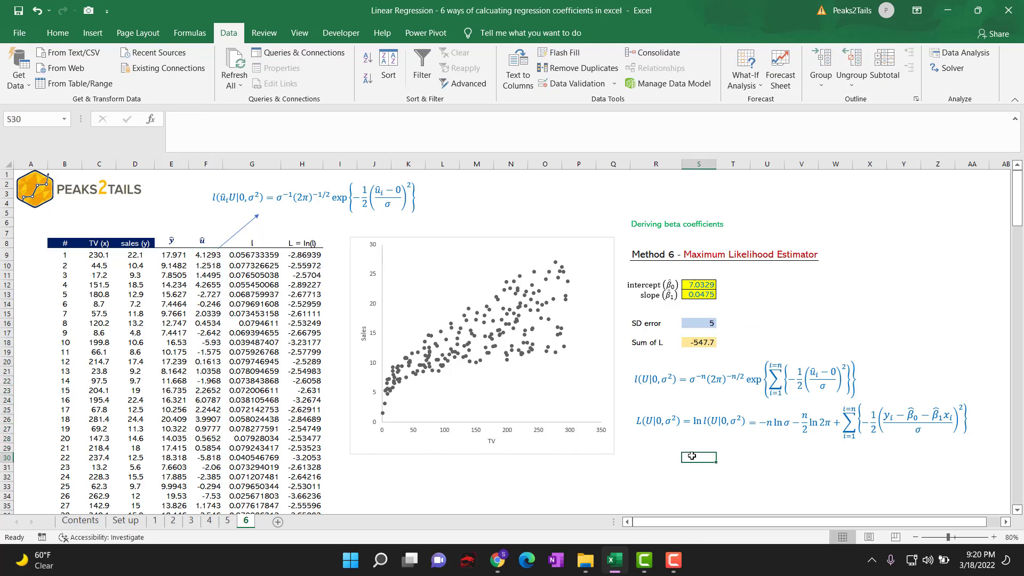
left_click(703, 322)
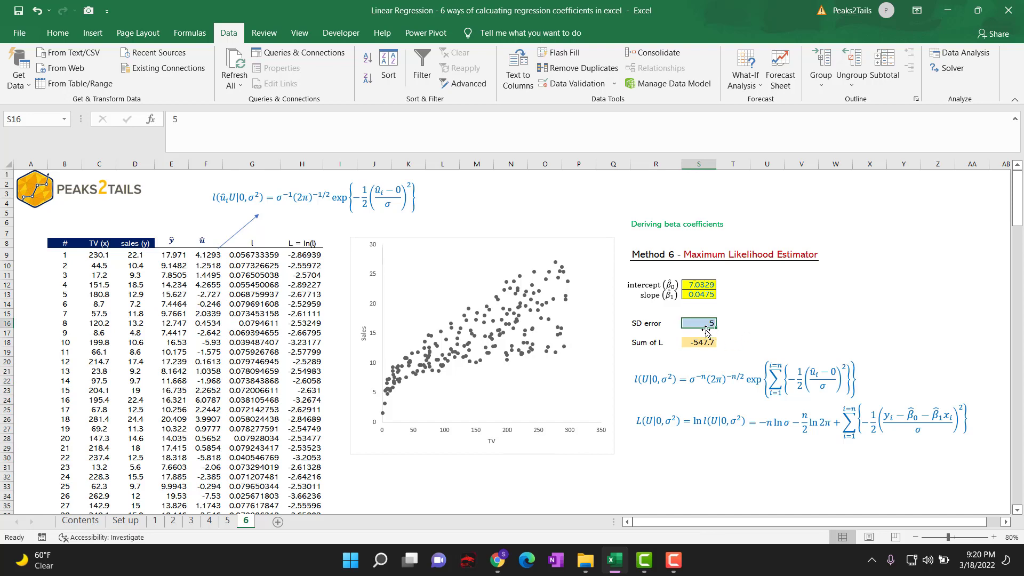
left_click(703, 288)
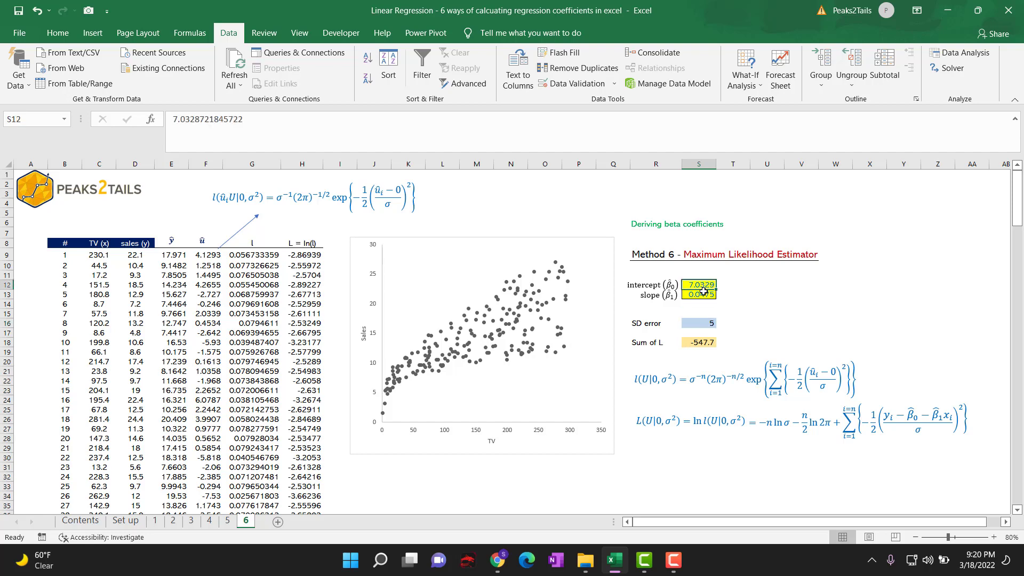
left_click_drag(703, 290, 704, 295)
left_click(884, 332)
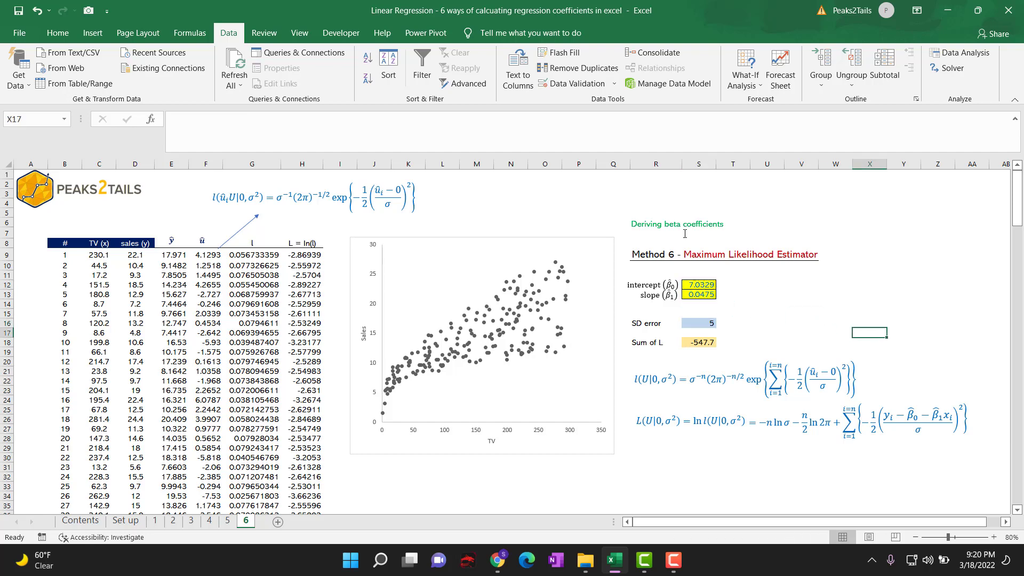
Step: Rerun Solver to maximize the Sum of L, keep its solution, and compare S12:S13 with the beta terms of the log-likelihood formula
left_click(947, 67)
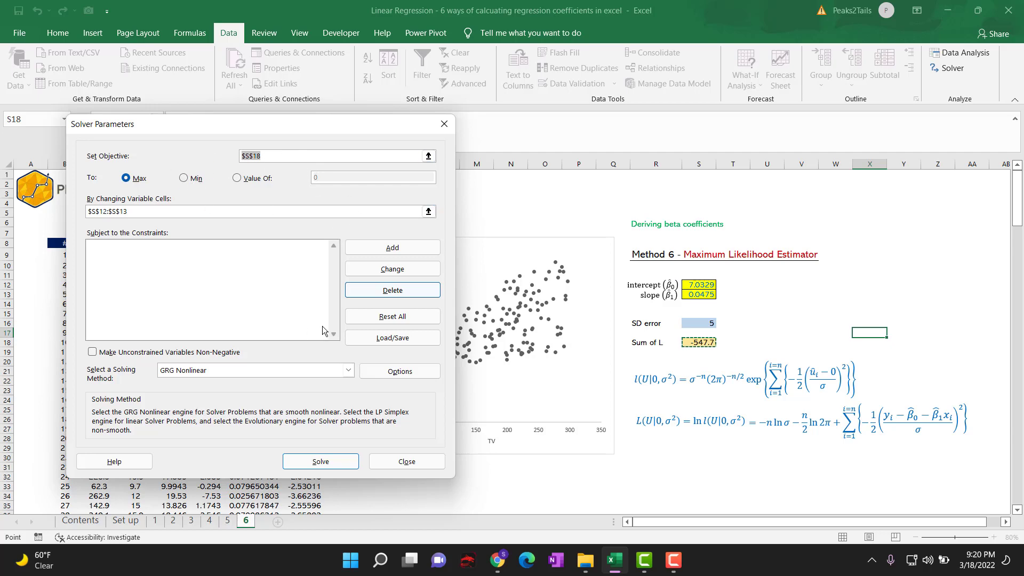
left_click(330, 460)
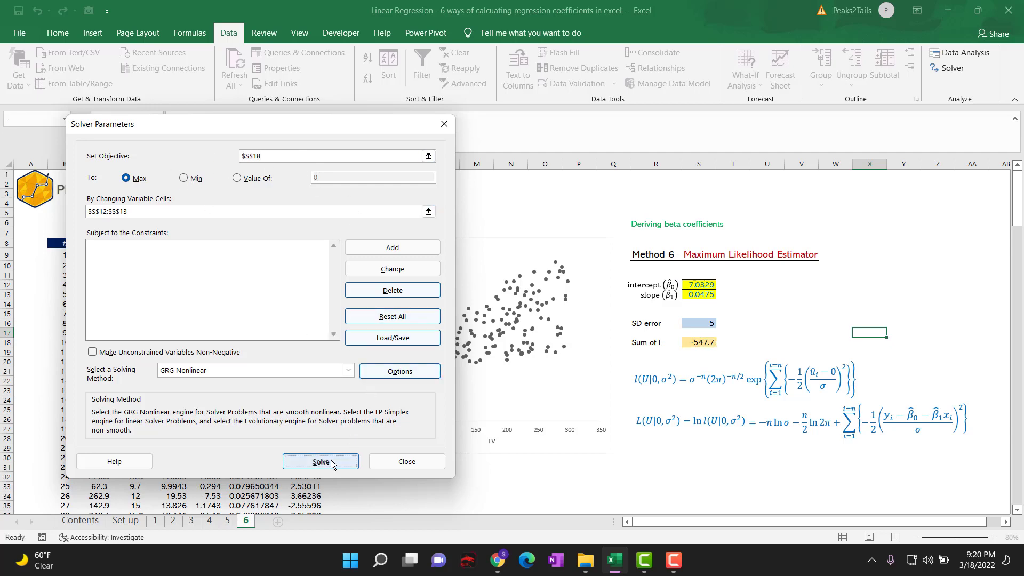
key("Return")
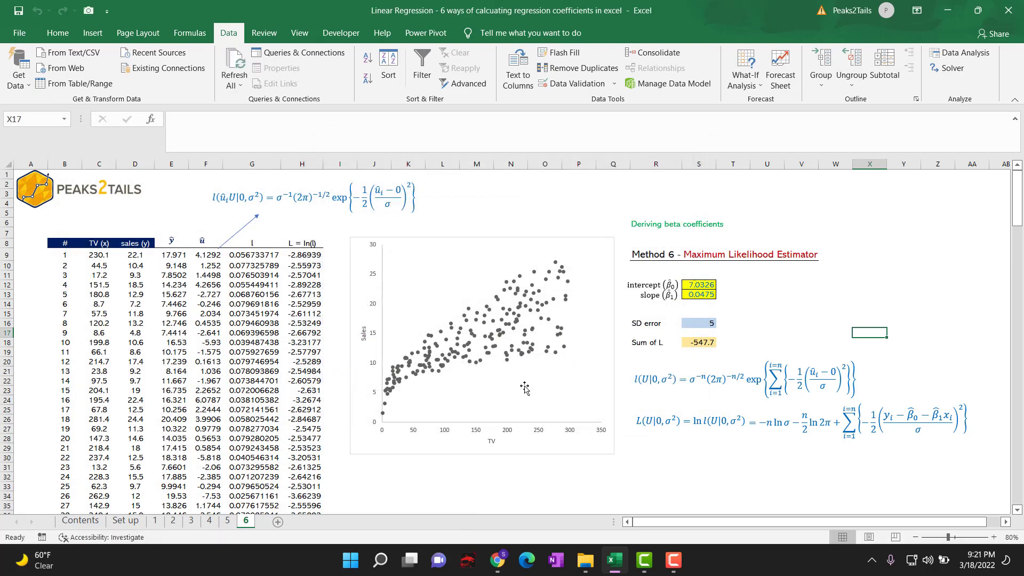
left_click(774, 314)
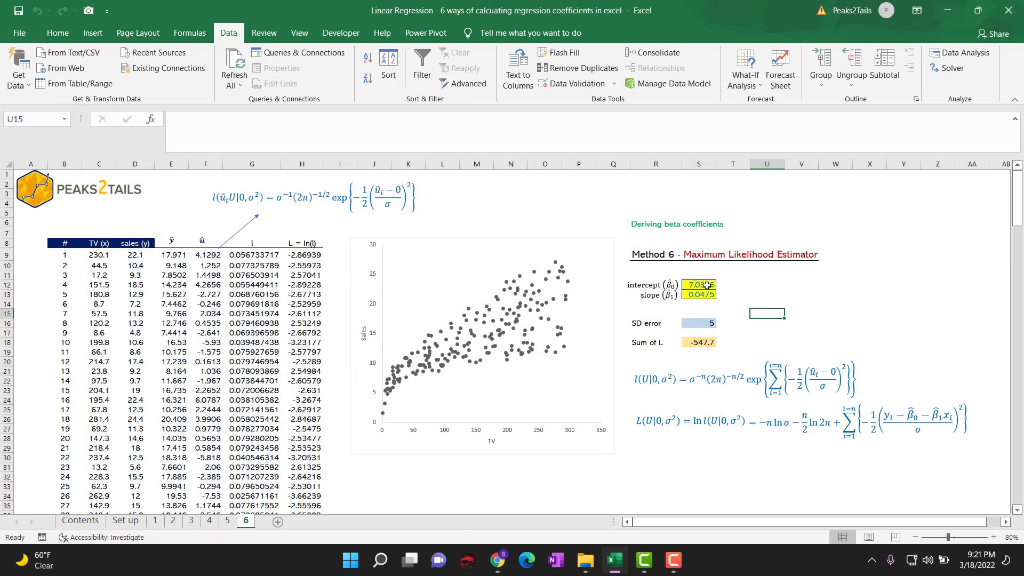
left_click_drag(706, 285, 705, 294)
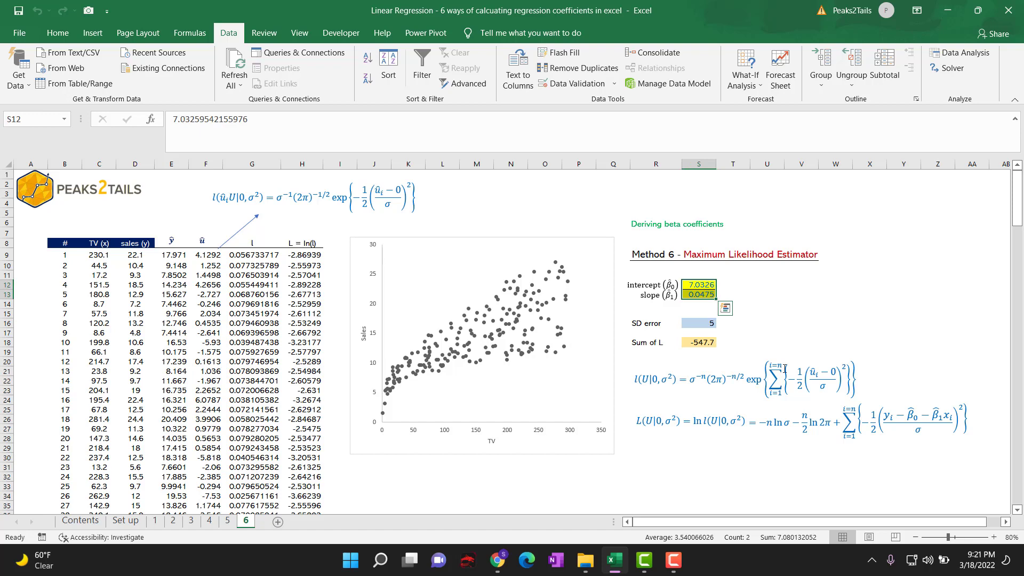
left_click(744, 411)
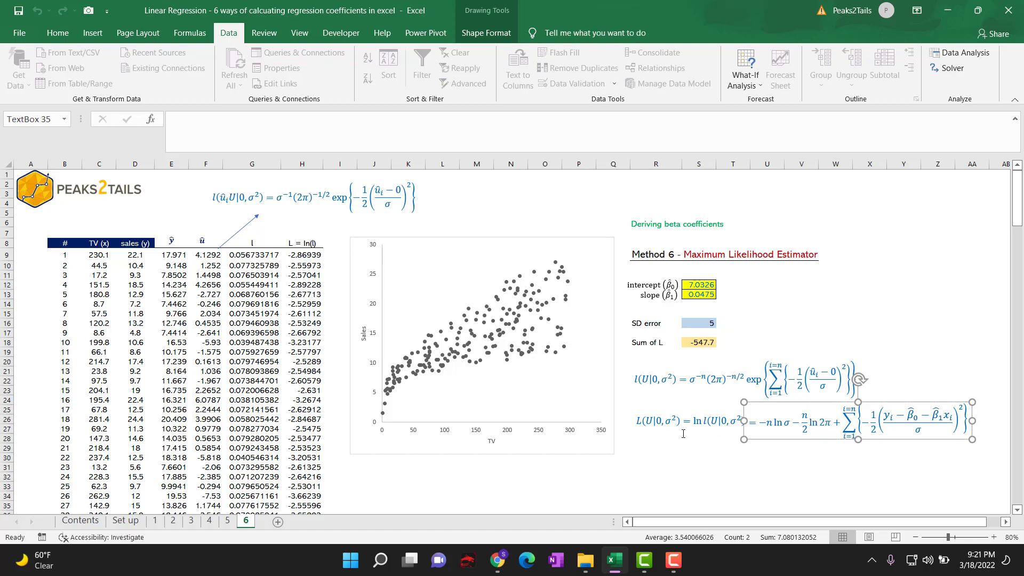
left_click(821, 457)
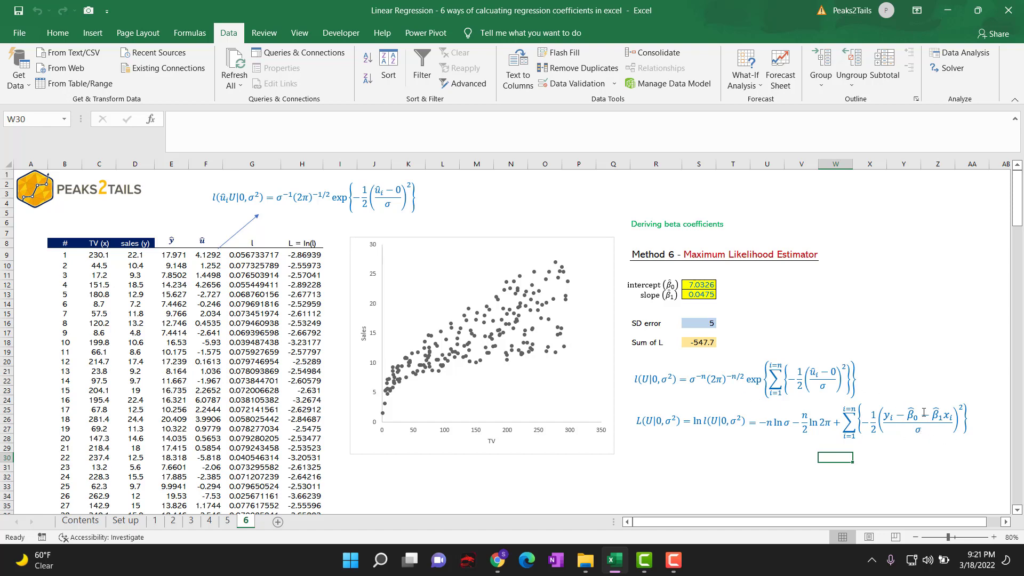
left_click_drag(695, 286, 701, 295)
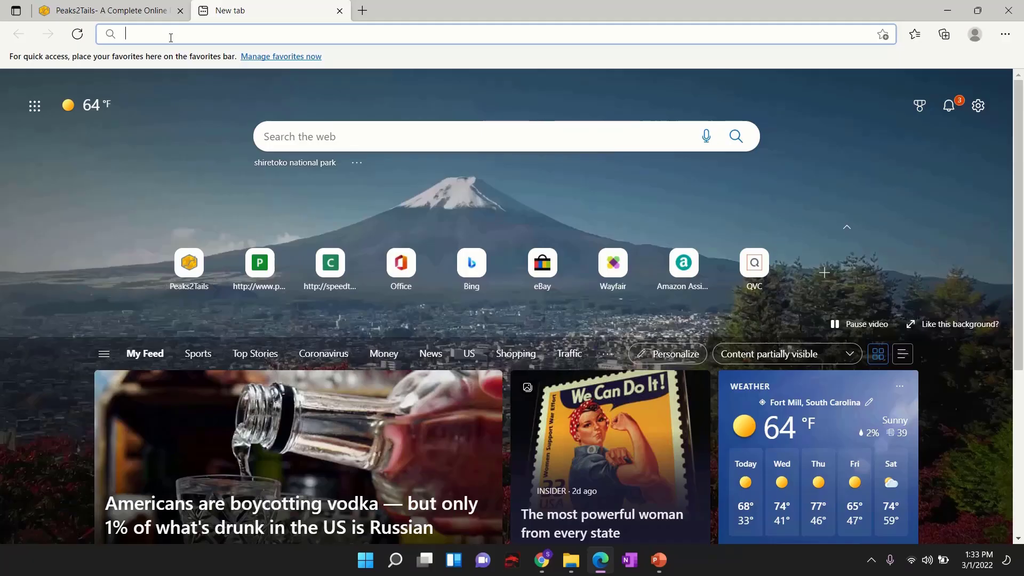
Step: Switch to Microsoft Edge and open the peaks2tails.com website in the new tab
type("peaks2tails")
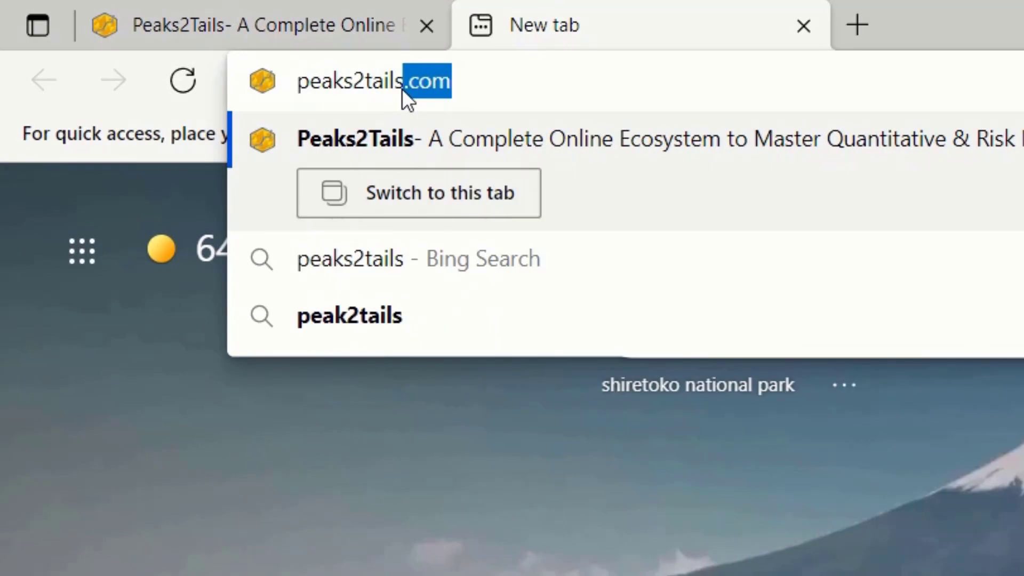
key("Return")
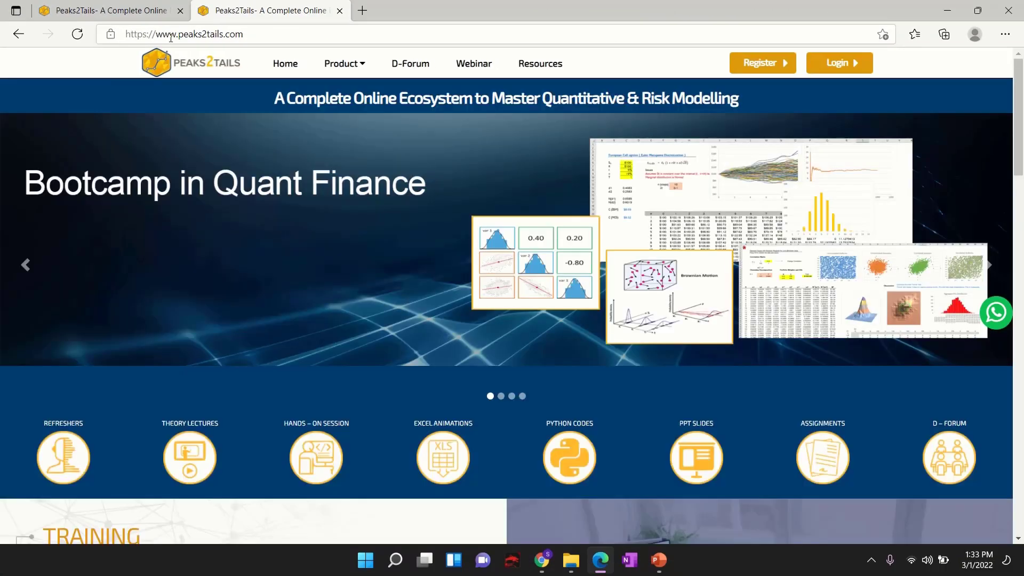
mouse_move(340, 64)
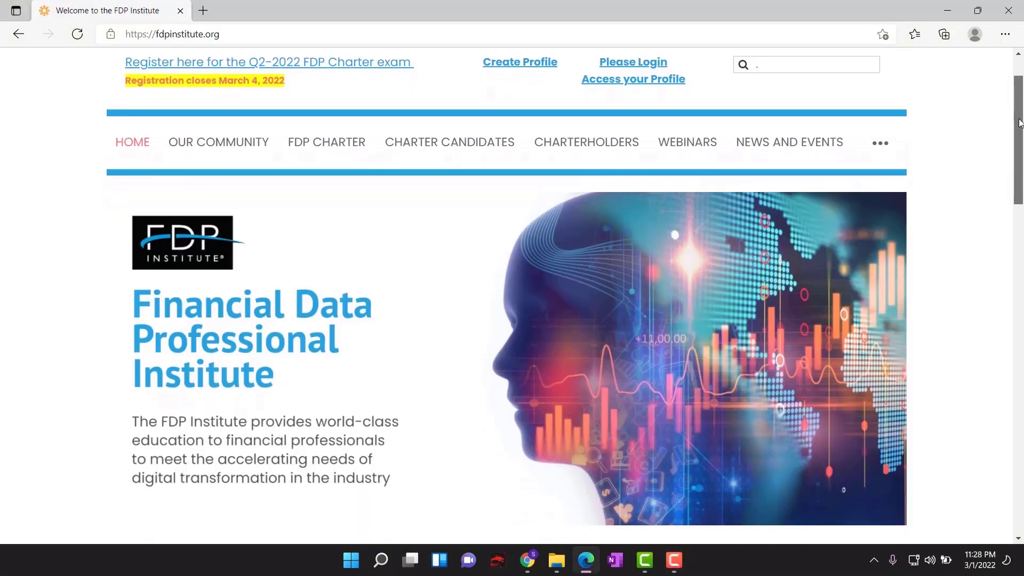
scroll(1020, 123, "down", 5)
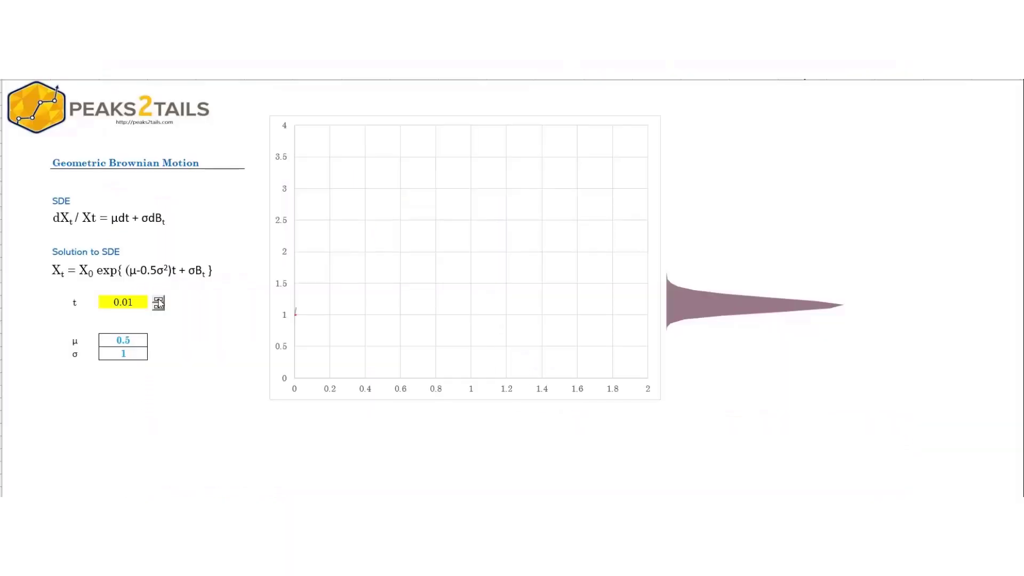
Step: Increase t in the Geometric Brownian Motion sheet and raise the angle θ in the Support Vector Machines sheet to 41°
left_click(159, 303)
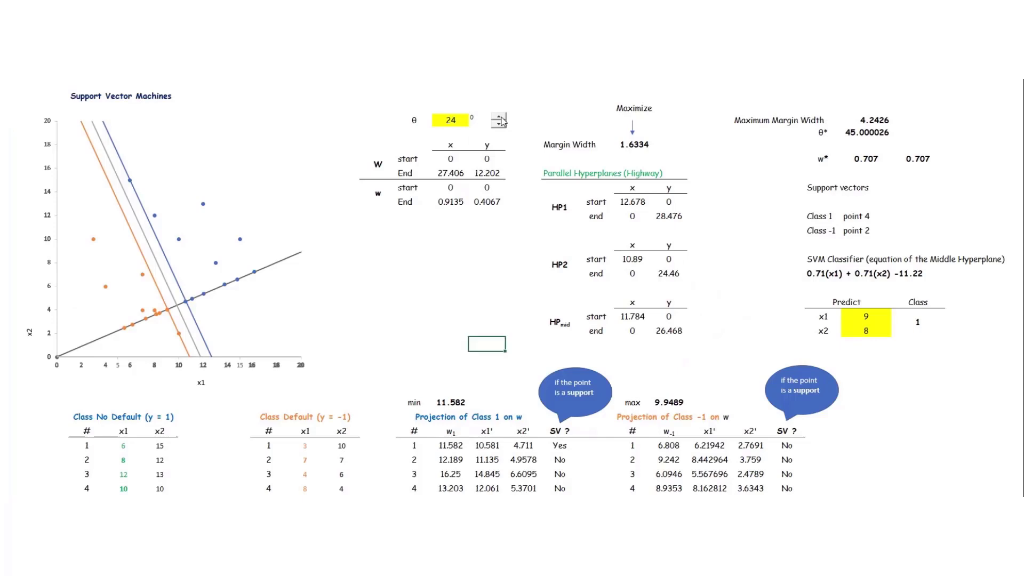
left_click(502, 118)
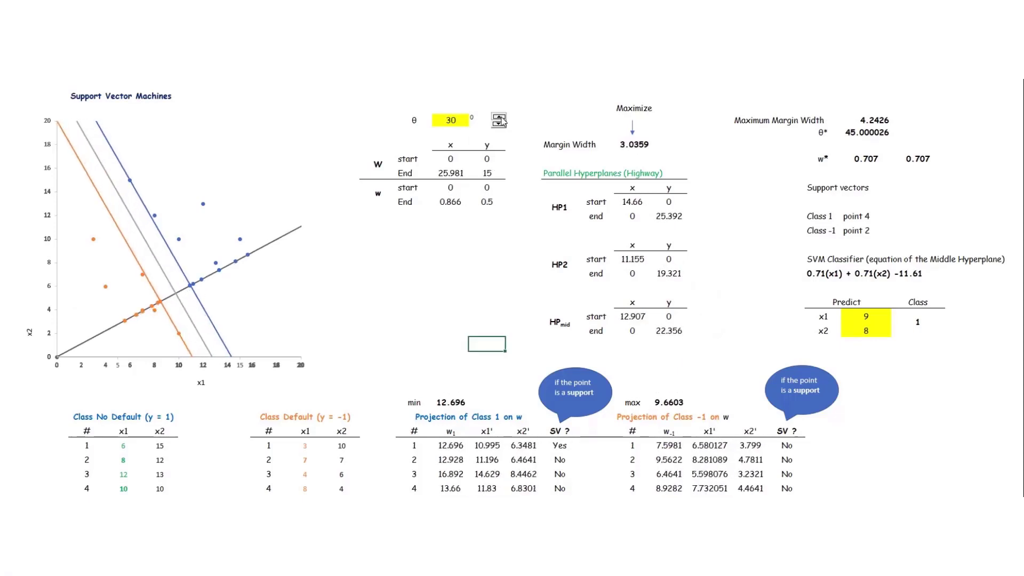
left_click(502, 118)
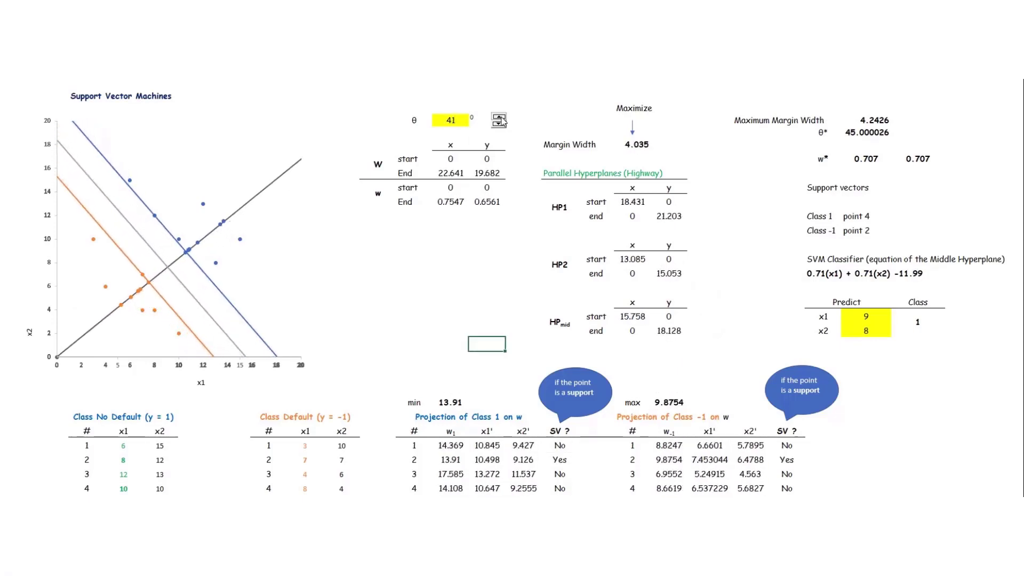
left_click(501, 117)
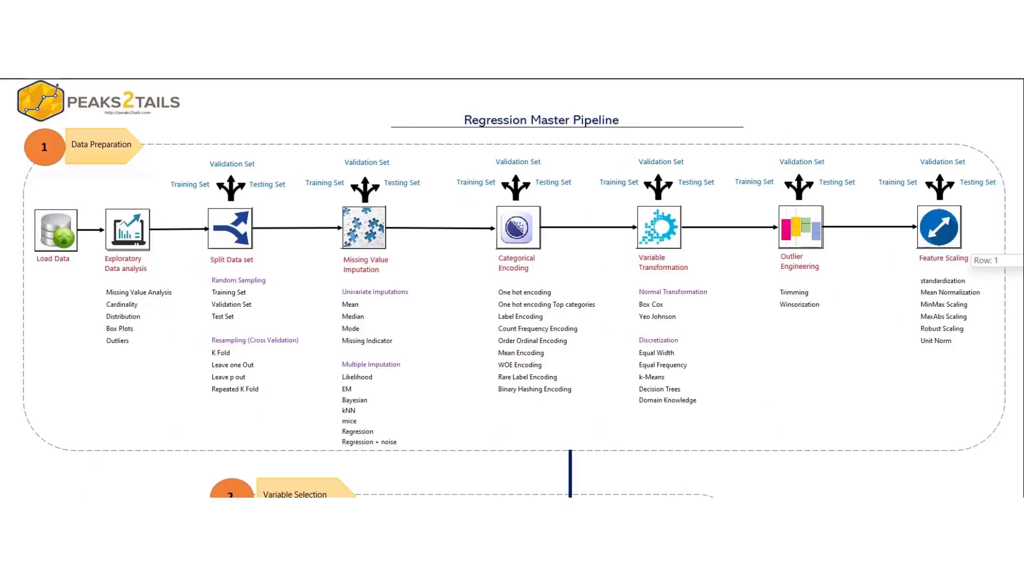
Step: Examine the stages of the Regression Master Pipeline and the topics of the simple and multiple linear regression mind maps
scroll(519, 288, "down", 6)
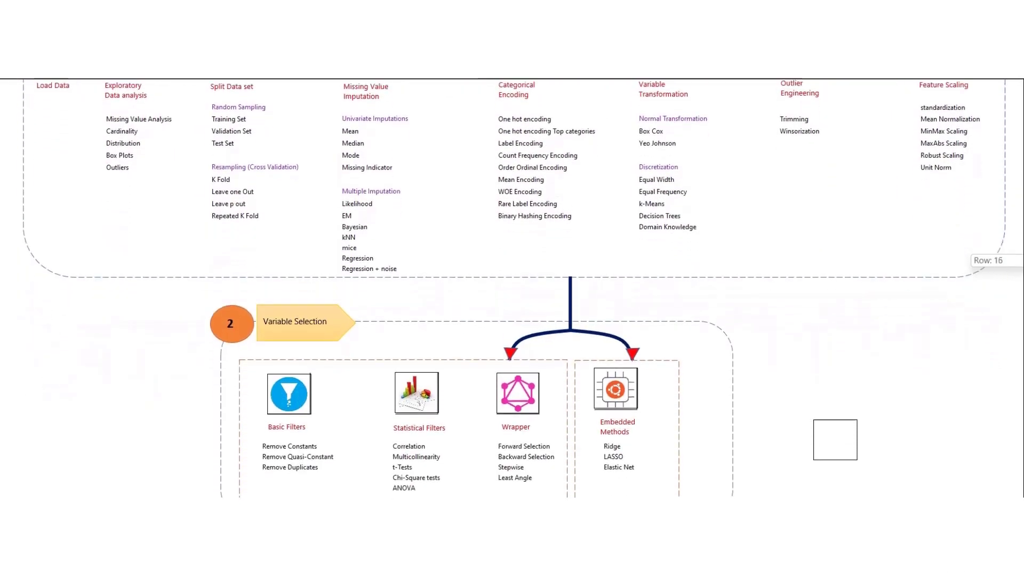
scroll(511, 287, "down", 4)
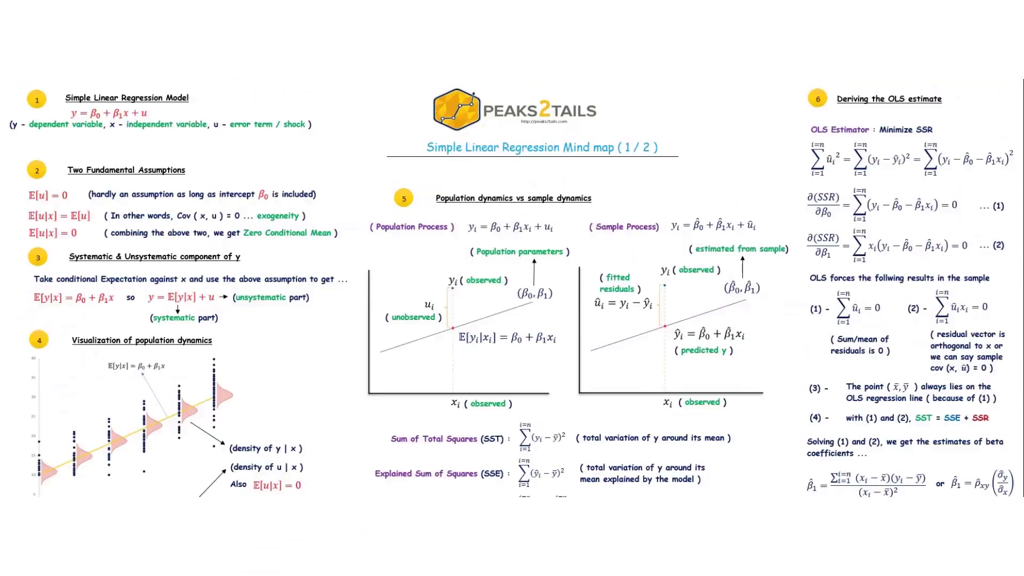
scroll(511, 287, "down", 3)
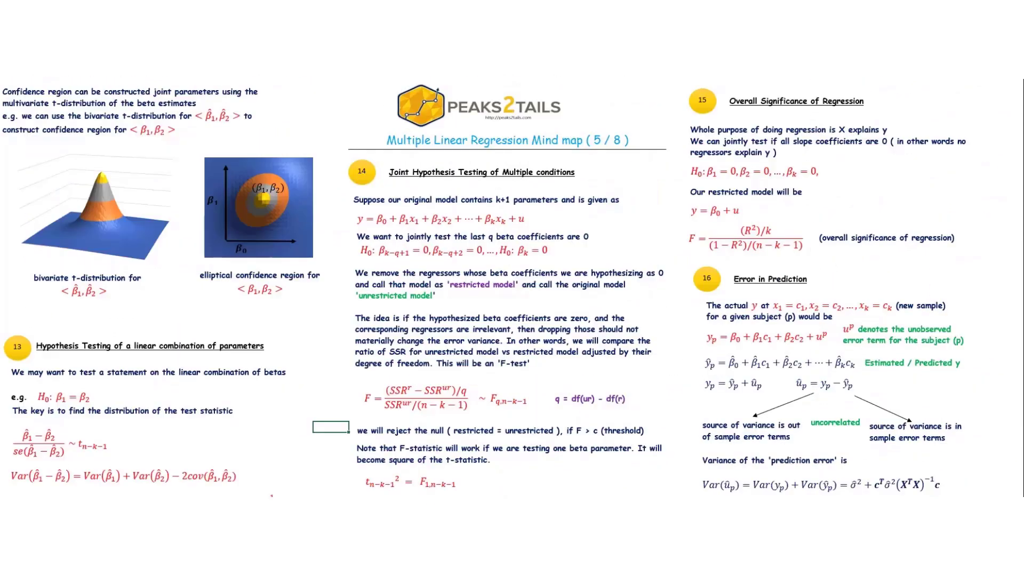